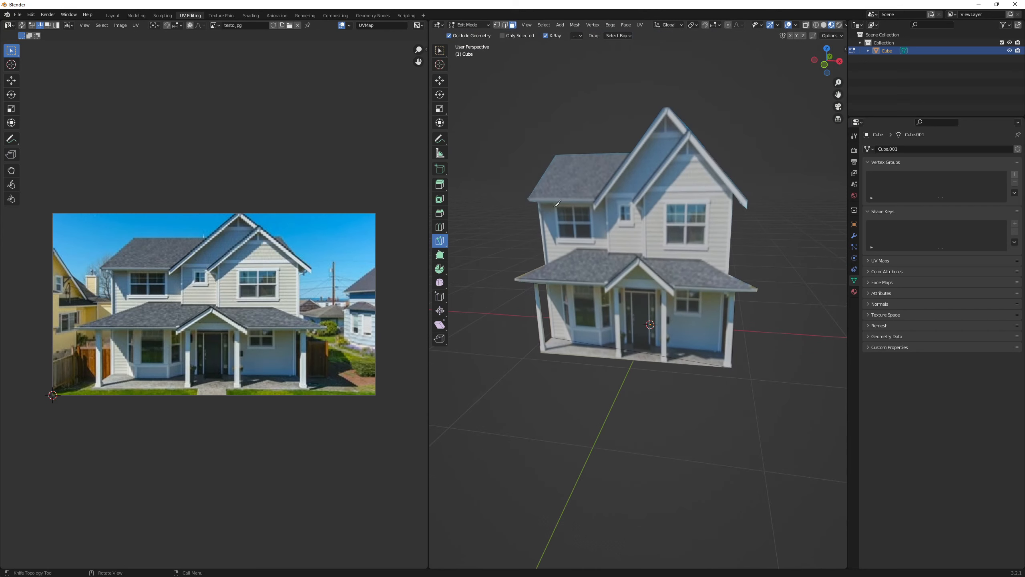
Knife-cut around the front gable's left roof trim, down its underside, across the lower tip and back up to the rear gable
{"action": "middle_click_drag", "start_coordinate": [569, 262], "coordinate": [562, 279], "text": "shift"}
{"action": "scroll", "coordinate": [593, 259], "scroll_direction": "up", "scroll_amount": 2}
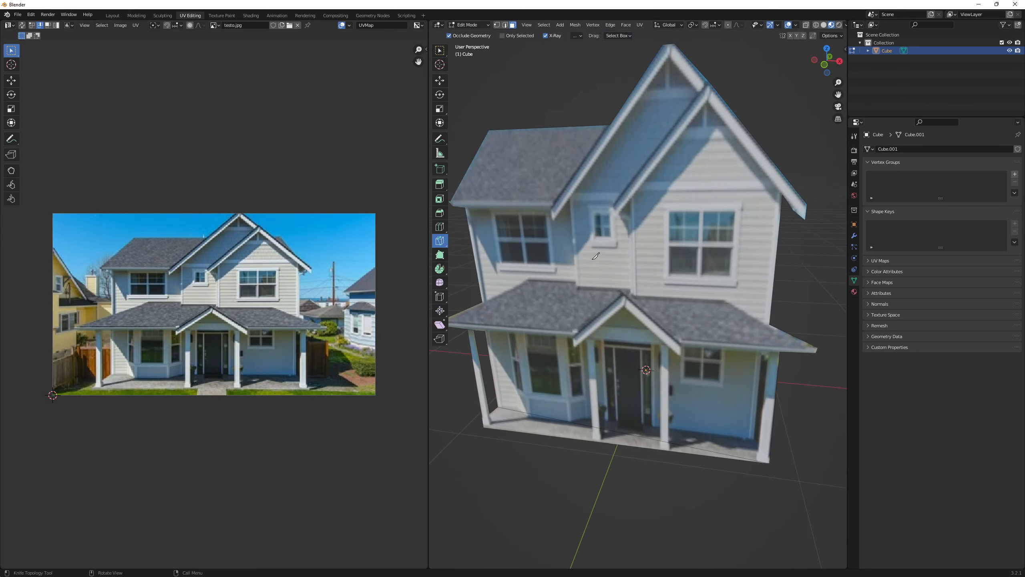
{"action": "scroll", "coordinate": [598, 254], "scroll_direction": "down", "scroll_amount": 1}
{"action": "mouse_move", "coordinate": [620, 234]}
{"action": "middle_mouse_down"}
{"action": "mouse_move", "coordinate": [639, 244]}
{"action": "mouse_move", "coordinate": [626, 240]}
{"action": "middle_mouse_up"}
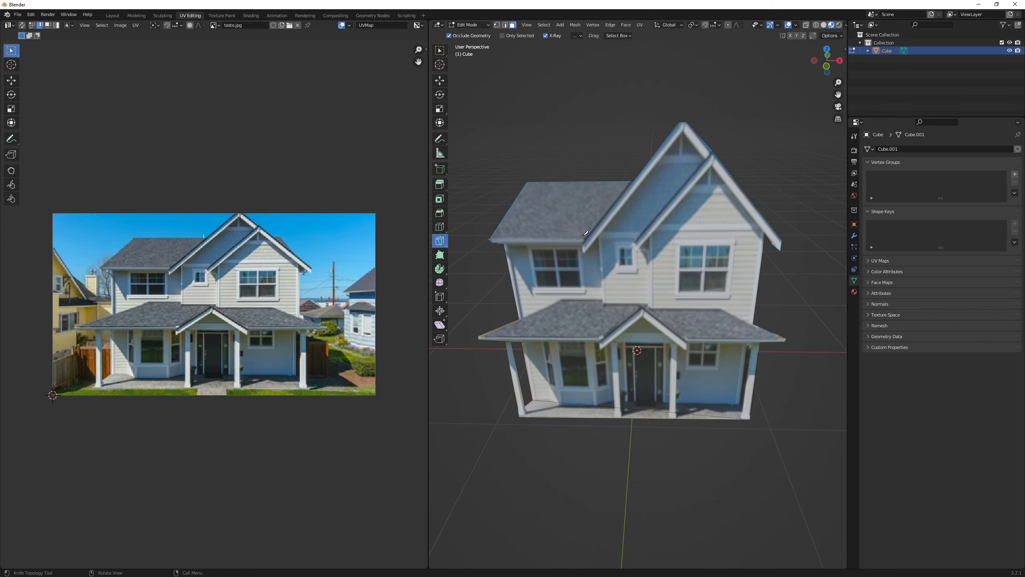
{"action": "mouse_move", "coordinate": [587, 231]}
{"action": "middle_mouse_down"}
{"action": "mouse_move", "coordinate": [605, 226]}
{"action": "mouse_move", "coordinate": [583, 213]}
{"action": "middle_mouse_up"}
{"action": "scroll", "coordinate": [584, 213], "scroll_direction": "up", "scroll_amount": 2}
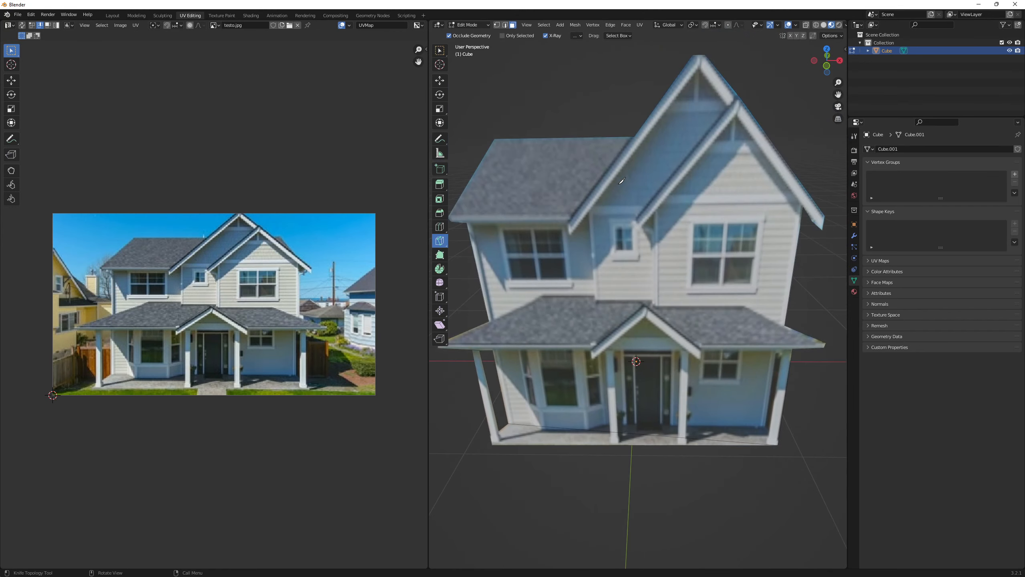
{"action": "scroll", "coordinate": [711, 161], "scroll_direction": "up", "scroll_amount": 1}
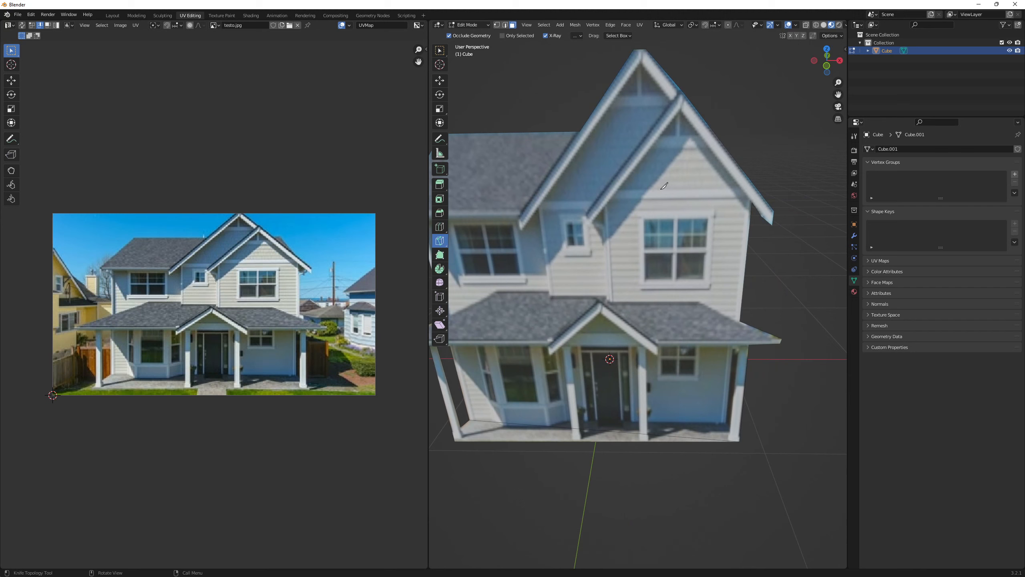
{"action": "scroll", "coordinate": [642, 241], "scroll_direction": "down", "scroll_amount": 2}
{"action": "middle_click_drag", "start_coordinate": [589, 318], "coordinate": [615, 293]}
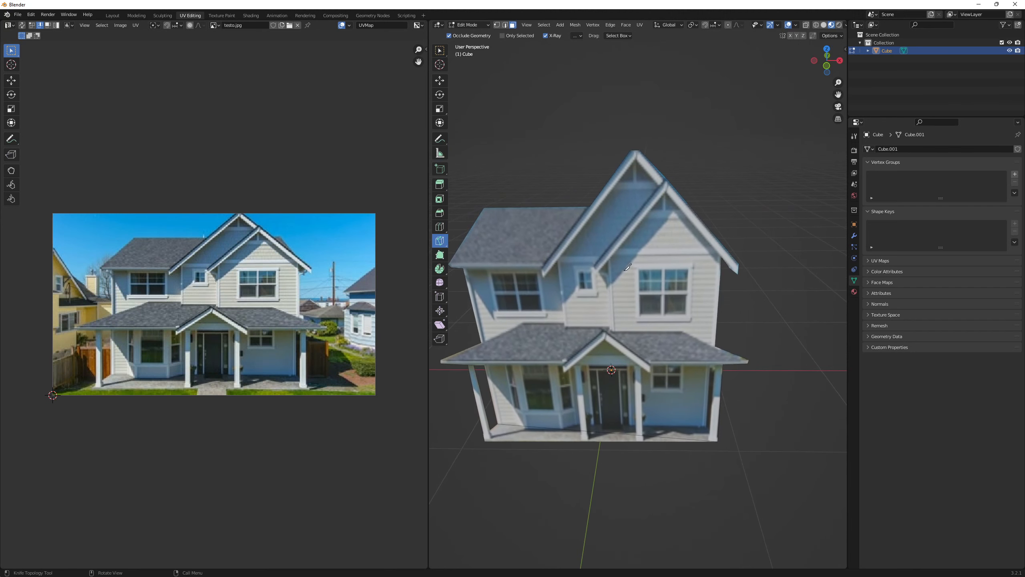
{"action": "left_click", "coordinate": [666, 193]}
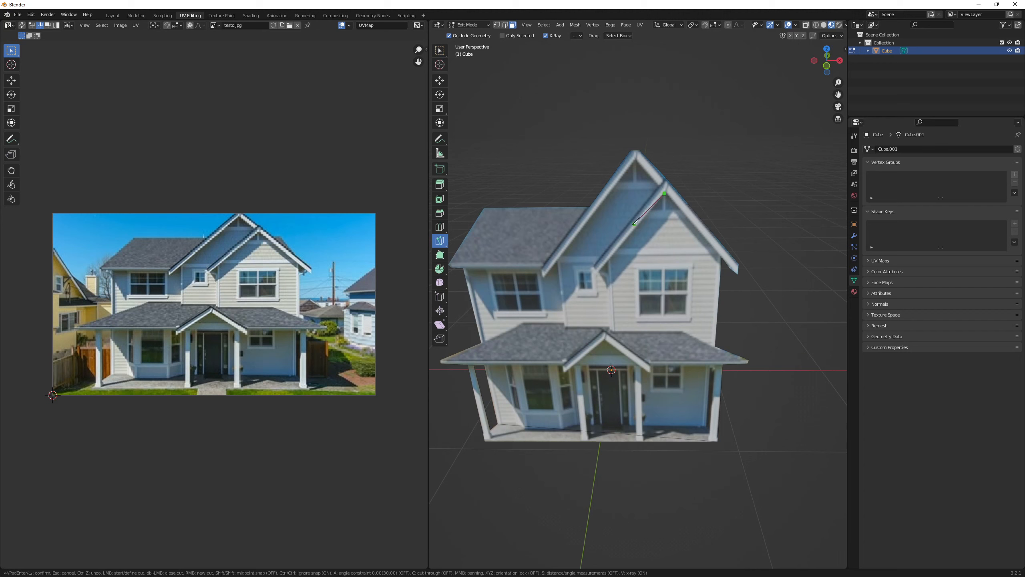
{"action": "left_click", "coordinate": [599, 270]}
{"action": "left_click", "coordinate": [593, 266]}
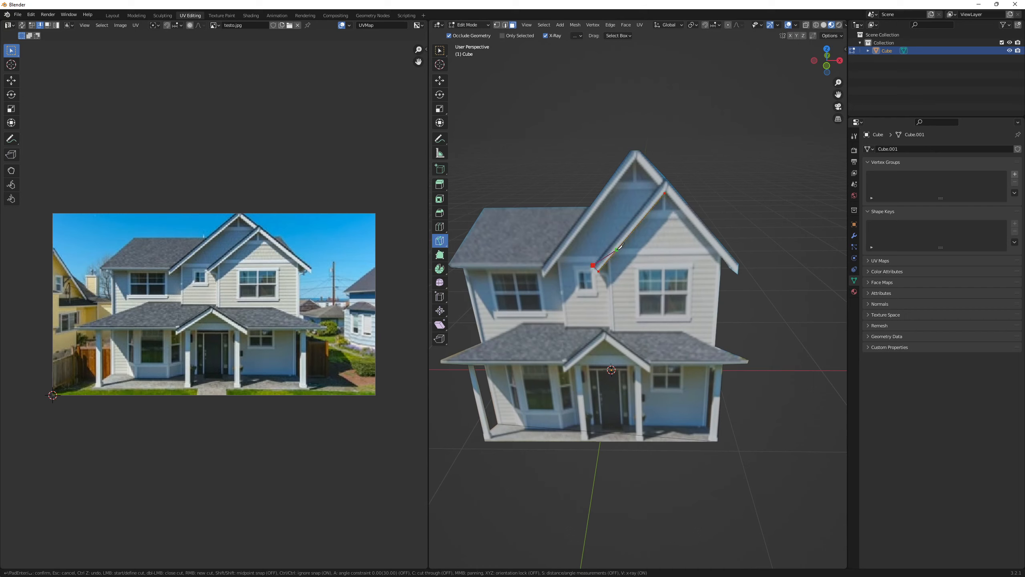
{"action": "left_click", "coordinate": [659, 185]}
Continue the knife cut from the rear gable's peak down its left trim and along the left roof's eave
{"action": "left_click", "coordinate": [636, 160]}
{"action": "left_click", "coordinate": [544, 277]}
{"action": "left_click", "coordinate": [543, 265]}
{"action": "left_click", "coordinate": [453, 266]}
Knife-cut along the underside of the front gable's right trim to its lower end and apply the cuts
{"action": "middle_click_drag", "start_coordinate": [696, 246], "coordinate": [621, 191], "text": "shift"}
{"action": "left_click", "coordinate": [589, 153]}
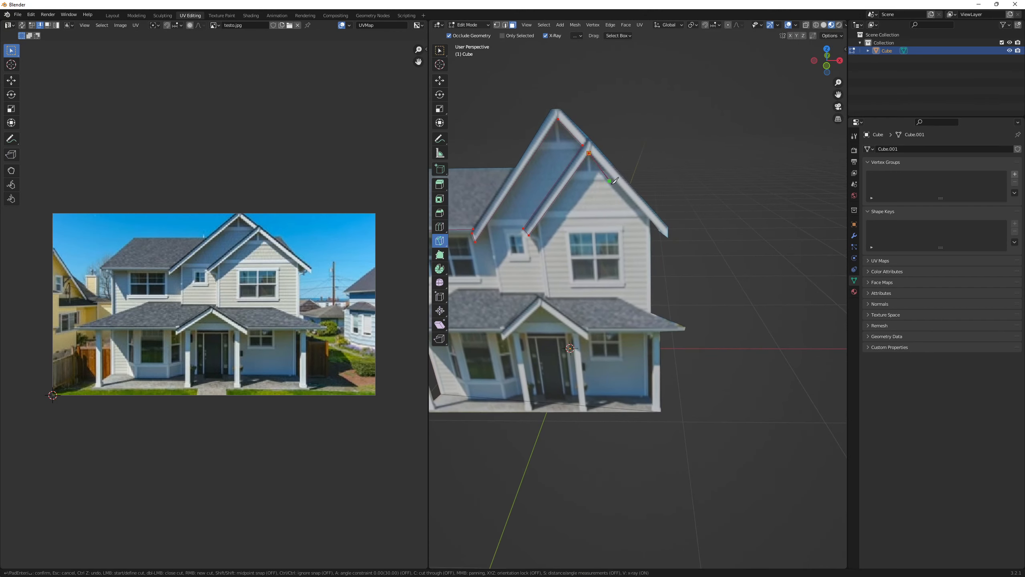
{"action": "left_click", "coordinate": [660, 231]}
{"action": "middle_click_drag", "start_coordinate": [620, 243], "coordinate": [673, 238]}
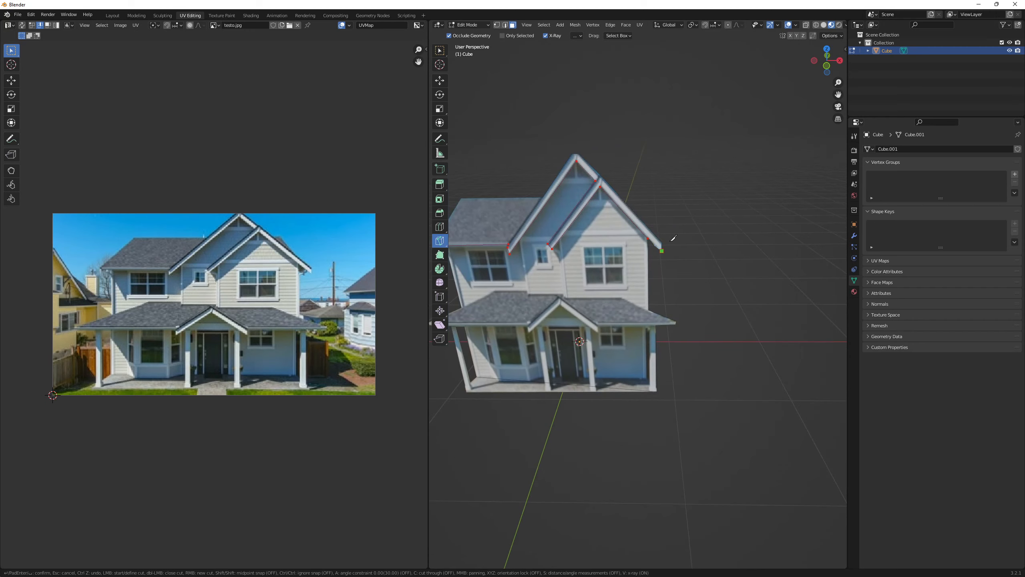
{"action": "key", "text": "Return"}
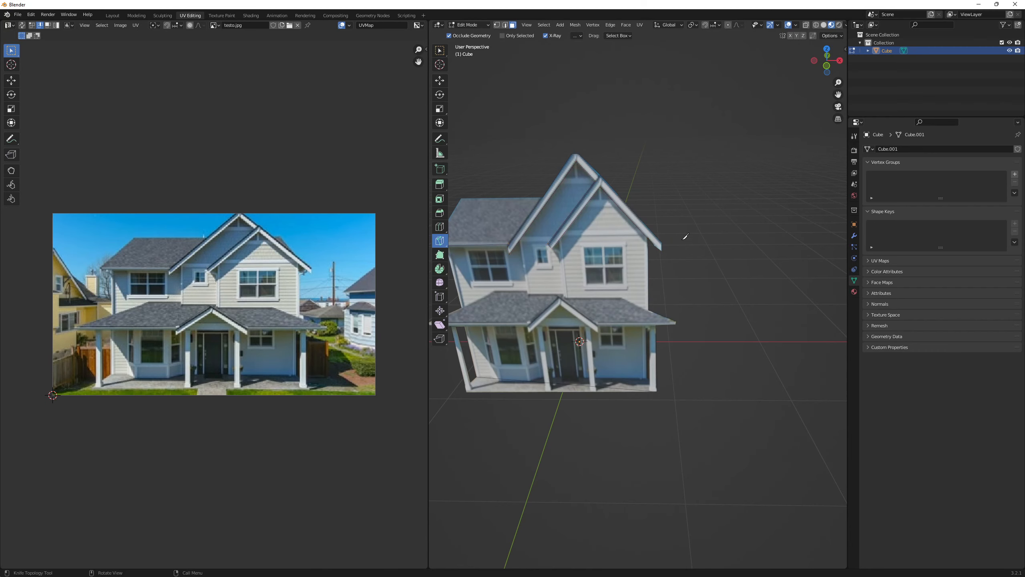
Select the wall face below the upper roof cuts and extrude it inward by about 0.04 m
{"action": "mouse_move", "coordinate": [674, 236]}
{"action": "middle_mouse_down"}
{"action": "mouse_move", "coordinate": [602, 236]}
{"action": "mouse_move", "coordinate": [670, 241]}
{"action": "middle_mouse_up"}
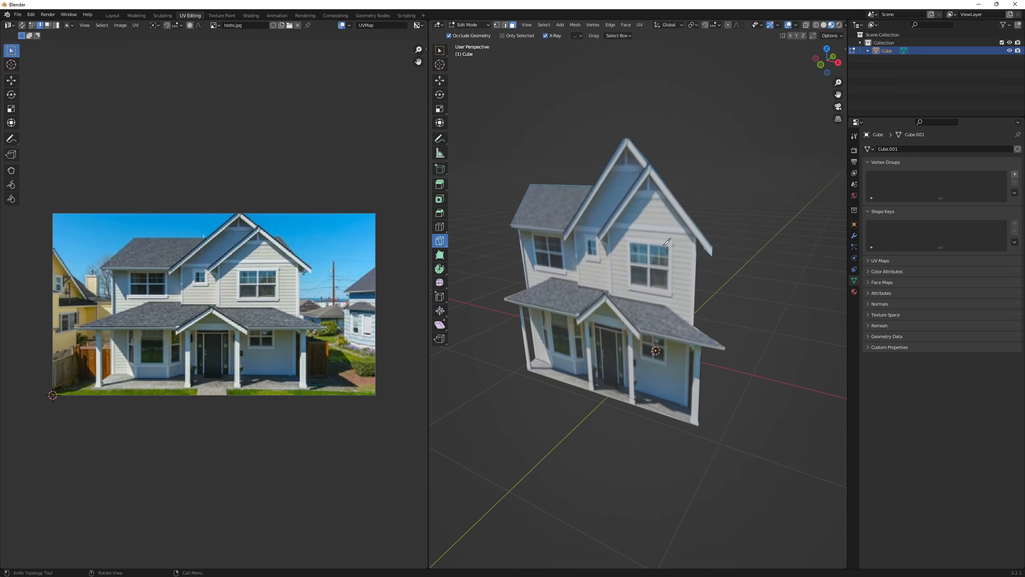
{"action": "key", "text": "q"}
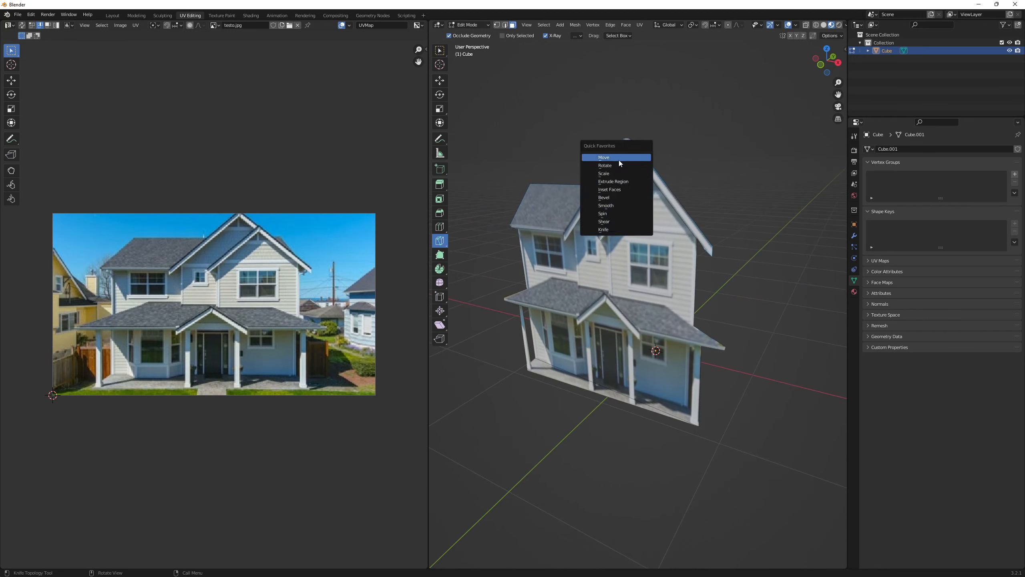
{"action": "left_click", "coordinate": [618, 158]}
{"action": "left_click", "coordinate": [643, 211]}
{"action": "middle_click_drag", "start_coordinate": [677, 204], "coordinate": [604, 197]}
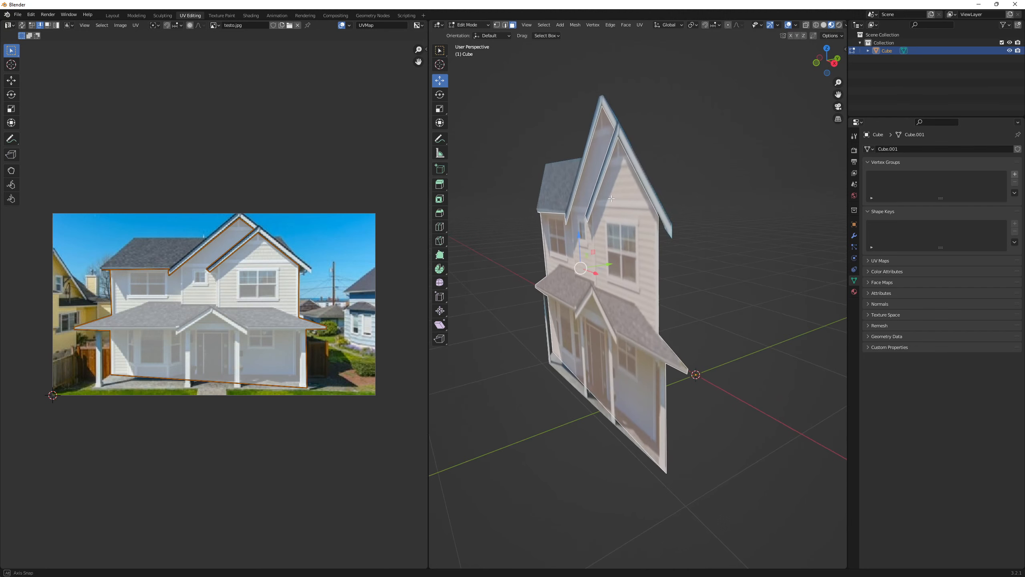
{"action": "key", "text": "e"}
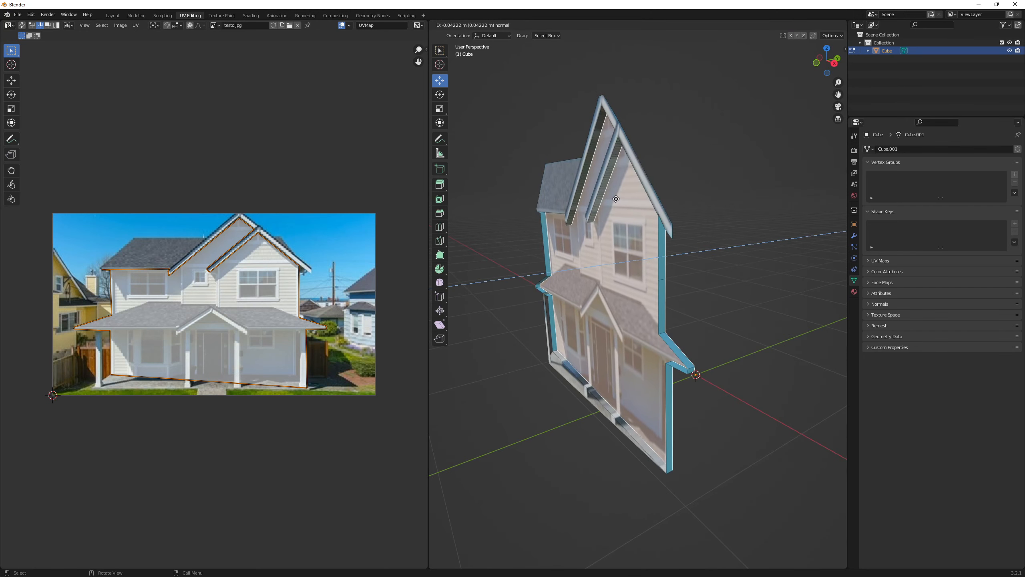
{"action": "left_click", "coordinate": [618, 198]}
Knife-cut from the porch gable's peak down its left trim and along the eave to the porch roof's left corner
{"action": "middle_click_drag", "start_coordinate": [617, 199], "coordinate": [593, 219]}
{"action": "scroll", "coordinate": [664, 196], "scroll_direction": "up", "scroll_amount": 1}
{"action": "scroll", "coordinate": [616, 207], "scroll_direction": "up", "scroll_amount": 1}
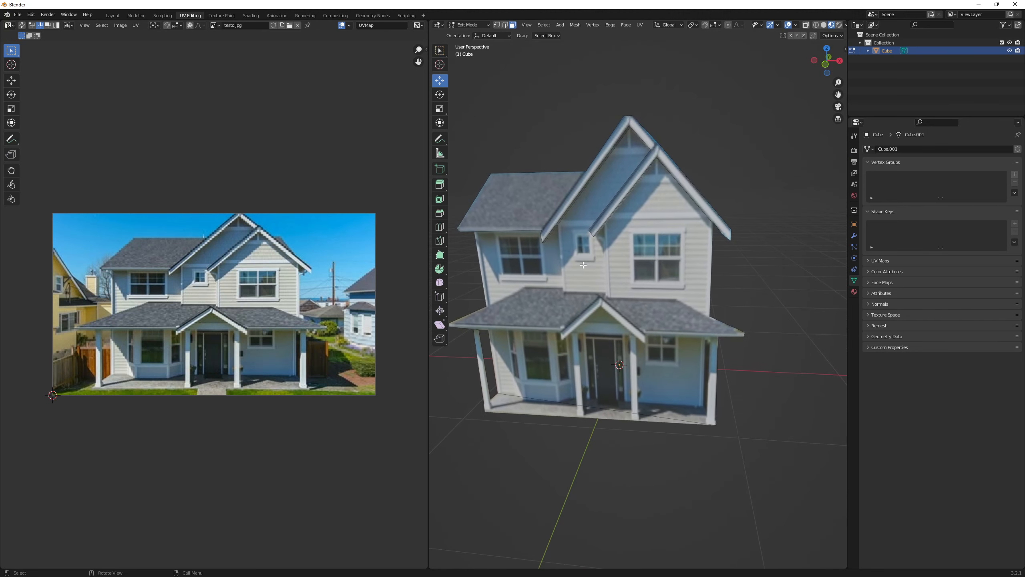
{"action": "middle_click_drag", "start_coordinate": [608, 298], "coordinate": [628, 254], "text": "shift"}
{"action": "scroll", "coordinate": [627, 248], "scroll_direction": "up", "scroll_amount": 1}
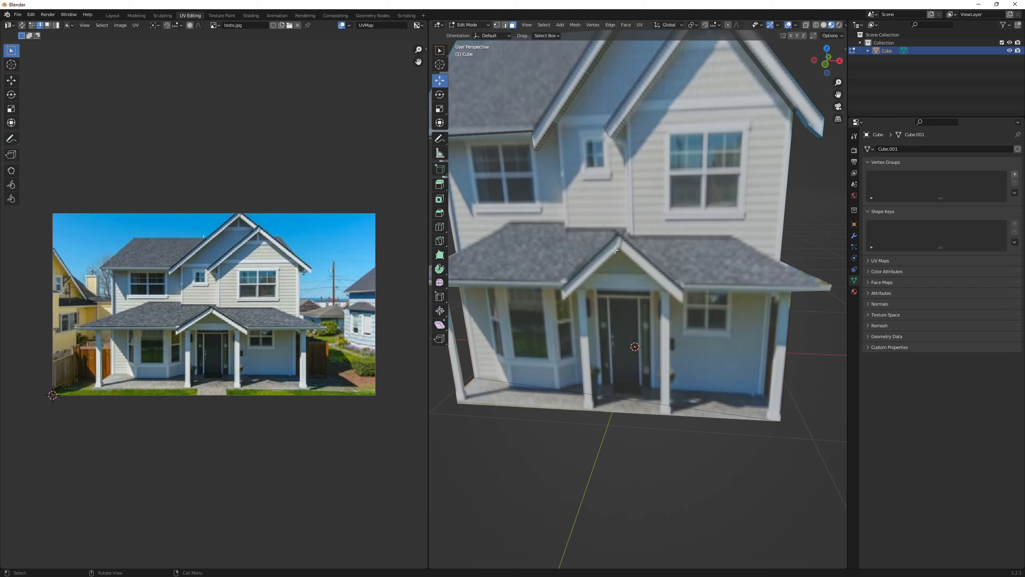
{"action": "left_click", "coordinate": [619, 249]}
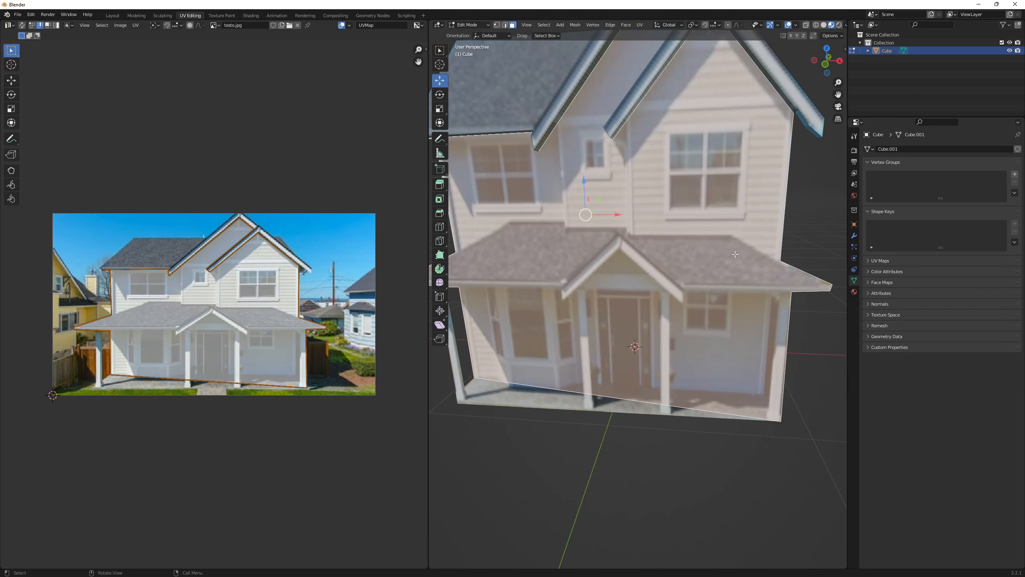
{"action": "left_click", "coordinate": [791, 242]}
{"action": "key", "text": "q"}
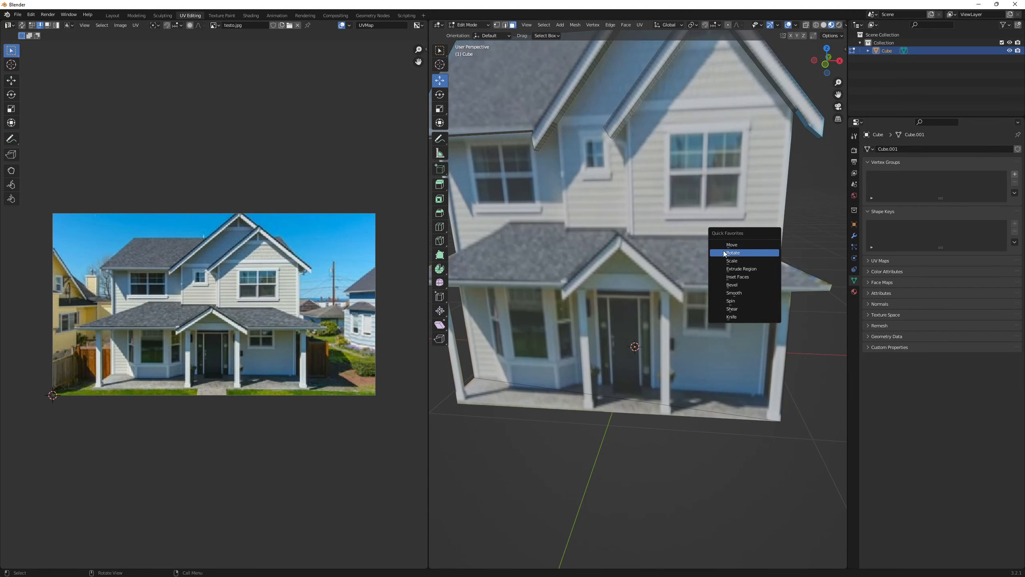
{"action": "left_click", "coordinate": [730, 317]}
{"action": "left_click", "coordinate": [618, 250]}
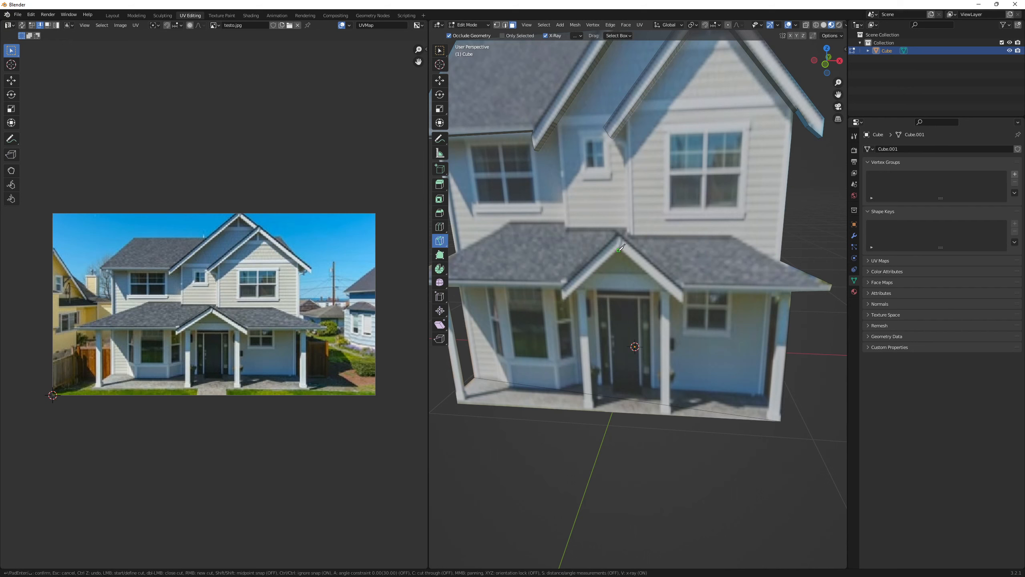
{"action": "left_click", "coordinate": [565, 298]}
{"action": "left_click", "coordinate": [562, 289]}
{"action": "middle_click_drag", "start_coordinate": [551, 290], "coordinate": [550, 291]}
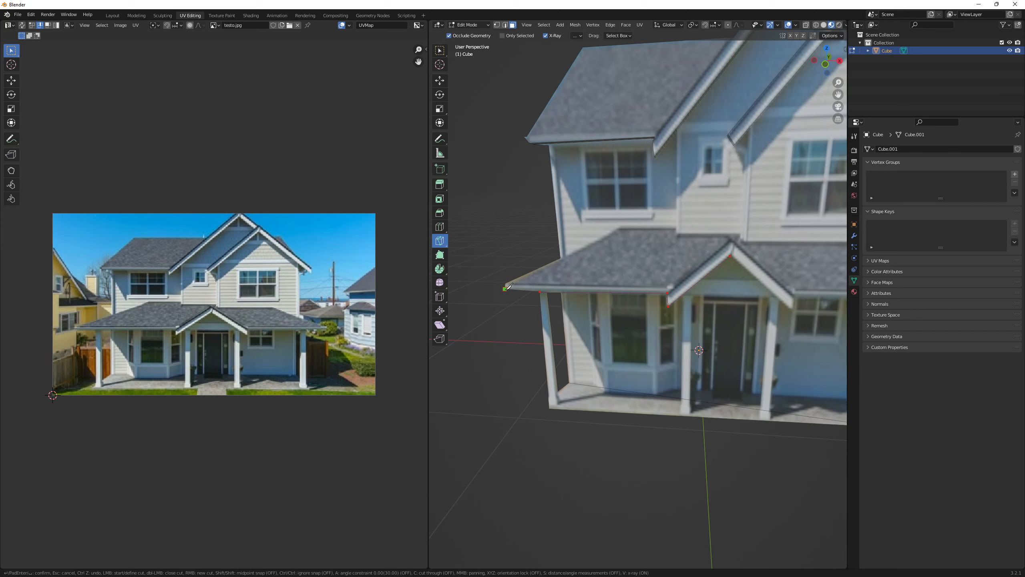
{"action": "middle_click_drag", "start_coordinate": [624, 307], "coordinate": [506, 275]}
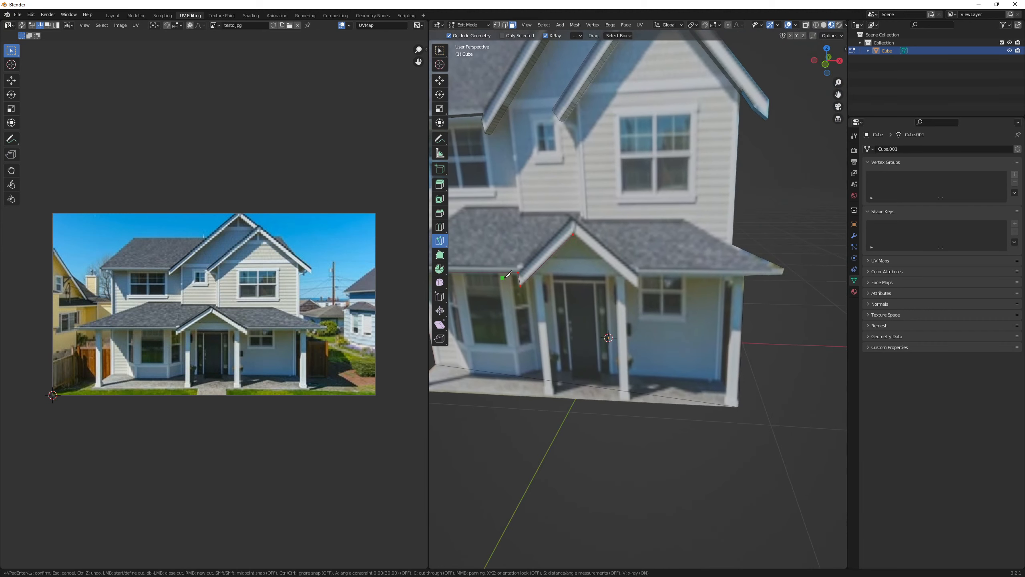
Knife-cut from the porch gable's peak down its right trim and along the right eave, and apply the cut
{"action": "left_click", "coordinate": [572, 234]}
{"action": "left_click", "coordinate": [637, 287]}
{"action": "left_click", "coordinate": [637, 276]}
{"action": "left_click", "coordinate": [744, 275]}
{"action": "key", "text": "Return"}
Knife-cut along the porch roof's upper outline where it meets the wall, through to its right corner, and apply it
{"action": "middle_click_drag", "start_coordinate": [585, 282], "coordinate": [650, 281]}
{"action": "left_click", "coordinate": [619, 259]}
{"action": "left_click", "coordinate": [684, 249]}
{"action": "left_click", "coordinate": [683, 258], "text": "ctrl"}
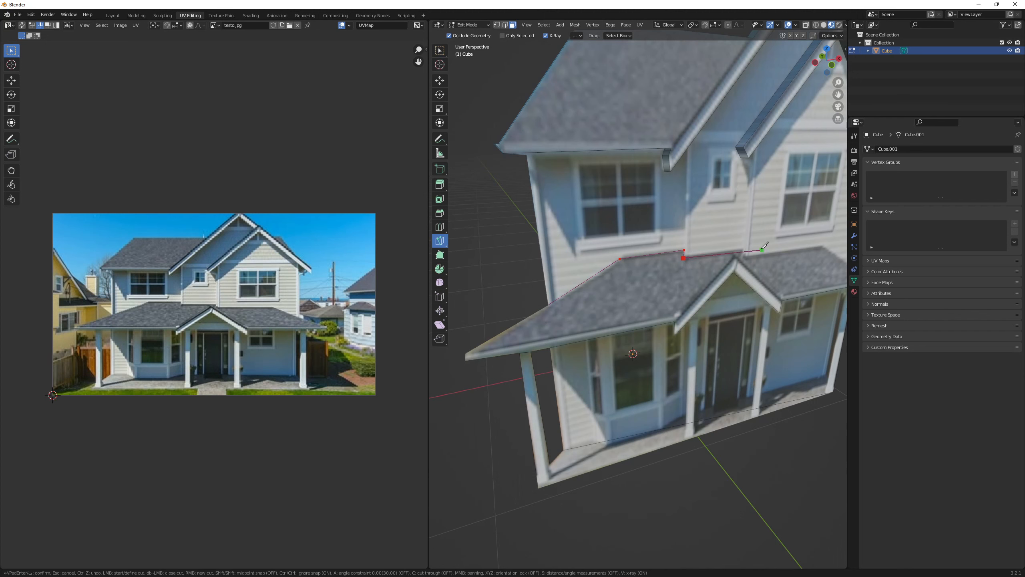
{"action": "middle_click_drag", "start_coordinate": [742, 249], "coordinate": [629, 239], "text": "shift"}
{"action": "left_click", "coordinate": [634, 247]}
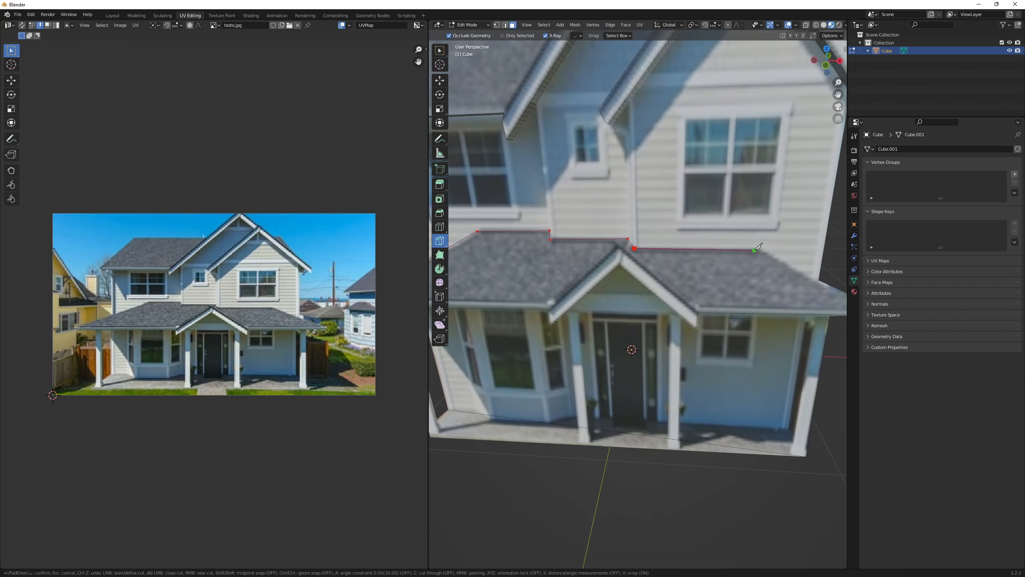
{"action": "middle_click_drag", "start_coordinate": [764, 246], "coordinate": [731, 248]}
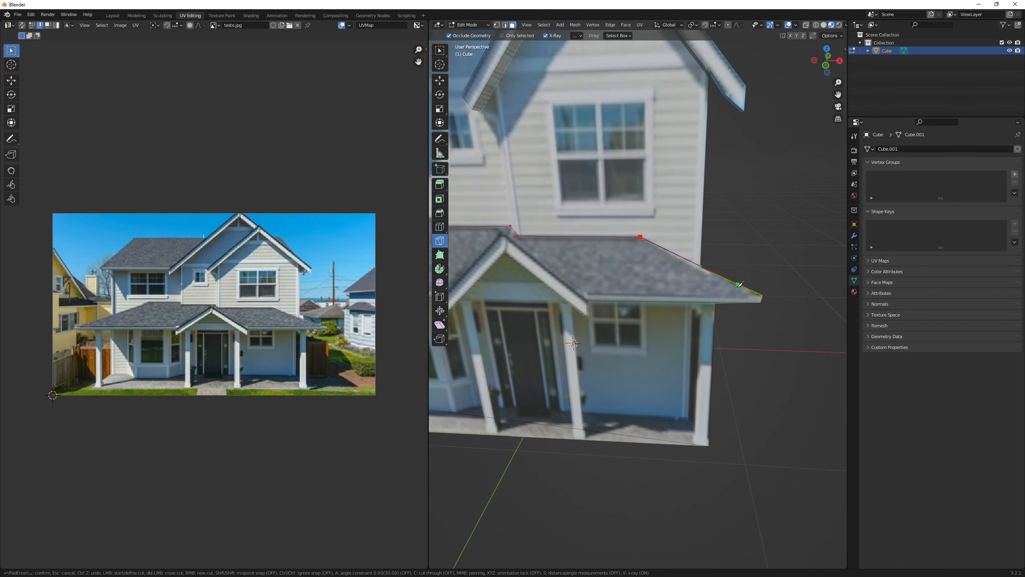
{"action": "middle_click_drag", "start_coordinate": [766, 292], "coordinate": [702, 233]}
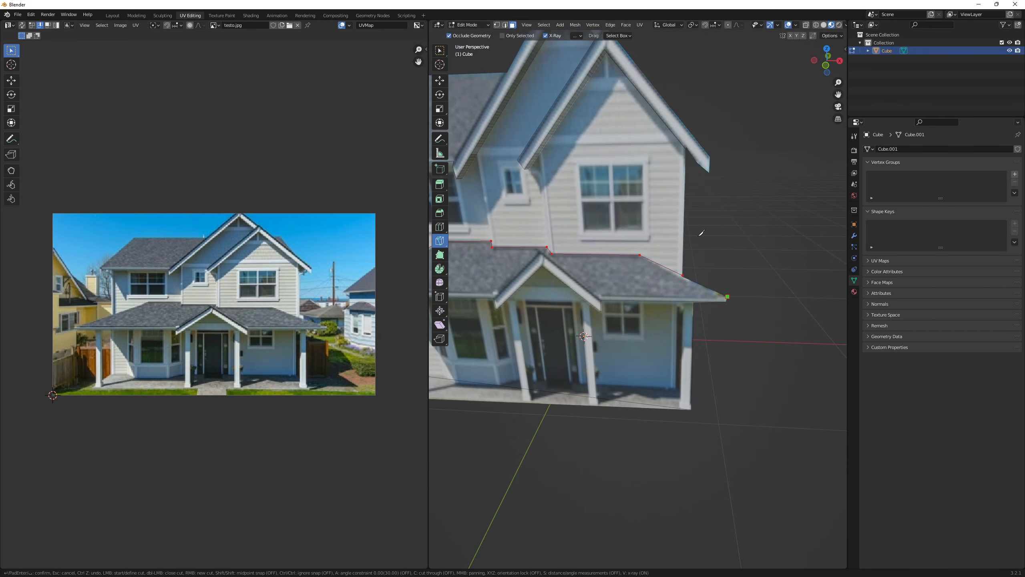
{"action": "key", "text": "Return"}
Select the porch roof face and extrude it outward by about 0.03 m
{"action": "key", "text": "shift+space"}
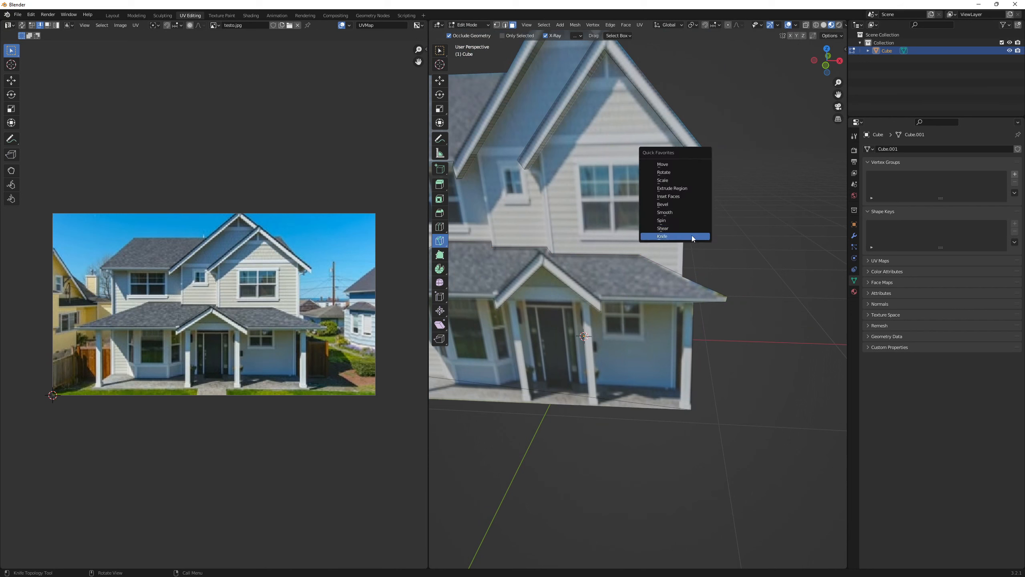
{"action": "left_click", "coordinate": [663, 166]}
{"action": "left_click", "coordinate": [606, 262]}
{"action": "mouse_move", "coordinate": [597, 267]}
{"action": "middle_mouse_down"}
{"action": "mouse_move", "coordinate": [543, 263]}
{"action": "mouse_move", "coordinate": [597, 249]}
{"action": "middle_mouse_up"}
{"action": "scroll", "coordinate": [598, 250], "scroll_direction": "up", "scroll_amount": 1}
{"action": "left_click_drag", "start_coordinate": [661, 251], "coordinate": [642, 254]}
{"action": "key", "text": "ctrl+z"}
{"action": "scroll", "coordinate": [642, 254], "scroll_direction": "up", "scroll_amount": 1}
{"action": "key", "text": "e"}
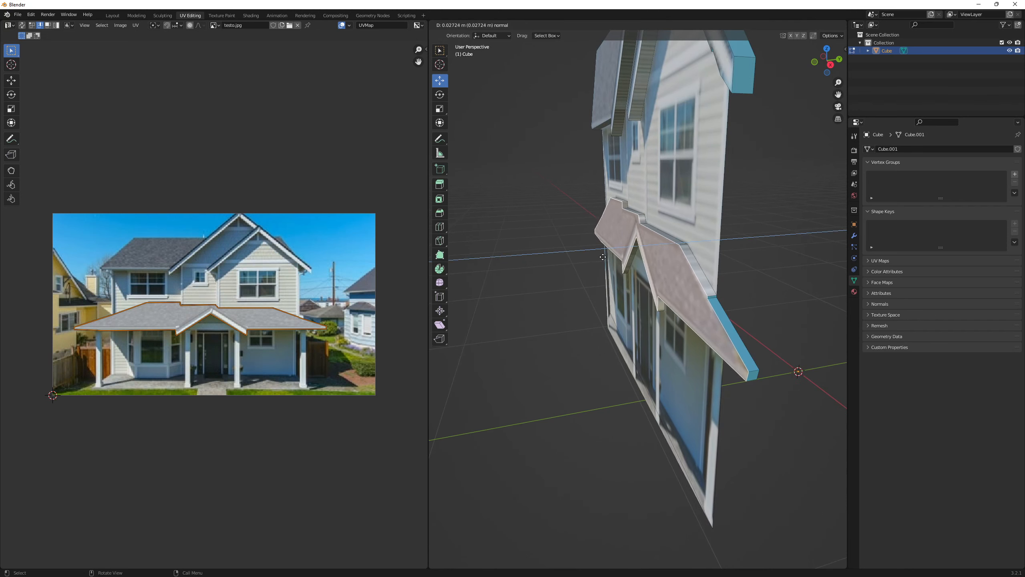
{"action": "left_click", "coordinate": [606, 256]}
Move the extruded porch roof face further forward along the Y axis, away from the wall, and deselect it
{"action": "middle_click_drag", "start_coordinate": [606, 257], "coordinate": [671, 249]}
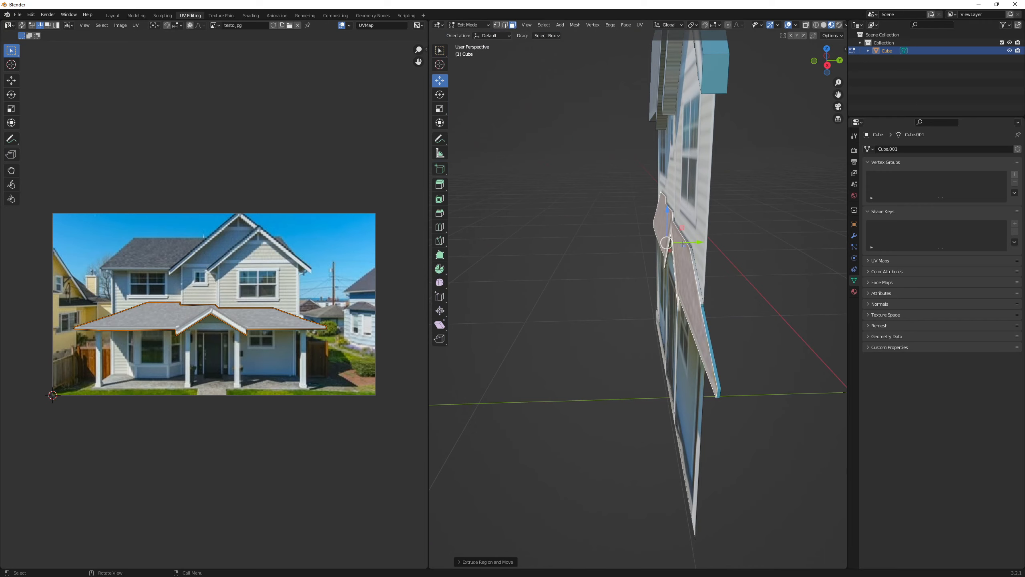
{"action": "left_click_drag", "start_coordinate": [683, 244], "coordinate": [666, 247]}
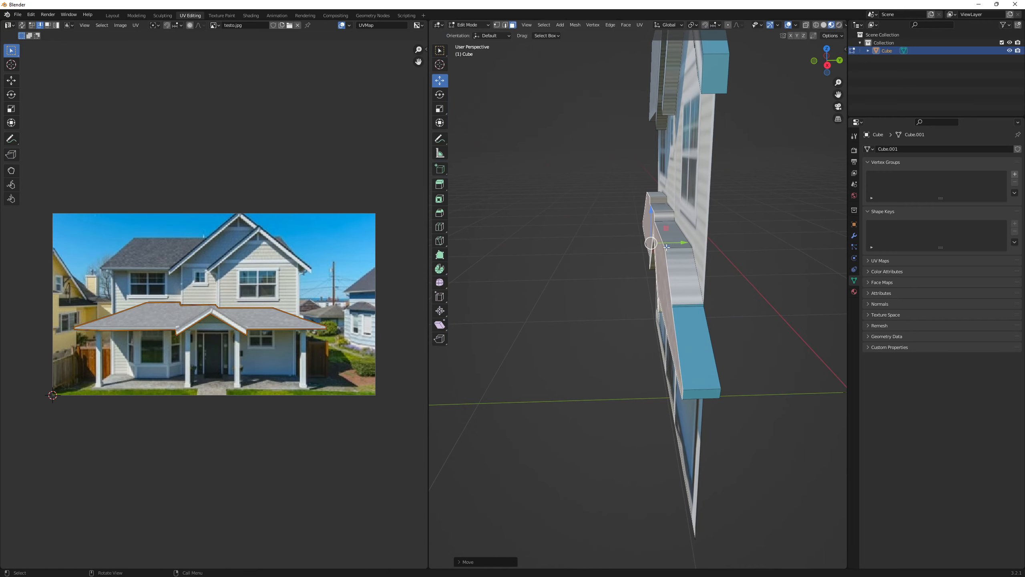
{"action": "mouse_move", "coordinate": [666, 247]}
{"action": "middle_mouse_down"}
{"action": "mouse_move", "coordinate": [620, 240]}
{"action": "mouse_move", "coordinate": [716, 242]}
{"action": "mouse_move", "coordinate": [660, 260]}
{"action": "mouse_move", "coordinate": [709, 245]}
{"action": "mouse_move", "coordinate": [705, 222]}
{"action": "mouse_move", "coordinate": [693, 259]}
{"action": "mouse_move", "coordinate": [659, 260]}
{"action": "middle_mouse_up"}
{"action": "scroll", "coordinate": [709, 245], "scroll_direction": "up", "scroll_amount": 2}
{"action": "scroll", "coordinate": [705, 222], "scroll_direction": "down", "scroll_amount": 4}
{"action": "left_click", "coordinate": [720, 226]}
{"action": "scroll", "coordinate": [659, 260], "scroll_direction": "up", "scroll_amount": 1}
{"action": "key", "text": "q"}
{"action": "left_click", "coordinate": [581, 283]}
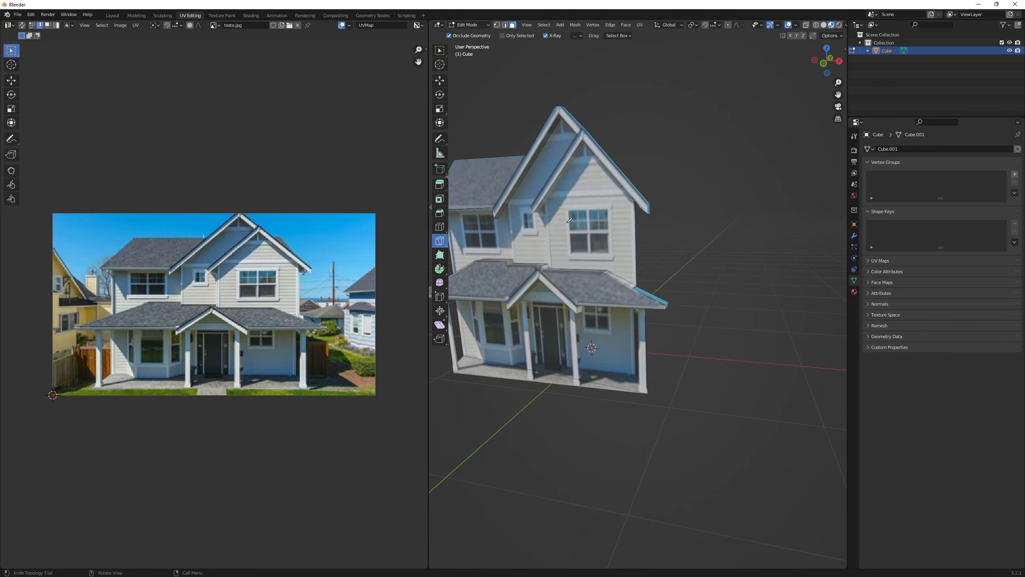
{"action": "scroll", "coordinate": [595, 200], "scroll_direction": "up", "scroll_amount": 1}
{"action": "middle_click_drag", "start_coordinate": [594, 200], "coordinate": [632, 271], "text": "shift"}
{"action": "scroll", "coordinate": [631, 271], "scroll_direction": "up", "scroll_amount": 3}
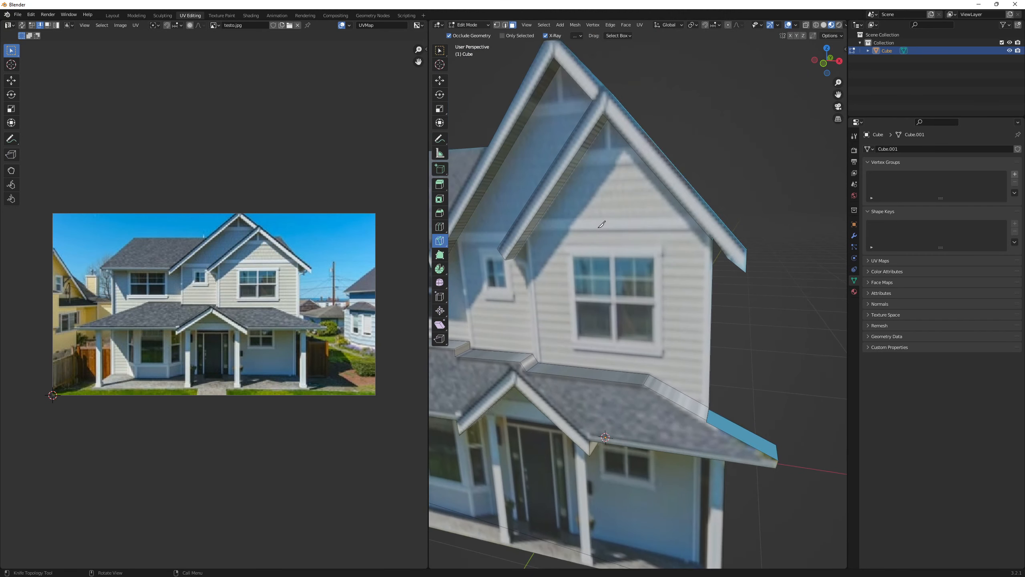
{"action": "scroll", "coordinate": [577, 248], "scroll_direction": "up", "scroll_amount": 3}
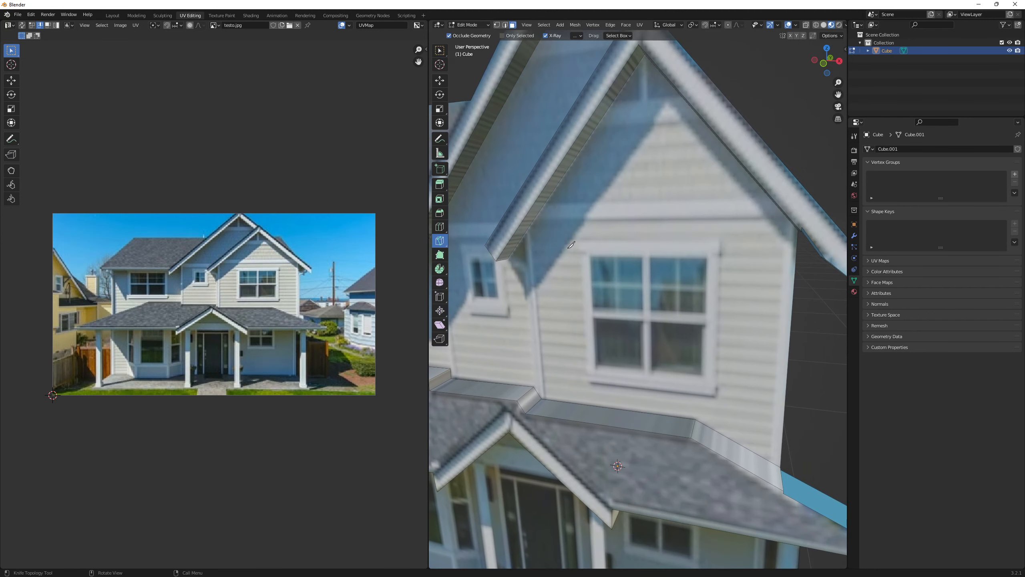
{"action": "left_click", "coordinate": [553, 243]}
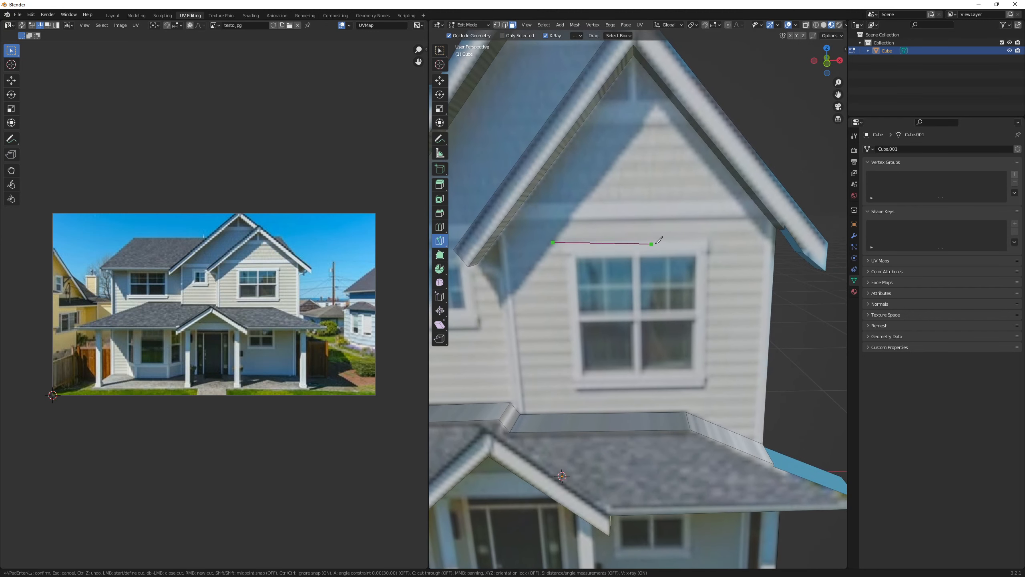
{"action": "left_click", "coordinate": [708, 238]}
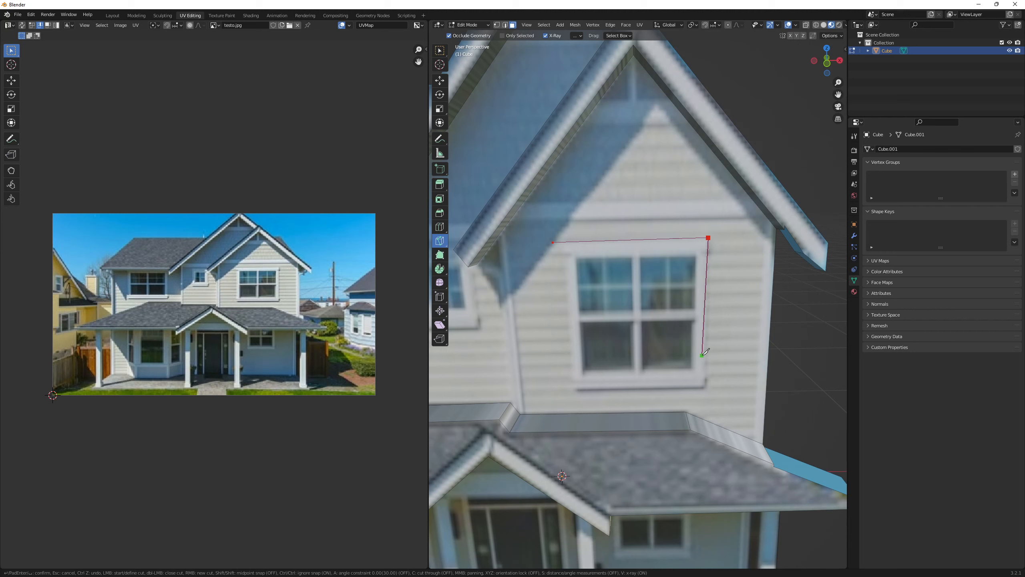
{"action": "left_click", "coordinate": [705, 388]}
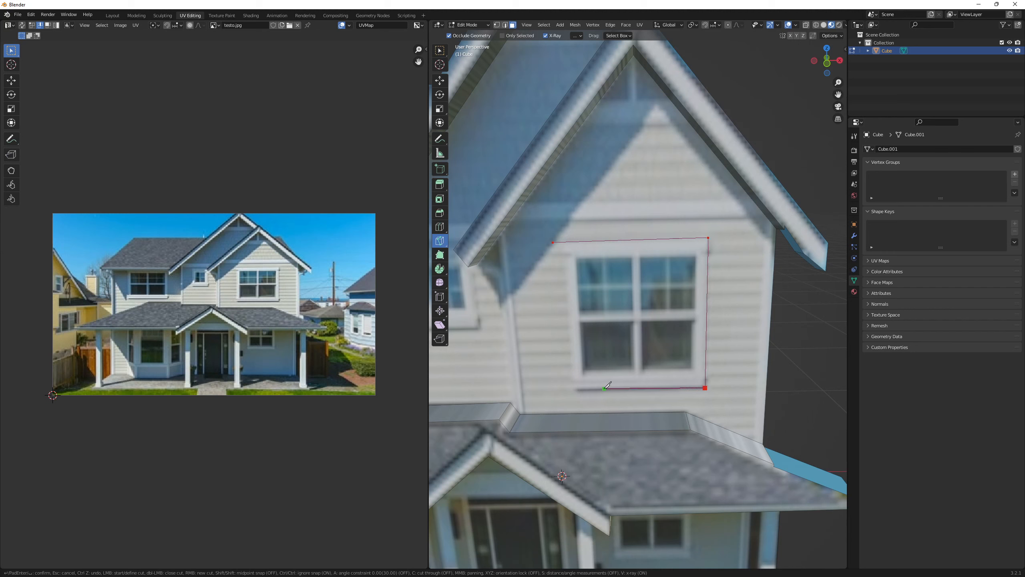
{"action": "left_click", "coordinate": [572, 390]}
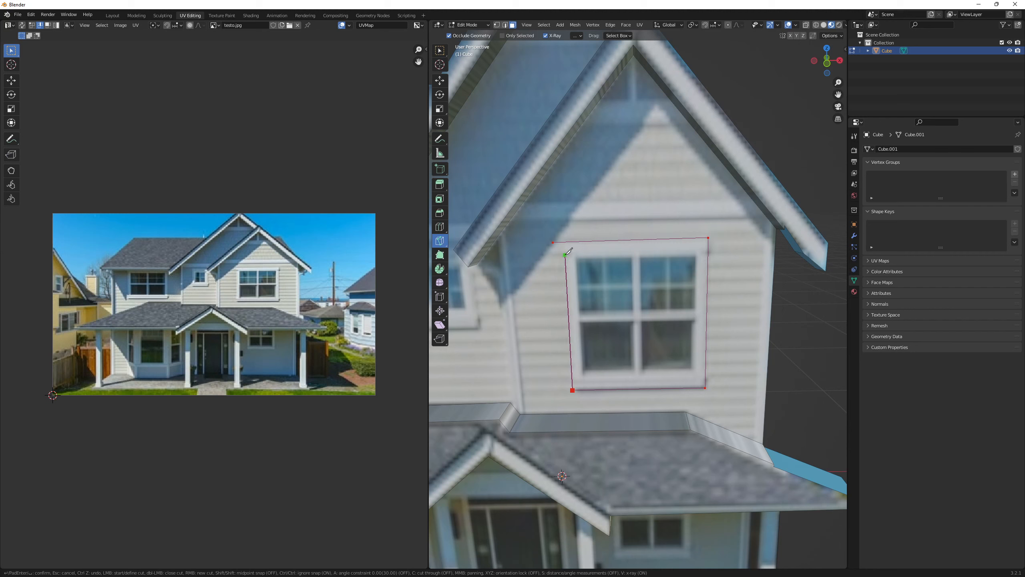
{"action": "left_click", "coordinate": [564, 254]}
{"action": "left_click", "coordinate": [552, 254]}
{"action": "key", "text": "Escape"}
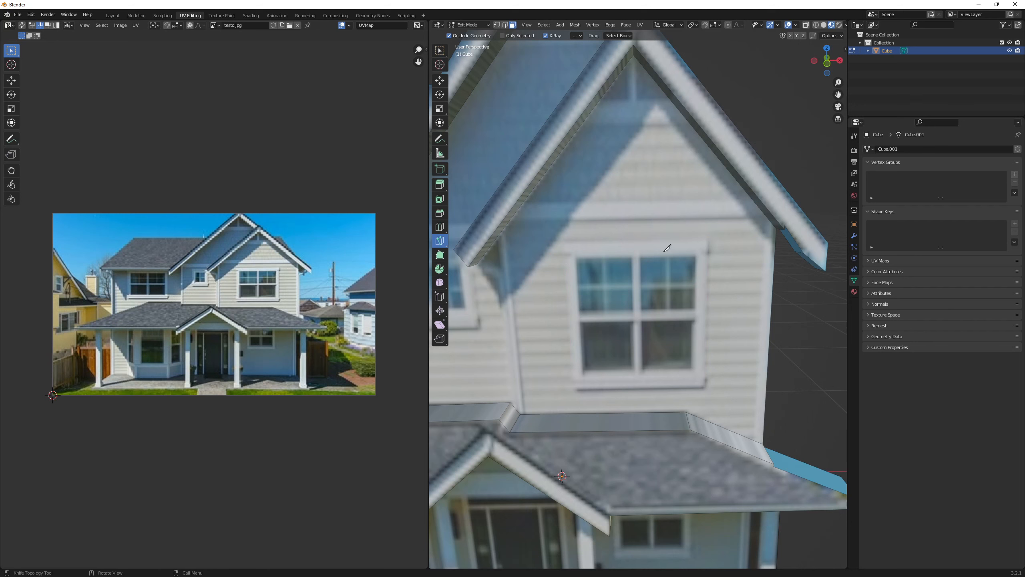
Outline the large right upper-floor window with a closed rectangular knife cut around its white frame
{"action": "left_click", "coordinate": [566, 242]}
{"action": "left_click", "coordinate": [707, 239]}
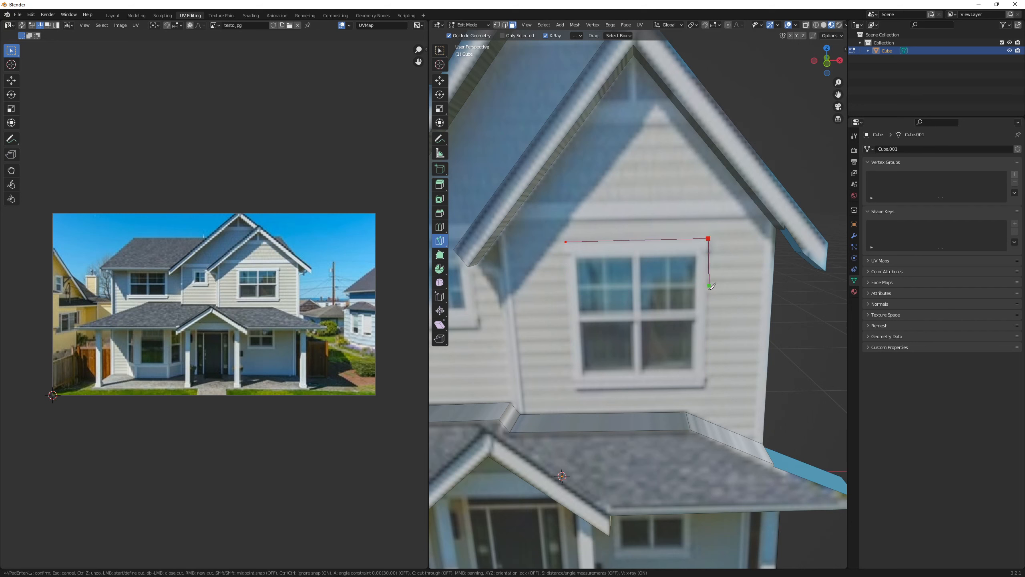
{"action": "left_click", "coordinate": [704, 388]}
{"action": "left_click", "coordinate": [573, 389]}
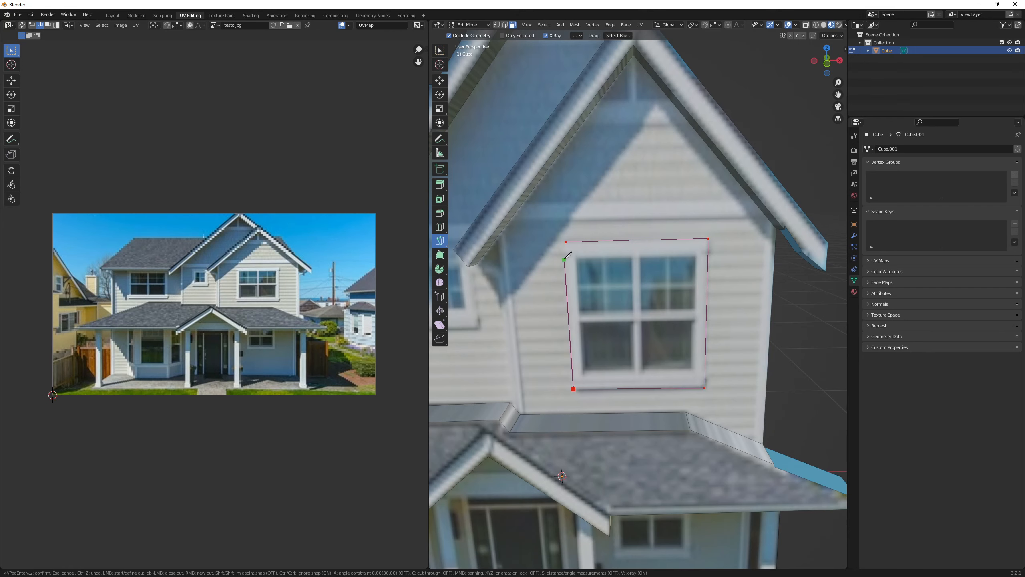
{"action": "left_click", "coordinate": [565, 242]}
{"action": "scroll", "coordinate": [573, 263], "scroll_direction": "down", "scroll_amount": 4}
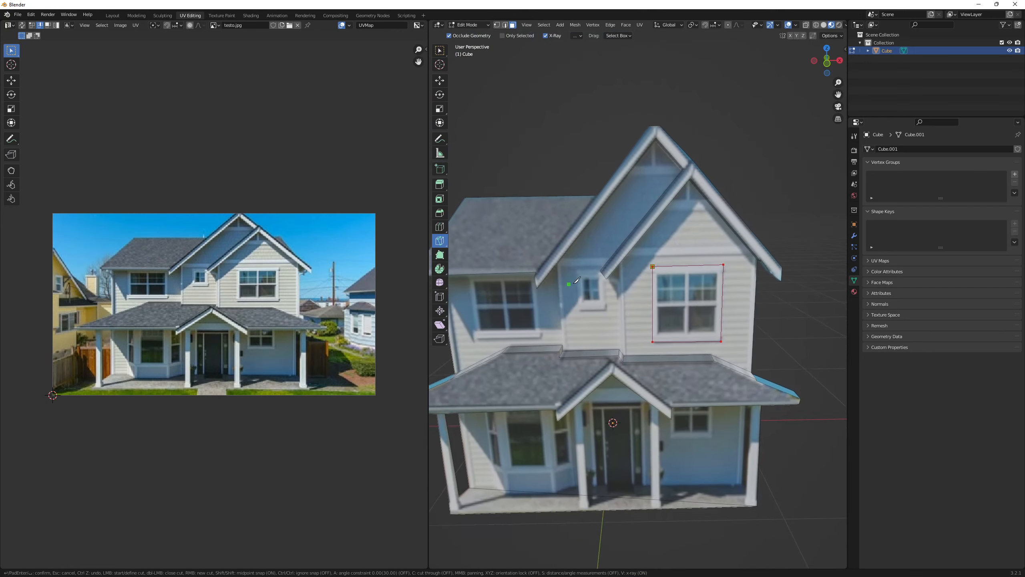
Outline the left upper-floor window with a closed rectangular knife cut around its frame
{"action": "scroll", "coordinate": [577, 279], "scroll_direction": "up", "scroll_amount": 6}
{"action": "middle_click_drag", "start_coordinate": [611, 279], "coordinate": [572, 243]}
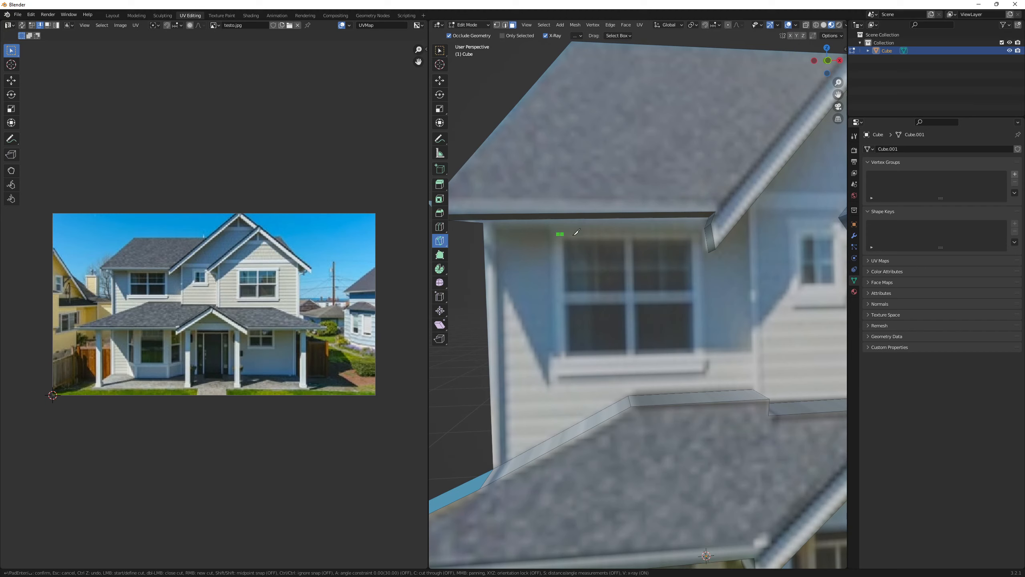
{"action": "left_click", "coordinate": [700, 232]}
{"action": "left_click", "coordinate": [704, 364]}
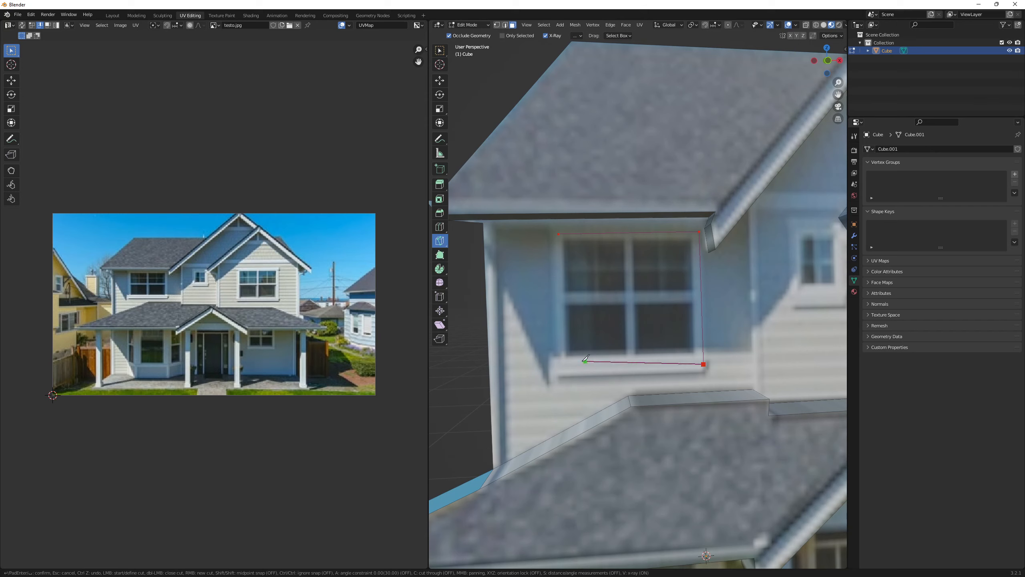
{"action": "left_click", "coordinate": [557, 367]}
{"action": "left_click", "coordinate": [559, 234]}
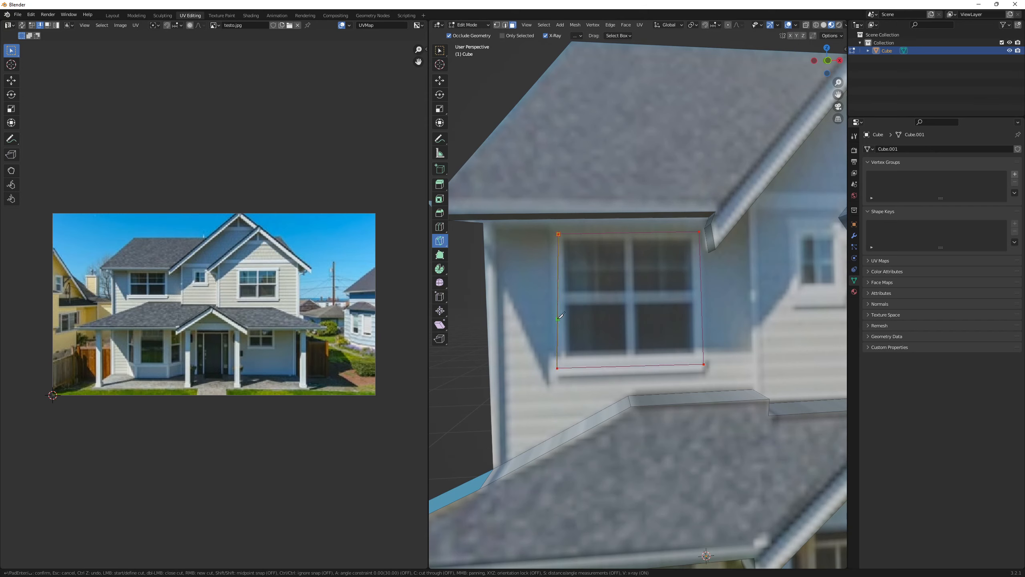
Try to start a knife cut around the small middle upper-floor window and cancel all pending window cuts
{"action": "middle_click_drag", "start_coordinate": [619, 354], "coordinate": [579, 359]}
{"action": "scroll", "coordinate": [597, 365], "scroll_direction": "down", "scroll_amount": 3}
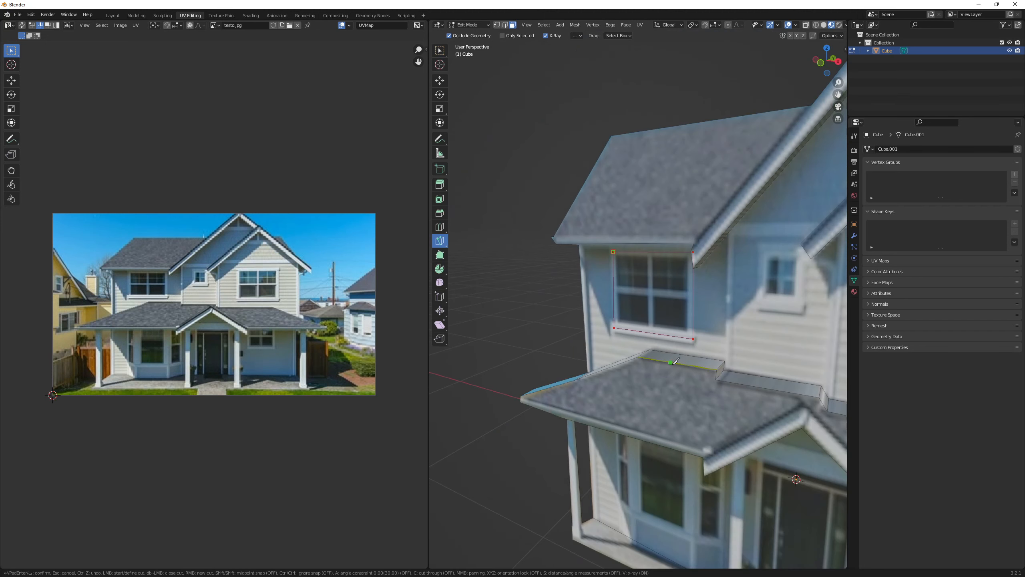
{"action": "middle_click_drag", "start_coordinate": [654, 347], "coordinate": [550, 352]}
{"action": "scroll", "coordinate": [550, 352], "scroll_direction": "up", "scroll_amount": 1}
{"action": "scroll", "coordinate": [549, 353], "scroll_direction": "up", "scroll_amount": 1}
{"action": "middle_click_drag", "start_coordinate": [533, 302], "coordinate": [519, 295]}
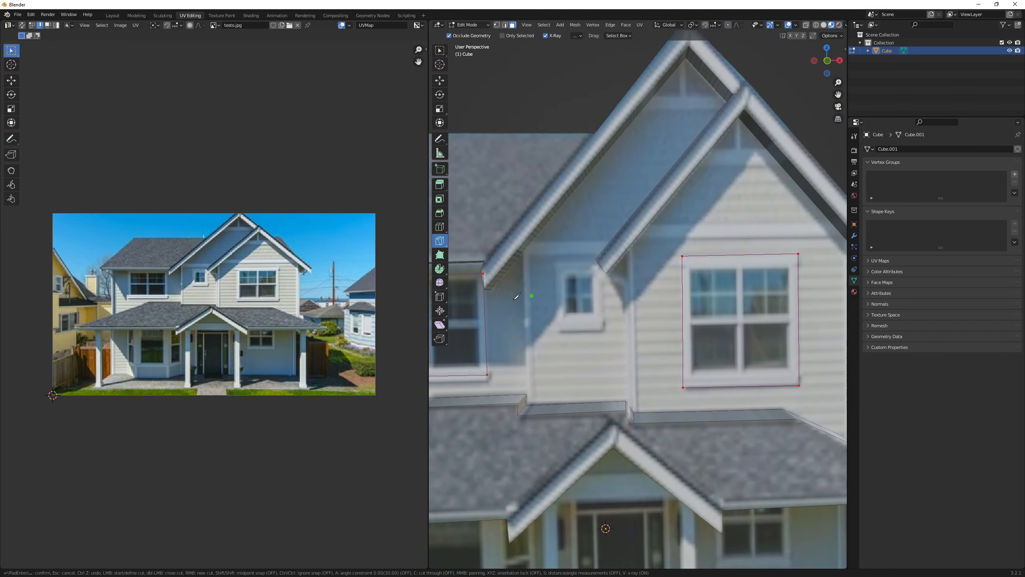
{"action": "left_click", "coordinate": [557, 263]}
{"action": "scroll", "coordinate": [587, 258], "scroll_direction": "up", "scroll_amount": 2}
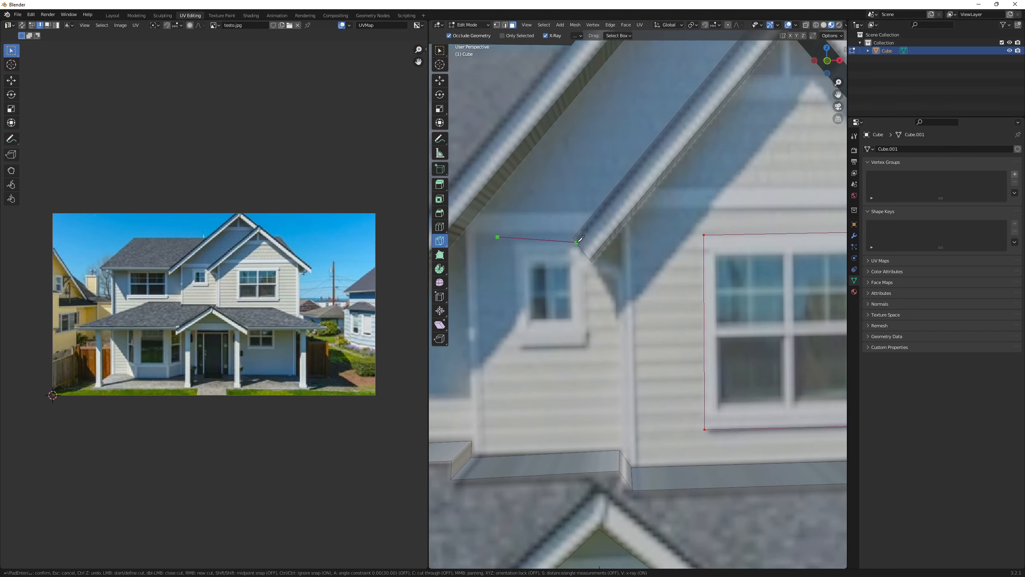
{"action": "key", "text": "Escape"}
{"action": "middle_click_drag", "start_coordinate": [540, 254], "coordinate": [534, 258]}
{"action": "scroll", "coordinate": [593, 270], "scroll_direction": "down", "scroll_amount": 7}
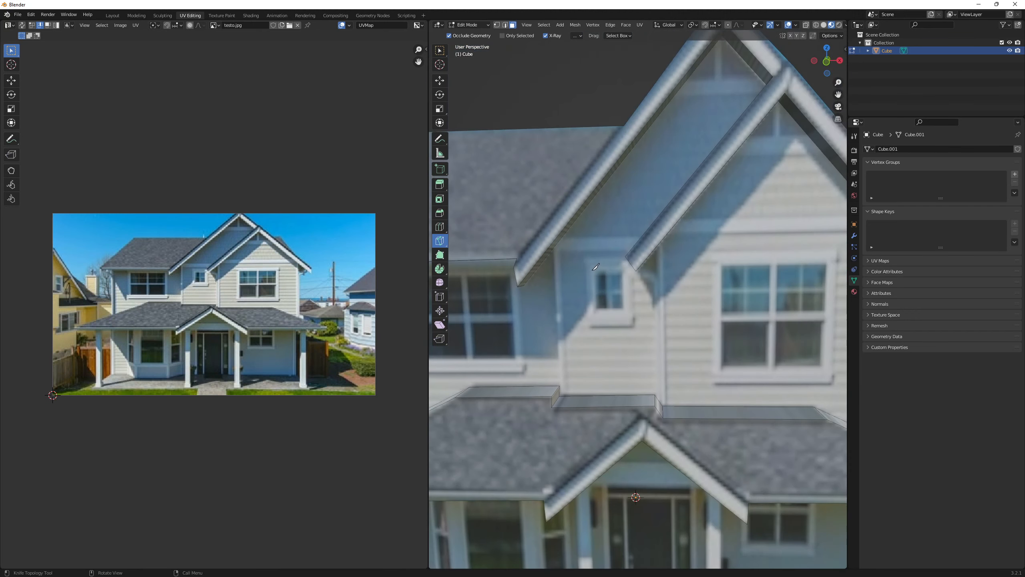
Undo the last operation and redo it
{"action": "key", "text": "ctrl+z"}
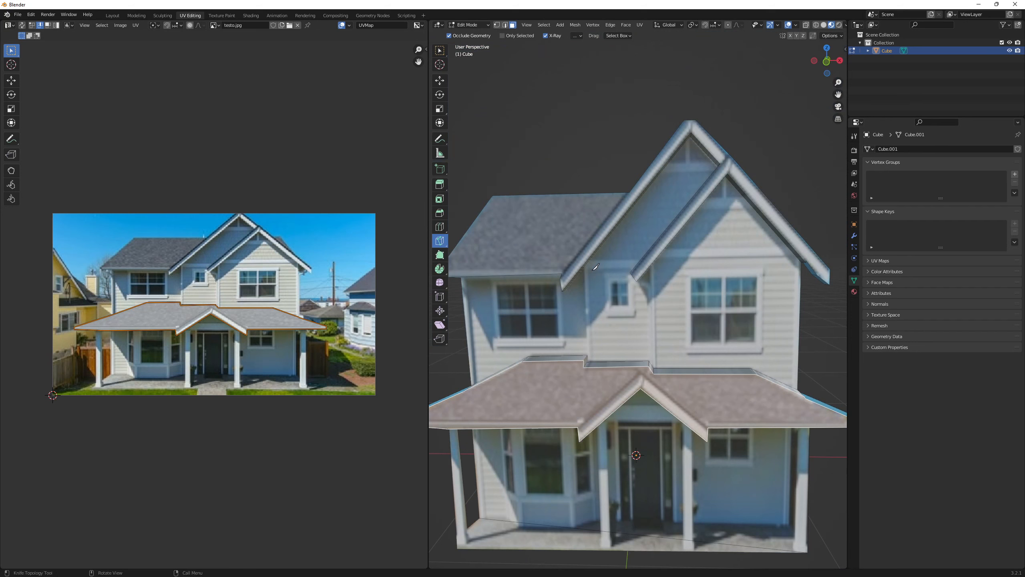
{"action": "left_click", "coordinate": [35, 18]}
{"action": "left_click", "coordinate": [40, 24]}
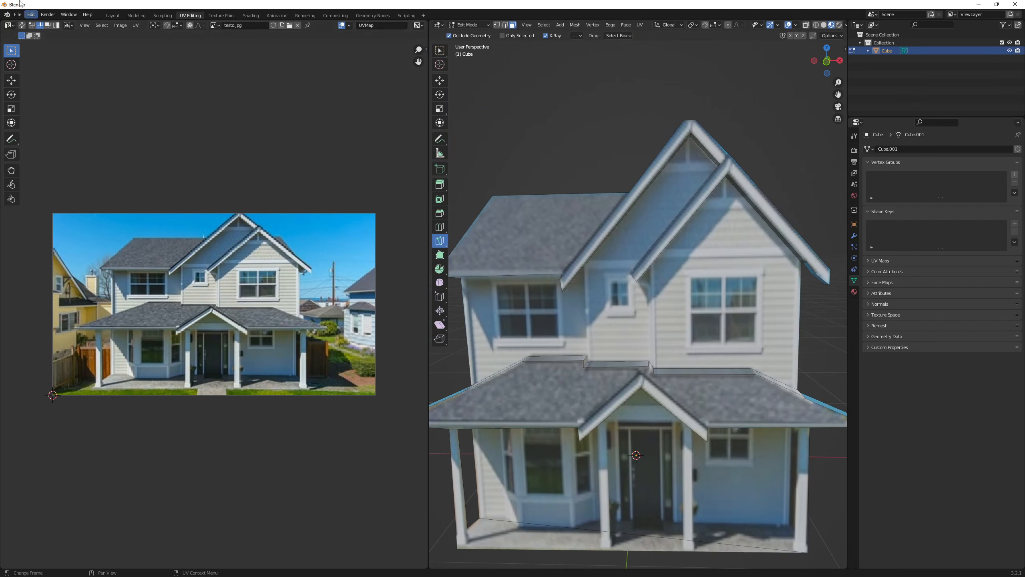
{"action": "left_click", "coordinate": [34, 15]}
{"action": "scroll", "coordinate": [363, 172], "scroll_direction": "up", "scroll_amount": 1}
{"action": "scroll", "coordinate": [536, 251], "scroll_direction": "up", "scroll_amount": 1}
{"action": "scroll", "coordinate": [535, 250], "scroll_direction": "down", "scroll_amount": 1}
{"action": "middle_click_drag", "start_coordinate": [740, 290], "coordinate": [722, 283], "text": "shift"}
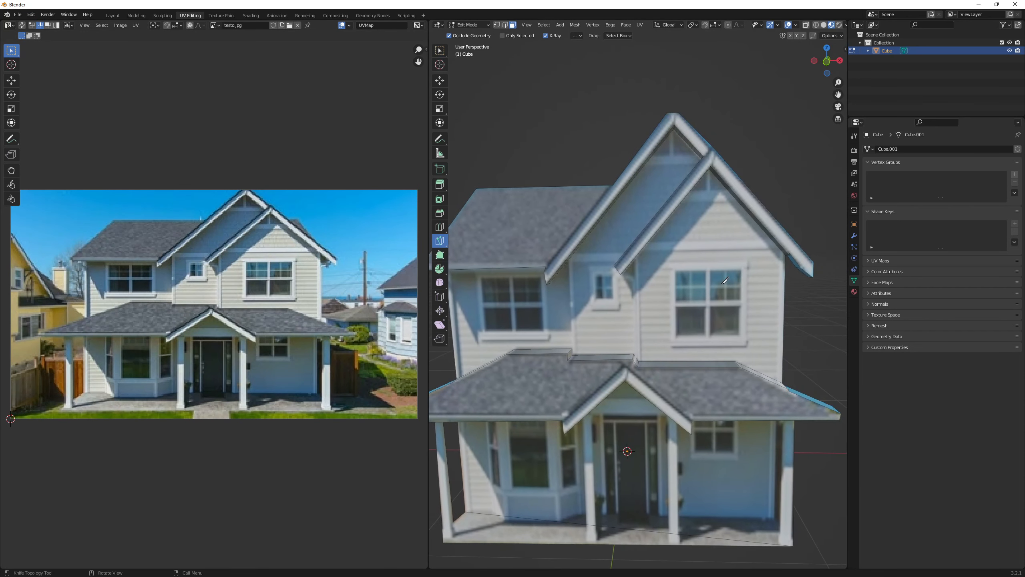
{"action": "scroll", "coordinate": [678, 278], "scroll_direction": "down", "scroll_amount": 3}
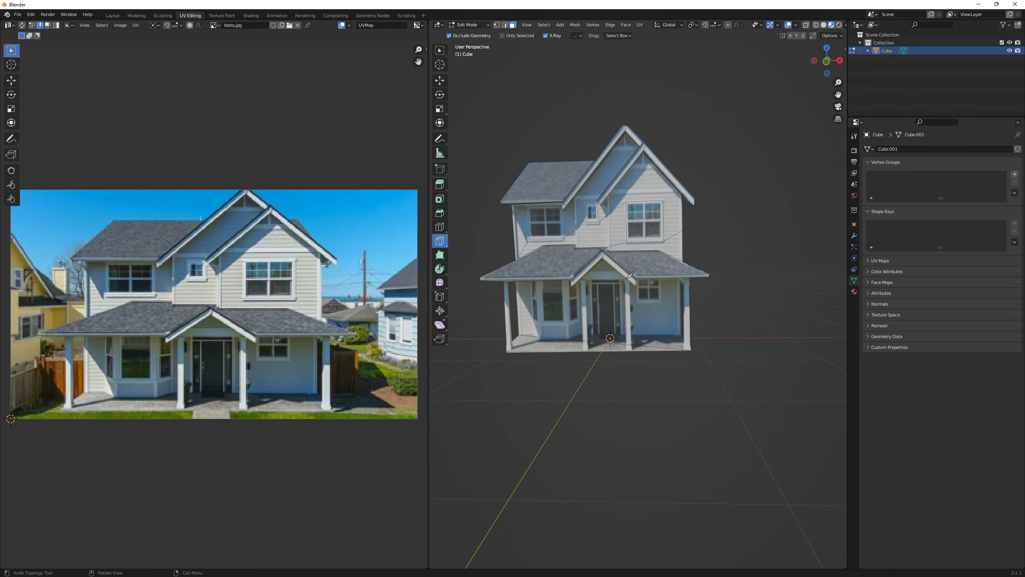
{"action": "scroll", "coordinate": [632, 262], "scroll_direction": "up", "scroll_amount": 3}
Select the three upper-floor window faces, extrude them inward into the wall by about 0.012 m, and deselect them
{"action": "middle_click_drag", "start_coordinate": [637, 264], "coordinate": [677, 284]}
{"action": "key", "text": "shift+space"}
{"action": "left_click", "coordinate": [600, 206]}
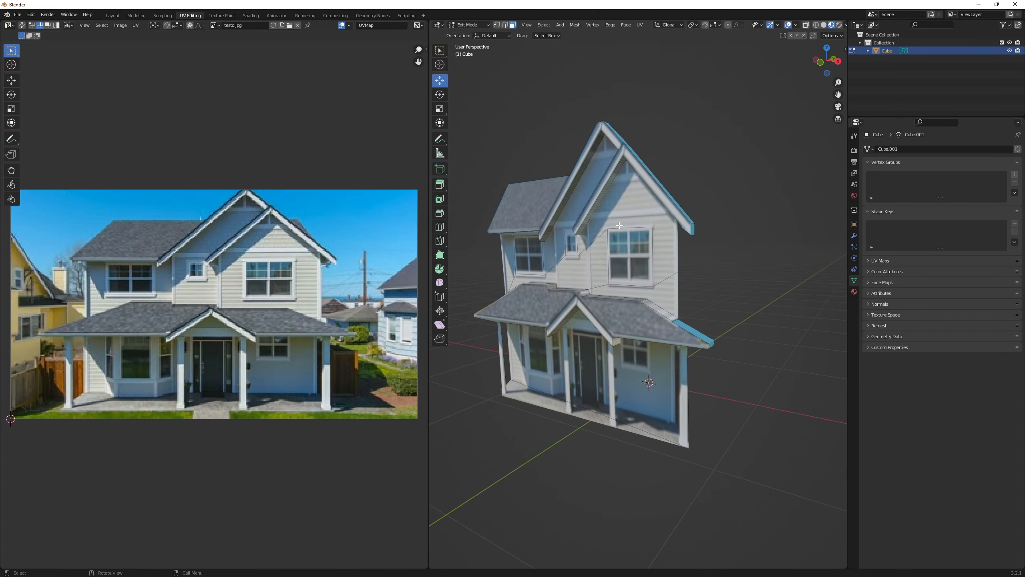
{"action": "scroll", "coordinate": [622, 232], "scroll_direction": "up", "scroll_amount": 1}
{"action": "left_click", "coordinate": [622, 232]}
{"action": "left_click", "coordinate": [550, 229], "text": "shift"}
{"action": "left_click", "coordinate": [497, 242], "text": "shift"}
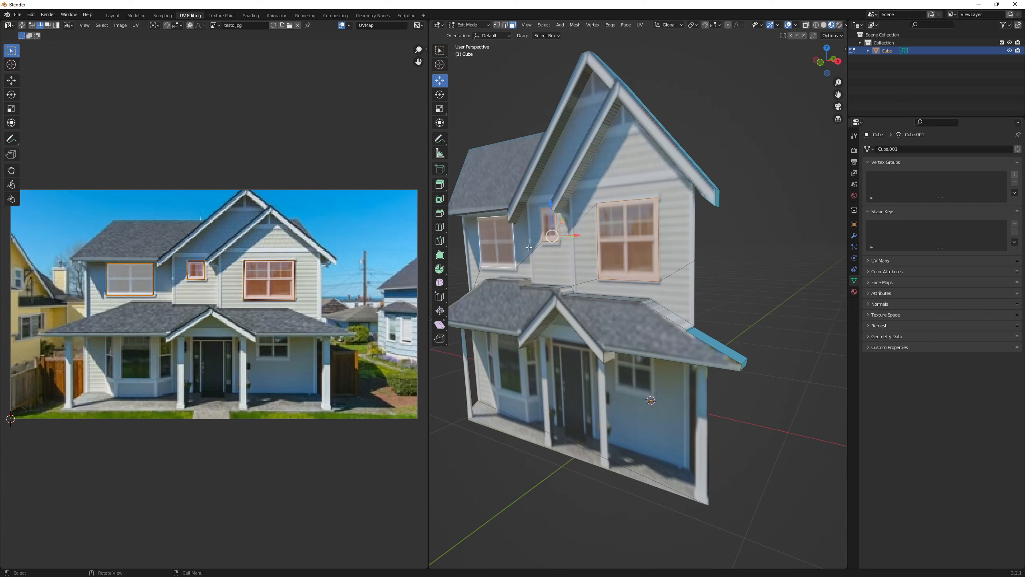
{"action": "middle_click_drag", "start_coordinate": [497, 243], "coordinate": [589, 262]}
{"action": "scroll", "coordinate": [623, 250], "scroll_direction": "up", "scroll_amount": 1}
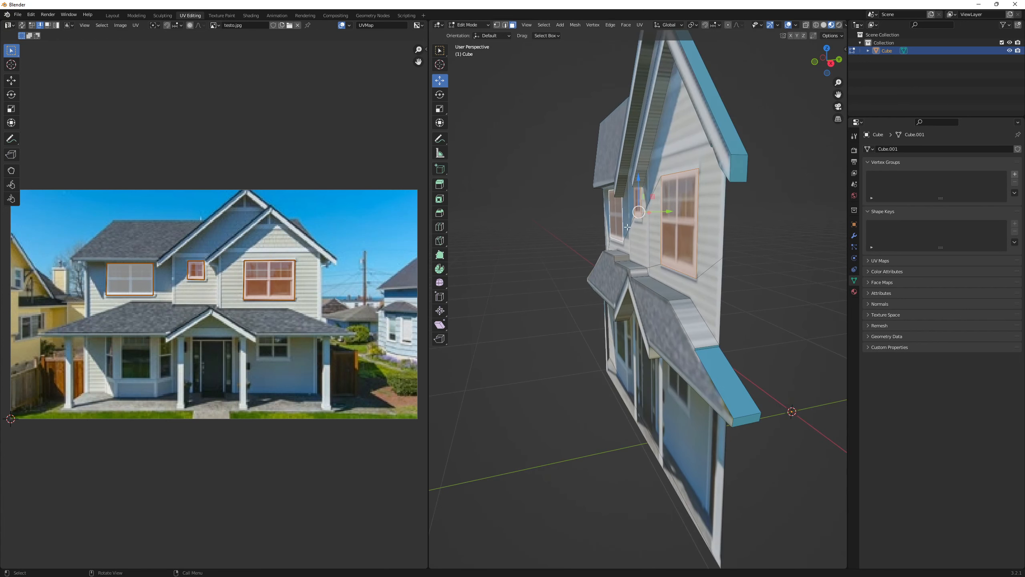
{"action": "scroll", "coordinate": [627, 227], "scroll_direction": "up", "scroll_amount": 1}
{"action": "key", "text": "e"}
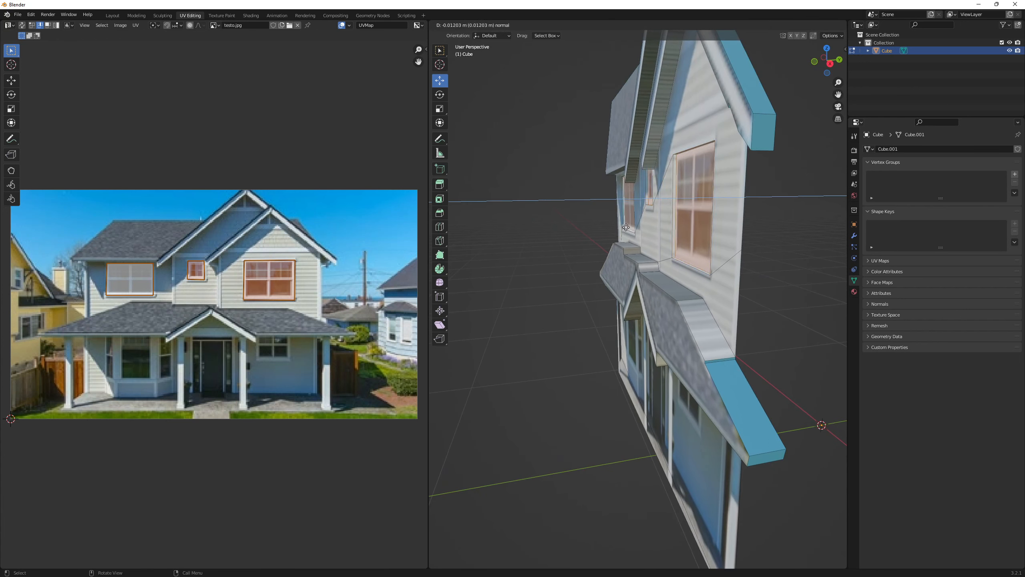
{"action": "left_click", "coordinate": [626, 227]}
{"action": "middle_click_drag", "start_coordinate": [722, 226], "coordinate": [763, 229]}
{"action": "left_click", "coordinate": [762, 229]}
Knife-cut the two triangular panels beneath the taller rear gable's peak, on either side of its vertical post
{"action": "middle_click_drag", "start_coordinate": [697, 236], "coordinate": [745, 241]}
{"action": "scroll", "coordinate": [742, 242], "scroll_direction": "down", "scroll_amount": 3}
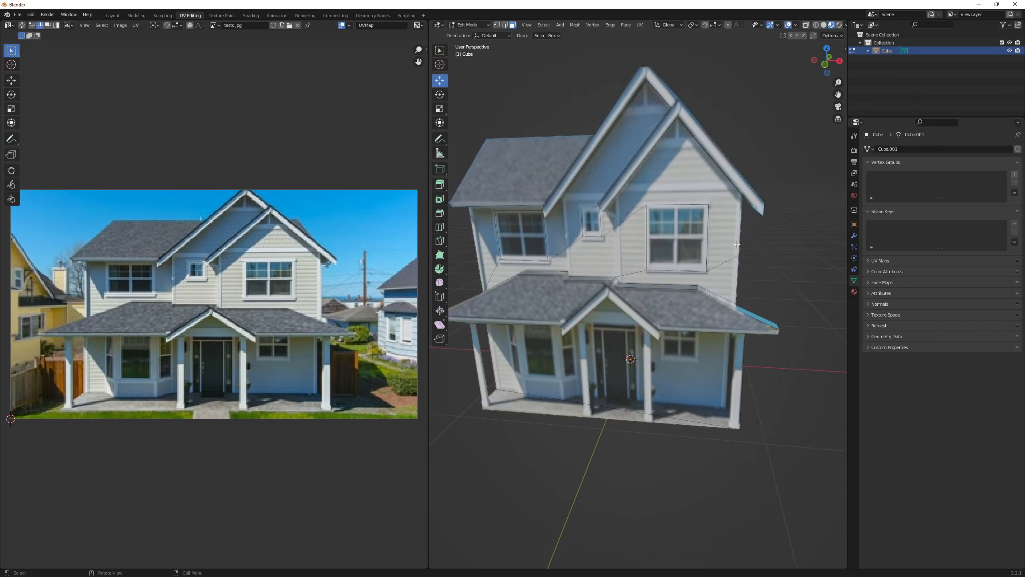
{"action": "scroll", "coordinate": [737, 244], "scroll_direction": "up", "scroll_amount": 3}
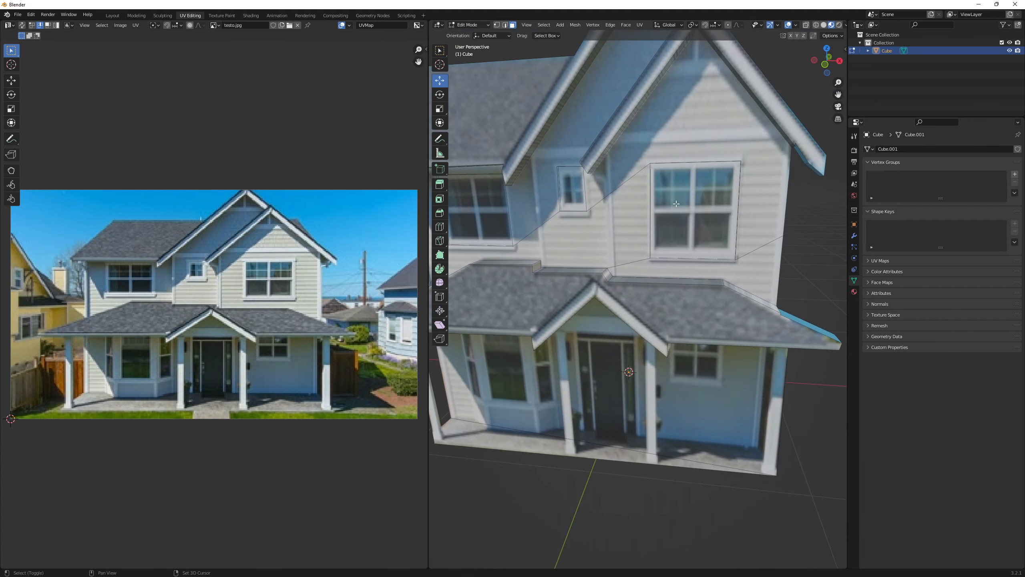
{"action": "middle_click_drag", "start_coordinate": [735, 194], "coordinate": [632, 221], "text": "shift"}
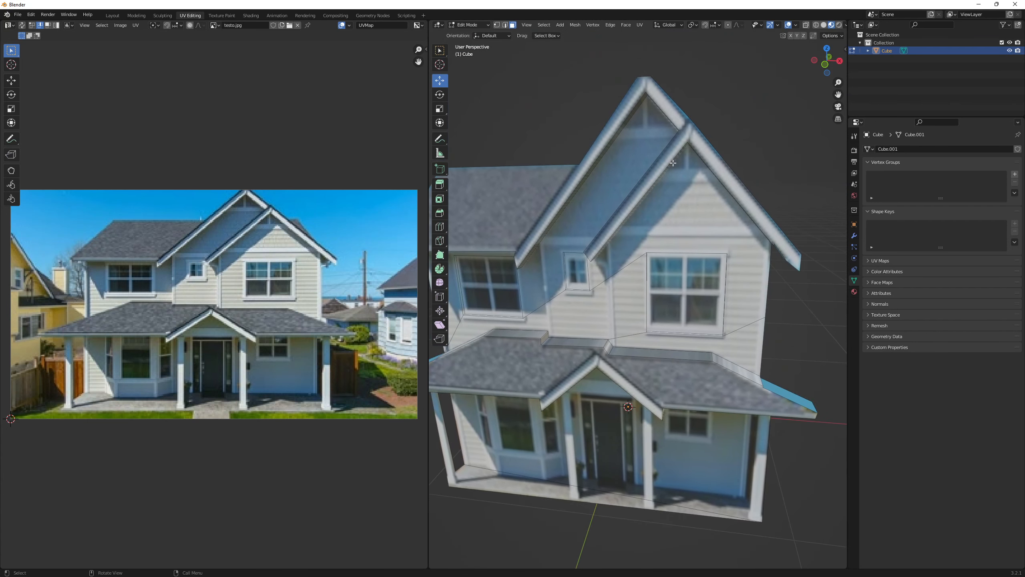
{"action": "middle_click_drag", "start_coordinate": [635, 153], "coordinate": [611, 210], "text": "shift"}
{"action": "scroll", "coordinate": [598, 178], "scroll_direction": "up", "scroll_amount": 1}
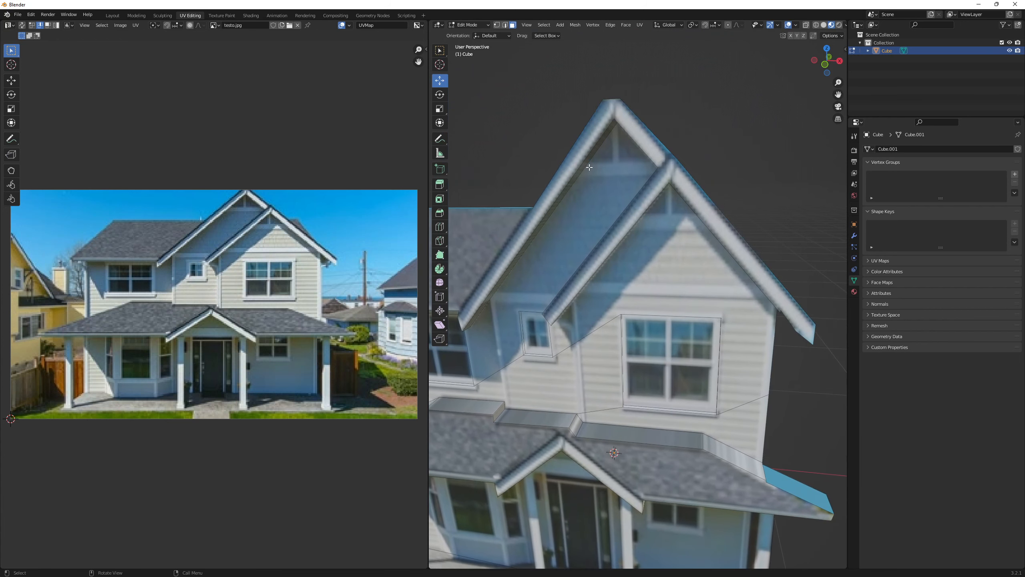
{"action": "key", "text": "q"}
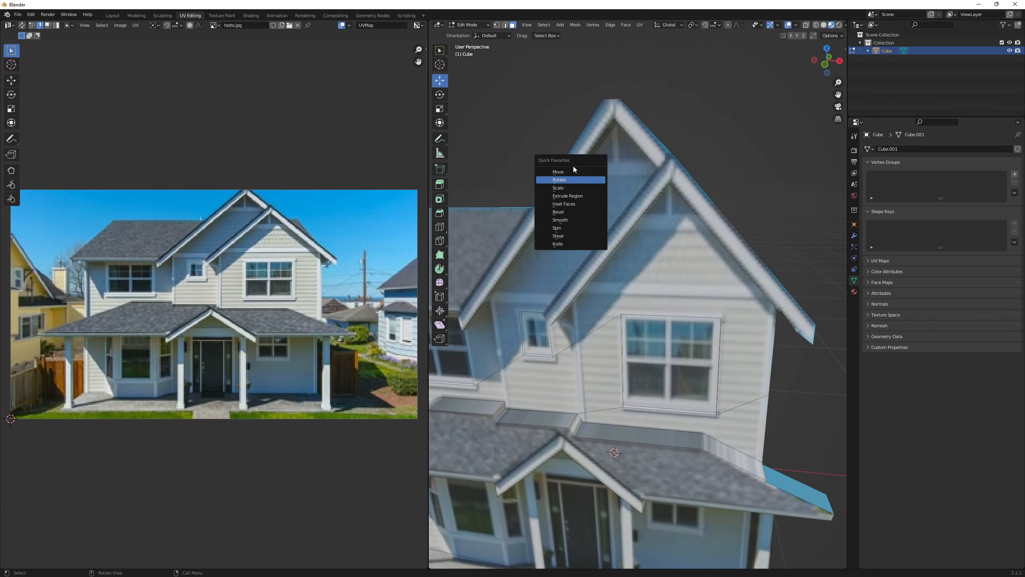
{"action": "key", "text": "q"}
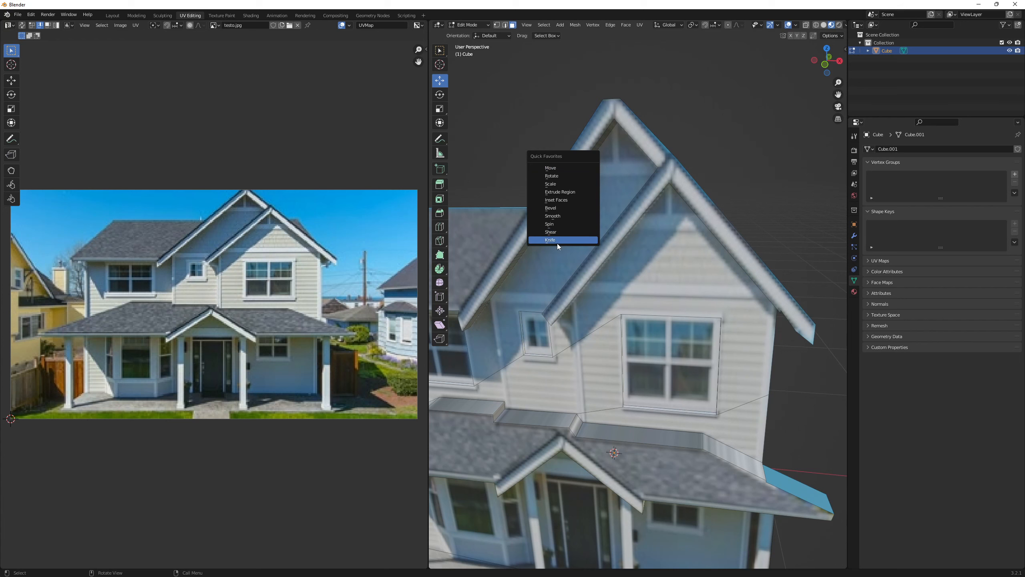
{"action": "left_click", "coordinate": [558, 244]}
{"action": "scroll", "coordinate": [557, 178], "scroll_direction": "up", "scroll_amount": 3}
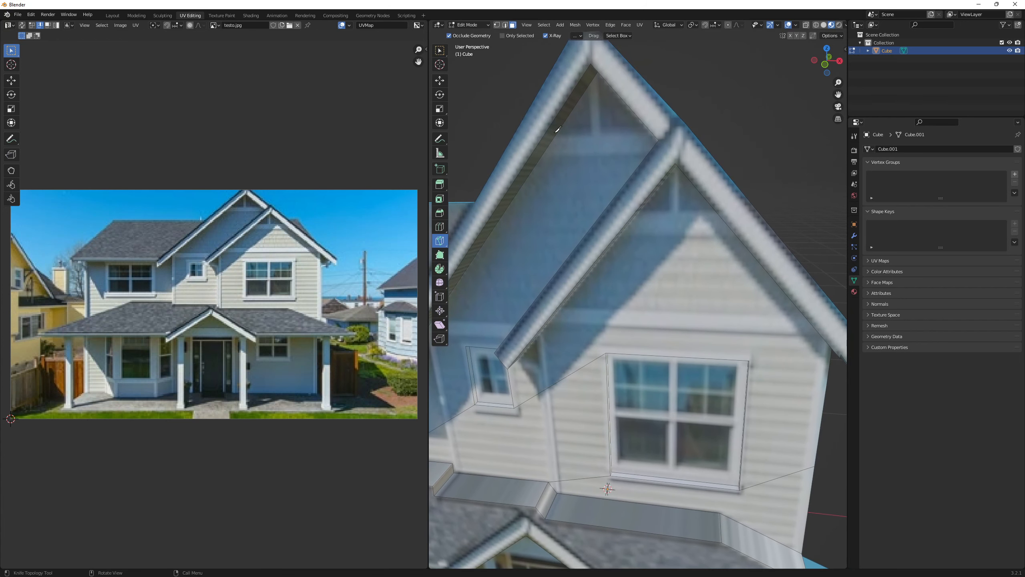
{"action": "left_click", "coordinate": [554, 136]}
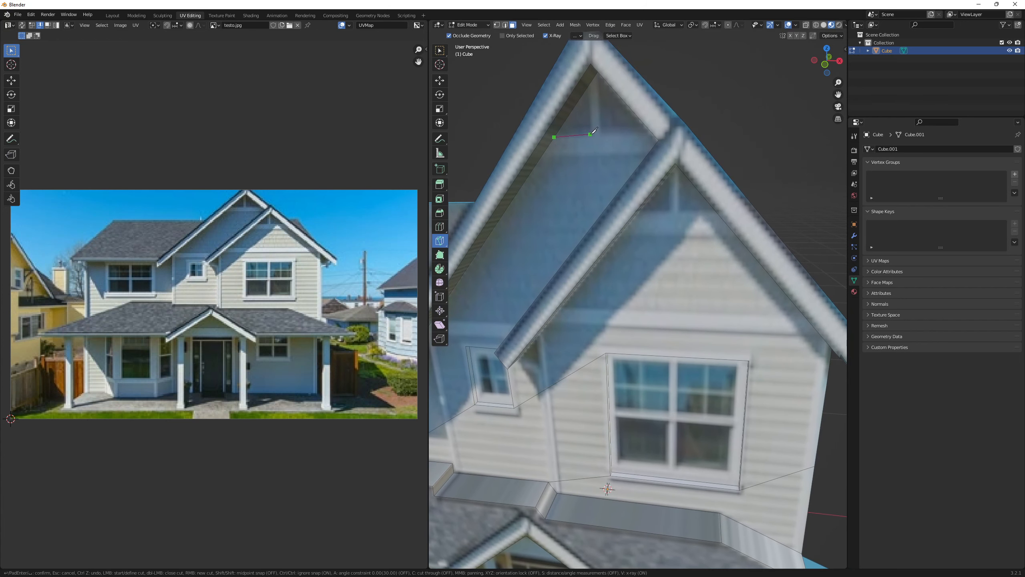
{"action": "left_click", "coordinate": [588, 87]}
{"action": "left_click", "coordinate": [601, 134]}
{"action": "left_click", "coordinate": [650, 130]}
{"action": "left_click", "coordinate": [648, 130]}
Knife-cut a horizontal line across the taller rear gable along the lower edge of the beam under its triangular panels
{"action": "key", "text": "ctrl"}
{"action": "left_click", "coordinate": [542, 156]}
{"action": "middle_click_drag", "start_coordinate": [650, 151], "coordinate": [686, 173]}
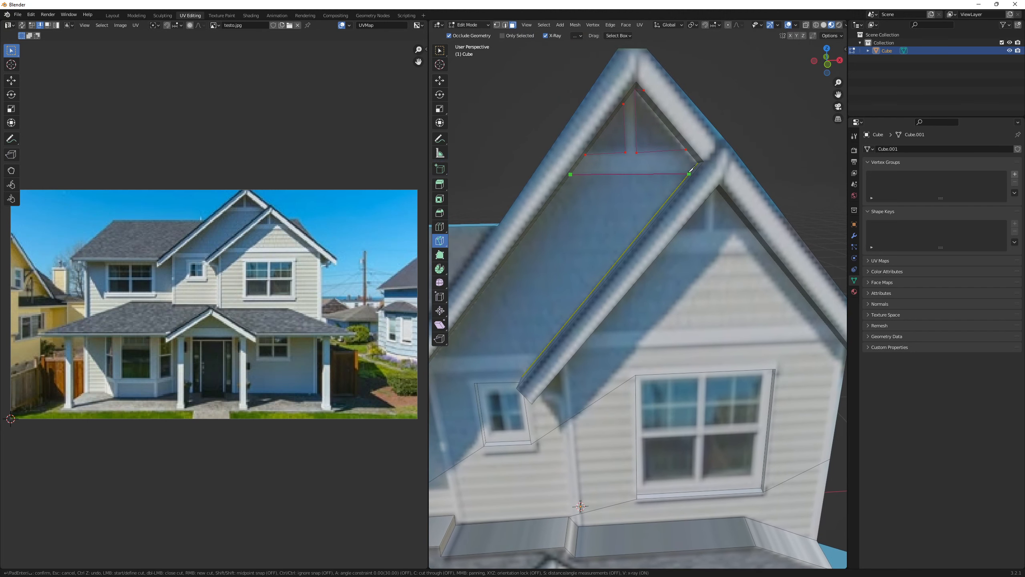
{"action": "left_click", "coordinate": [691, 168]}
{"action": "right_click", "coordinate": [691, 168]}
{"action": "scroll", "coordinate": [674, 169], "scroll_direction": "down", "scroll_amount": 2}
{"action": "middle_click_drag", "start_coordinate": [637, 169], "coordinate": [620, 174]}
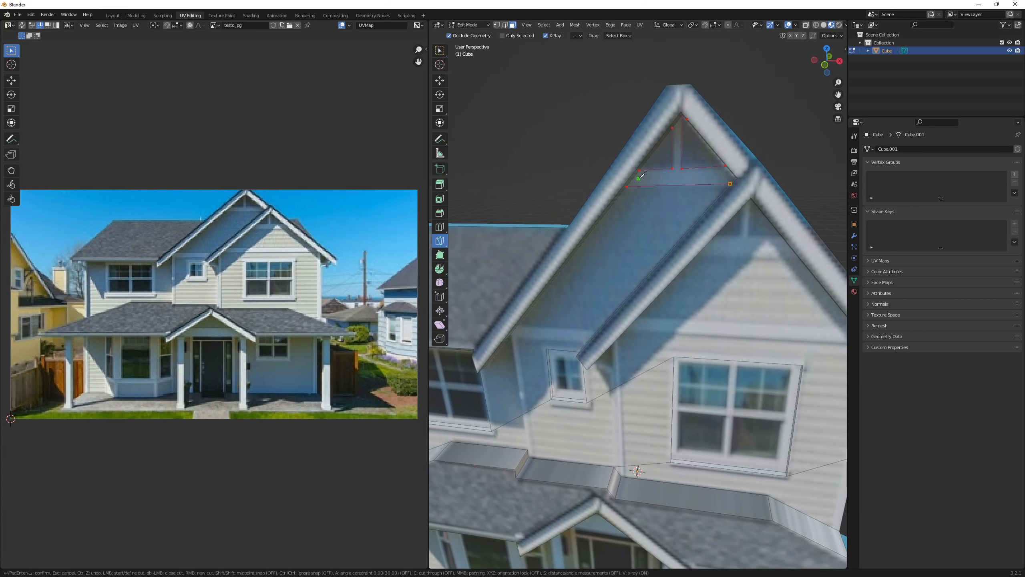
{"action": "key", "text": "Return"}
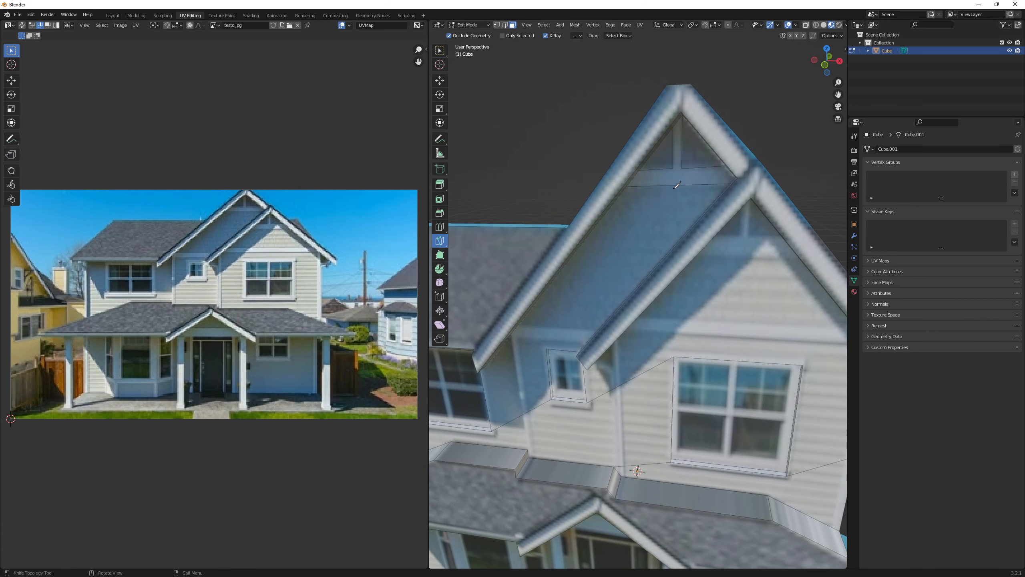
Knife-cut the two triangular panels beneath the front gable's peak, one on each side of its vertical post
{"action": "middle_click_drag", "start_coordinate": [677, 185], "coordinate": [539, 165], "text": "shift"}
{"action": "scroll", "coordinate": [541, 166], "scroll_direction": "up", "scroll_amount": 2}
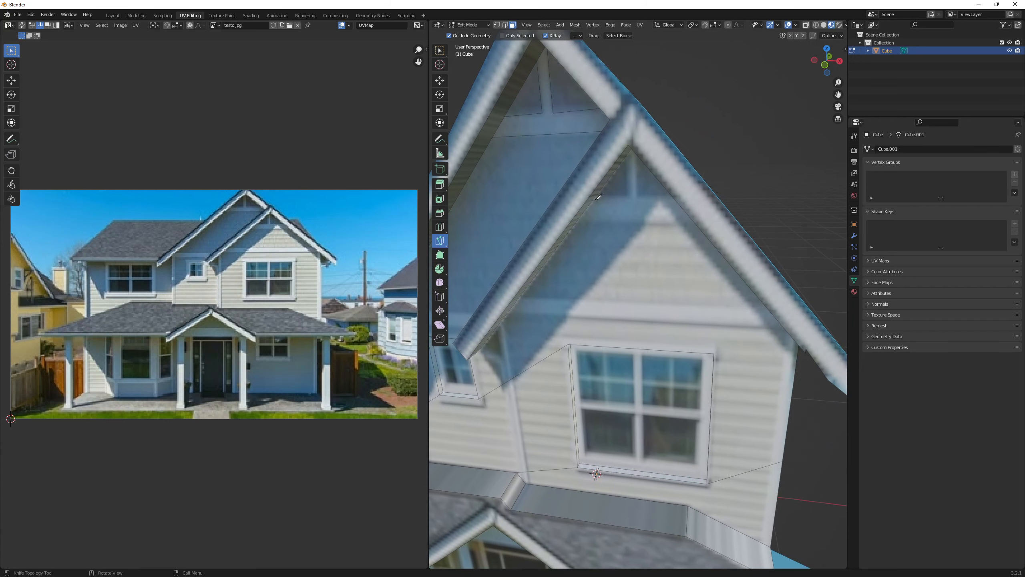
{"action": "left_click", "coordinate": [596, 196]}
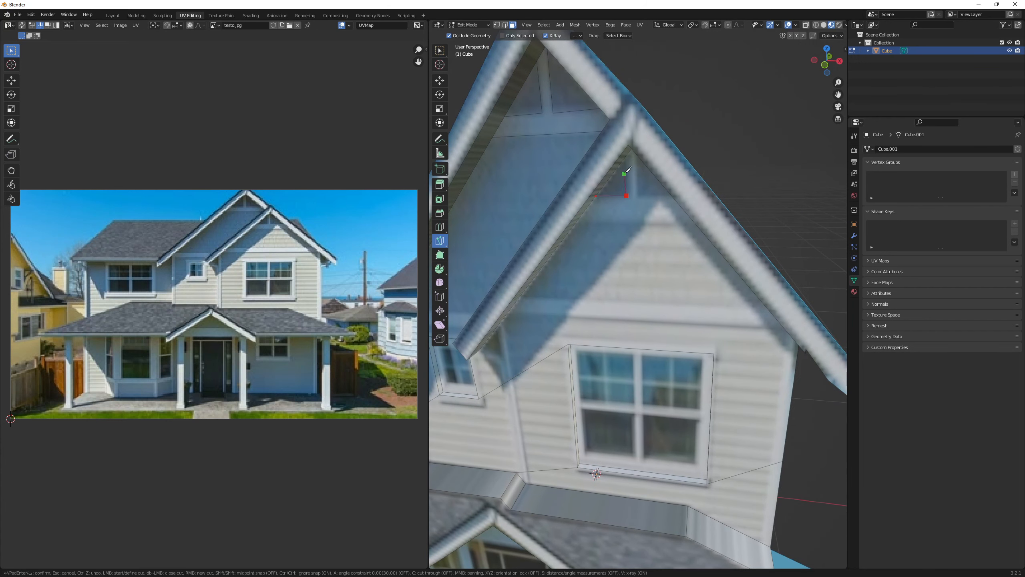
{"action": "left_click", "coordinate": [625, 157]}
{"action": "middle_click_drag", "start_coordinate": [632, 160], "coordinate": [590, 169]}
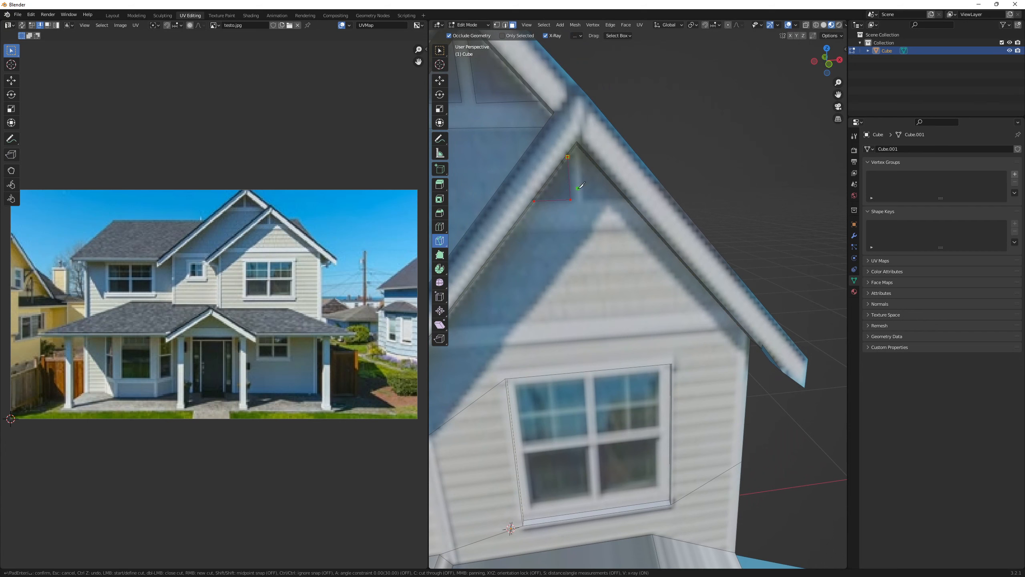
{"action": "left_click", "coordinate": [621, 196]}
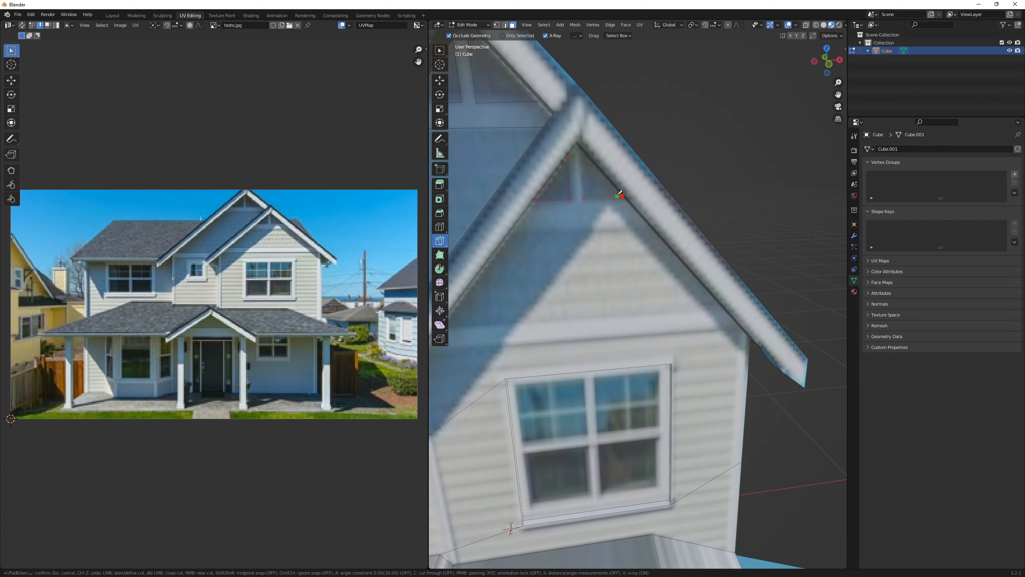
{"action": "left_click", "coordinate": [584, 198]}
{"action": "key", "text": "ctrl"}
{"action": "scroll", "coordinate": [581, 146], "scroll_direction": "down", "scroll_amount": 2}
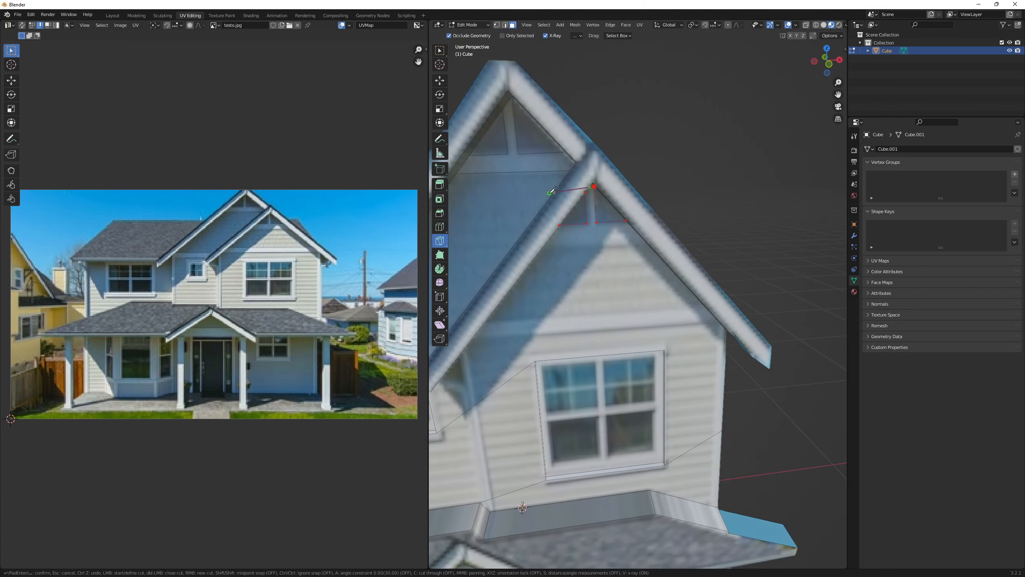
{"action": "mouse_move", "coordinate": [600, 195]}
{"action": "middle_mouse_down"}
{"action": "mouse_move", "coordinate": [578, 257]}
{"action": "mouse_move", "coordinate": [590, 212]}
{"action": "middle_mouse_up"}
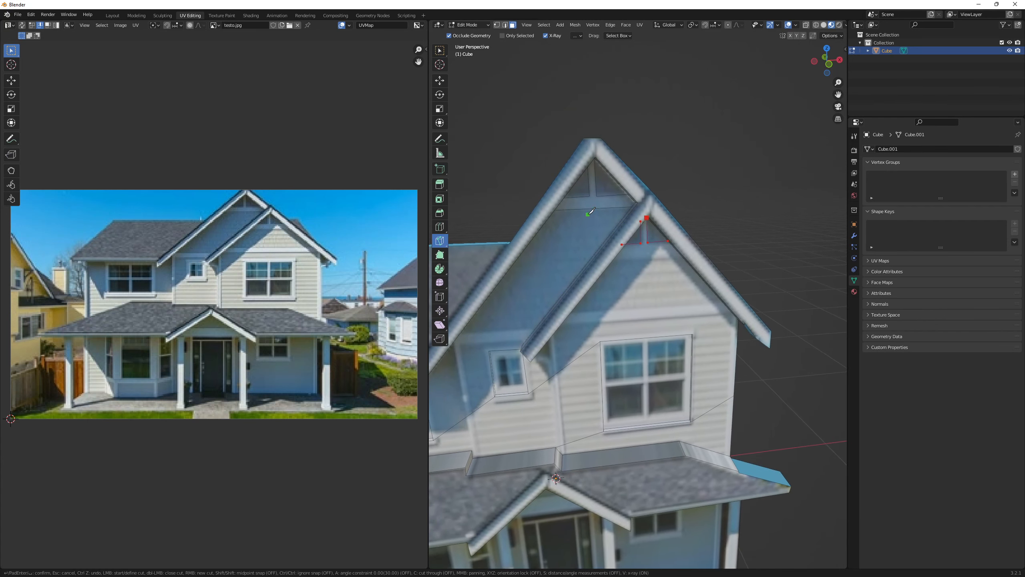
{"action": "key", "text": "Return"}
Try to knife-cut a horizontal line under the front gable's triangular panels, cancel it, and undo the preceding panel cuts
{"action": "scroll", "coordinate": [631, 274], "scroll_direction": "up", "scroll_amount": 5}
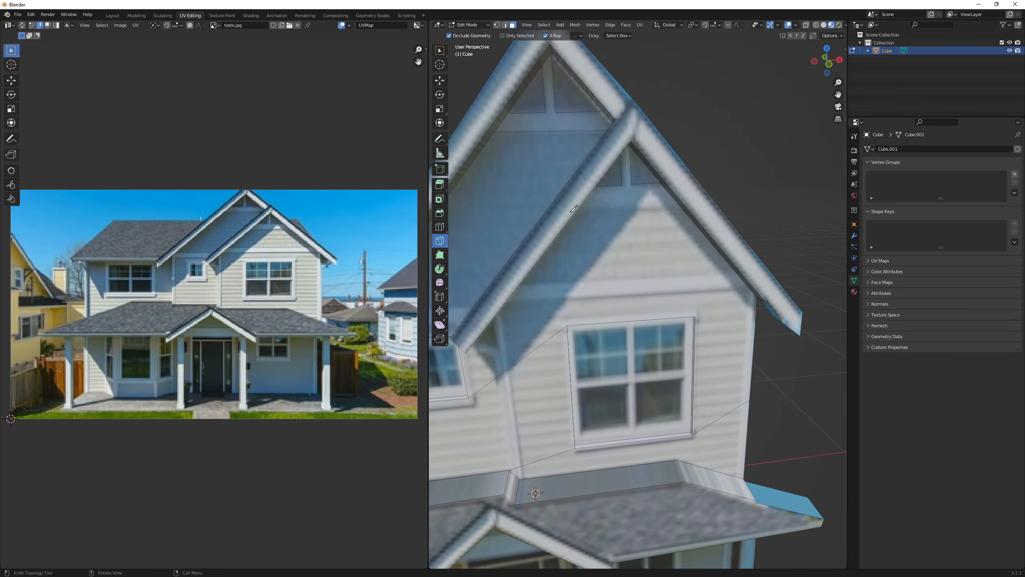
{"action": "left_click", "coordinate": [576, 210]}
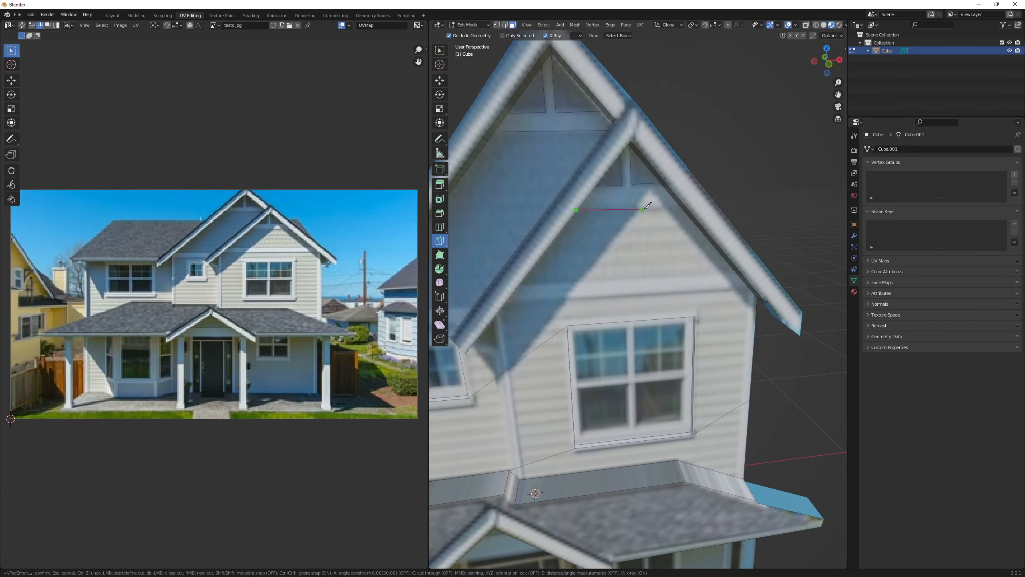
{"action": "right_click", "coordinate": [681, 205]}
{"action": "left_click", "coordinate": [680, 206]}
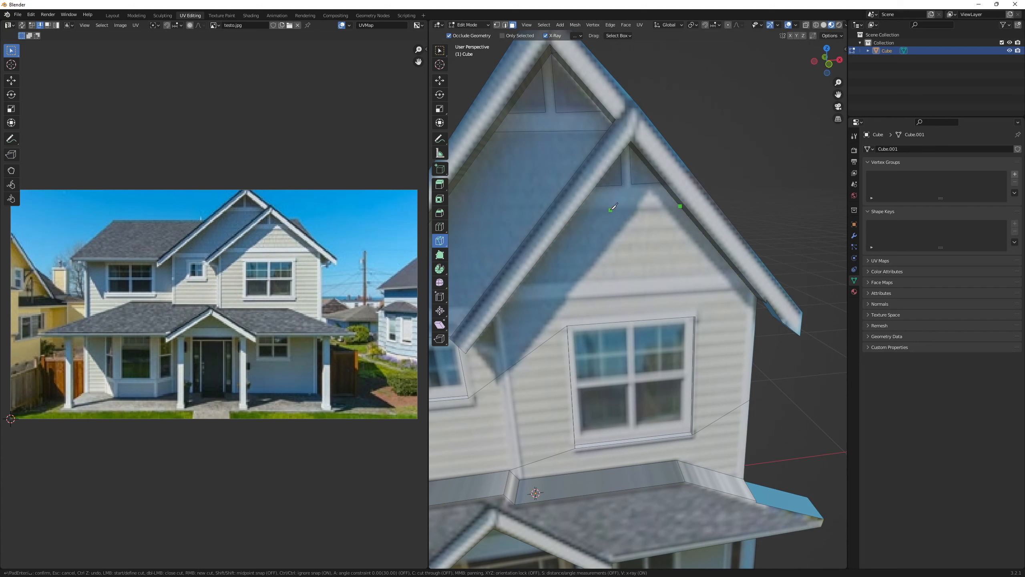
{"action": "right_click", "coordinate": [577, 209]}
{"action": "left_click", "coordinate": [680, 207]}
{"action": "key", "text": "Escape"}
{"action": "key", "text": "ctrl+z"}
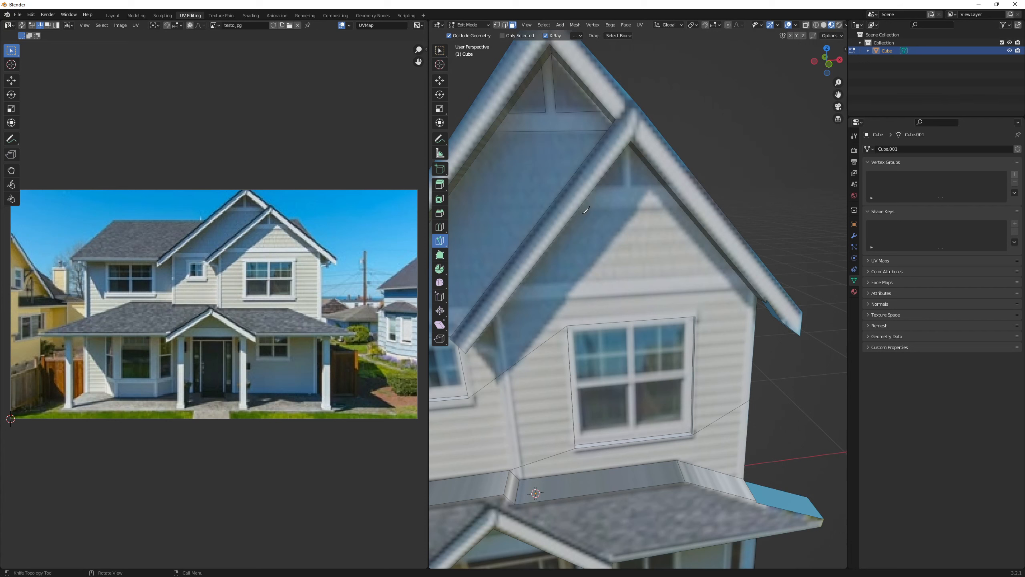
Knife-cut a horizontal line across the front gable along the lower edge of the beam beneath its peak
{"action": "mouse_move", "coordinate": [579, 208]}
{"action": "middle_mouse_down"}
{"action": "mouse_move", "coordinate": [563, 205]}
{"action": "mouse_move", "coordinate": [591, 197]}
{"action": "middle_mouse_up"}
{"action": "scroll", "coordinate": [588, 201], "scroll_direction": "up", "scroll_amount": 1}
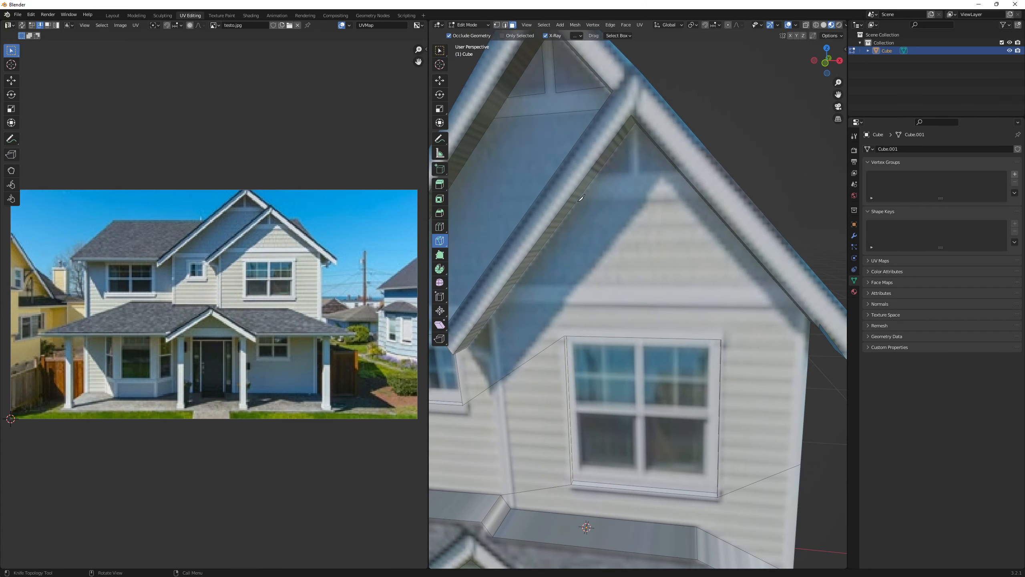
{"action": "left_click", "coordinate": [577, 201]}
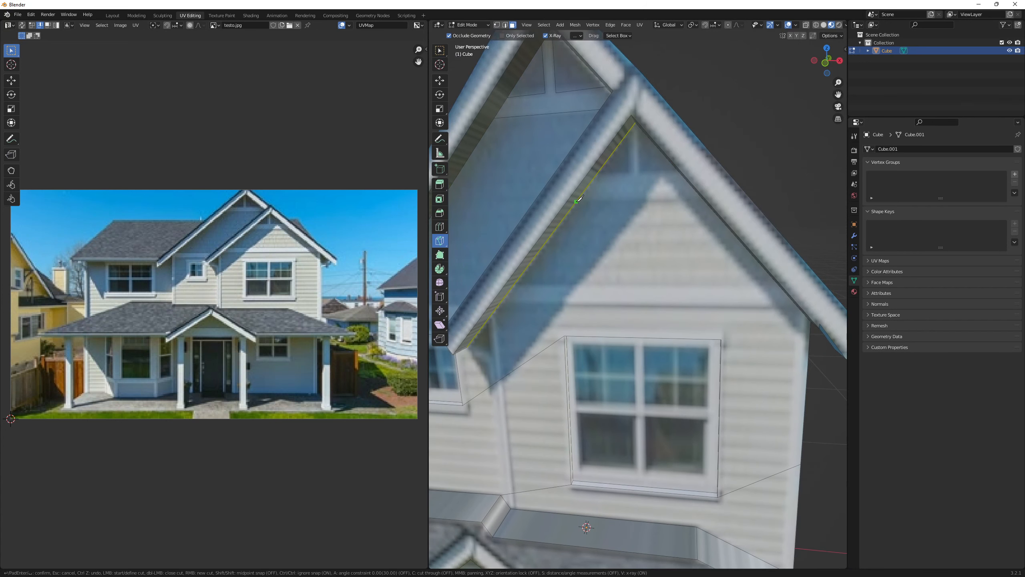
{"action": "left_click", "coordinate": [701, 198]}
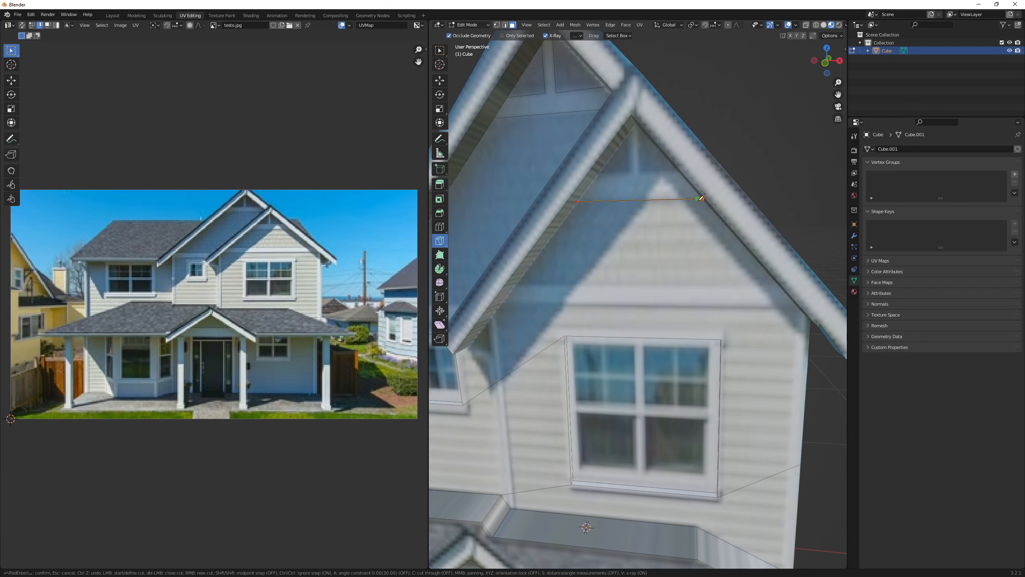
{"action": "left_click", "coordinate": [580, 200]}
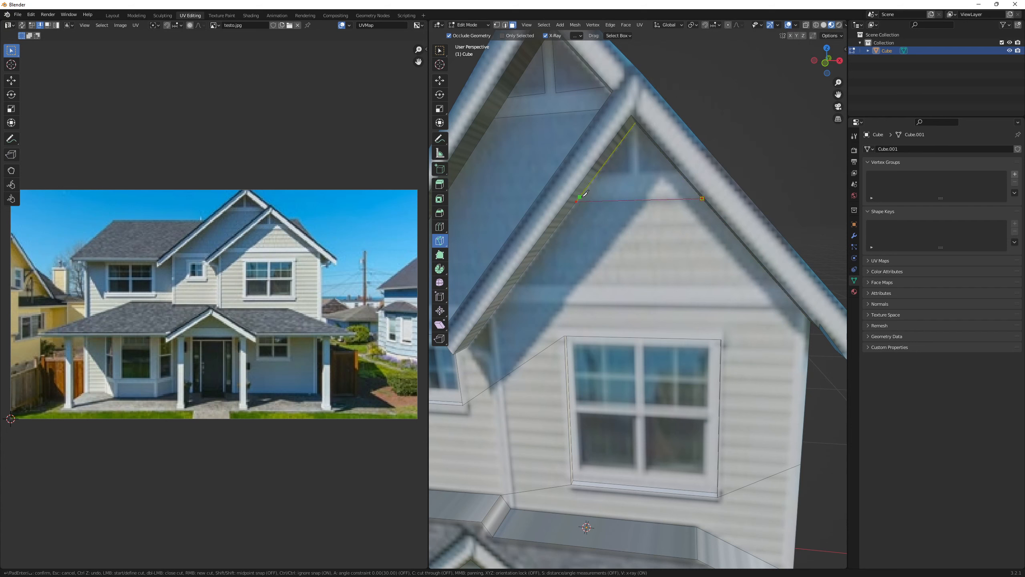
Knife-cut the outlines of the triangular panels on both sides of the front gable's post and apply the cuts
{"action": "left_click", "coordinate": [597, 173]}
{"action": "left_click", "coordinate": [630, 172]}
{"action": "left_click", "coordinate": [629, 130]}
{"action": "left_click", "coordinate": [639, 127]}
{"action": "left_click", "coordinate": [641, 170]}
{"action": "scroll", "coordinate": [670, 184], "scroll_direction": "down", "scroll_amount": 4}
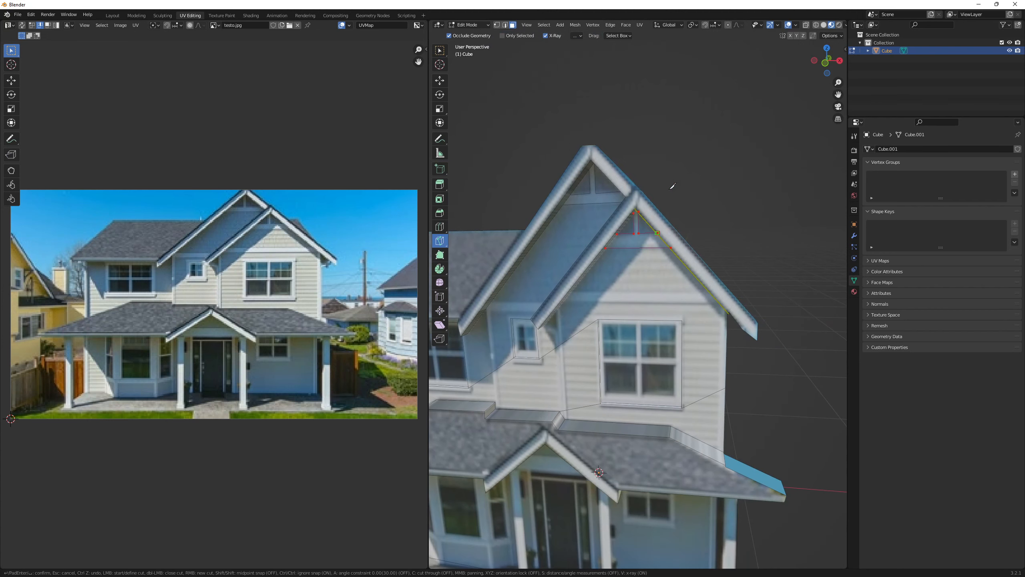
{"action": "key", "text": "Return"}
Knife-cut the upper and lower edges of the horizontal trim board across the front gable's base, above the large window
{"action": "scroll", "coordinate": [639, 228], "scroll_direction": "up", "scroll_amount": 5}
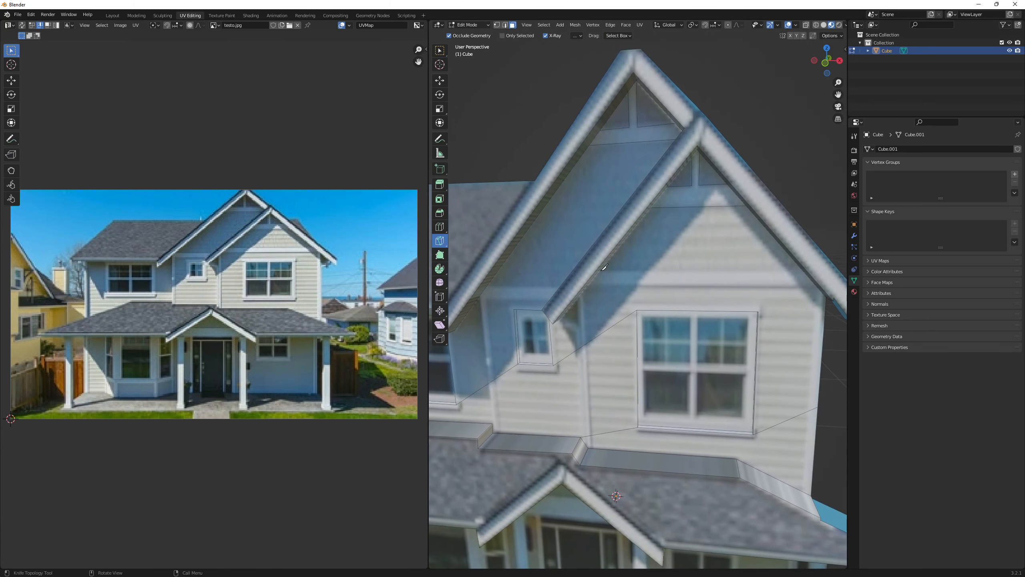
{"action": "left_click", "coordinate": [599, 271]}
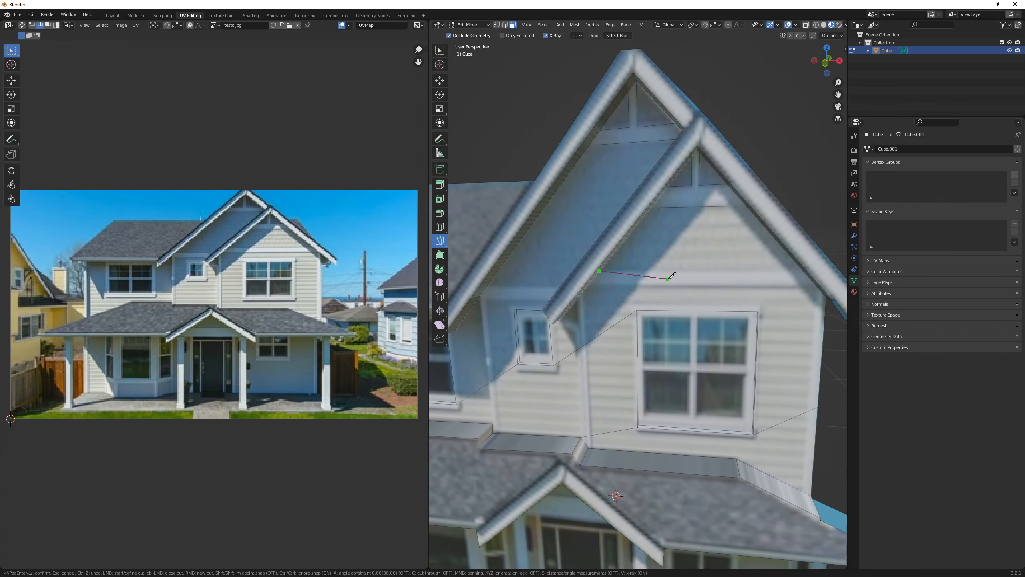
{"action": "left_click", "coordinate": [802, 268]}
{"action": "left_click", "coordinate": [817, 286]}
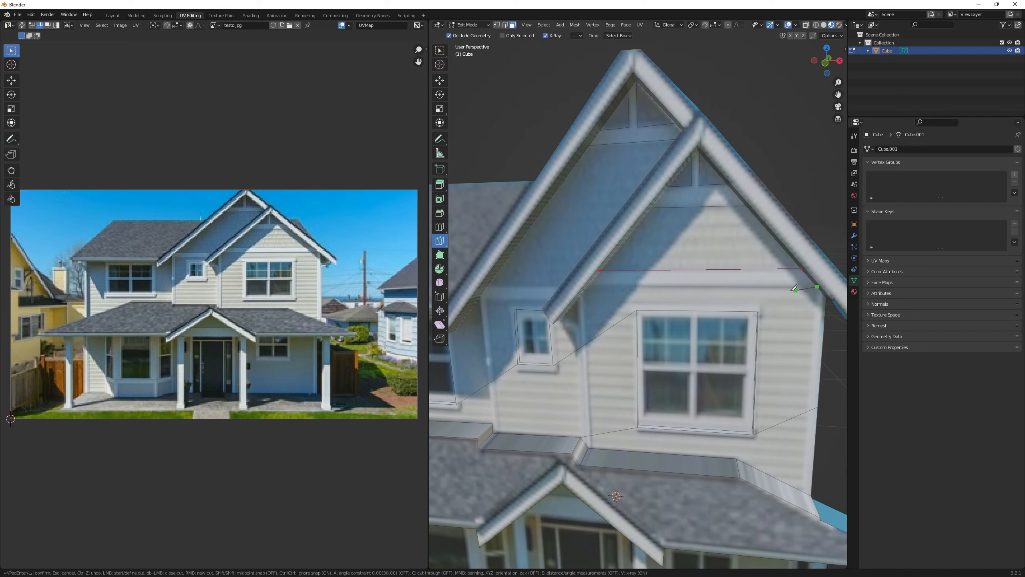
{"action": "left_click", "coordinate": [591, 286]}
{"action": "right_click", "coordinate": [591, 286]}
{"action": "middle_click_drag", "start_coordinate": [571, 237], "coordinate": [626, 257], "text": "shift"}
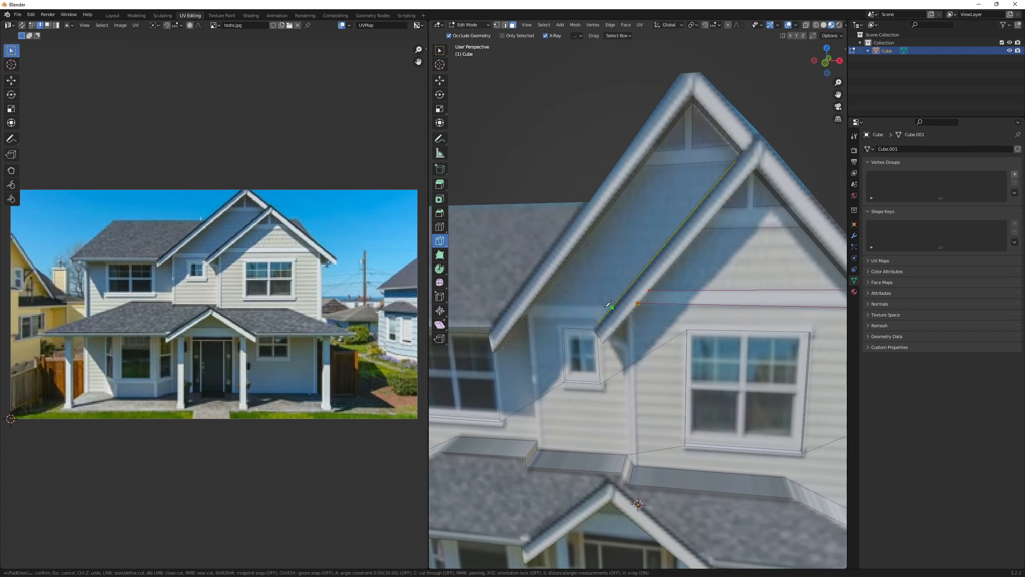
{"action": "middle_click_drag", "start_coordinate": [552, 315], "coordinate": [612, 266]}
{"action": "key", "text": "Return"}
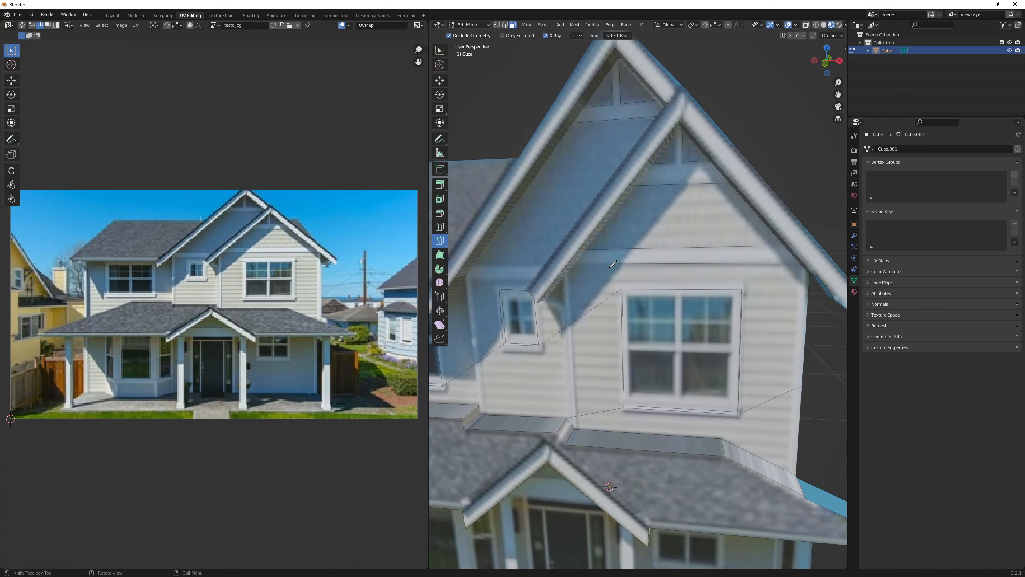
Knife-cut the upper and lower edges of the horizontal trim board above the small middle upper-floor window
{"action": "scroll", "coordinate": [617, 263], "scroll_direction": "down", "scroll_amount": 2}
{"action": "middle_click_drag", "start_coordinate": [543, 258], "coordinate": [603, 268], "text": "shift"}
{"action": "scroll", "coordinate": [581, 287], "scroll_direction": "up", "scroll_amount": 1}
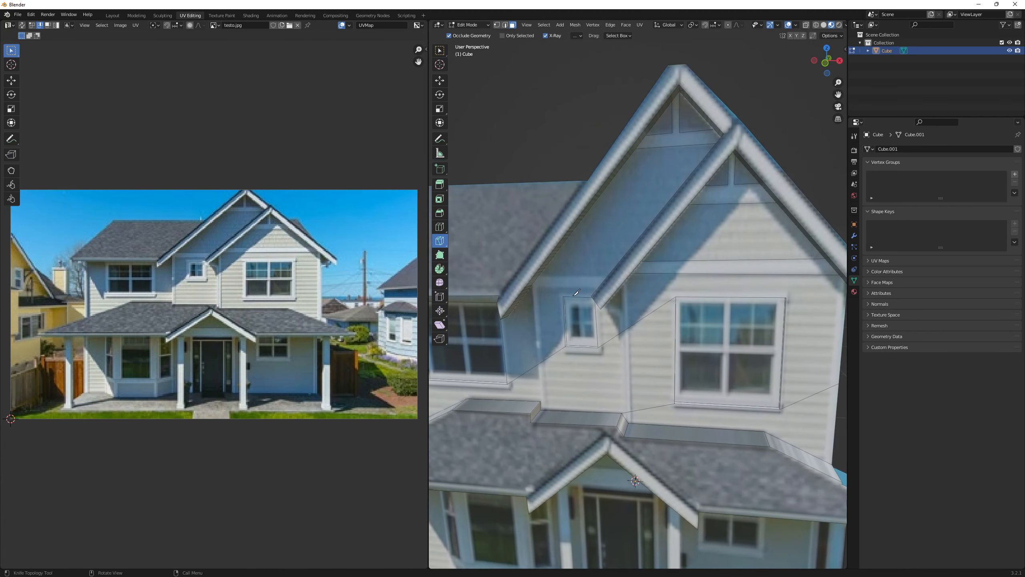
{"action": "middle_click_drag", "start_coordinate": [549, 292], "coordinate": [634, 254]}
{"action": "scroll", "coordinate": [597, 261], "scroll_direction": "up", "scroll_amount": 1}
{"action": "scroll", "coordinate": [548, 259], "scroll_direction": "up", "scroll_amount": 1}
{"action": "left_click", "coordinate": [563, 248]}
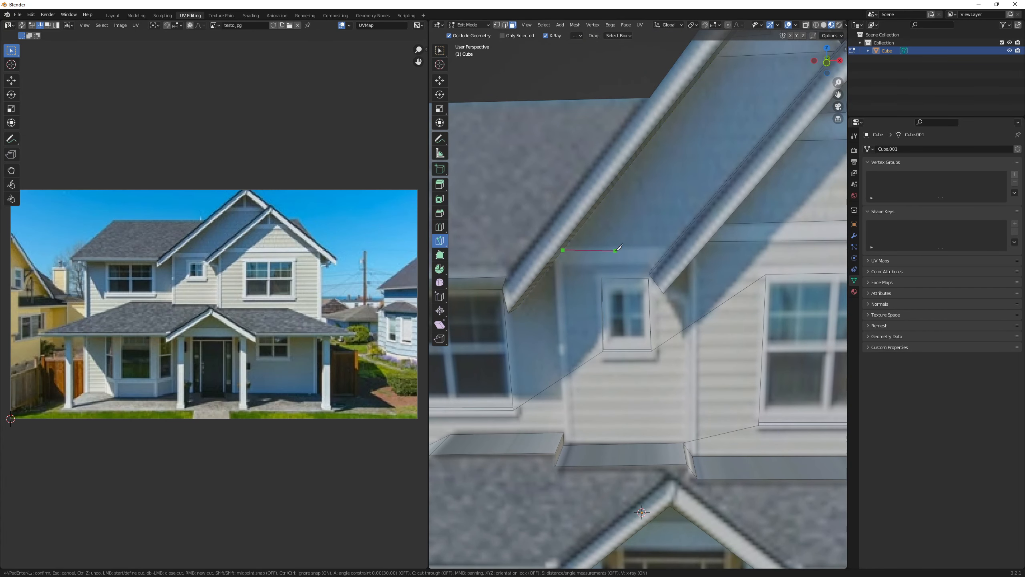
{"action": "left_click", "coordinate": [668, 247], "text": "ctrl"}
{"action": "left_click", "coordinate": [566, 264]}
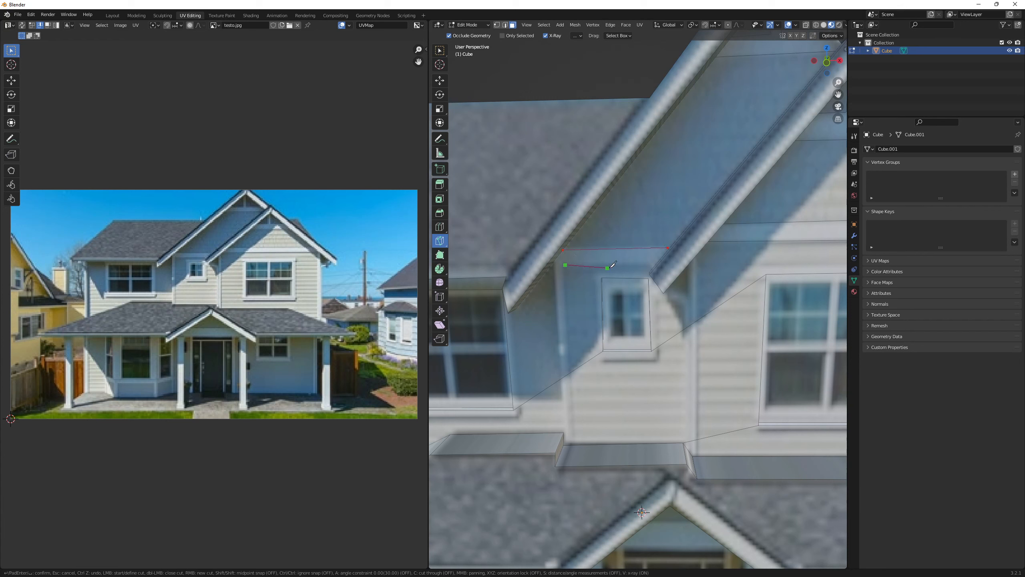
{"action": "left_click", "coordinate": [656, 264]}
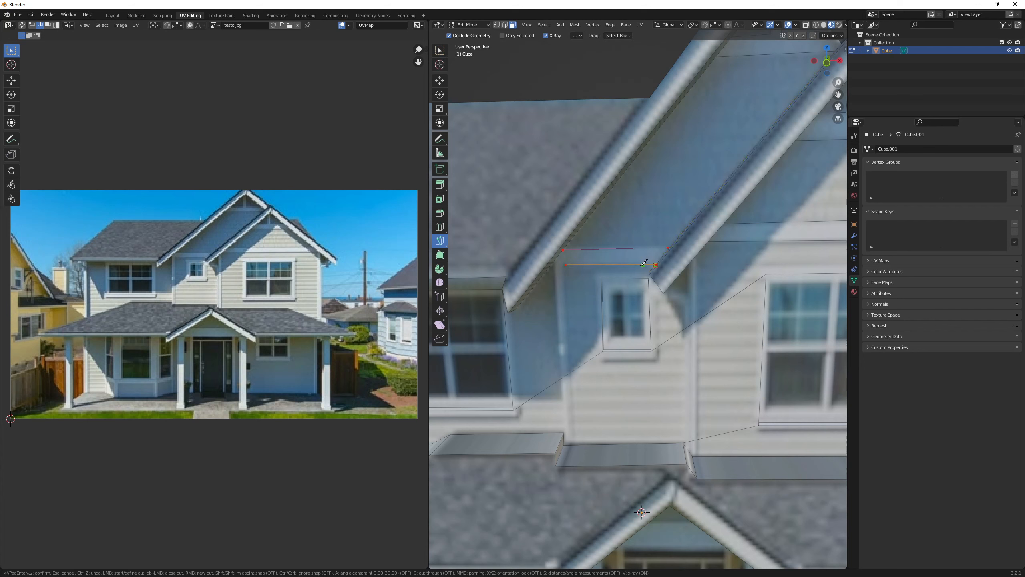
Knife-cut vertical lines down the middle wall section, one along its left edge and two along the corner trim right of the small window
{"action": "left_click", "coordinate": [566, 265]}
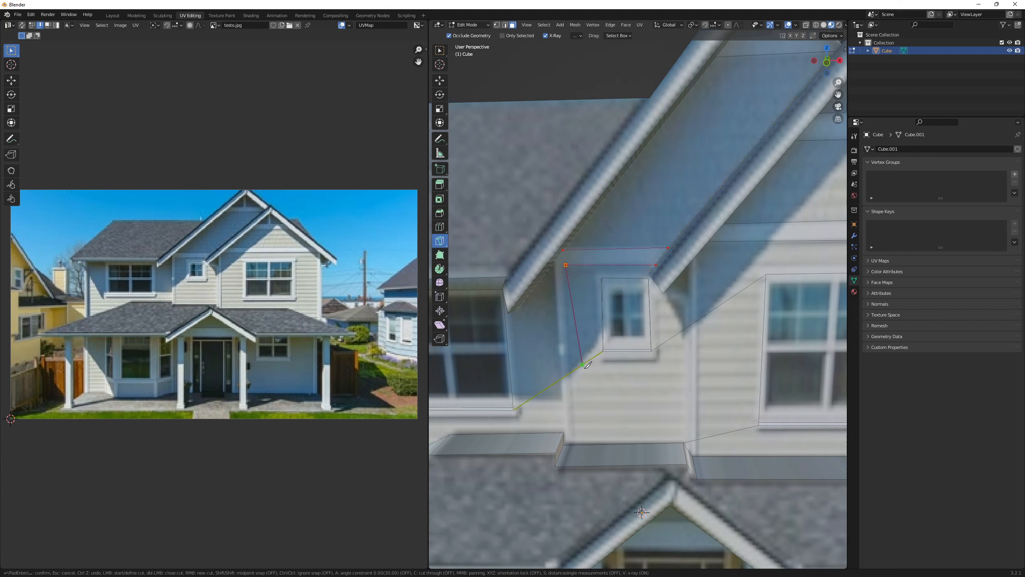
{"action": "left_click", "coordinate": [572, 436]}
{"action": "middle_click_drag", "start_coordinate": [689, 267], "coordinate": [603, 219], "text": "shift"}
{"action": "scroll", "coordinate": [682, 255], "scroll_direction": "down", "scroll_amount": 1}
{"action": "scroll", "coordinate": [605, 222], "scroll_direction": "up", "scroll_amount": 2}
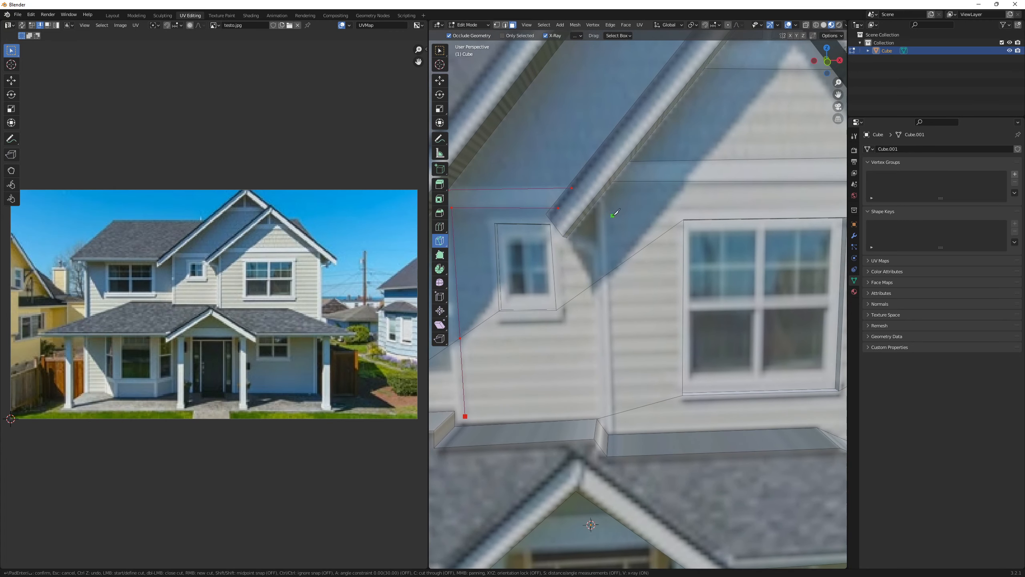
{"action": "scroll", "coordinate": [580, 215], "scroll_direction": "up", "scroll_amount": 1}
{"action": "key", "text": "ctrl"}
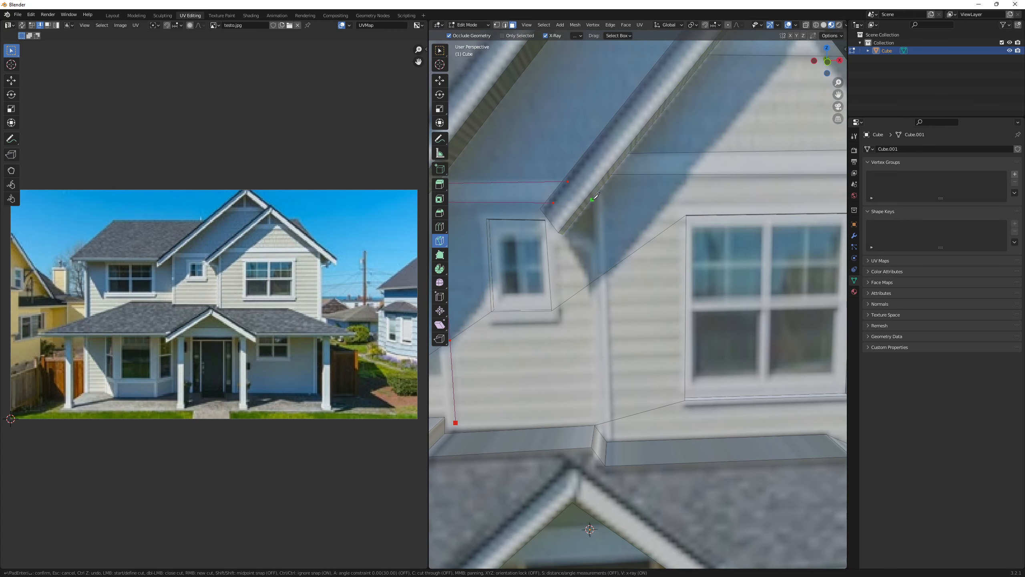
{"action": "left_click", "coordinate": [592, 199]}
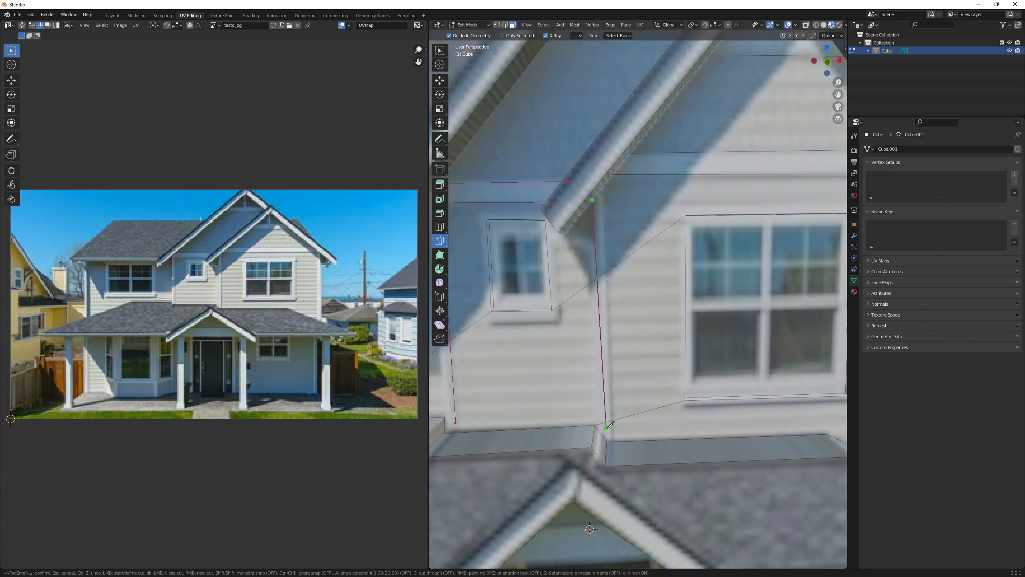
{"action": "left_click", "coordinate": [606, 440]}
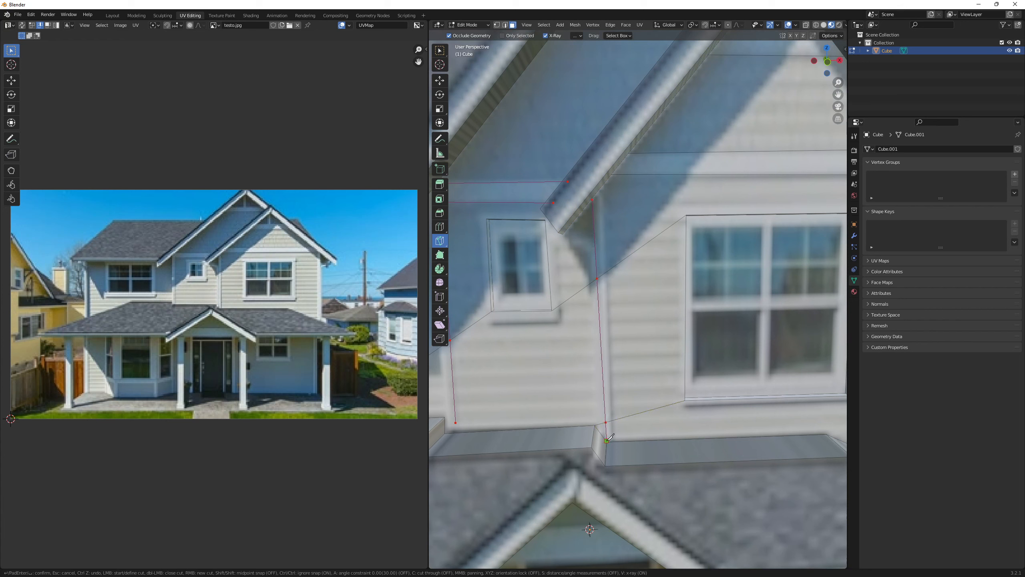
{"action": "left_click", "coordinate": [602, 186]}
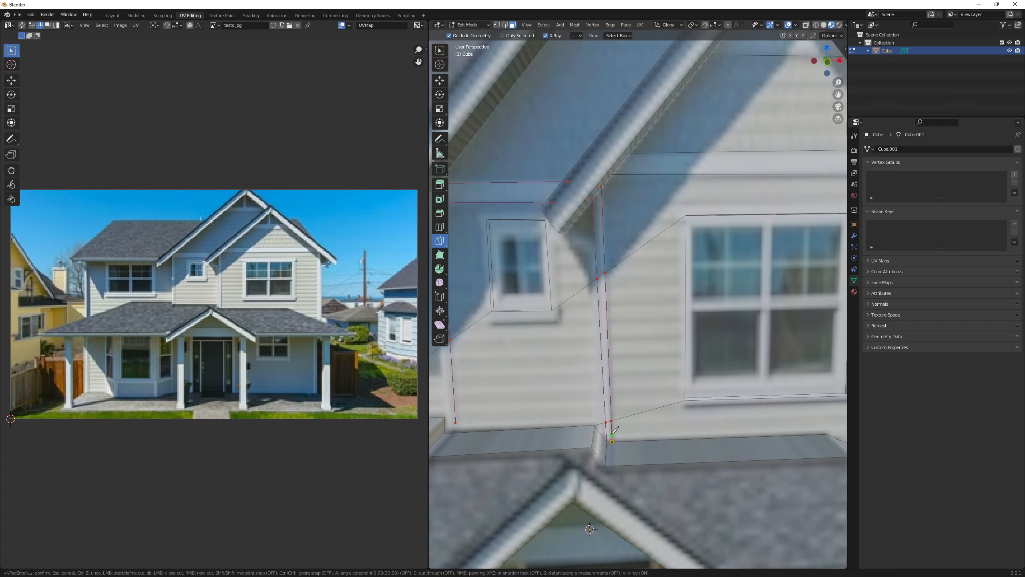
Knife-cut along the outer corner trim and the top edge of the wall beside the left upper-floor window, and apply the cuts
{"action": "scroll", "coordinate": [603, 307], "scroll_direction": "down", "scroll_amount": 2}
{"action": "scroll", "coordinate": [591, 250], "scroll_direction": "down", "scroll_amount": 5}
{"action": "middle_click_drag", "start_coordinate": [537, 284], "coordinate": [690, 286], "text": "shift"}
{"action": "middle_click_drag", "start_coordinate": [548, 300], "coordinate": [595, 291], "text": "shift"}
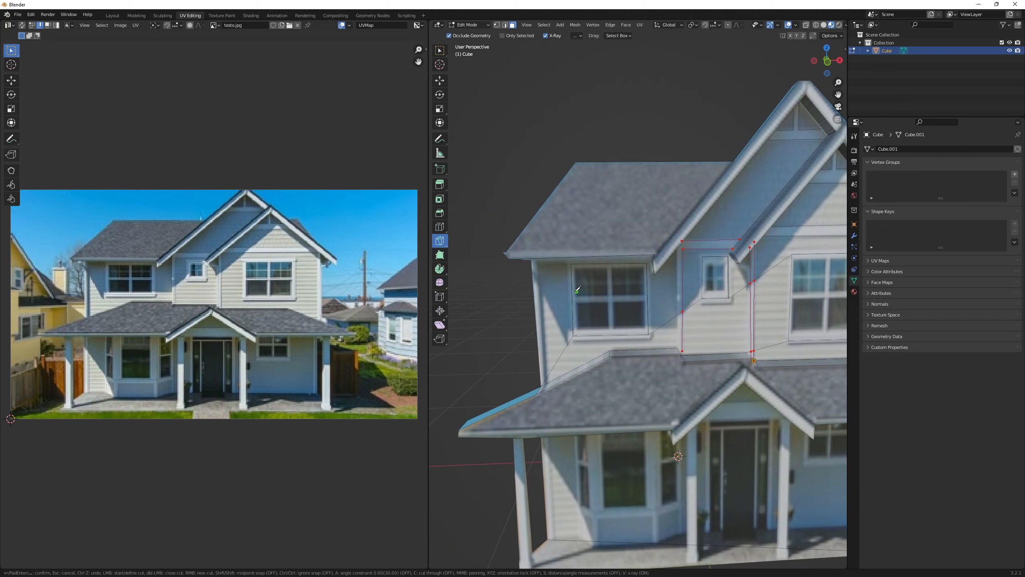
{"action": "scroll", "coordinate": [524, 274], "scroll_direction": "up", "scroll_amount": 2}
{"action": "middle_click_drag", "start_coordinate": [524, 273], "coordinate": [621, 260], "text": "shift"}
{"action": "scroll", "coordinate": [592, 264], "scroll_direction": "up", "scroll_amount": 1}
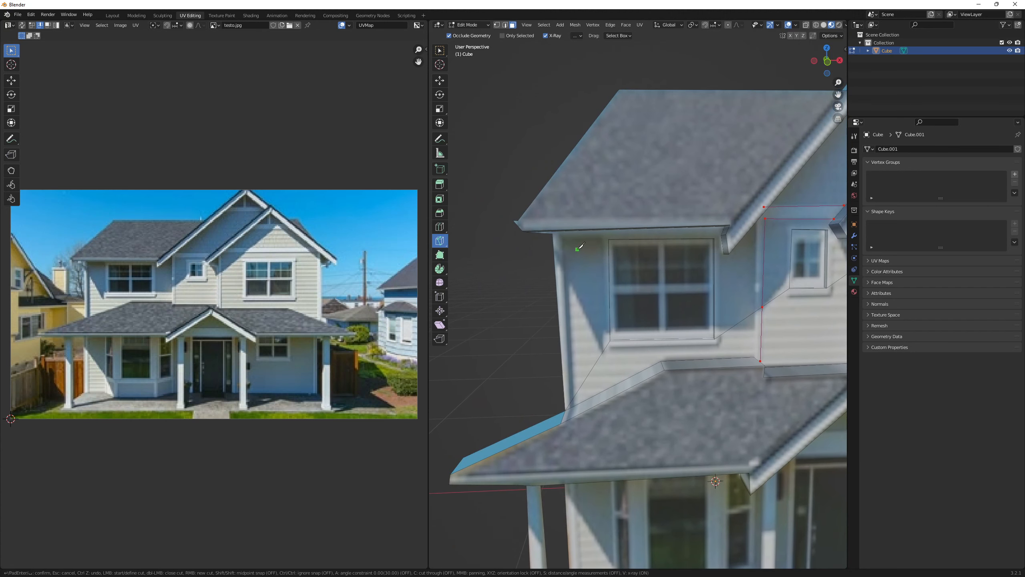
{"action": "left_click", "coordinate": [562, 236]}
{"action": "left_click", "coordinate": [610, 234]}
{"action": "scroll", "coordinate": [605, 345], "scroll_direction": "down", "scroll_amount": 4}
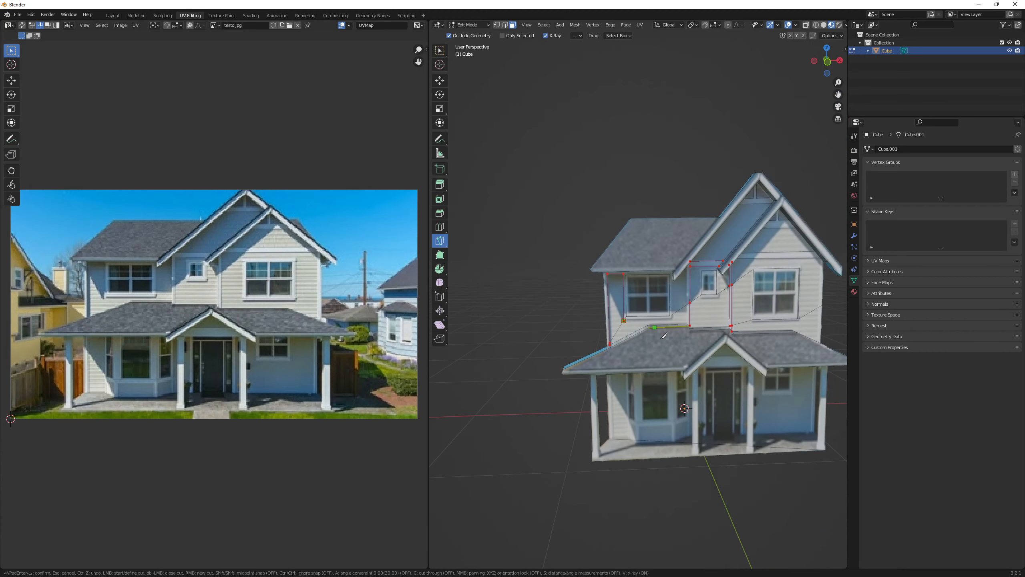
{"action": "key", "text": "Return"}
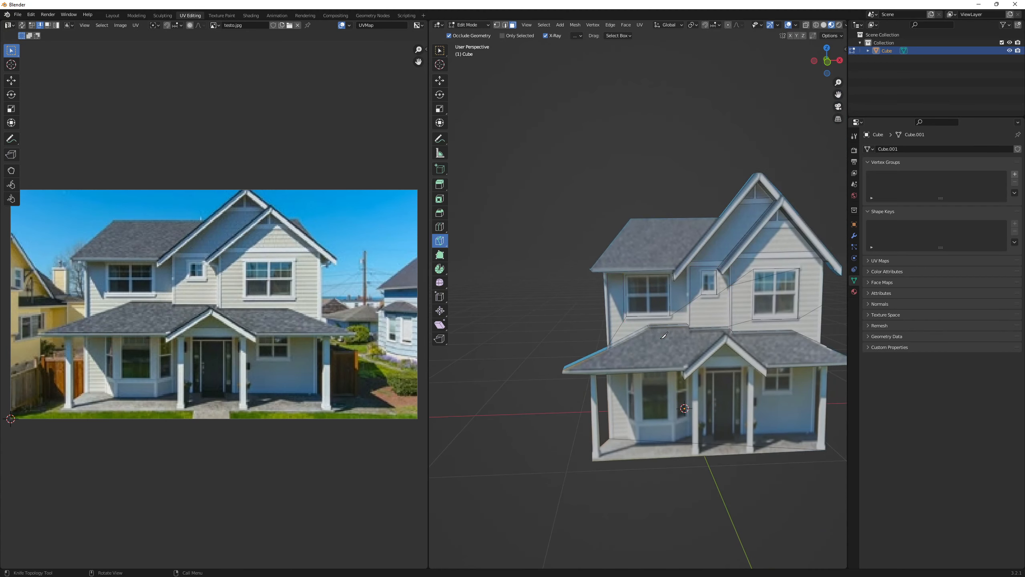
Select the boards and posts in the peaks of the rear and front gables and extrude them slightly outward
{"action": "middle_click_drag", "start_coordinate": [672, 326], "coordinate": [552, 308], "text": "shift"}
{"action": "scroll", "coordinate": [604, 278], "scroll_direction": "up", "scroll_amount": 2}
{"action": "middle_click_drag", "start_coordinate": [597, 248], "coordinate": [524, 328], "text": "shift"}
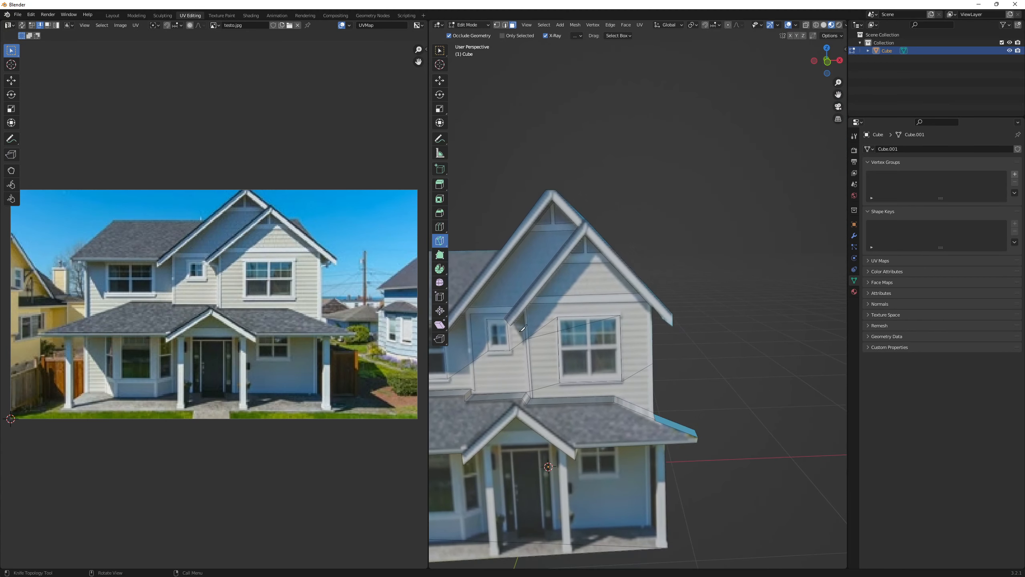
{"action": "scroll", "coordinate": [523, 328], "scroll_direction": "up", "scroll_amount": 1}
{"action": "key", "text": "q"}
{"action": "left_click", "coordinate": [503, 159]}
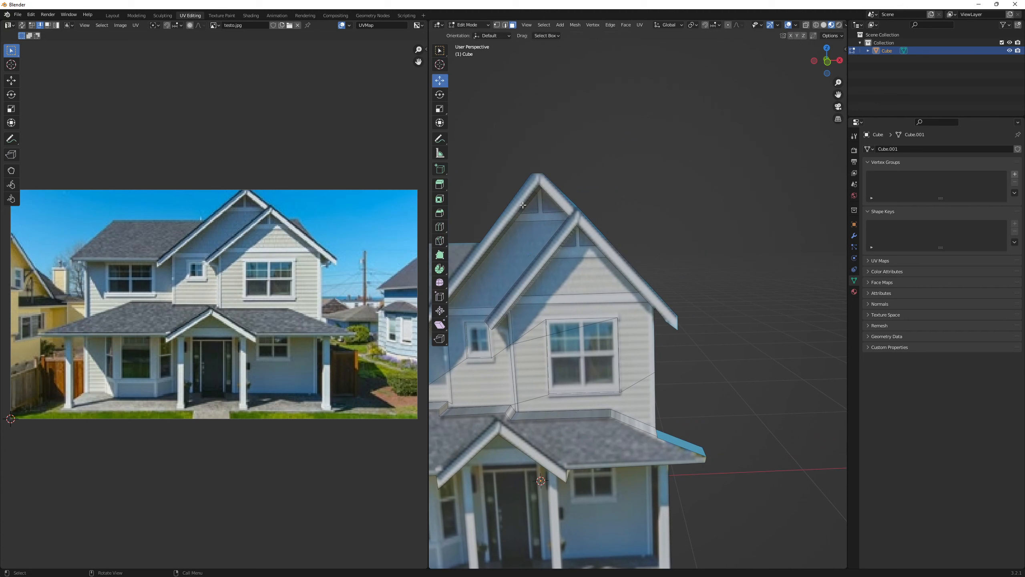
{"action": "left_click", "coordinate": [538, 218]}
{"action": "left_click", "coordinate": [573, 251], "text": "shift"}
{"action": "scroll", "coordinate": [572, 251], "scroll_direction": "up", "scroll_amount": 3}
{"action": "scroll", "coordinate": [572, 251], "scroll_direction": "down", "scroll_amount": 3}
{"action": "middle_click_drag", "start_coordinate": [605, 248], "coordinate": [569, 240]}
{"action": "scroll", "coordinate": [555, 249], "scroll_direction": "up", "scroll_amount": 1}
{"action": "scroll", "coordinate": [538, 261], "scroll_direction": "up", "scroll_amount": 2}
{"action": "key", "text": "e"}
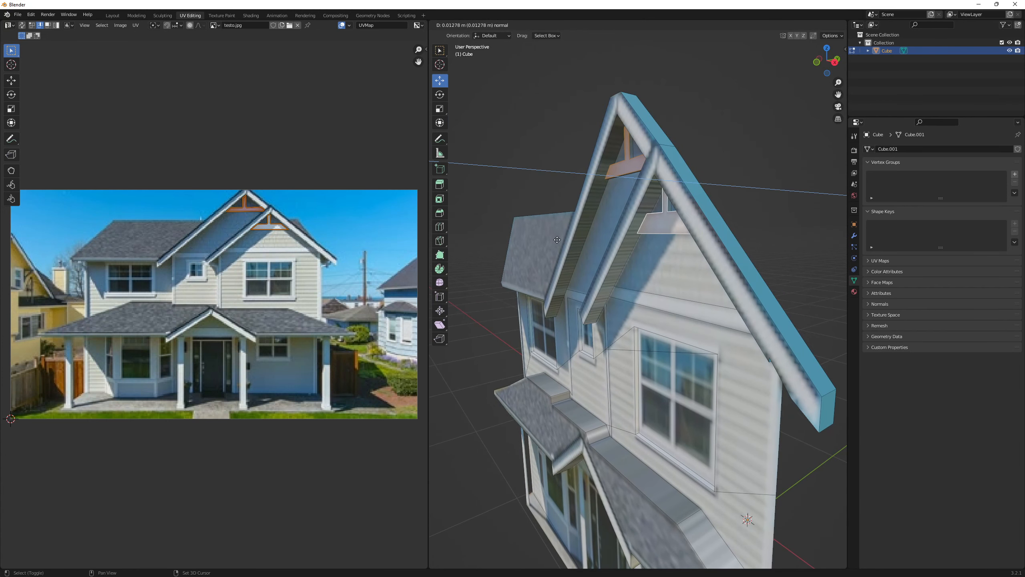
{"action": "left_click", "coordinate": [548, 238]}
Extrude the horizontal trim board across the front gable's base outward, above the large window
{"action": "left_click", "coordinate": [626, 292]}
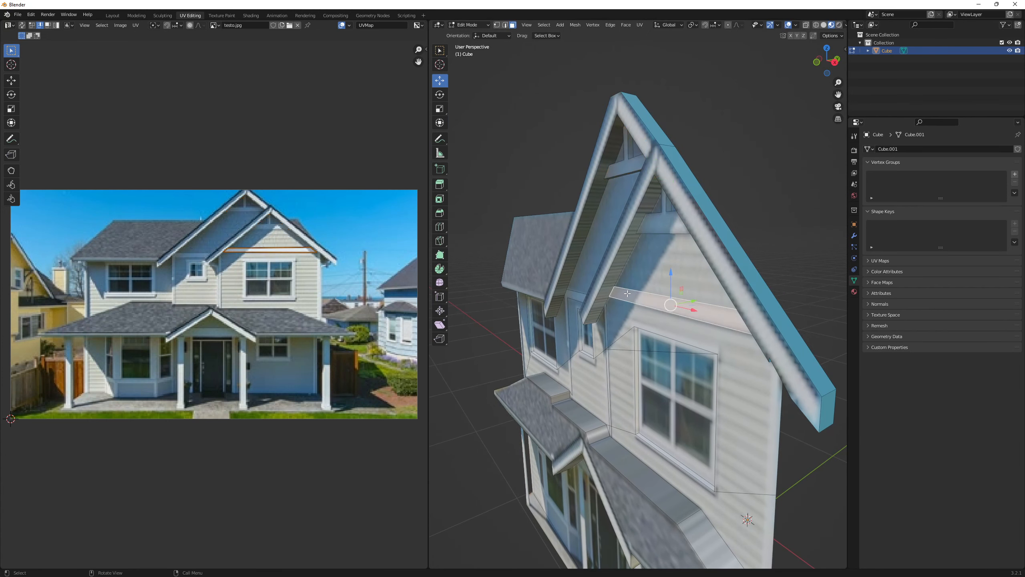
{"action": "middle_click_drag", "start_coordinate": [632, 270], "coordinate": [555, 272]}
{"action": "key", "text": "e"}
{"action": "left_click", "coordinate": [520, 280]}
{"action": "scroll", "coordinate": [541, 288], "scroll_direction": "up", "scroll_amount": 5}
Knife-cut a vertical line along the outer edge of the middle section's left trim, from the porch roof up to the gable roof, and apply it
{"action": "left_click", "coordinate": [584, 279]}
{"action": "scroll", "coordinate": [584, 280], "scroll_direction": "up", "scroll_amount": 1}
{"action": "scroll", "coordinate": [555, 272], "scroll_direction": "down", "scroll_amount": 3}
{"action": "middle_click_drag", "start_coordinate": [516, 300], "coordinate": [589, 262], "text": "shift"}
{"action": "scroll", "coordinate": [589, 262], "scroll_direction": "up", "scroll_amount": 2}
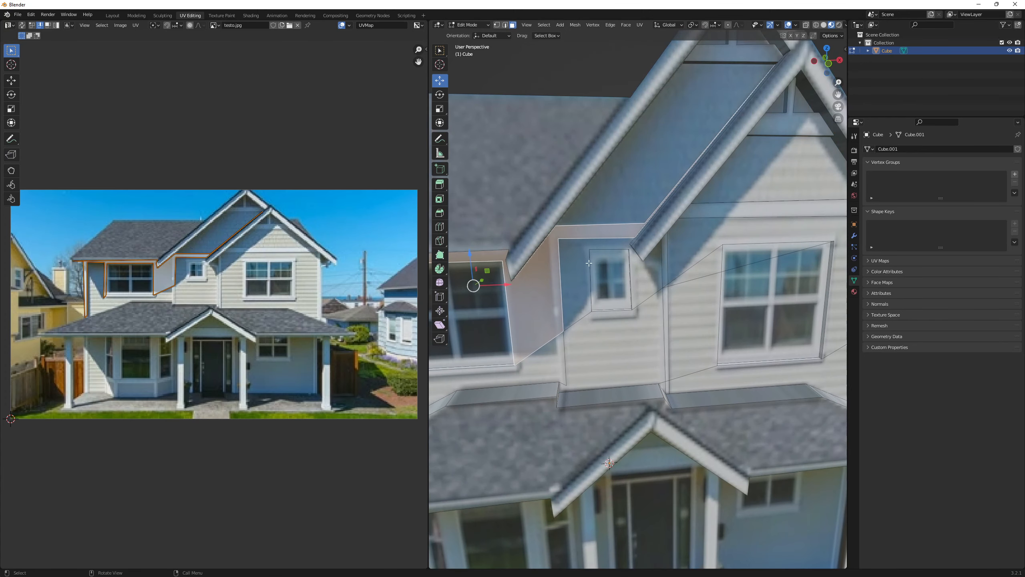
{"action": "key", "text": "q"}
{"action": "left_click", "coordinate": [530, 322]}
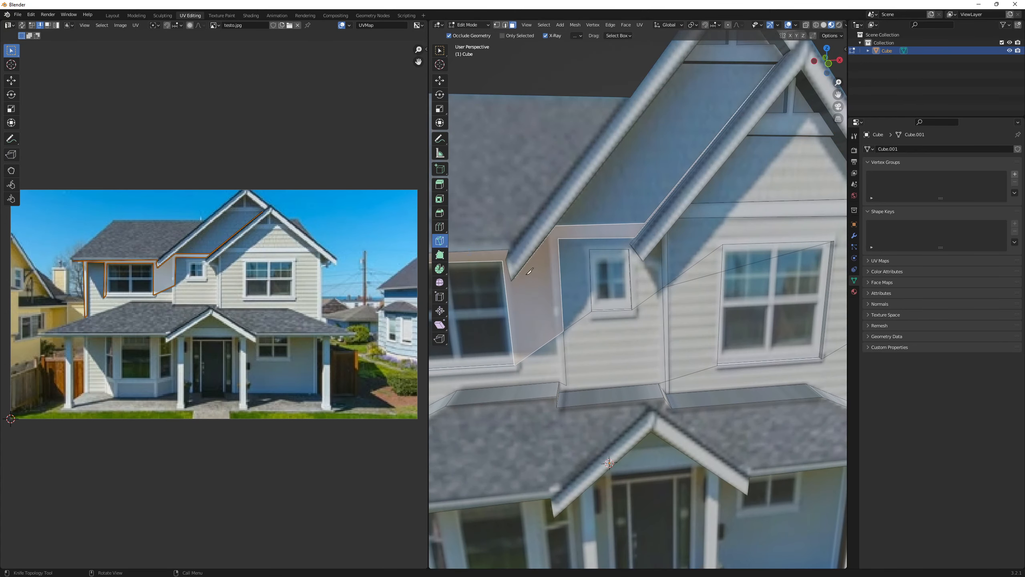
{"action": "middle_click_drag", "start_coordinate": [548, 236], "coordinate": [649, 305]}
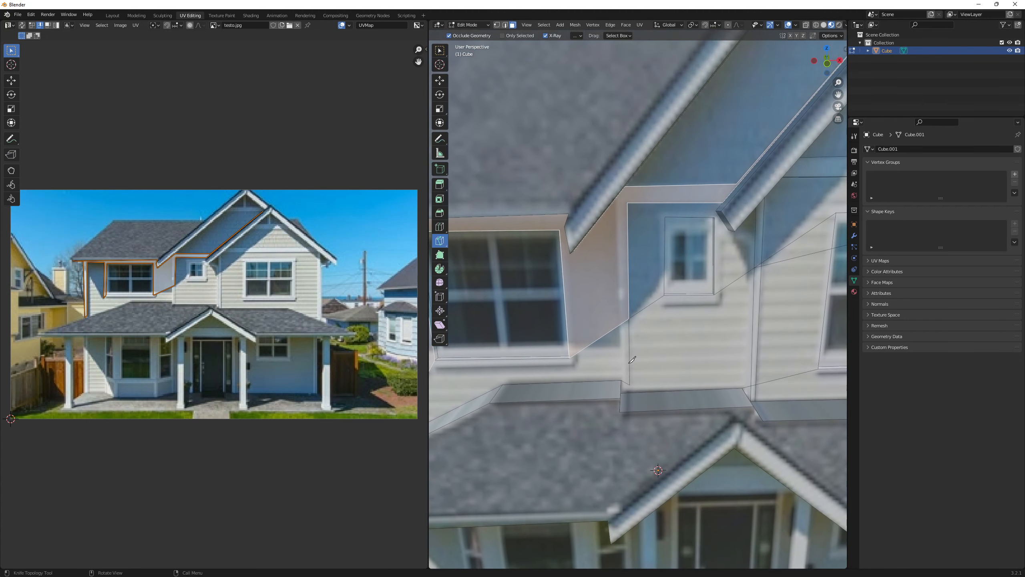
{"action": "left_click", "coordinate": [621, 380]}
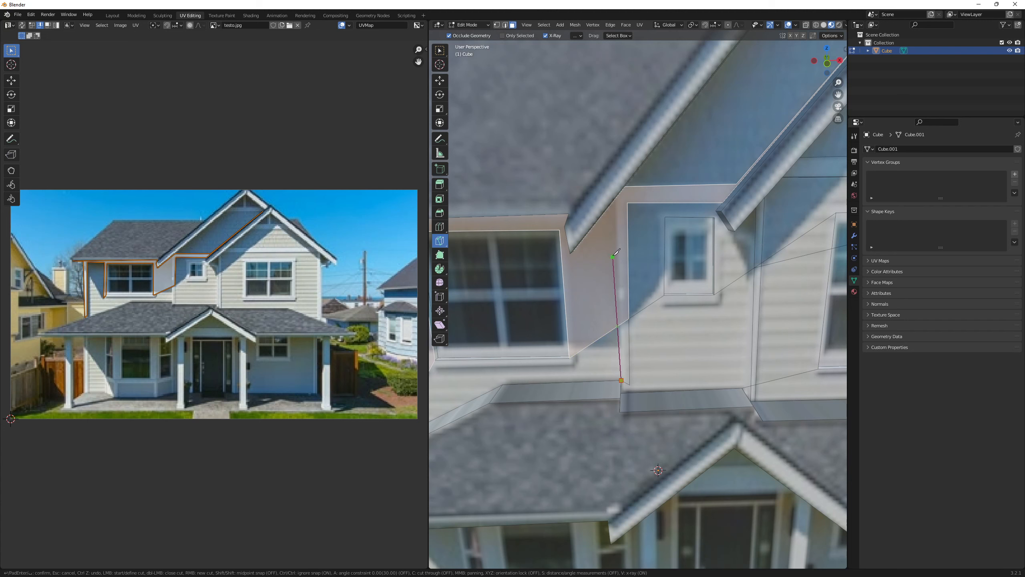
{"action": "left_click", "coordinate": [616, 197]}
{"action": "middle_click_drag", "start_coordinate": [634, 207], "coordinate": [642, 211]}
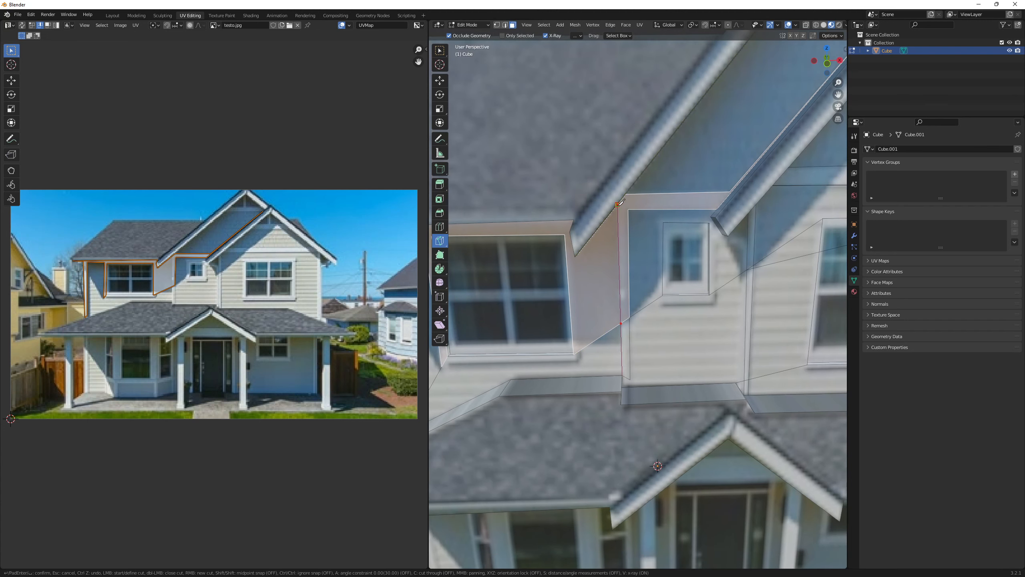
{"action": "key", "text": "Return"}
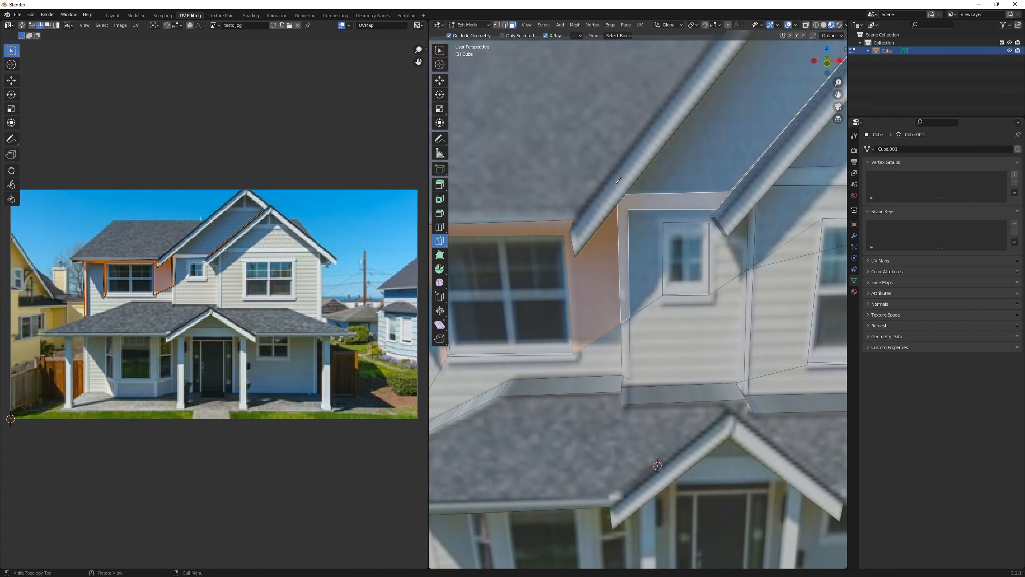
Select the trim above and left of the small middle window and examine the upper facade from several angles
{"action": "key", "text": "shift+space"}
{"action": "left_click", "coordinate": [598, 112]}
{"action": "left_click", "coordinate": [658, 196]}
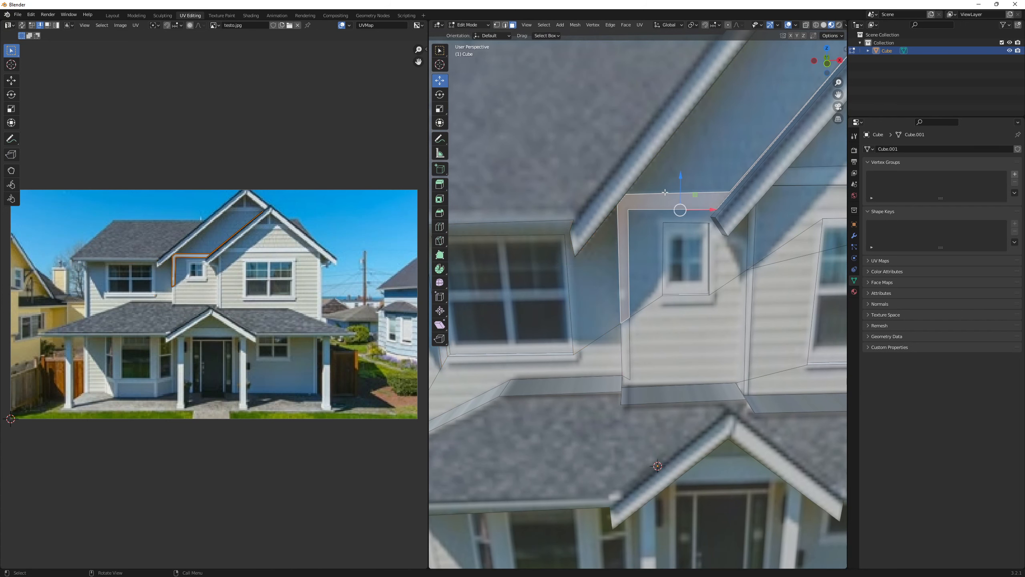
{"action": "scroll", "coordinate": [677, 205], "scroll_direction": "down", "scroll_amount": 3}
{"action": "middle_click_drag", "start_coordinate": [670, 229], "coordinate": [561, 258]}
{"action": "scroll", "coordinate": [561, 258], "scroll_direction": "down", "scroll_amount": 3}
{"action": "middle_click_drag", "start_coordinate": [551, 263], "coordinate": [635, 273]}
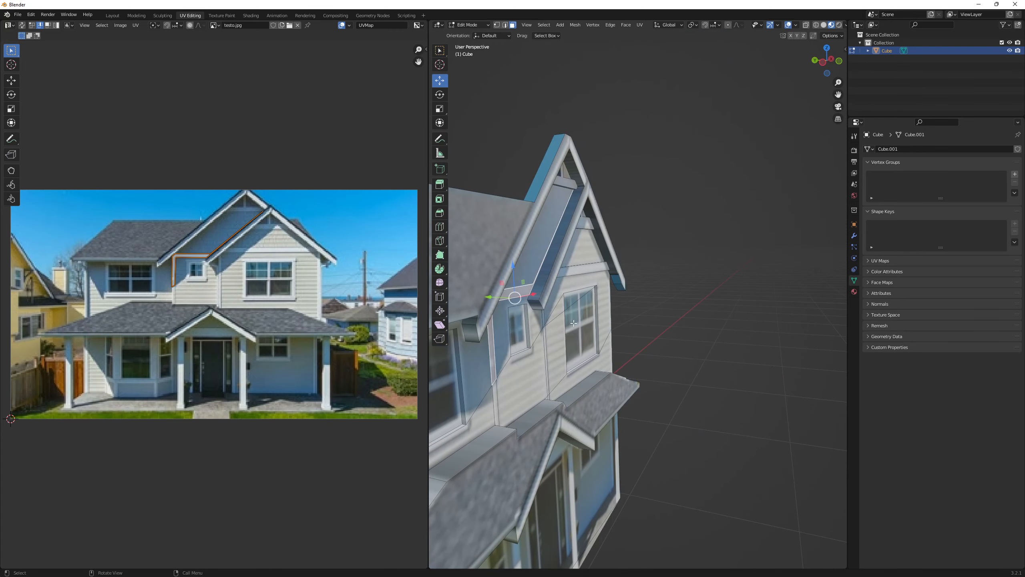
{"action": "middle_click_drag", "start_coordinate": [621, 343], "coordinate": [604, 319]}
Select the wall faces around the large window plus the front gable's siding and peak panels, and extrude them outward about 0.016 m
{"action": "left_click", "coordinate": [604, 318]}
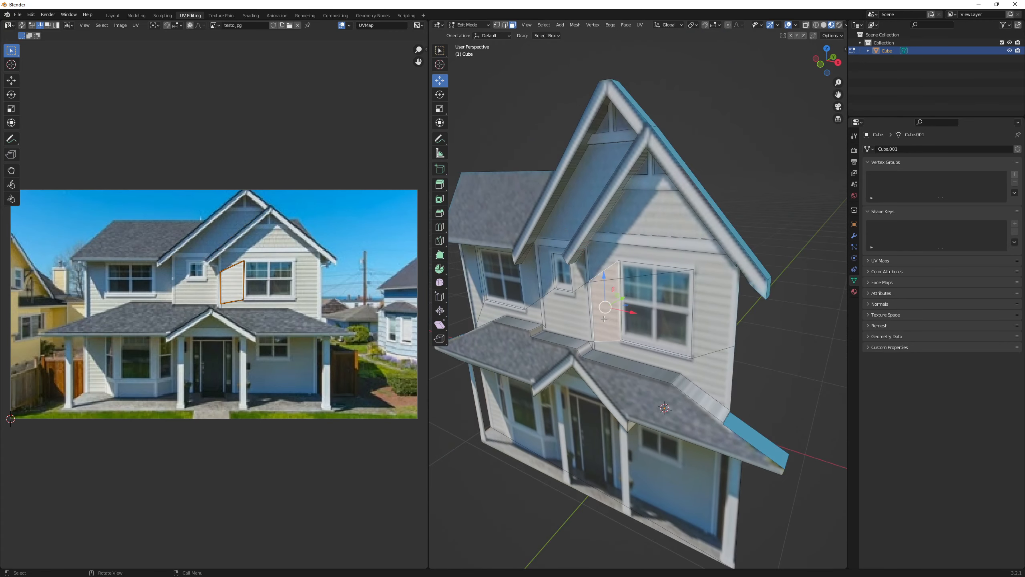
{"action": "left_click", "coordinate": [607, 298]}
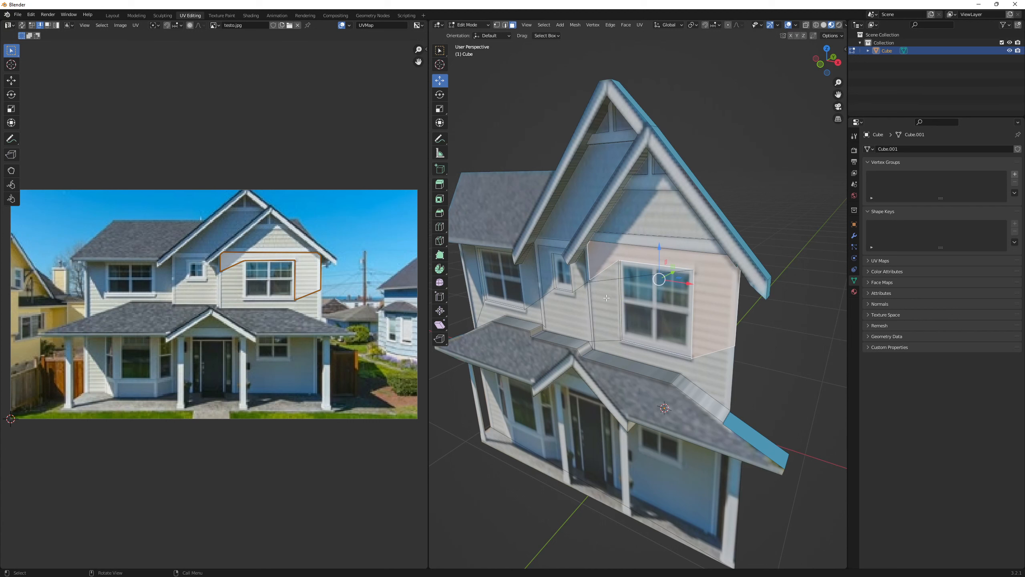
{"action": "left_click", "coordinate": [702, 354], "text": "ctrl"}
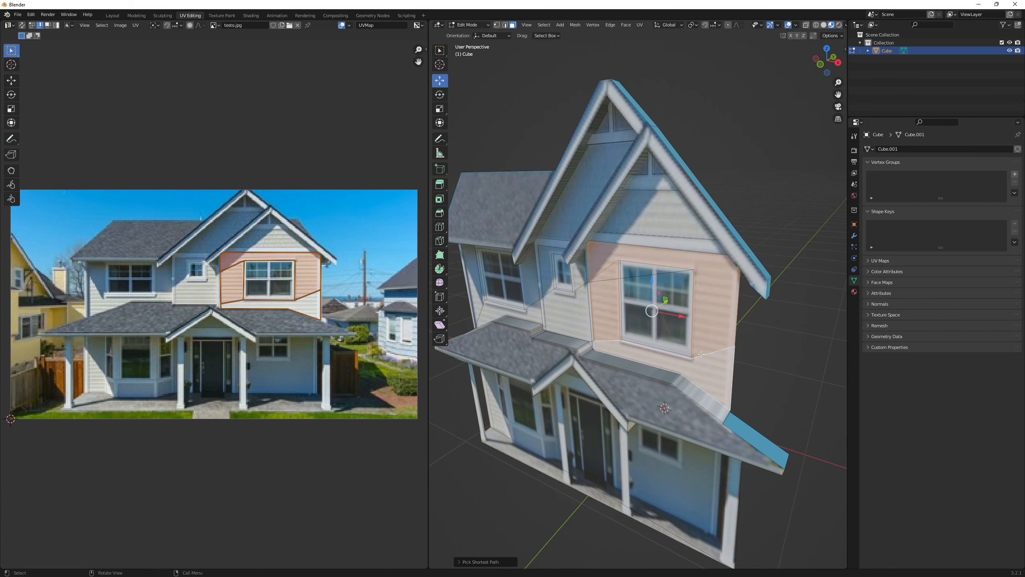
{"action": "scroll", "coordinate": [642, 222], "scroll_direction": "up", "scroll_amount": 1}
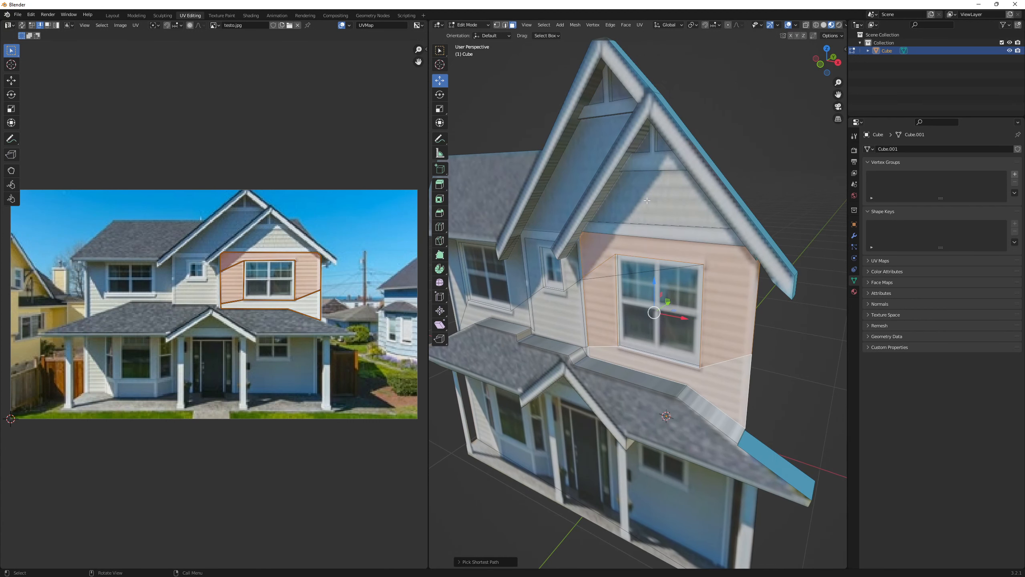
{"action": "left_click", "coordinate": [646, 201], "text": "shift"}
{"action": "left_click", "coordinate": [646, 144], "text": "shift"}
{"action": "left_click", "coordinate": [660, 146], "text": "shift"}
{"action": "middle_click_drag", "start_coordinate": [660, 146], "coordinate": [651, 236]}
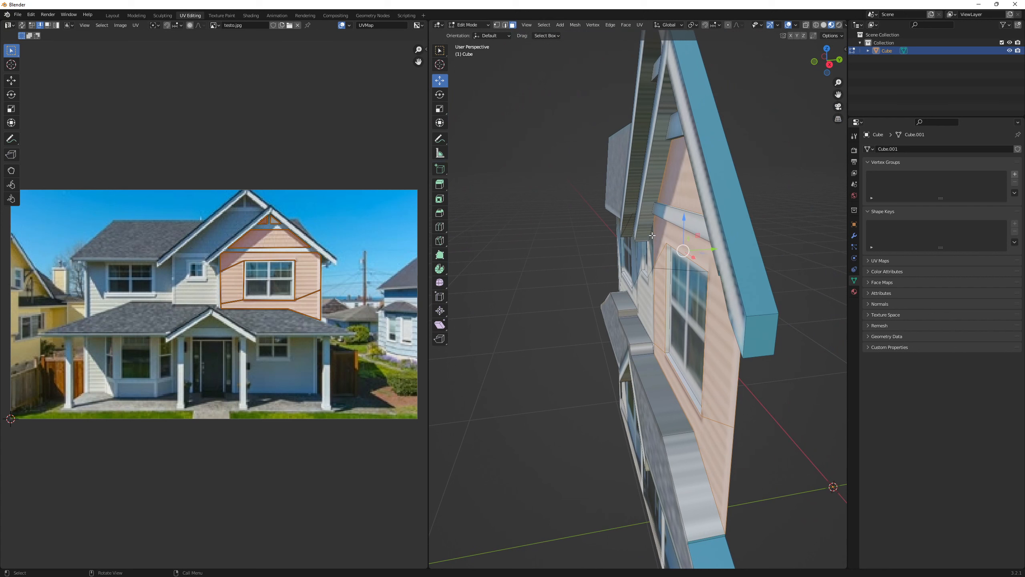
{"action": "key", "text": "e"}
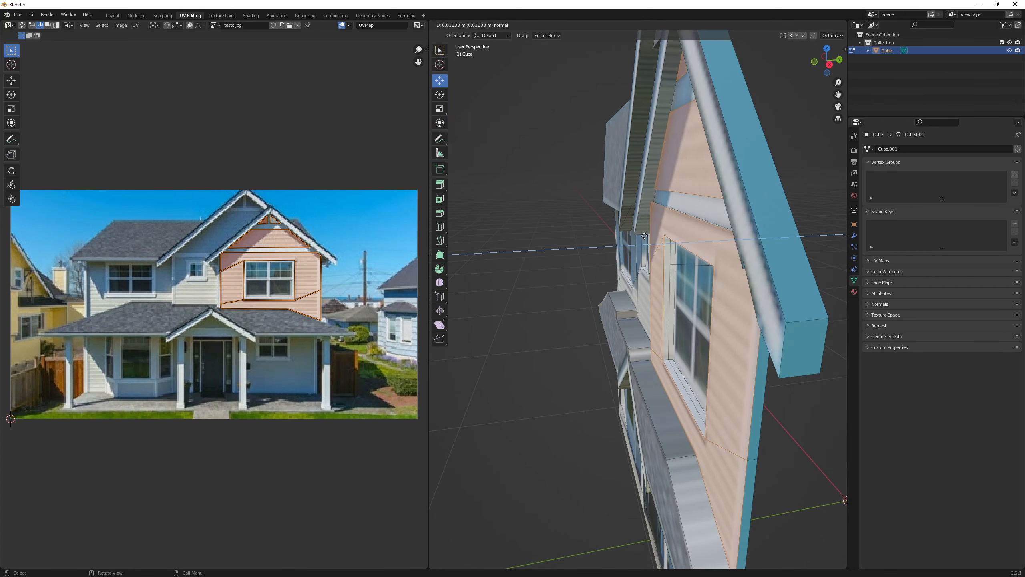
{"action": "left_click", "coordinate": [644, 236]}
Select the front gable's base trim board together with its peak board and post, and extrude them outward from the raised wall
{"action": "middle_click_drag", "start_coordinate": [644, 236], "coordinate": [664, 182]}
{"action": "left_click", "coordinate": [689, 215]}
{"action": "left_click", "coordinate": [628, 131], "text": "shift"}
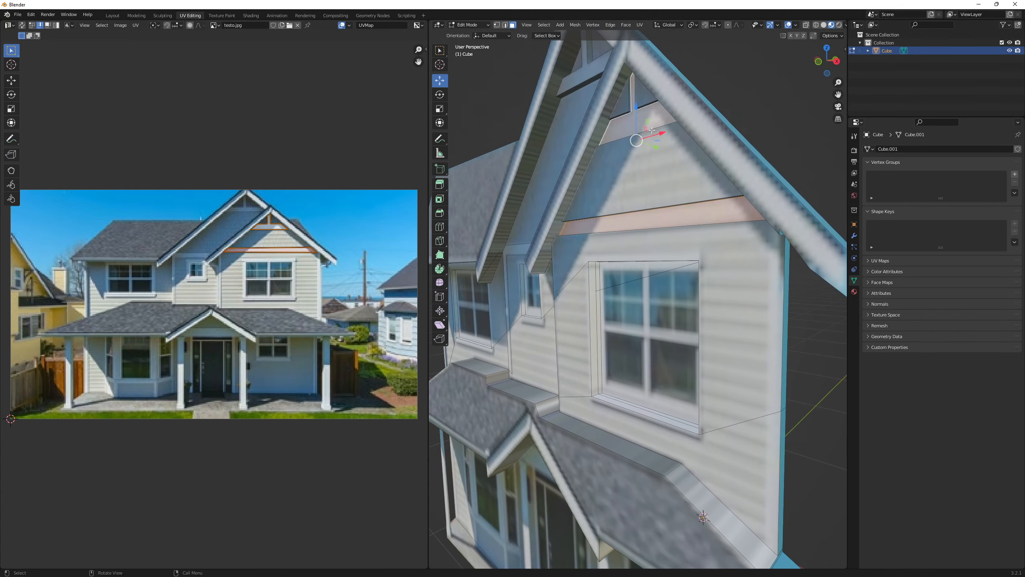
{"action": "middle_click_drag", "start_coordinate": [628, 131], "coordinate": [709, 149]}
{"action": "key", "text": "e"}
{"action": "left_click", "coordinate": [614, 159]}
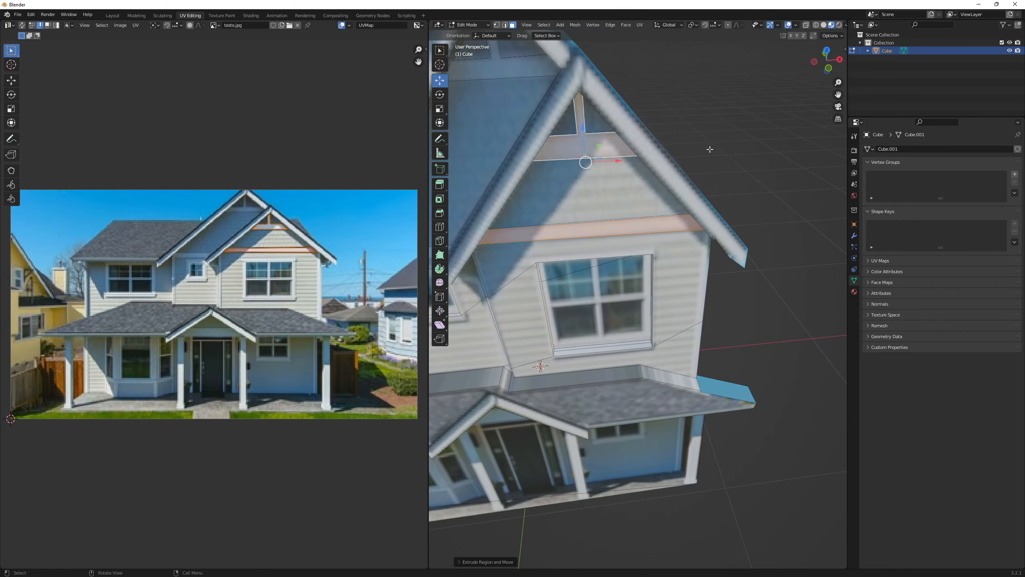
{"action": "scroll", "coordinate": [709, 149], "scroll_direction": "down", "scroll_amount": 2}
{"action": "middle_click_drag", "start_coordinate": [565, 218], "coordinate": [607, 227], "text": "shift"}
{"action": "left_click", "coordinate": [700, 210]}
{"action": "scroll", "coordinate": [598, 207], "scroll_direction": "up", "scroll_amount": 1}
{"action": "left_click", "coordinate": [607, 226]}
{"action": "middle_click_drag", "start_coordinate": [661, 246], "coordinate": [678, 225]}
{"action": "scroll", "coordinate": [616, 178], "scroll_direction": "up", "scroll_amount": 4}
{"action": "left_click", "coordinate": [607, 134]}
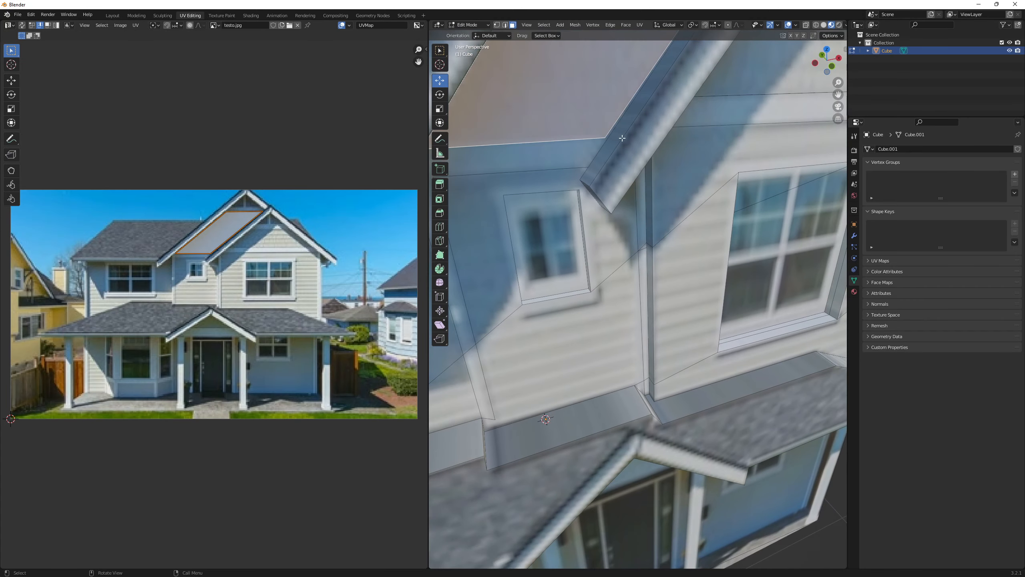
{"action": "key", "text": "q"}
{"action": "left_click", "coordinate": [576, 206]}
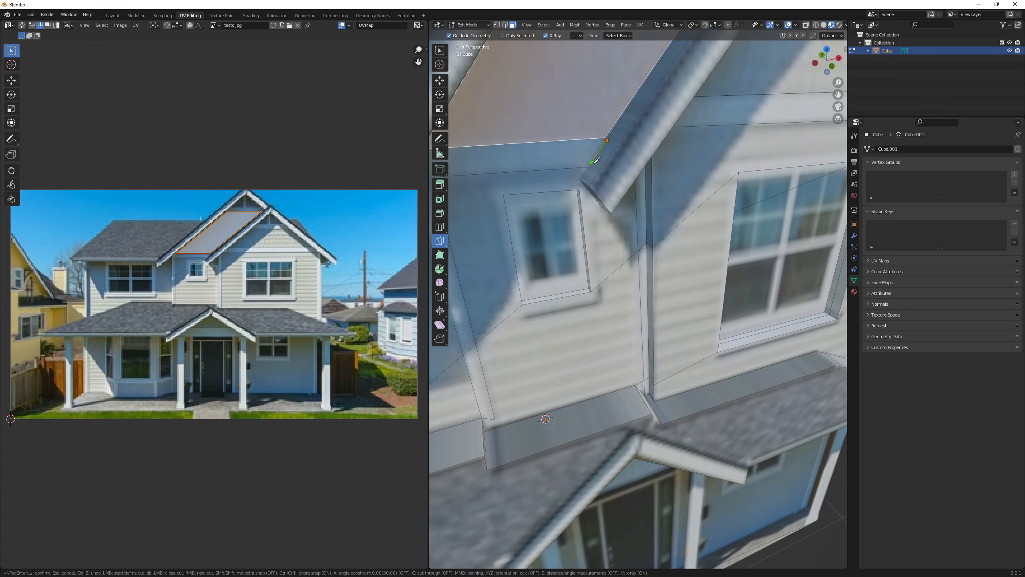
{"action": "scroll", "coordinate": [598, 162], "scroll_direction": "down", "scroll_amount": 3}
{"action": "key", "text": "Escape"}
Select the trim faces above, left and right of the small middle upper-floor window
{"action": "key", "text": "q"}
{"action": "left_click", "coordinate": [533, 65]}
{"action": "left_click", "coordinate": [586, 229]}
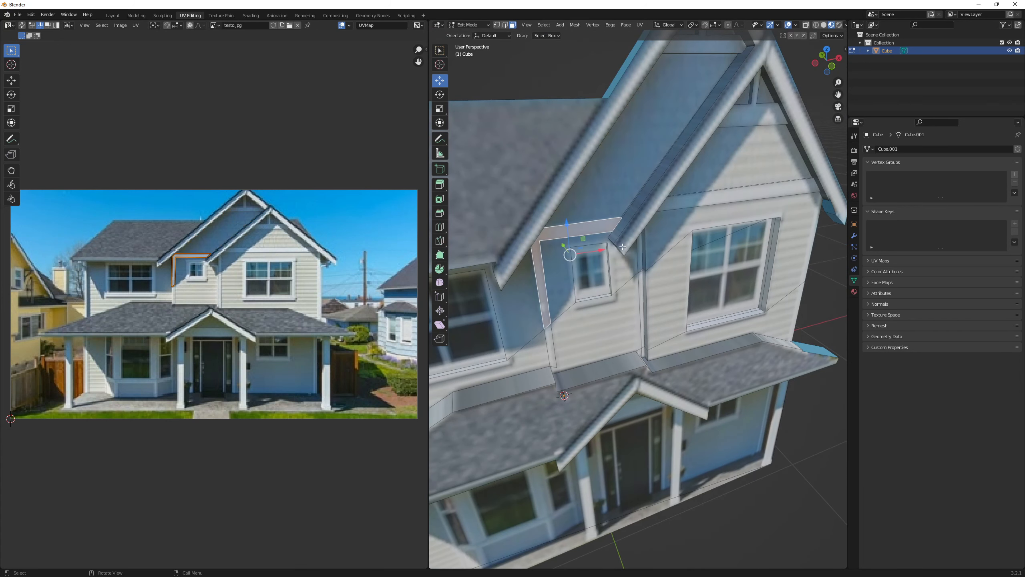
{"action": "left_click", "coordinate": [640, 255], "text": "shift"}
{"action": "left_click", "coordinate": [642, 298], "text": "shift"}
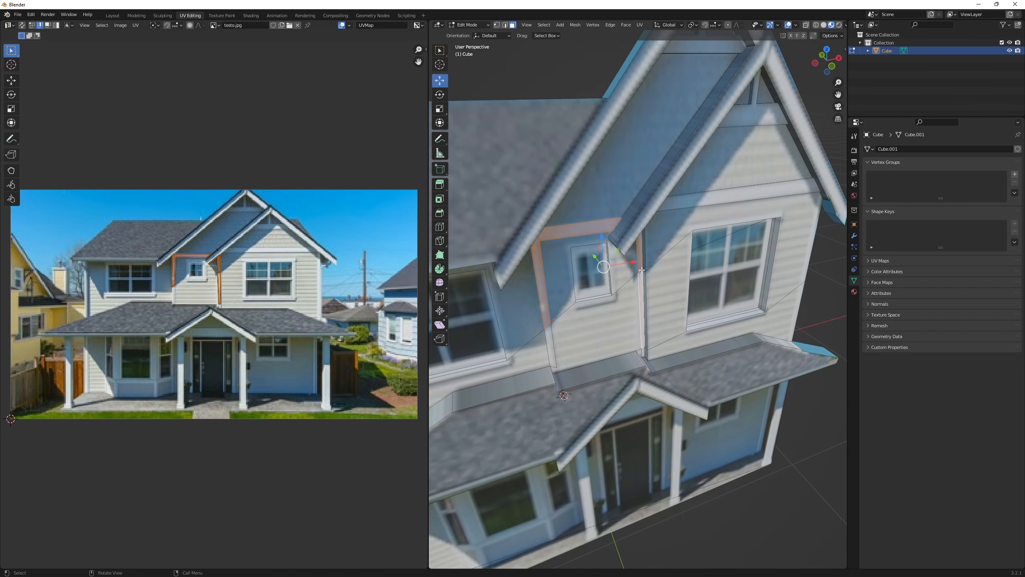
{"action": "scroll", "coordinate": [642, 270], "scroll_direction": "up", "scroll_amount": 5}
{"action": "left_click", "coordinate": [646, 237], "text": "shift"}
{"action": "middle_click_drag", "start_coordinate": [646, 236], "coordinate": [632, 256]}
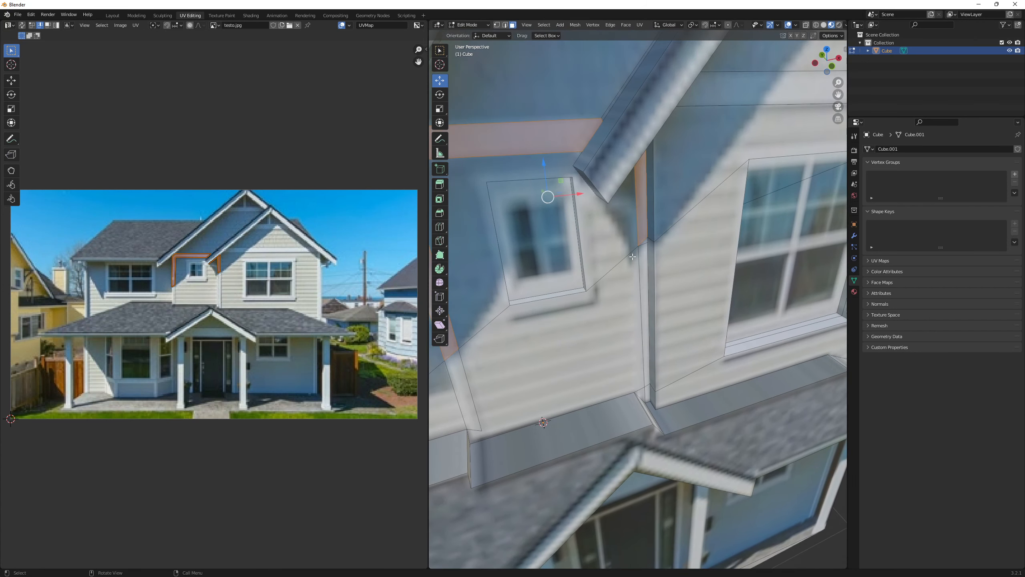
{"action": "left_click", "coordinate": [646, 241], "text": "shift"}
{"action": "scroll", "coordinate": [539, 320], "scroll_direction": "down", "scroll_amount": 4}
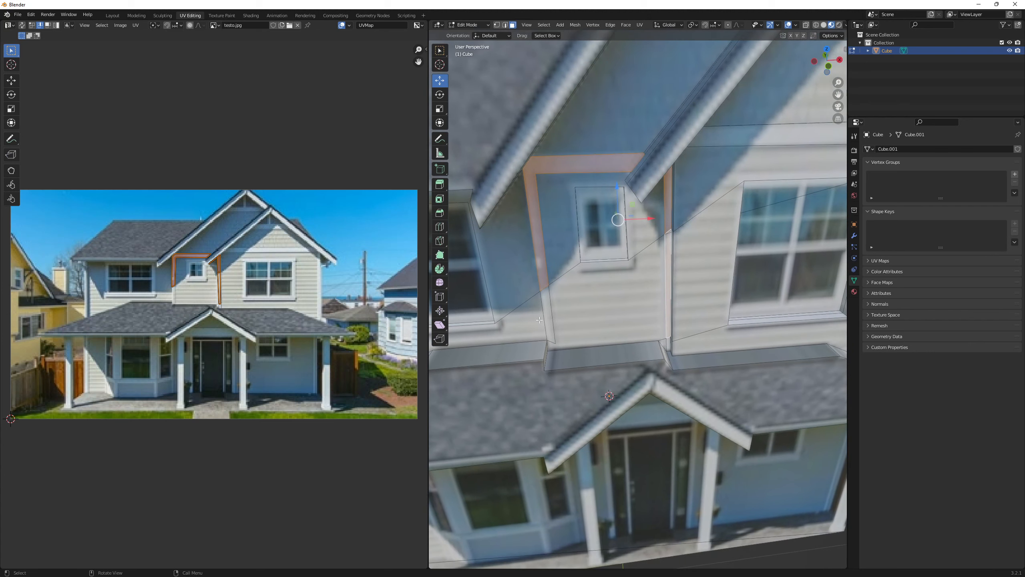
{"action": "left_click", "coordinate": [550, 316]}
{"action": "scroll", "coordinate": [541, 331], "scroll_direction": "up", "scroll_amount": 2}
{"action": "key", "text": "q"}
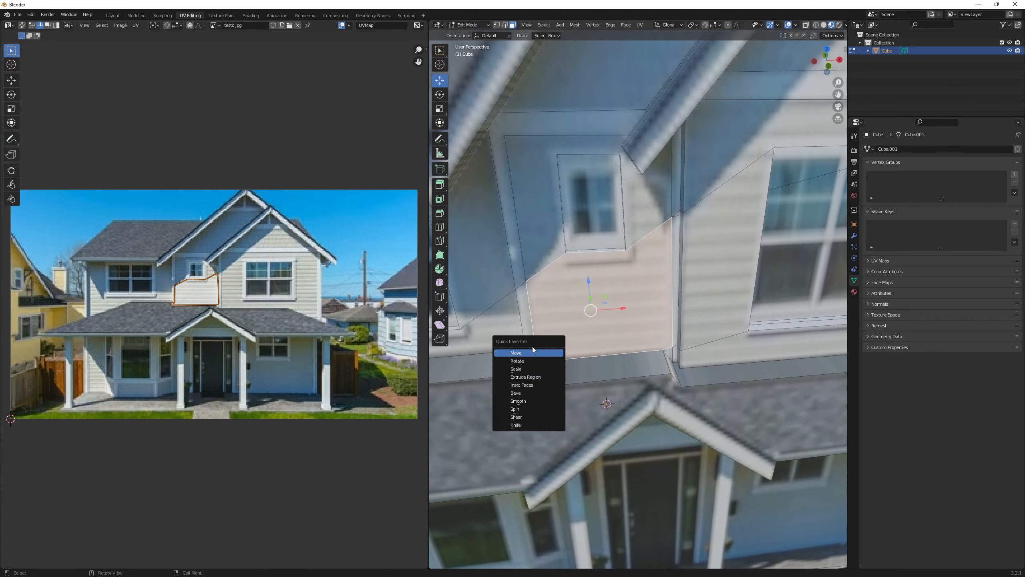
{"action": "left_click", "coordinate": [528, 424]}
{"action": "scroll", "coordinate": [539, 339], "scroll_direction": "down", "scroll_amount": 6}
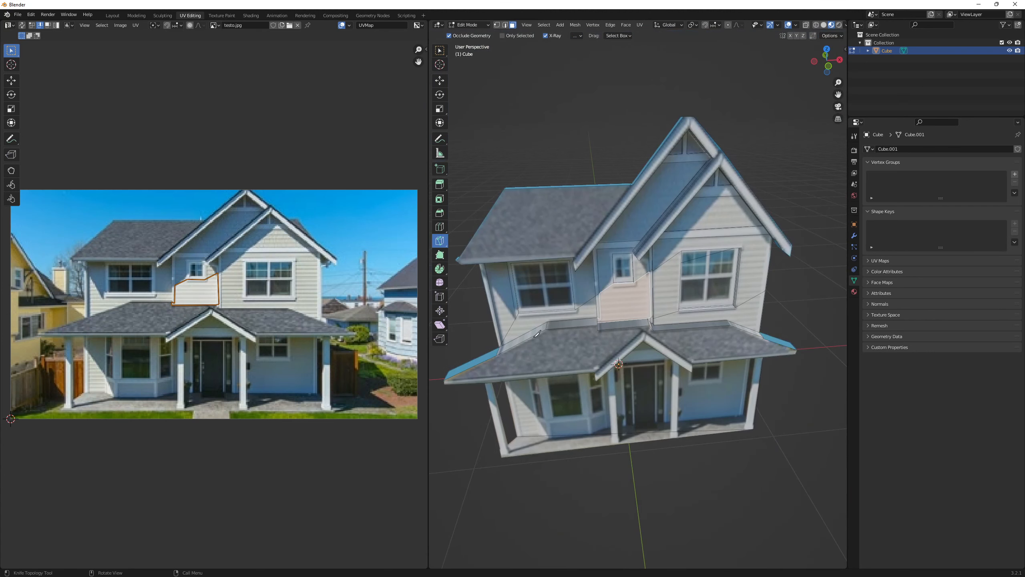
{"action": "scroll", "coordinate": [537, 334], "scroll_direction": "up", "scroll_amount": 1}
{"action": "scroll", "coordinate": [539, 335], "scroll_direction": "down", "scroll_amount": 2}
{"action": "left_click", "coordinate": [767, 168]}
{"action": "scroll", "coordinate": [694, 243], "scroll_direction": "up", "scroll_amount": 3}
{"action": "scroll", "coordinate": [690, 243], "scroll_direction": "up", "scroll_amount": 2}
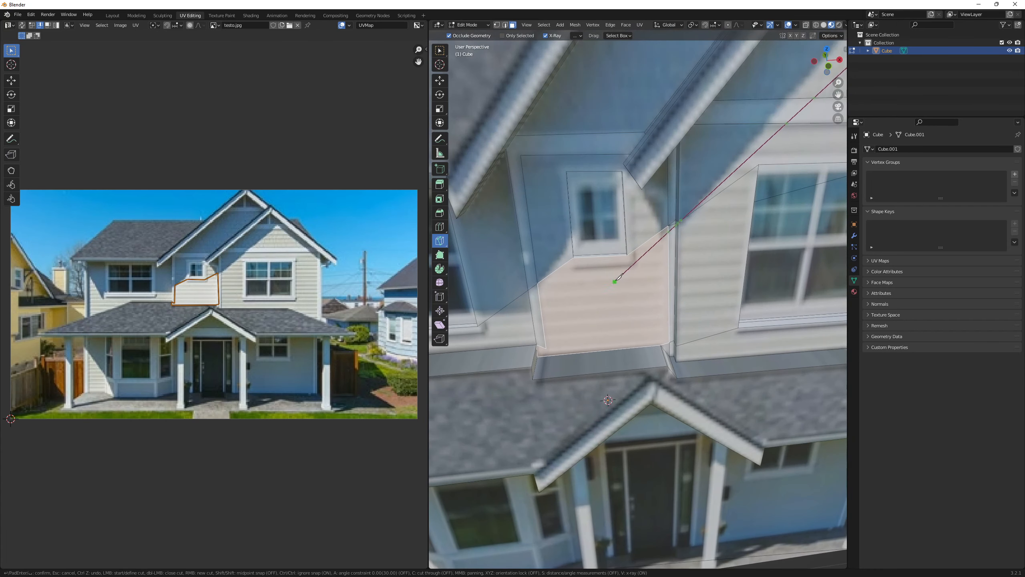
{"action": "scroll", "coordinate": [686, 244], "scroll_direction": "down", "scroll_amount": 6}
{"action": "scroll", "coordinate": [618, 292], "scroll_direction": "up", "scroll_amount": 4}
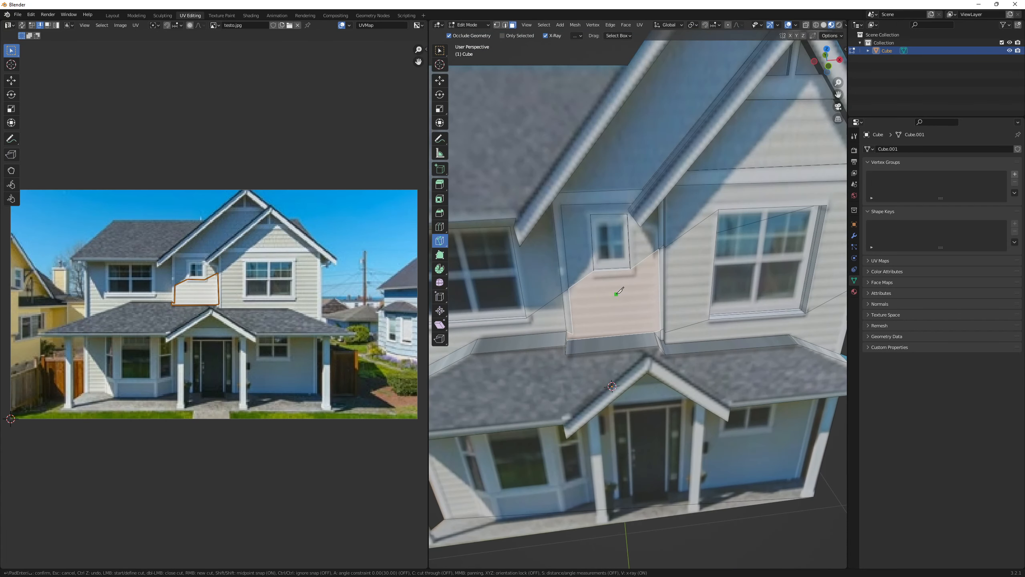
{"action": "key", "text": "Return"}
{"action": "key", "text": "alt+a"}
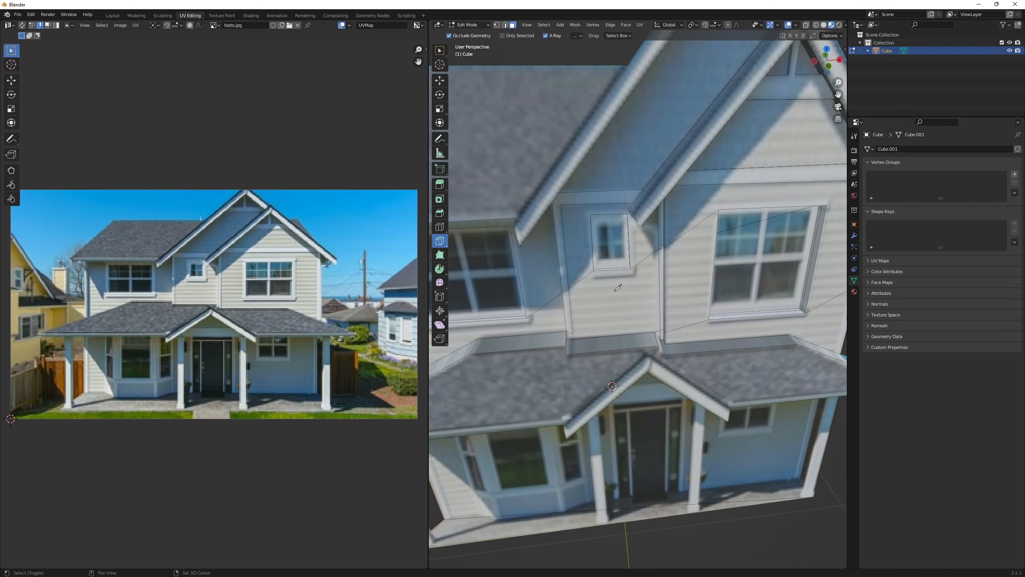
Knife-cut the foot of the trim left of the small middle window down to the lower roof's edge
{"action": "scroll", "coordinate": [535, 263], "scroll_direction": "up", "scroll_amount": 6}
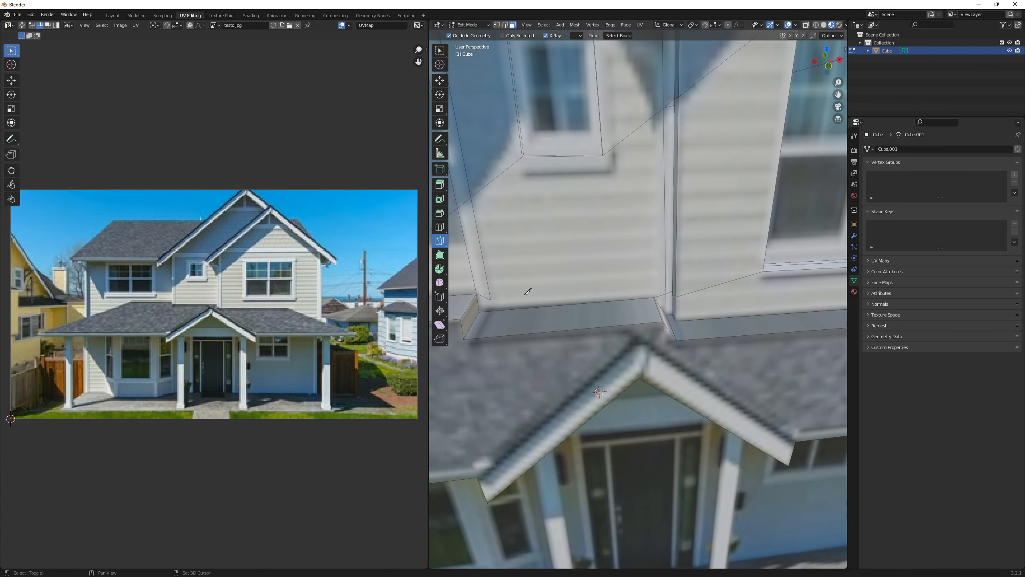
{"action": "middle_click_drag", "start_coordinate": [524, 294], "coordinate": [555, 292], "text": "shift"}
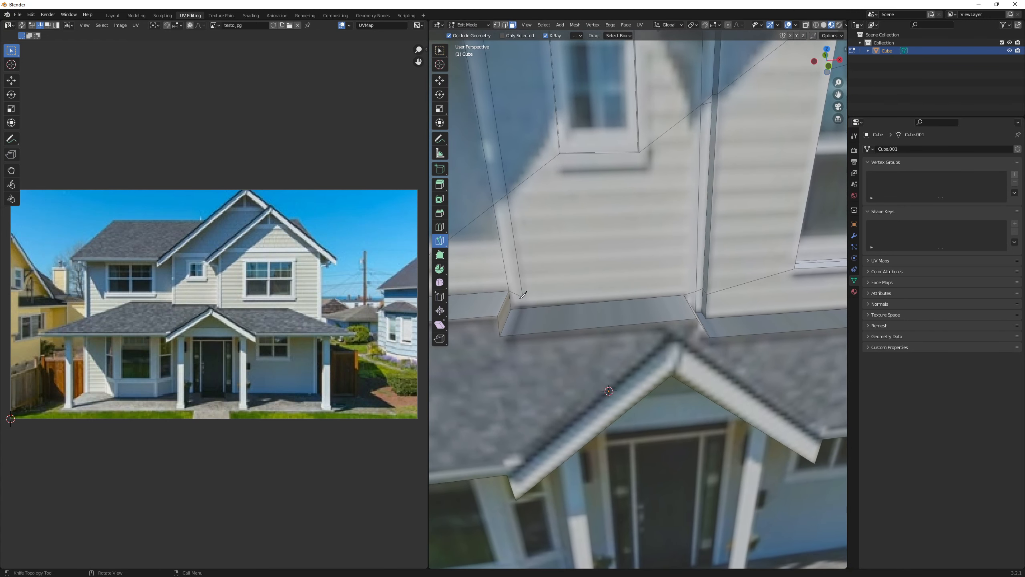
{"action": "left_click", "coordinate": [523, 296]}
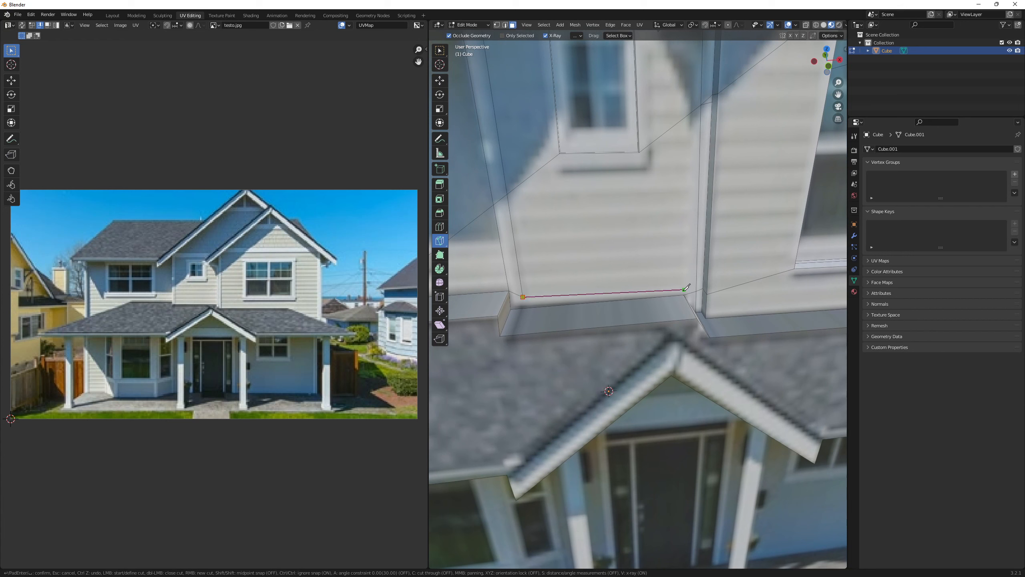
{"action": "right_click", "coordinate": [554, 287]}
{"action": "left_click", "coordinate": [523, 296]}
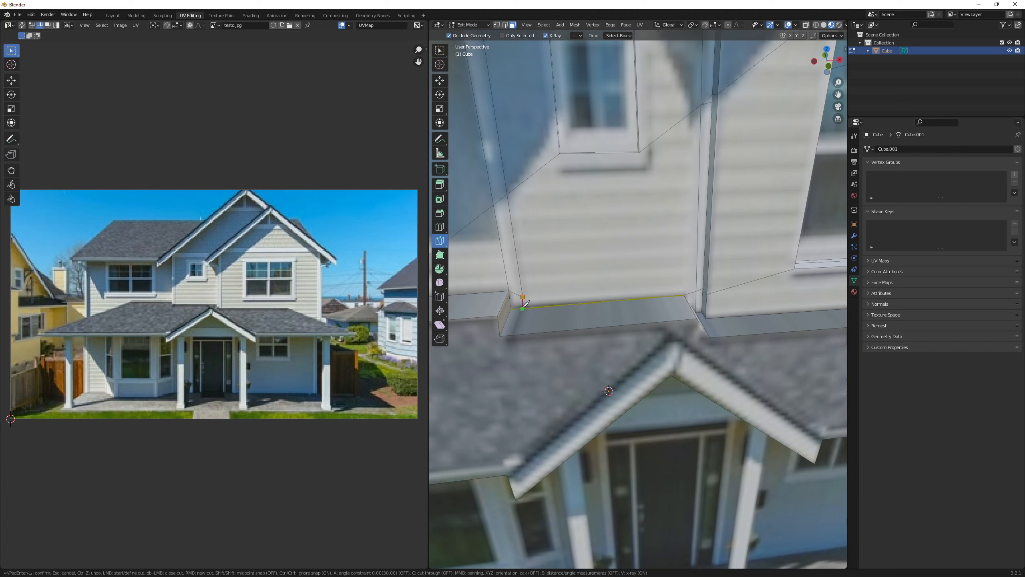
{"action": "left_click", "coordinate": [525, 307]}
{"action": "scroll", "coordinate": [577, 280], "scroll_direction": "down", "scroll_amount": 5}
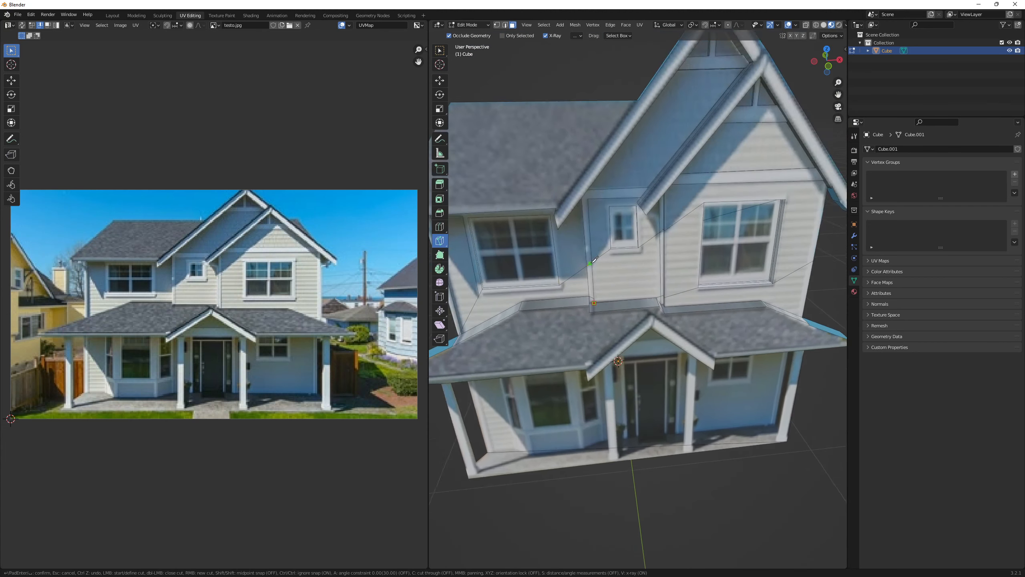
{"action": "key", "text": "Return"}
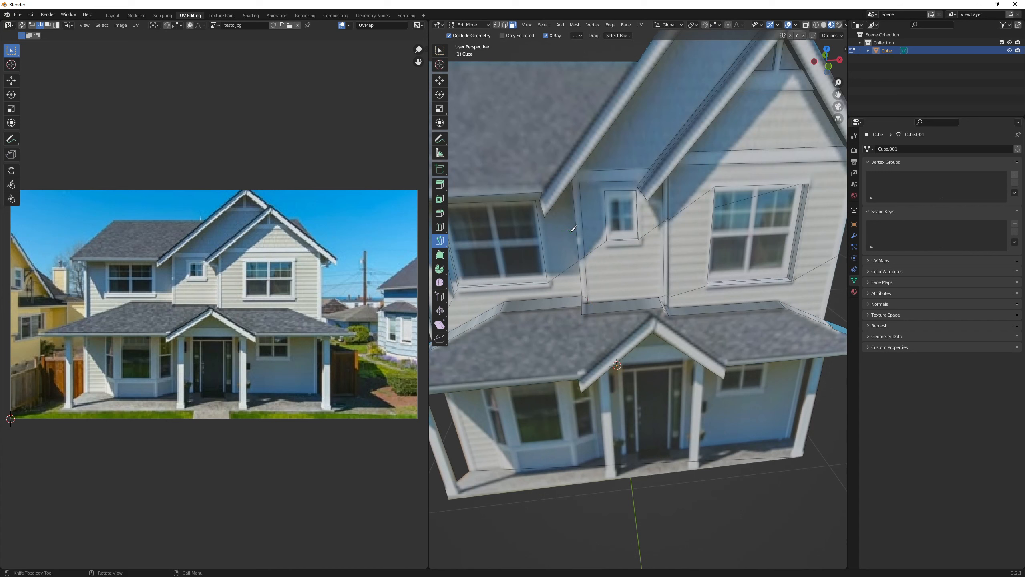
Select all trim faces above, left and right of the small middle window, down to the lower roof, and extrude them outward about 0.010 m
{"action": "key", "text": "shift+space"}
{"action": "left_click", "coordinate": [556, 156]}
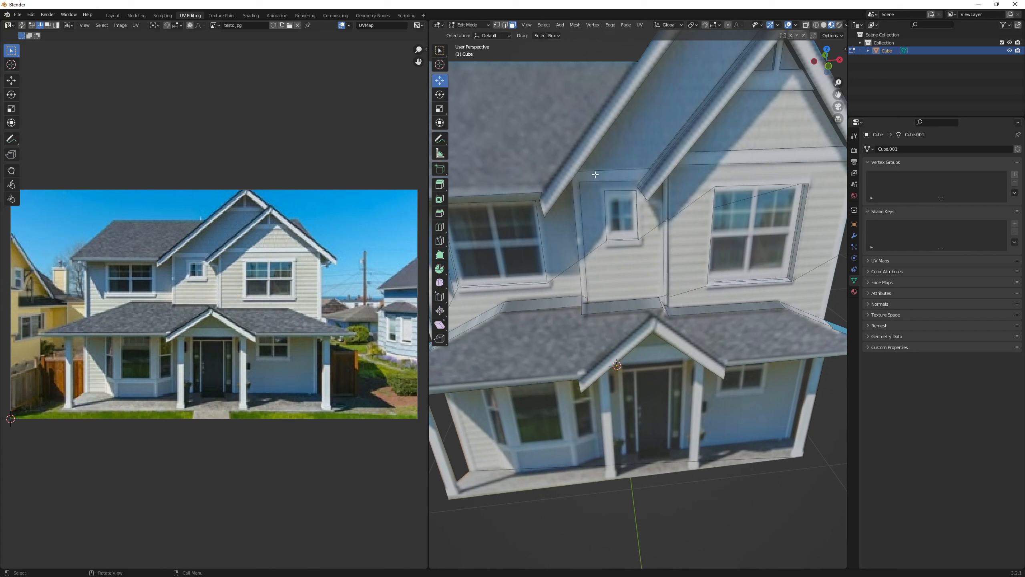
{"action": "left_click", "coordinate": [585, 194]}
{"action": "left_click", "coordinate": [583, 267], "text": "shift"}
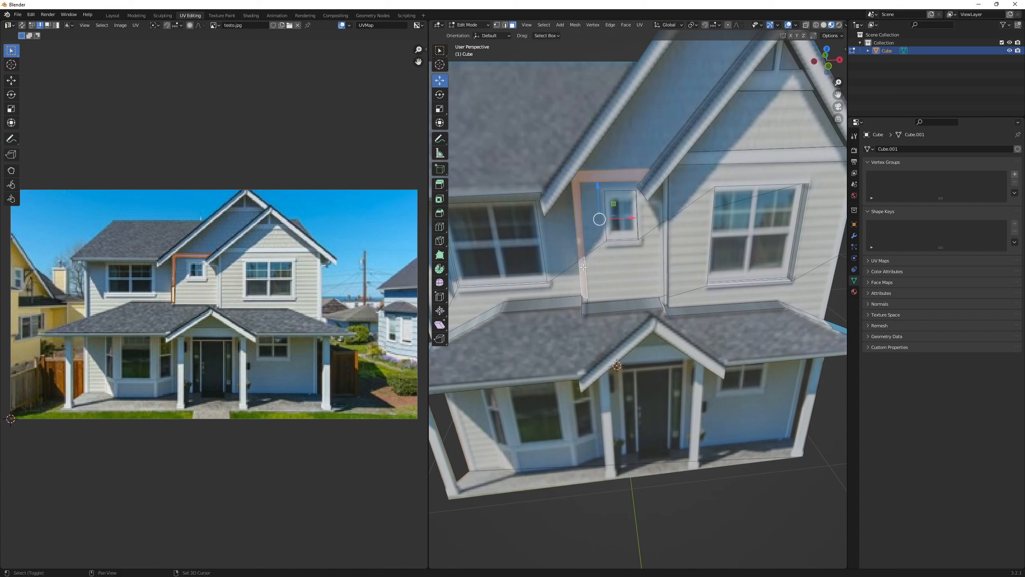
{"action": "left_click", "coordinate": [586, 300], "text": "shift"}
{"action": "left_click", "coordinate": [667, 194], "text": "shift"}
{"action": "left_click", "coordinate": [667, 254], "text": "shift"}
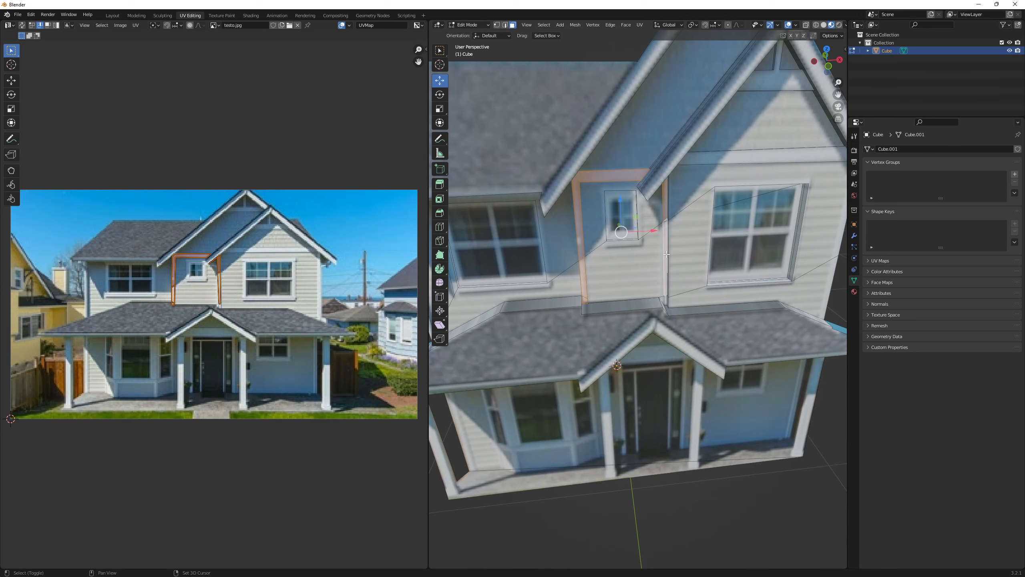
{"action": "left_click", "coordinate": [666, 299], "text": "shift"}
{"action": "scroll", "coordinate": [667, 299], "scroll_direction": "down", "scroll_amount": 2}
{"action": "scroll", "coordinate": [668, 298], "scroll_direction": "up", "scroll_amount": 6}
{"action": "scroll", "coordinate": [668, 295], "scroll_direction": "down", "scroll_amount": 4}
{"action": "middle_click_drag", "start_coordinate": [668, 267], "coordinate": [618, 272]}
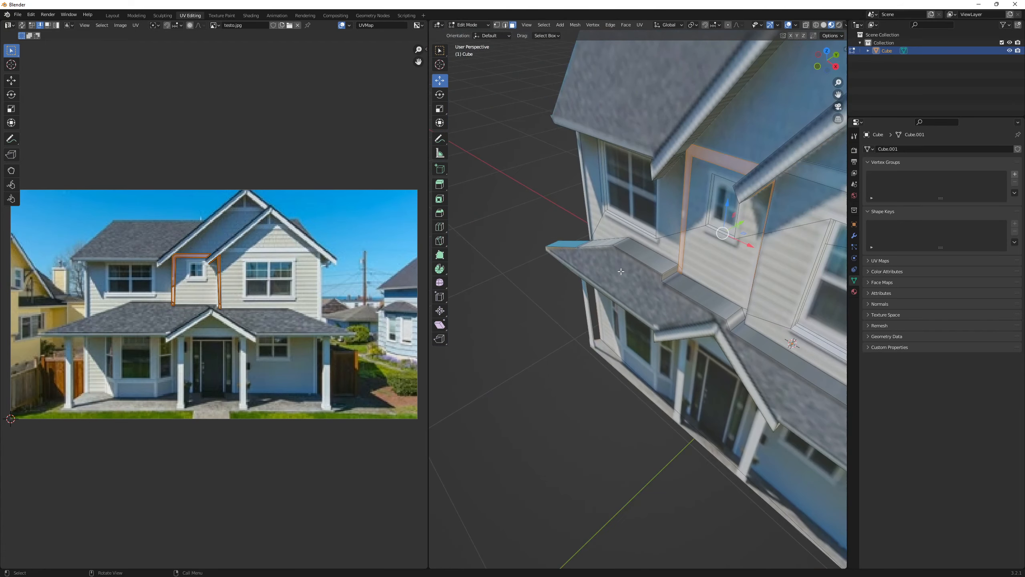
{"action": "scroll", "coordinate": [618, 273], "scroll_direction": "up", "scroll_amount": 5}
{"action": "key", "text": "e"}
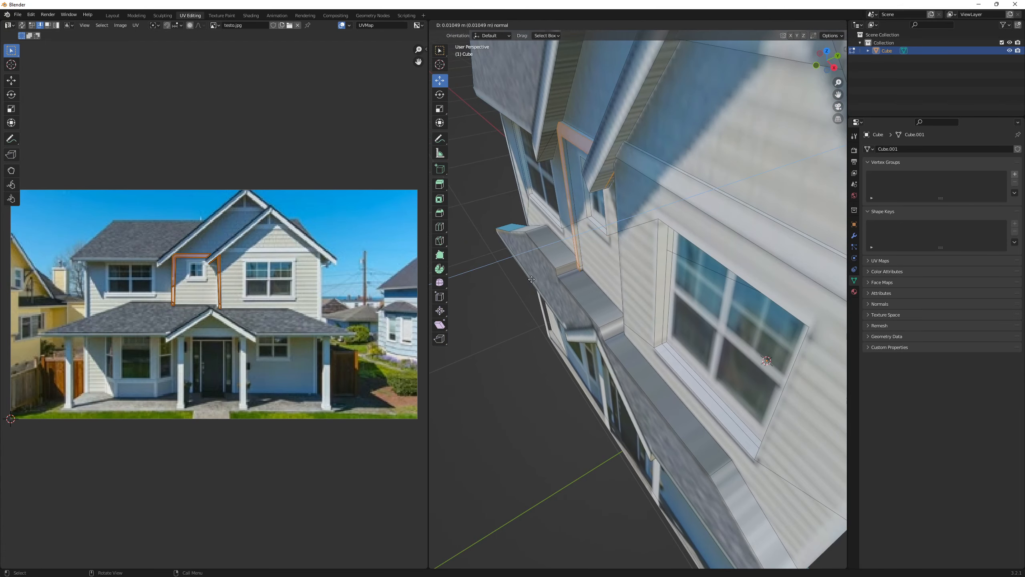
{"action": "left_click", "coordinate": [528, 278]}
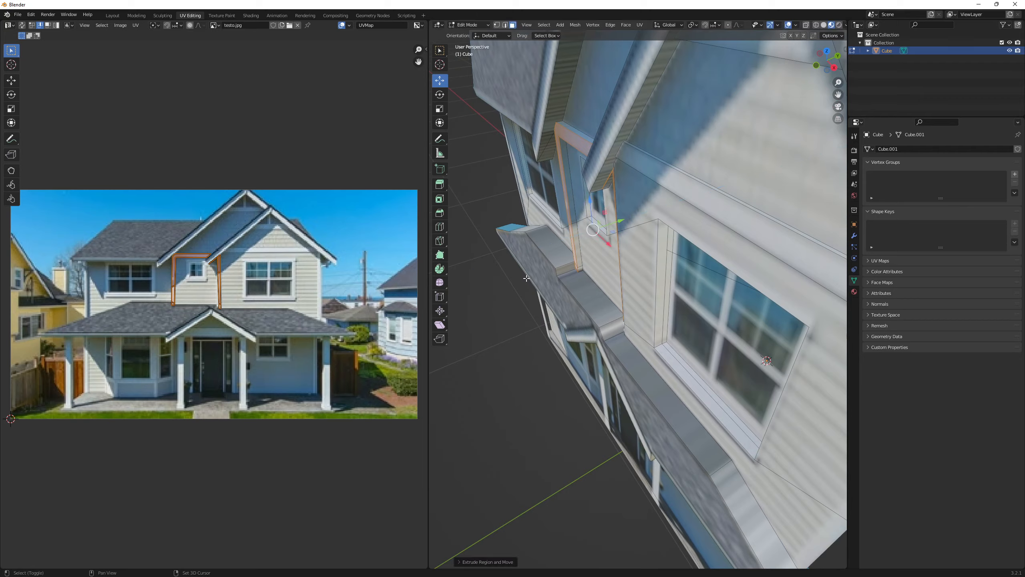
Examine the corner board at the left end of the upper-floor wall
{"action": "middle_click_drag", "start_coordinate": [529, 278], "coordinate": [645, 247]}
{"action": "scroll", "coordinate": [567, 236], "scroll_direction": "down", "scroll_amount": 4}
{"action": "scroll", "coordinate": [598, 216], "scroll_direction": "up", "scroll_amount": 1}
{"action": "scroll", "coordinate": [643, 248], "scroll_direction": "up", "scroll_amount": 3}
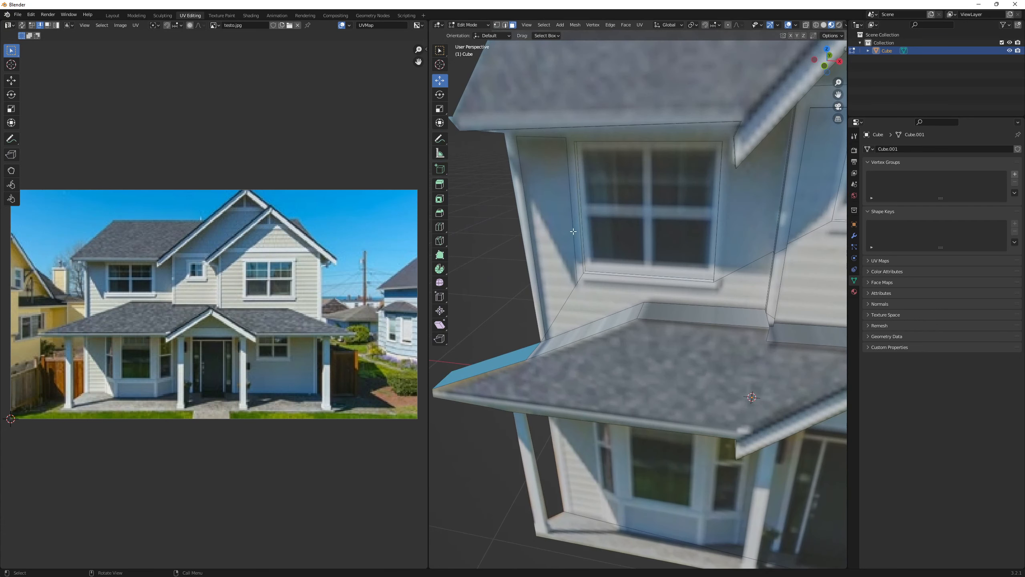
{"action": "left_click", "coordinate": [519, 212]}
{"action": "middle_click_drag", "start_coordinate": [519, 218], "coordinate": [503, 231]}
{"action": "left_click", "coordinate": [536, 209]}
{"action": "left_click", "coordinate": [442, 214]}
{"action": "left_click", "coordinate": [478, 212]}
{"action": "scroll", "coordinate": [478, 213], "scroll_direction": "down", "scroll_amount": 4}
{"action": "scroll", "coordinate": [504, 226], "scroll_direction": "up", "scroll_amount": 2}
Knife-cut along the left corner board's inner edge, from the roof eave down to the lower roof
{"action": "key", "text": "q"}
{"action": "left_click", "coordinate": [487, 288]}
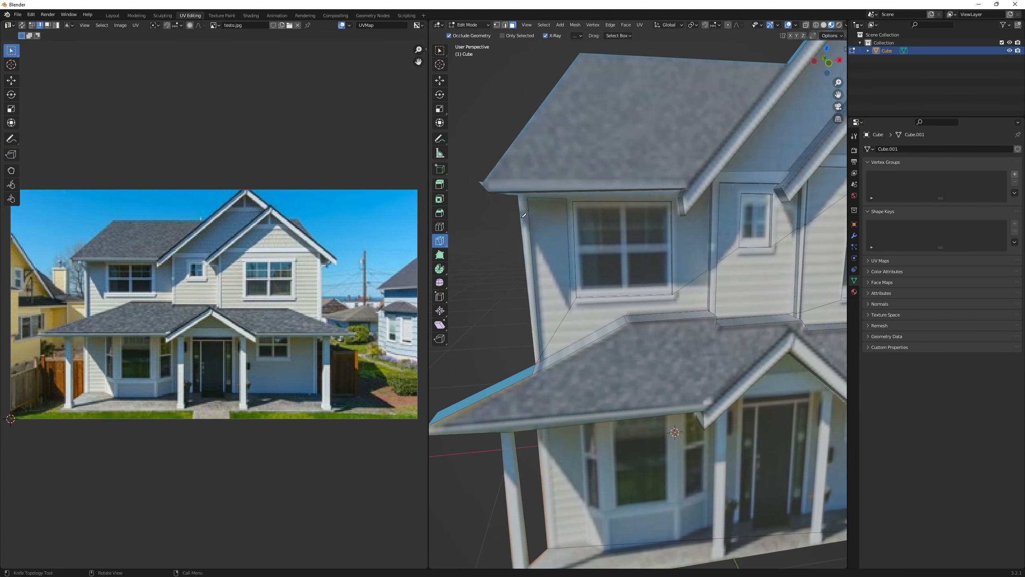
{"action": "scroll", "coordinate": [521, 219], "scroll_direction": "up", "scroll_amount": 3}
{"action": "middle_click_drag", "start_coordinate": [505, 196], "coordinate": [585, 221], "text": "shift"}
{"action": "left_click", "coordinate": [539, 153]}
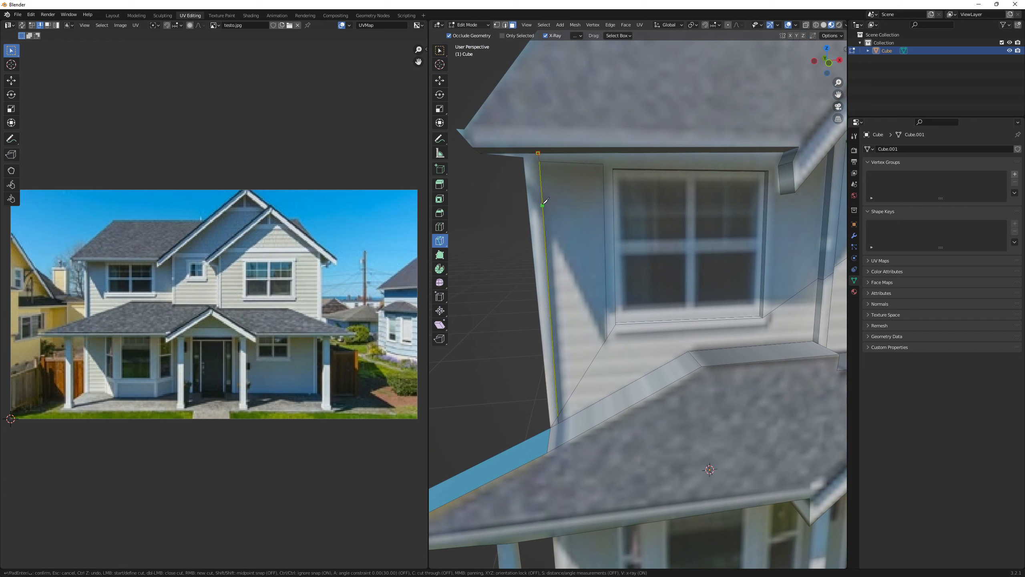
{"action": "key", "text": "Return"}
{"action": "key", "text": "shift+a"}
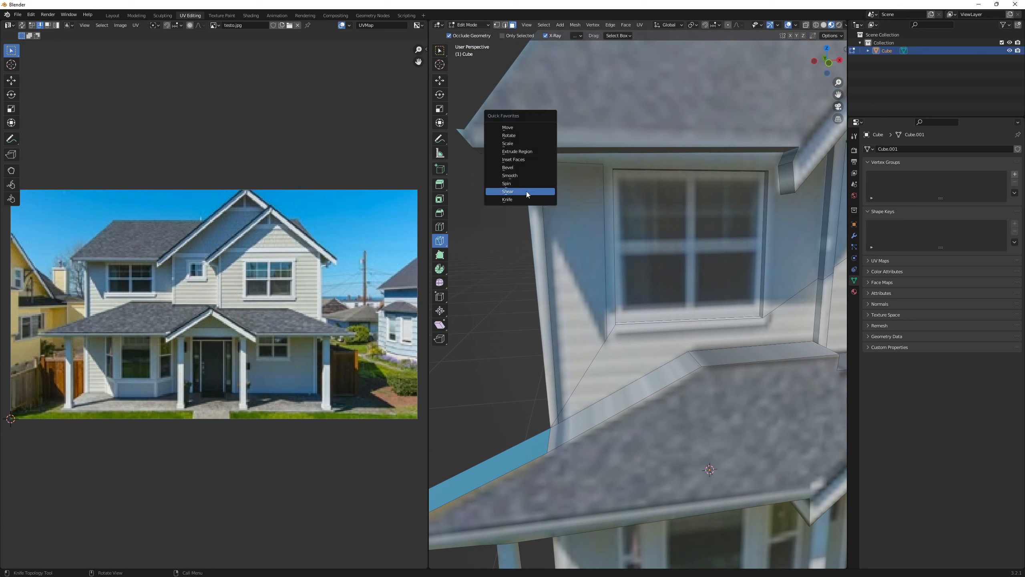
{"action": "key", "text": "Escape"}
{"action": "middle_click_drag", "start_coordinate": [498, 200], "coordinate": [602, 211]}
{"action": "scroll", "coordinate": [602, 211], "scroll_direction": "up", "scroll_amount": 2}
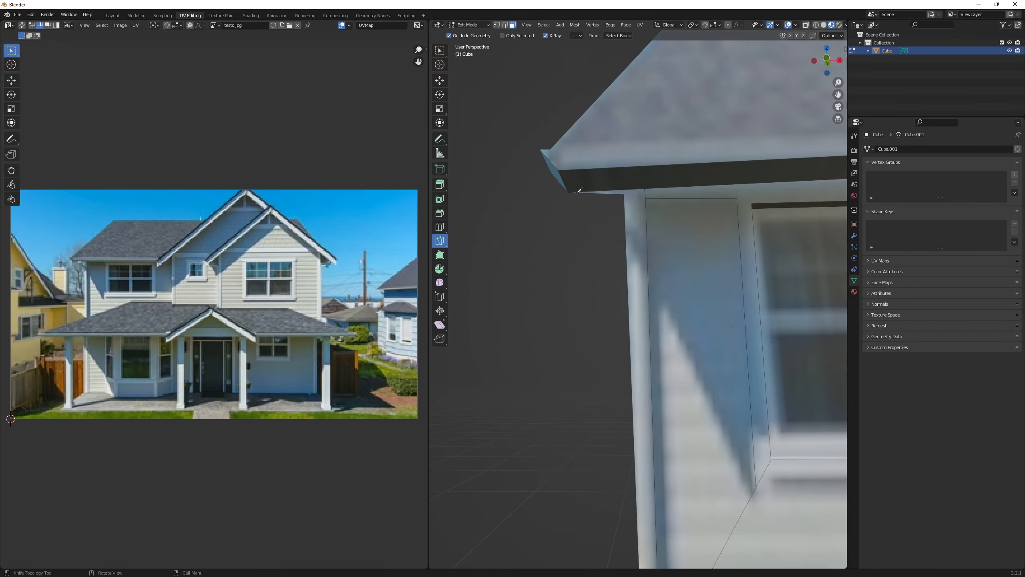
{"action": "left_click", "coordinate": [625, 188]}
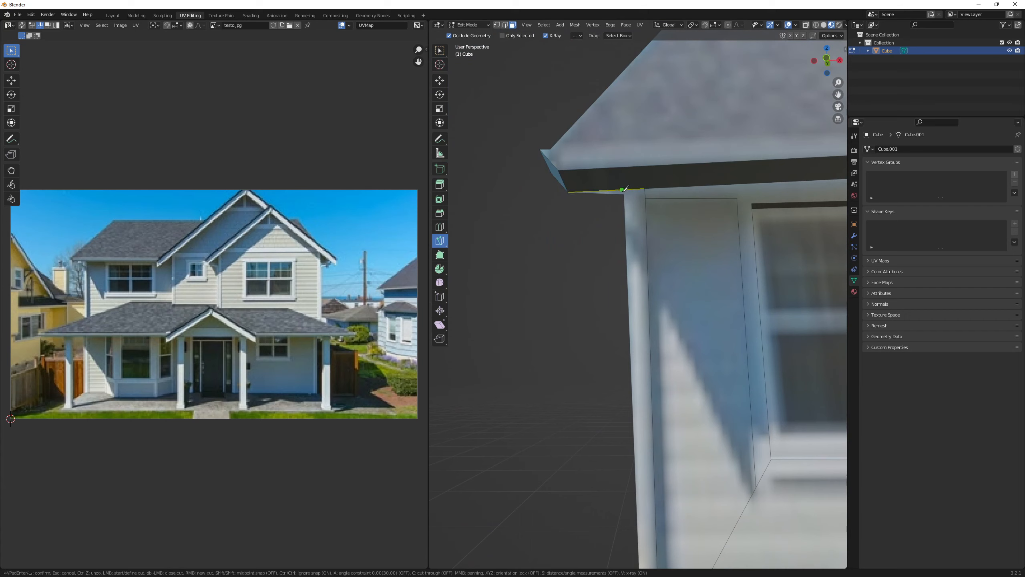
{"action": "key", "text": "Escape"}
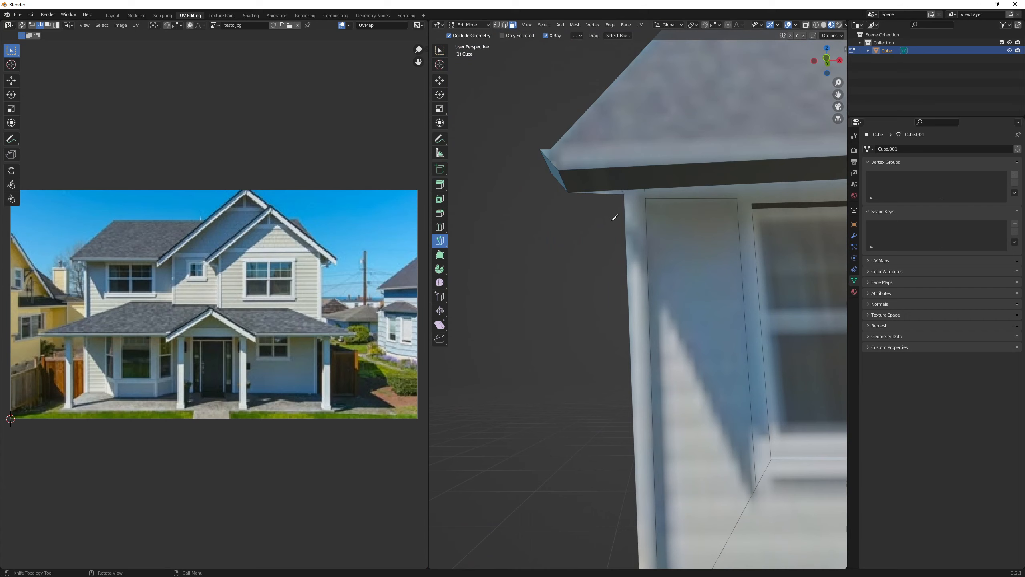
Delete the thin sliver face under the upper-left roof eave beside the corner board
{"action": "key", "text": "q"}
{"action": "left_click", "coordinate": [587, 124]}
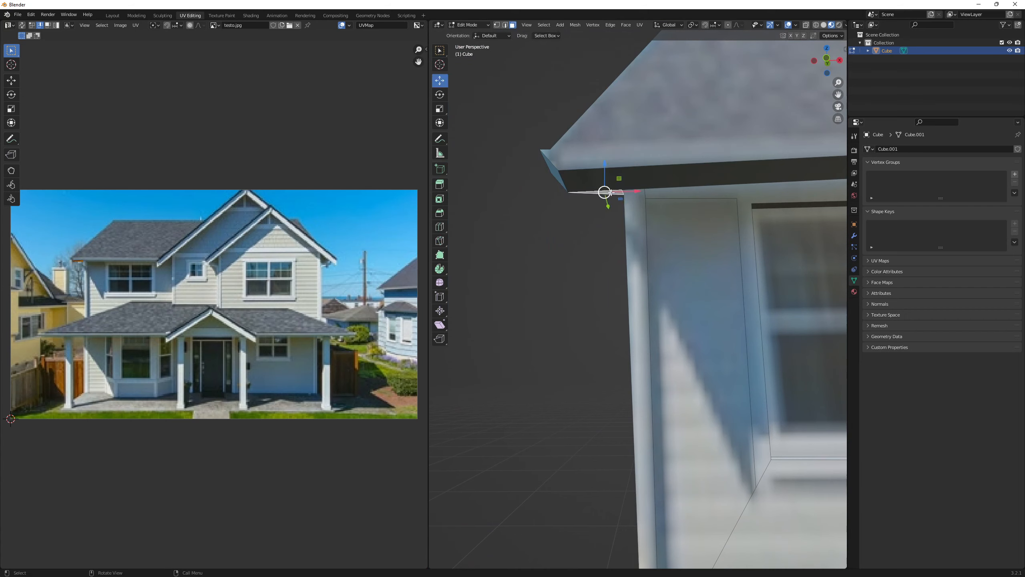
{"action": "left_click", "coordinate": [612, 193]}
{"action": "key", "text": "x"}
{"action": "left_click", "coordinate": [598, 154]}
{"action": "middle_click_drag", "start_coordinate": [608, 216], "coordinate": [597, 171]}
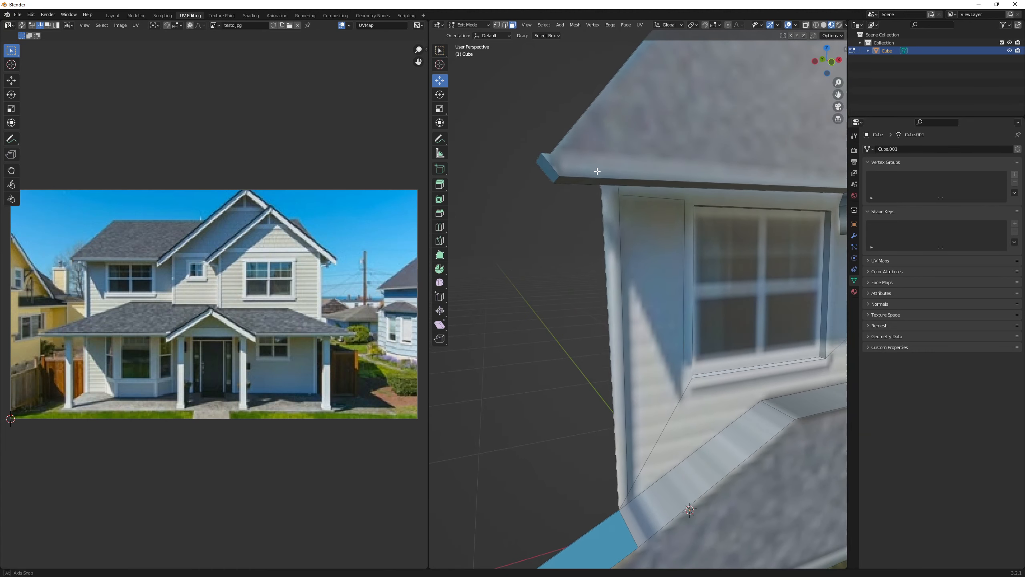
Select the left corner board of the upper-floor wall and extrude it outward about 0.009 m
{"action": "scroll", "coordinate": [641, 203], "scroll_direction": "down", "scroll_amount": 7}
{"action": "scroll", "coordinate": [641, 239], "scroll_direction": "up", "scroll_amount": 6}
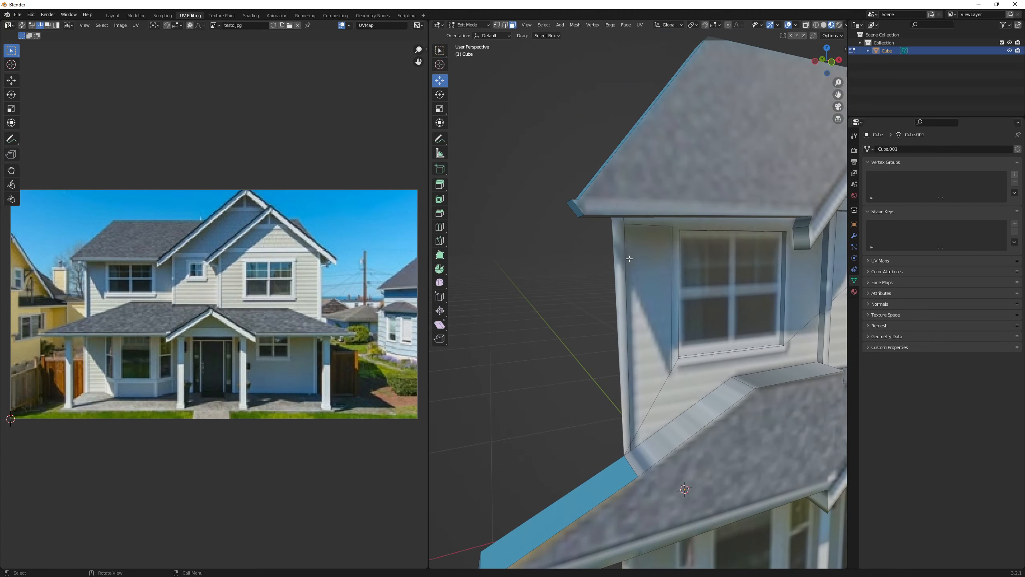
{"action": "middle_click_drag", "start_coordinate": [629, 259], "coordinate": [558, 256]}
{"action": "left_click", "coordinate": [614, 243]}
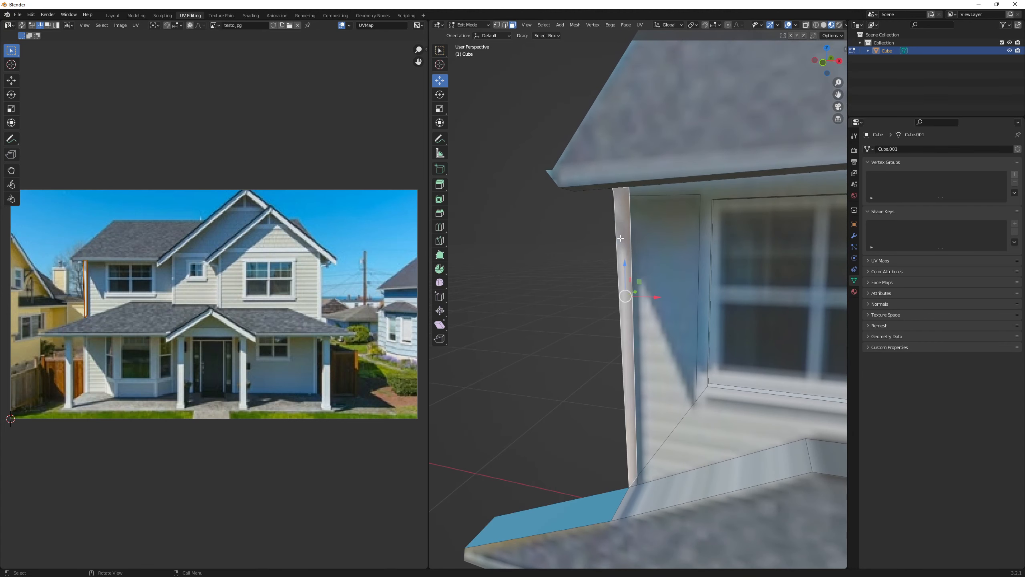
{"action": "middle_click_drag", "start_coordinate": [614, 242], "coordinate": [571, 274]}
{"action": "key", "text": "g"}
{"action": "key", "text": "z"}
{"action": "key", "text": "z"}
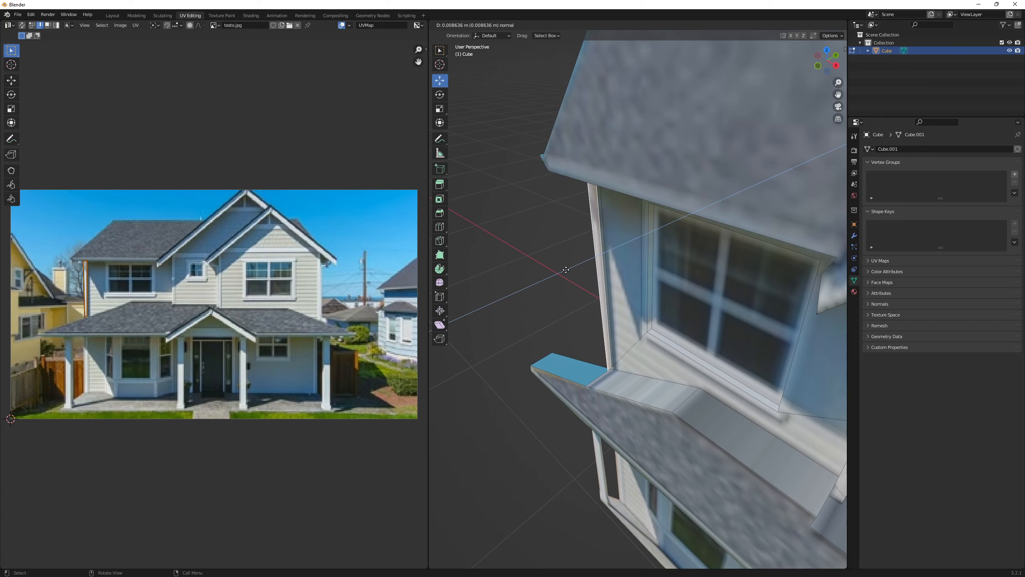
{"action": "left_click", "coordinate": [565, 269]}
Add the small face at the left corner board's foot to the selection and extrude outward
{"action": "middle_click_drag", "start_coordinate": [542, 297], "coordinate": [561, 376]}
{"action": "scroll", "coordinate": [561, 376], "scroll_direction": "up", "scroll_amount": 3}
{"action": "middle_click_drag", "start_coordinate": [551, 440], "coordinate": [593, 343], "text": "shift"}
{"action": "scroll", "coordinate": [579, 400], "scroll_direction": "up", "scroll_amount": 1}
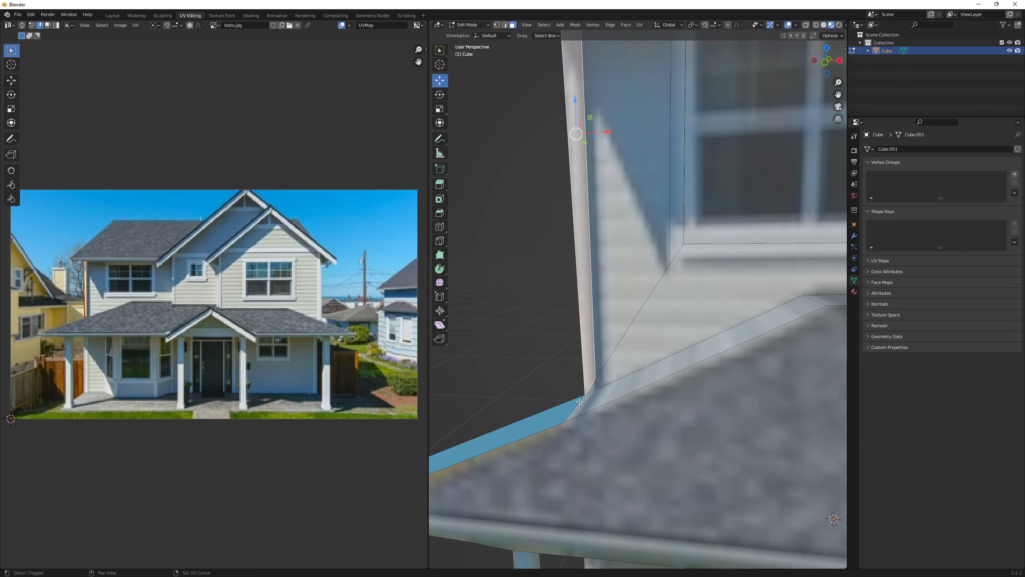
{"action": "left_click", "coordinate": [592, 388], "text": "shift"}
{"action": "scroll", "coordinate": [597, 363], "scroll_direction": "down", "scroll_amount": 3}
{"action": "middle_click_drag", "start_coordinate": [630, 303], "coordinate": [708, 246]}
{"action": "key", "text": "e"}
{"action": "left_click", "coordinate": [591, 320]}
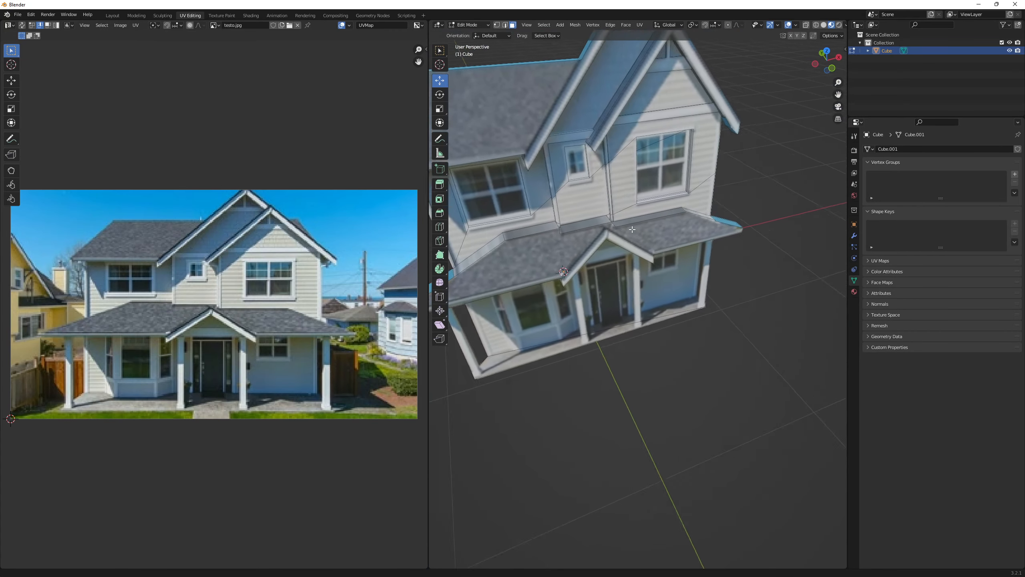
Knife-cut the inner edge of a corner board at the right end of the upper wall, from the gable trim to the lower roof
{"action": "middle_click_drag", "start_coordinate": [709, 205], "coordinate": [599, 132], "text": "shift"}
{"action": "scroll", "coordinate": [583, 209], "scroll_direction": "up", "scroll_amount": 2}
{"action": "scroll", "coordinate": [600, 163], "scroll_direction": "up", "scroll_amount": 2}
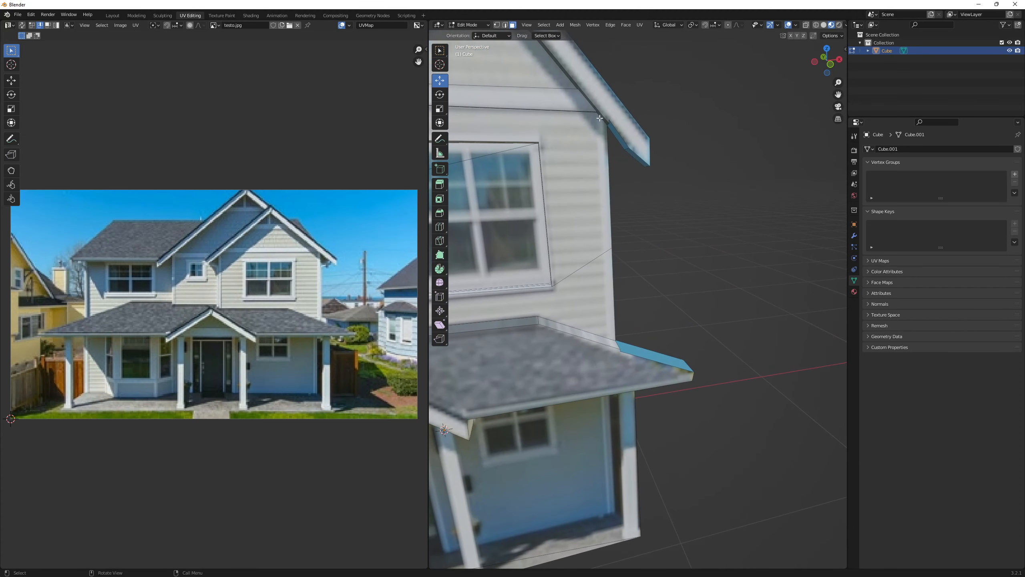
{"action": "key", "text": "q"}
{"action": "left_click", "coordinate": [575, 188]}
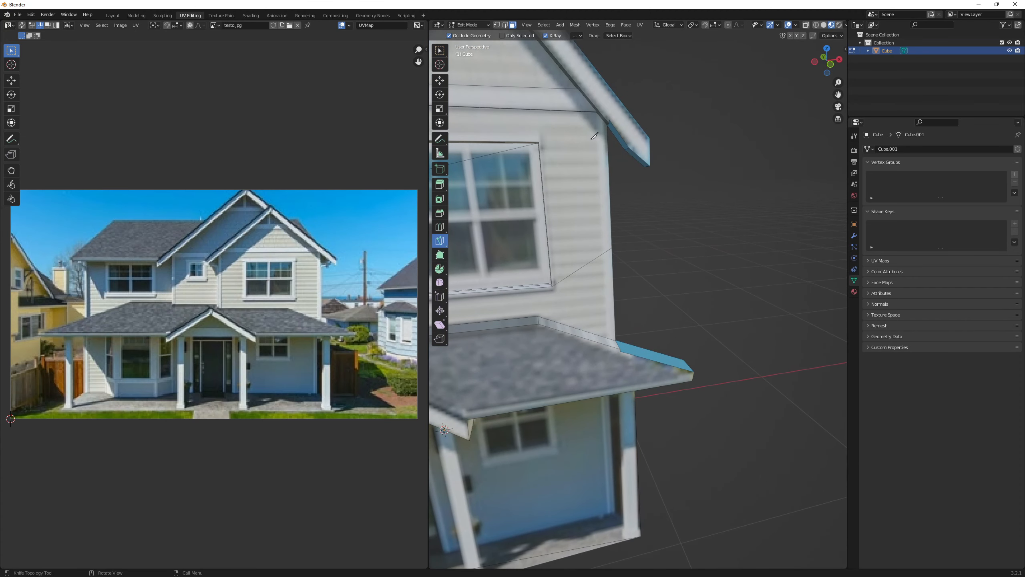
{"action": "left_click", "coordinate": [599, 115]}
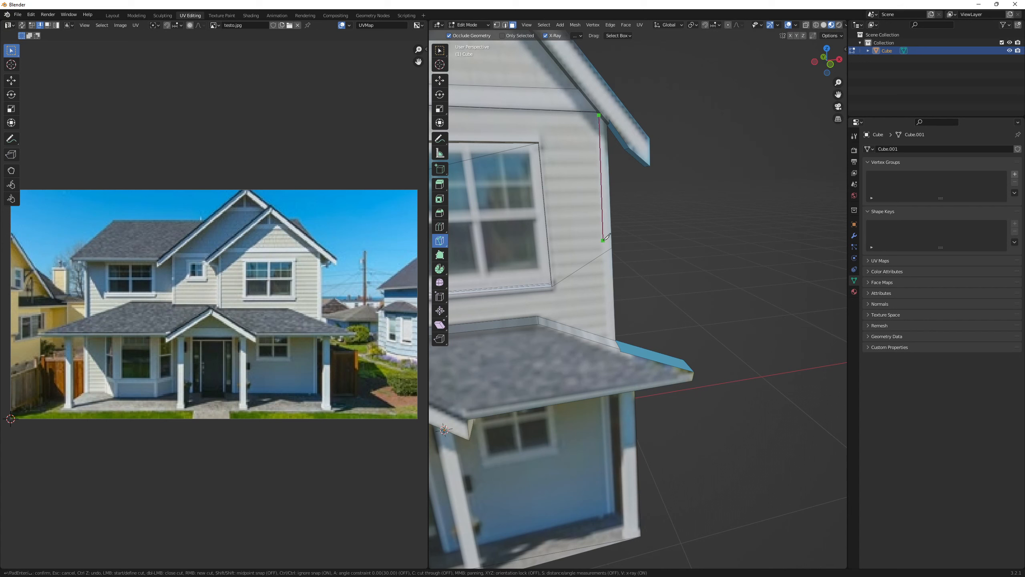
{"action": "left_click", "coordinate": [607, 336]}
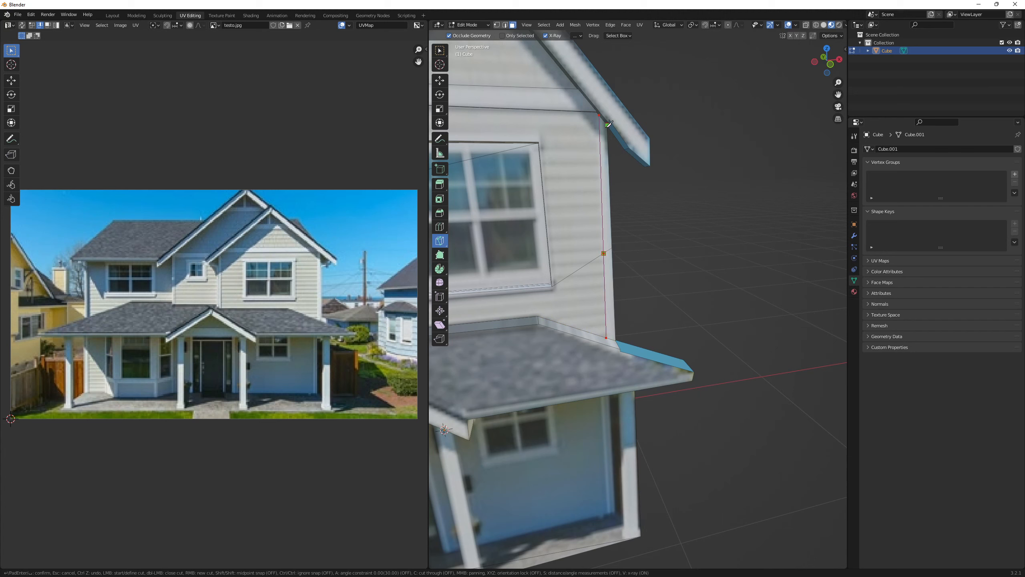
{"action": "left_click", "coordinate": [616, 340]}
{"action": "middle_click_drag", "start_coordinate": [642, 245], "coordinate": [678, 217]}
{"action": "key", "text": "Return"}
Select both faces of the right corner board and extrude them outward from the wall
{"action": "key", "text": "q"}
{"action": "left_click", "coordinate": [672, 142]}
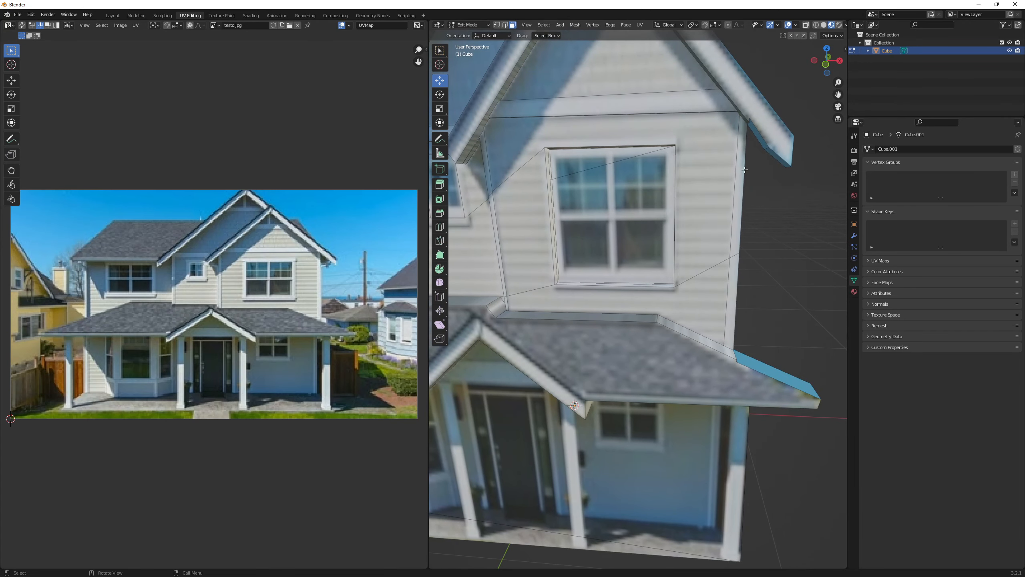
{"action": "left_click", "coordinate": [741, 174]}
{"action": "left_click", "coordinate": [731, 276], "text": "shift"}
{"action": "middle_click_drag", "start_coordinate": [754, 264], "coordinate": [725, 270]}
{"action": "scroll", "coordinate": [725, 270], "scroll_direction": "down", "scroll_amount": 11}
{"action": "scroll", "coordinate": [725, 270], "scroll_direction": "up", "scroll_amount": 12}
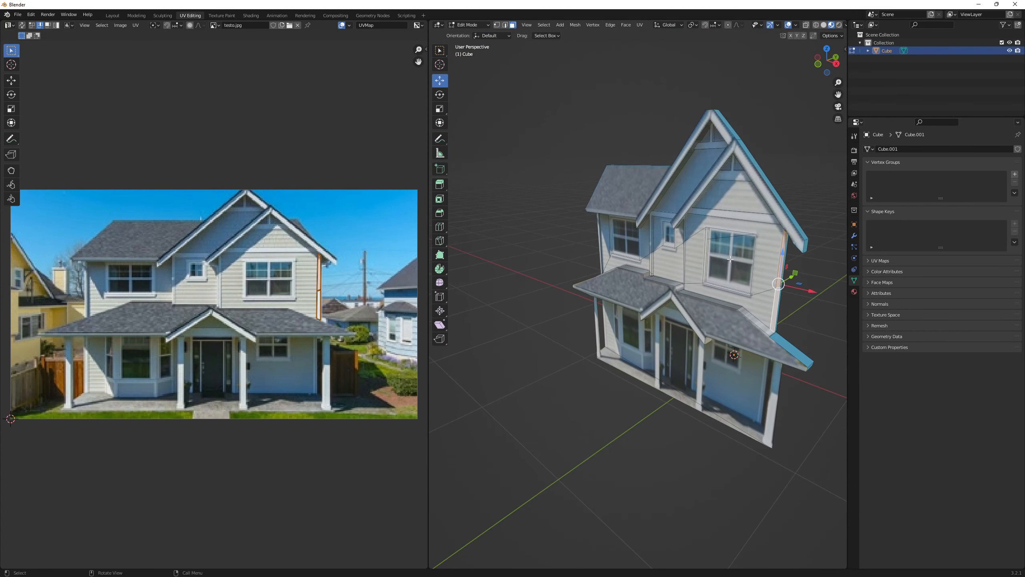
{"action": "scroll", "coordinate": [578, 286], "scroll_direction": "up", "scroll_amount": 2}
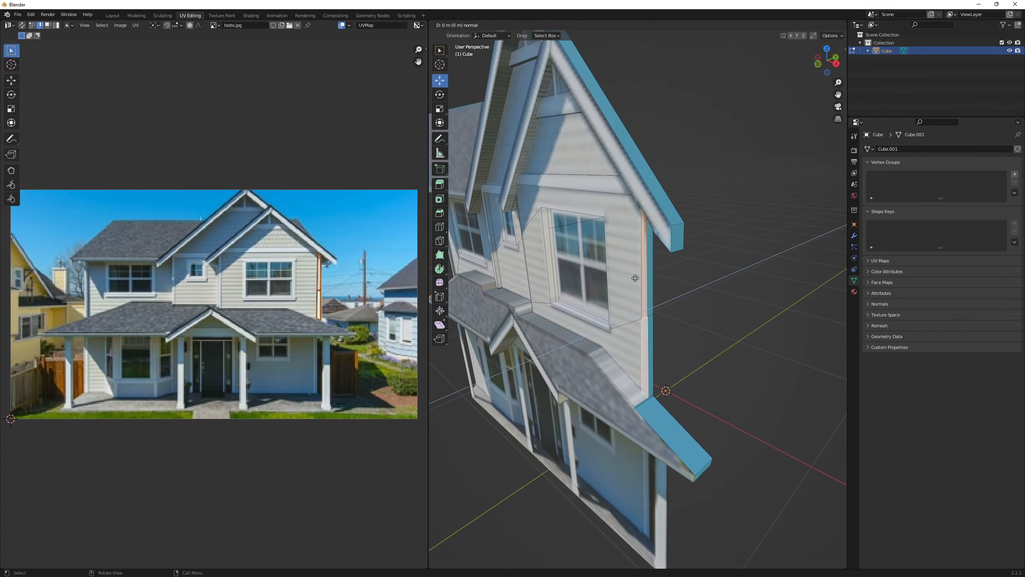
{"action": "key", "text": "e"}
{"action": "left_click", "coordinate": [627, 279]}
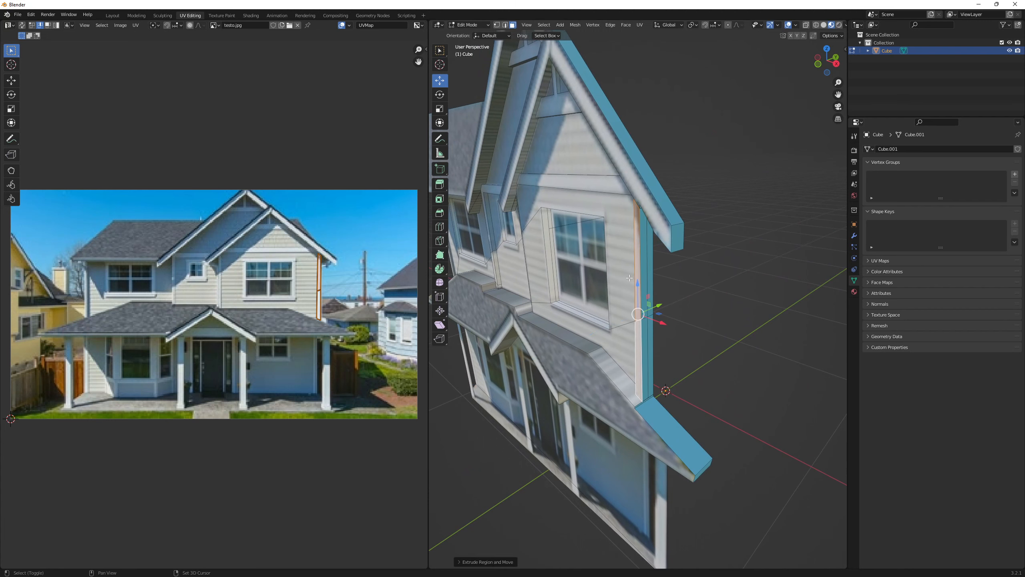
{"action": "scroll", "coordinate": [679, 287], "scroll_direction": "down", "scroll_amount": 4}
{"action": "middle_click_drag", "start_coordinate": [670, 291], "coordinate": [787, 253]}
{"action": "scroll", "coordinate": [771, 256], "scroll_direction": "up", "scroll_amount": 5}
{"action": "scroll", "coordinate": [720, 245], "scroll_direction": "down", "scroll_amount": 5}
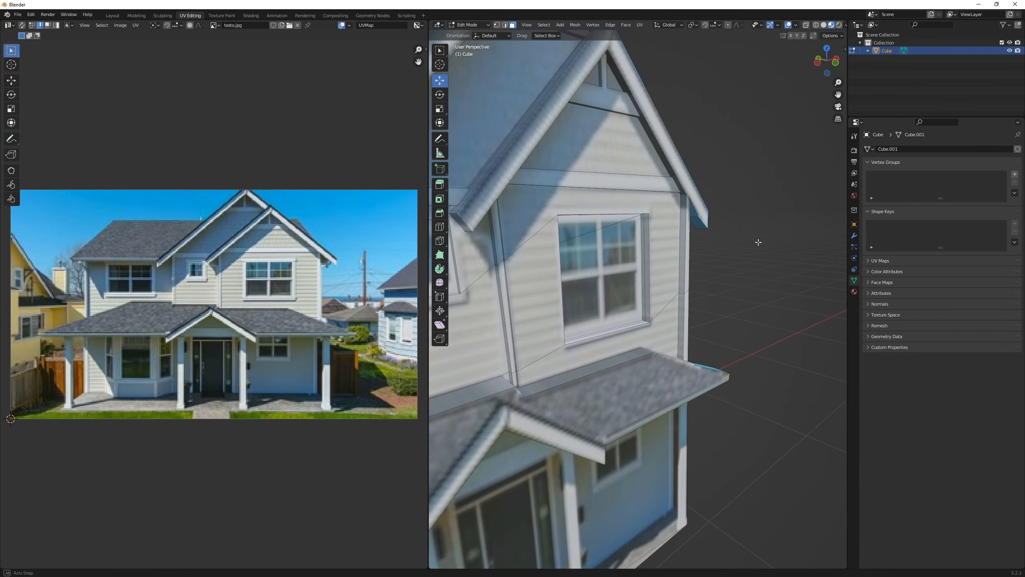
Examine the extruded facade's relief from the side and from the front
{"action": "middle_click_drag", "start_coordinate": [705, 261], "coordinate": [654, 262], "text": "shift"}
{"action": "middle_click_drag", "start_coordinate": [654, 263], "coordinate": [550, 295]}
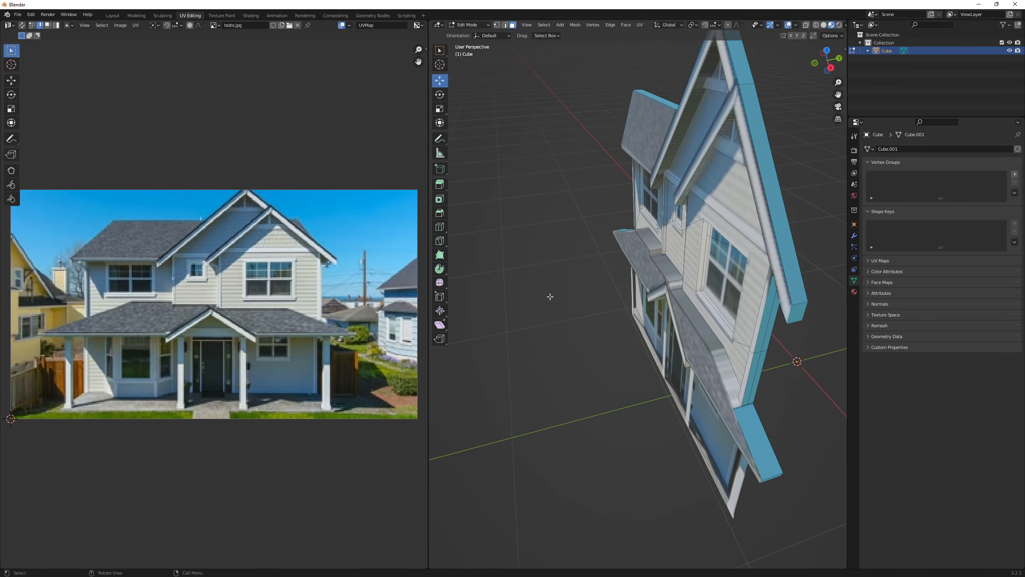
{"action": "scroll", "coordinate": [598, 290], "scroll_direction": "up", "scroll_amount": 4}
{"action": "scroll", "coordinate": [630, 284], "scroll_direction": "down", "scroll_amount": 6}
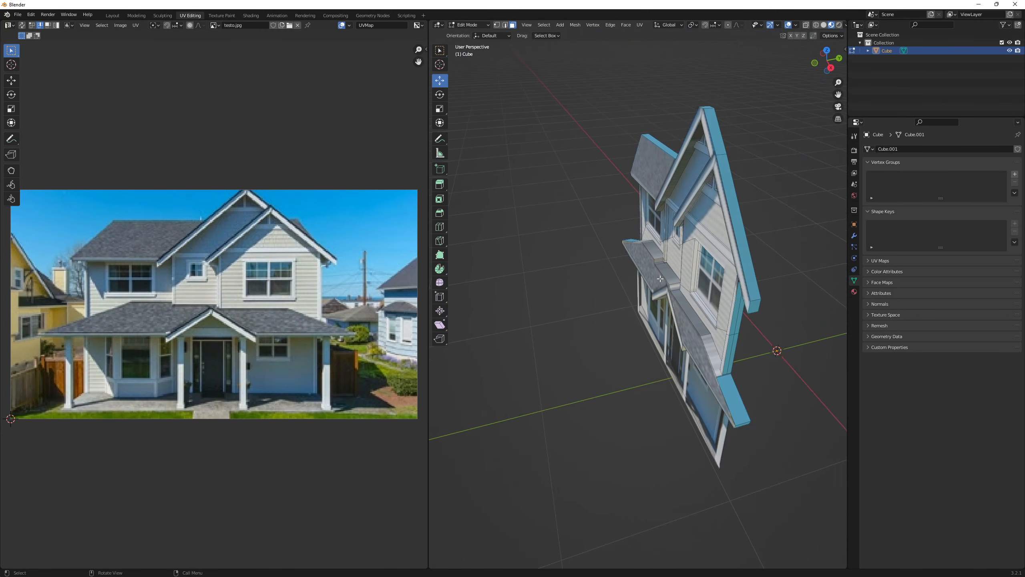
{"action": "middle_click_drag", "start_coordinate": [630, 283], "coordinate": [654, 307]}
{"action": "scroll", "coordinate": [586, 273], "scroll_direction": "up", "scroll_amount": 6}
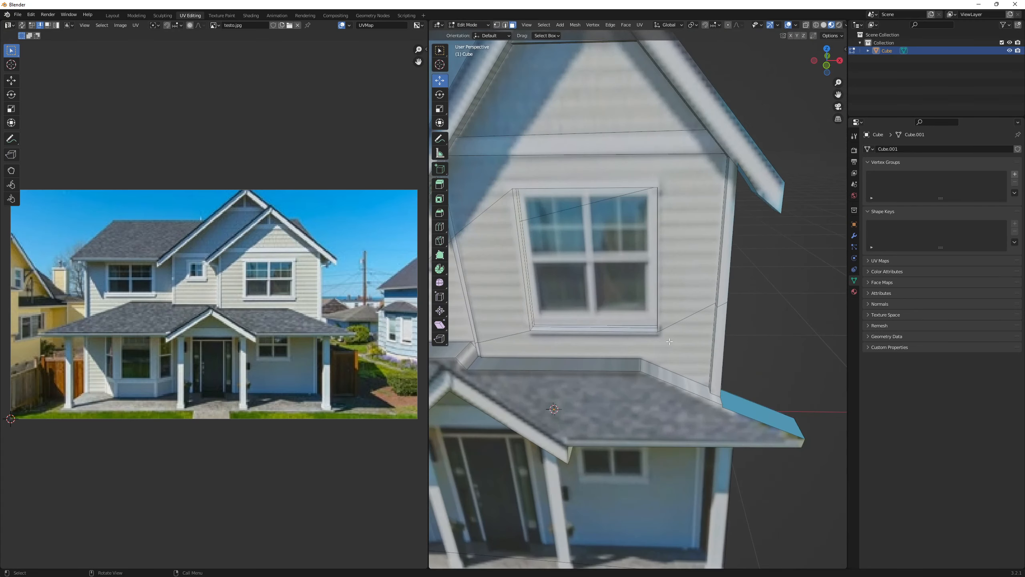
{"action": "middle_click_drag", "start_coordinate": [586, 273], "coordinate": [712, 256]}
Select the lower roof face and knife-cut the top edge of the porch gable trim from its peak down the left slope
{"action": "left_click", "coordinate": [597, 249]}
{"action": "middle_click_drag", "start_coordinate": [597, 250], "coordinate": [645, 212]}
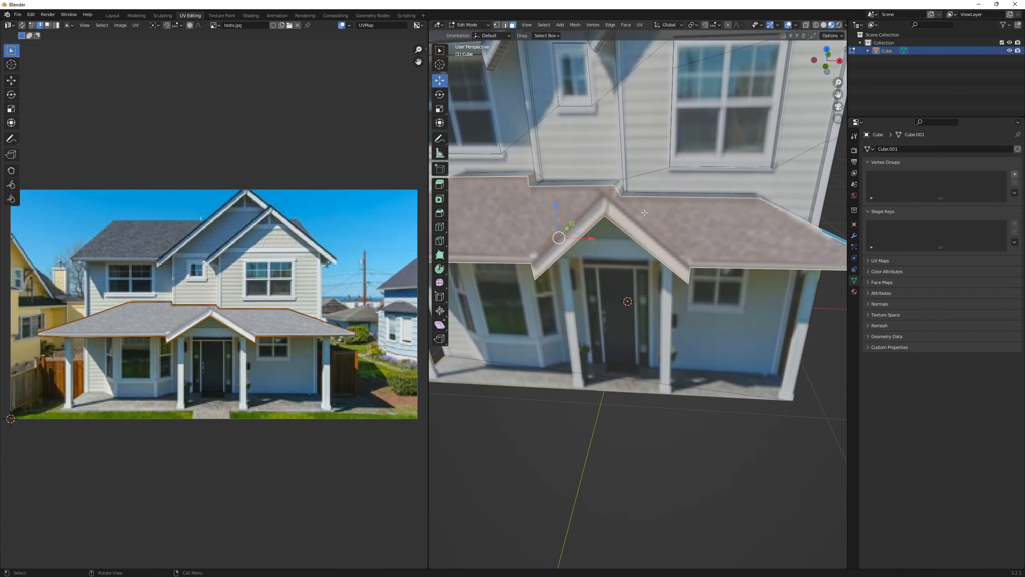
{"action": "scroll", "coordinate": [645, 212], "scroll_direction": "up", "scroll_amount": 1}
{"action": "key", "text": "q"}
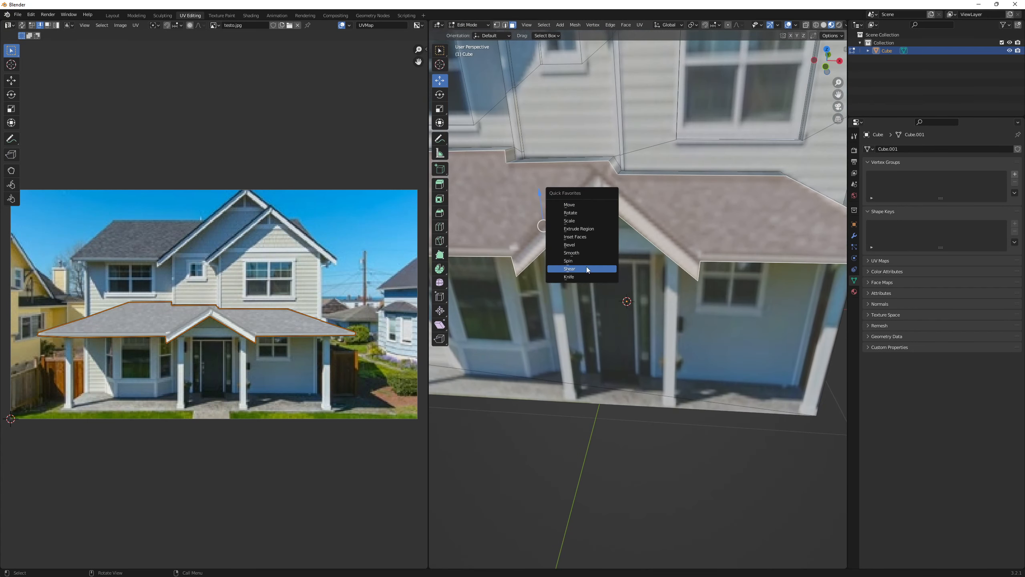
{"action": "left_click", "coordinate": [584, 275]}
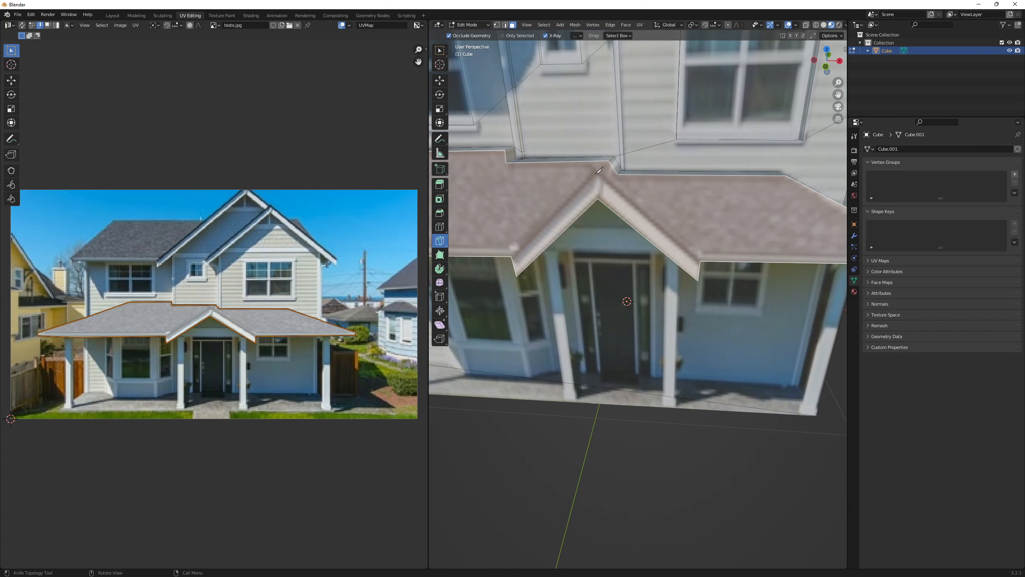
{"action": "scroll", "coordinate": [596, 174], "scroll_direction": "down", "scroll_amount": 3}
{"action": "middle_click_drag", "start_coordinate": [624, 210], "coordinate": [650, 196], "text": "shift"}
{"action": "scroll", "coordinate": [651, 197], "scroll_direction": "up", "scroll_amount": 2}
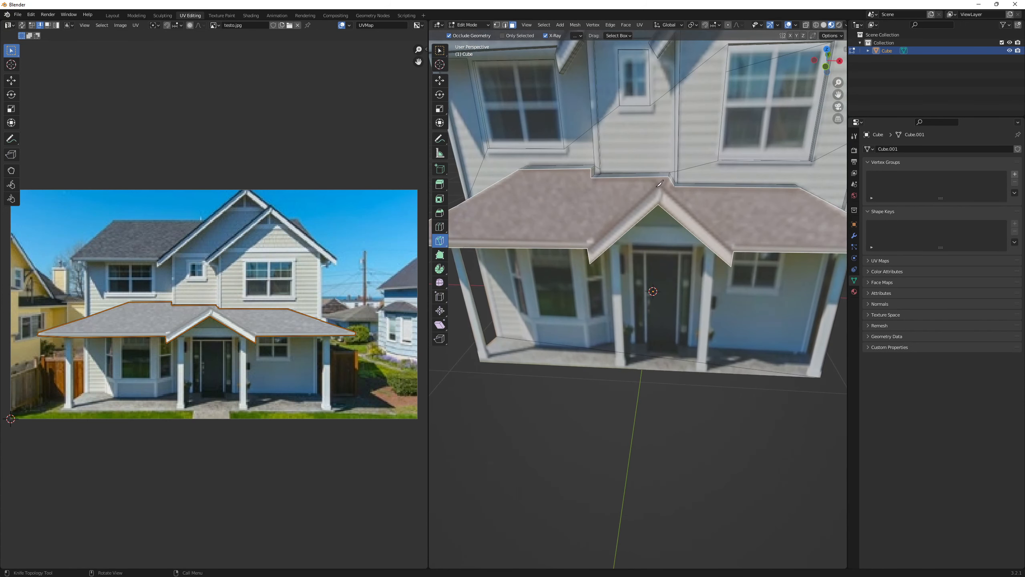
{"action": "left_click", "coordinate": [658, 187]}
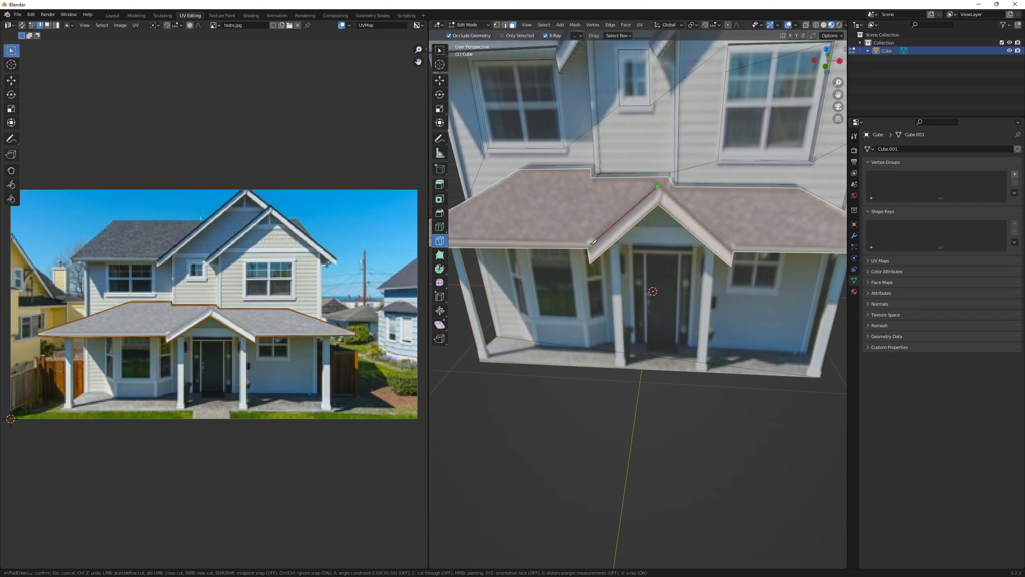
{"action": "left_click", "coordinate": [591, 243]}
Continue the knife cut along the top of the left eave trim to the lower roof's left tip
{"action": "middle_click_drag", "start_coordinate": [501, 238], "coordinate": [518, 246]}
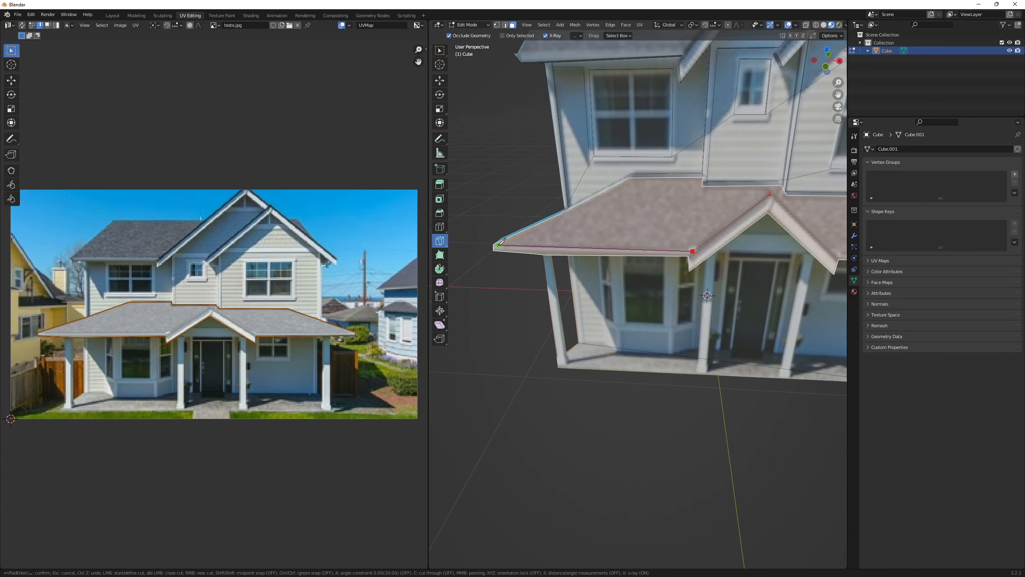
{"action": "key", "text": "shift"}
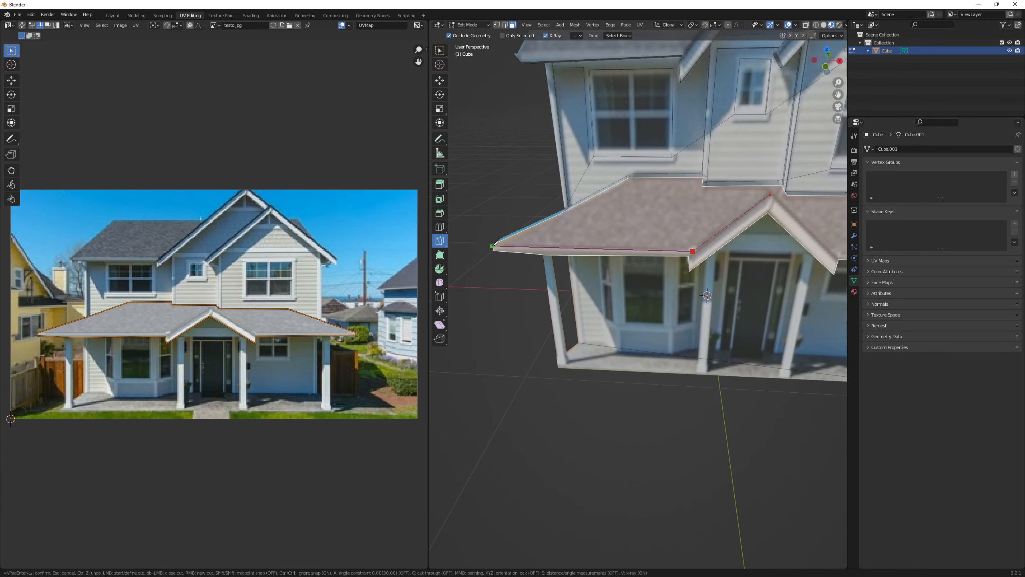
{"action": "left_click", "coordinate": [497, 243]}
{"action": "middle_click_drag", "start_coordinate": [497, 243], "coordinate": [600, 253]}
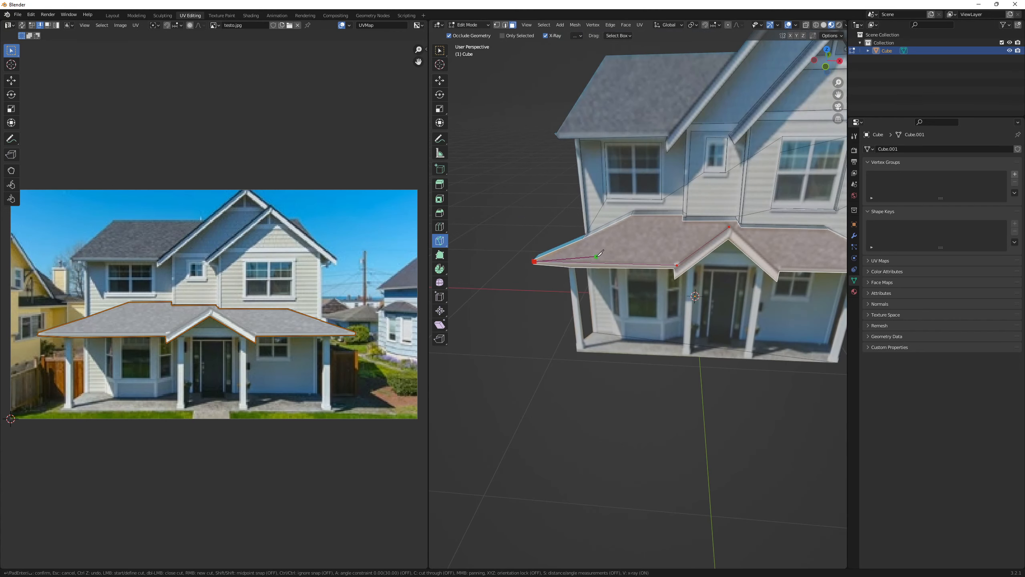
Cut down the porch gable's right slope and along the right eave to the lower roof's right tip, completing the trim outline
{"action": "middle_click_drag", "start_coordinate": [661, 261], "coordinate": [542, 193]}
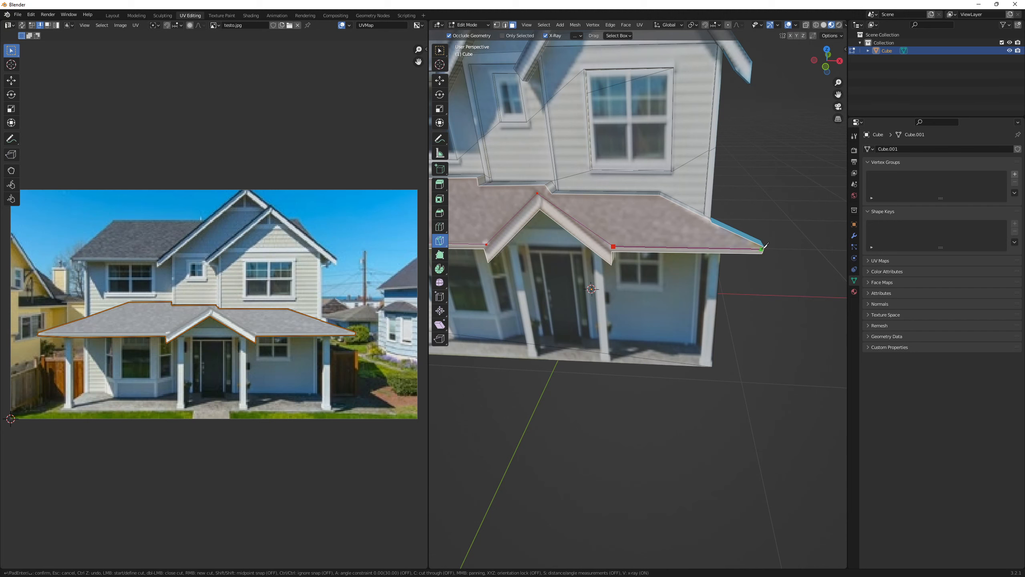
{"action": "key", "text": "ctrl"}
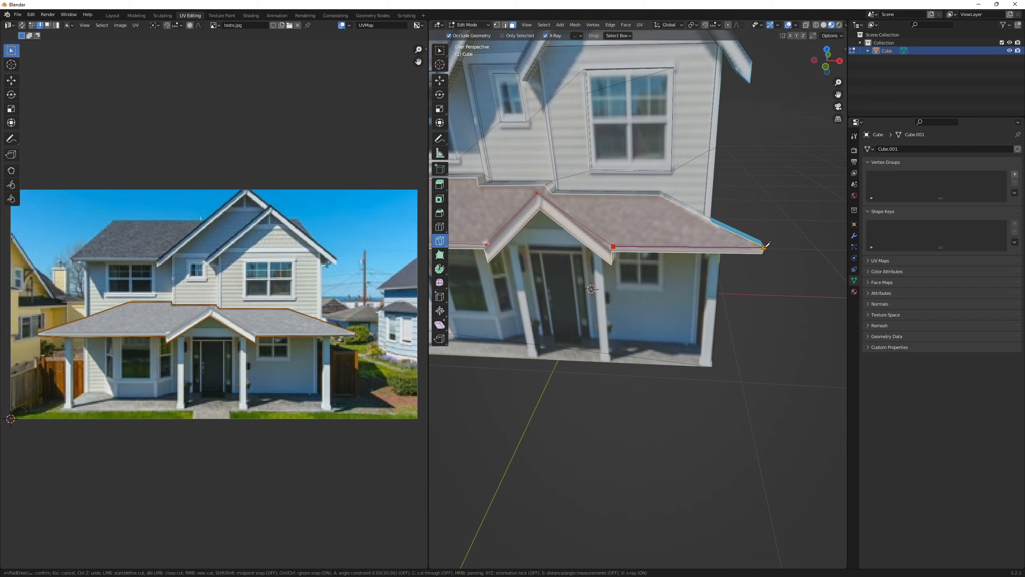
{"action": "left_click", "coordinate": [764, 247]}
{"action": "middle_click_drag", "start_coordinate": [765, 246], "coordinate": [680, 251]}
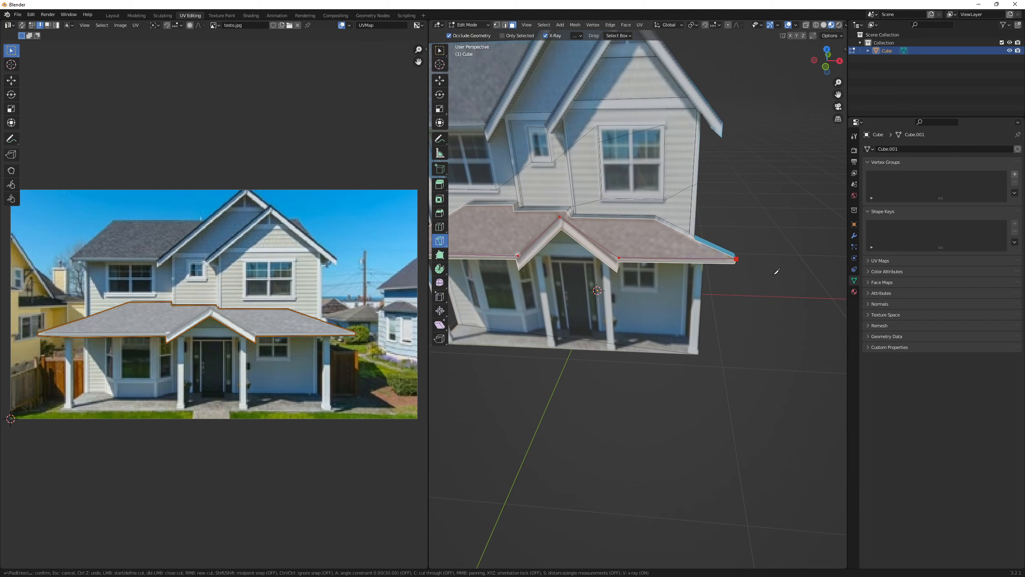
{"action": "key", "text": "Return"}
Move the lower roof's eave and gable trim face outward along the Y axis so the roof slopes away from the wall
{"action": "middle_click_drag", "start_coordinate": [775, 272], "coordinate": [560, 241]}
{"action": "scroll", "coordinate": [560, 242], "scroll_direction": "up", "scroll_amount": 1}
{"action": "key", "text": "q"}
{"action": "key", "text": "q"}
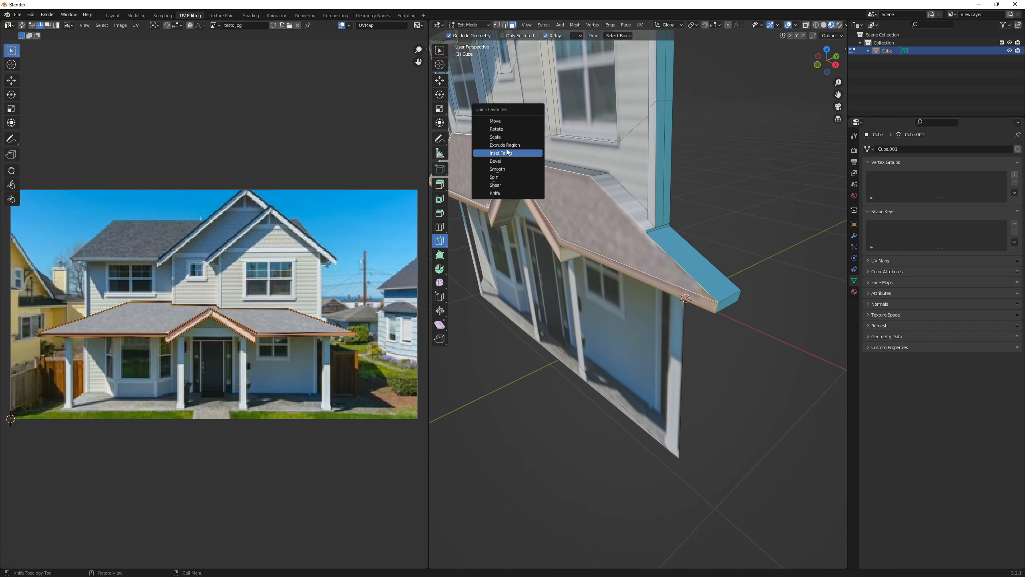
{"action": "left_click", "coordinate": [509, 122]}
{"action": "left_click", "coordinate": [526, 191]}
{"action": "mouse_move", "coordinate": [593, 216]}
{"action": "middle_mouse_down"}
{"action": "mouse_move", "coordinate": [566, 213]}
{"action": "mouse_move", "coordinate": [579, 211]}
{"action": "middle_mouse_up"}
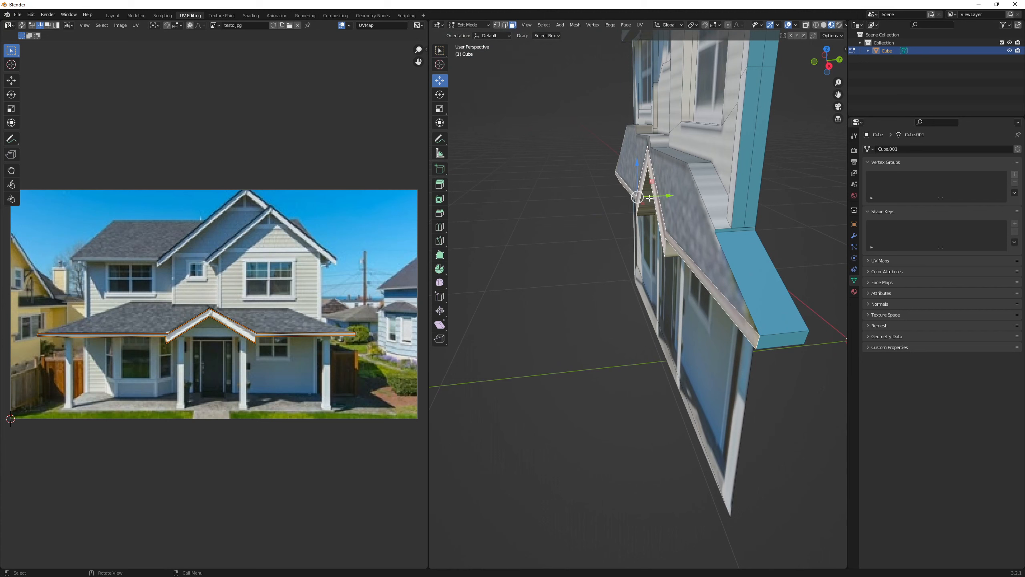
{"action": "mouse_move", "coordinate": [649, 198]}
{"action": "left_mouse_down"}
{"action": "mouse_move", "coordinate": [627, 202]}
{"action": "mouse_move", "coordinate": [638, 200]}
{"action": "left_mouse_up"}
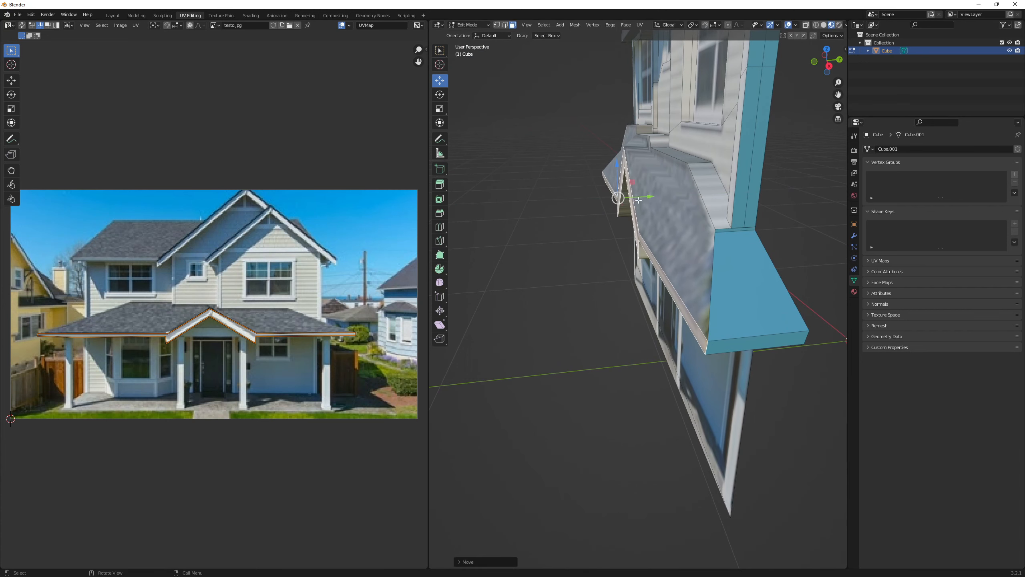
Extrude the lower roof's trim face about 0.066 m along its normal
{"action": "middle_click_drag", "start_coordinate": [638, 200], "coordinate": [651, 241]}
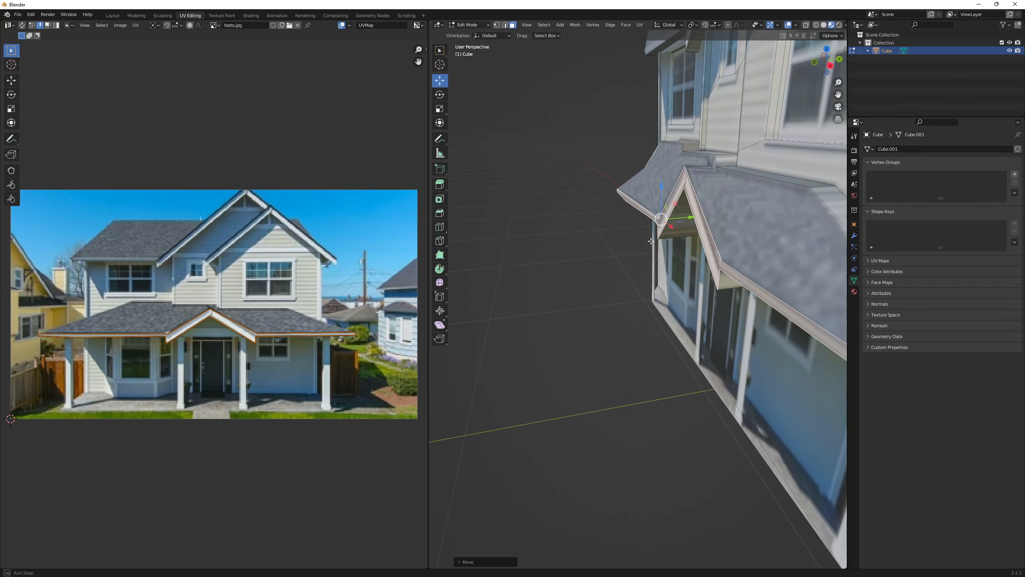
{"action": "key", "text": "e"}
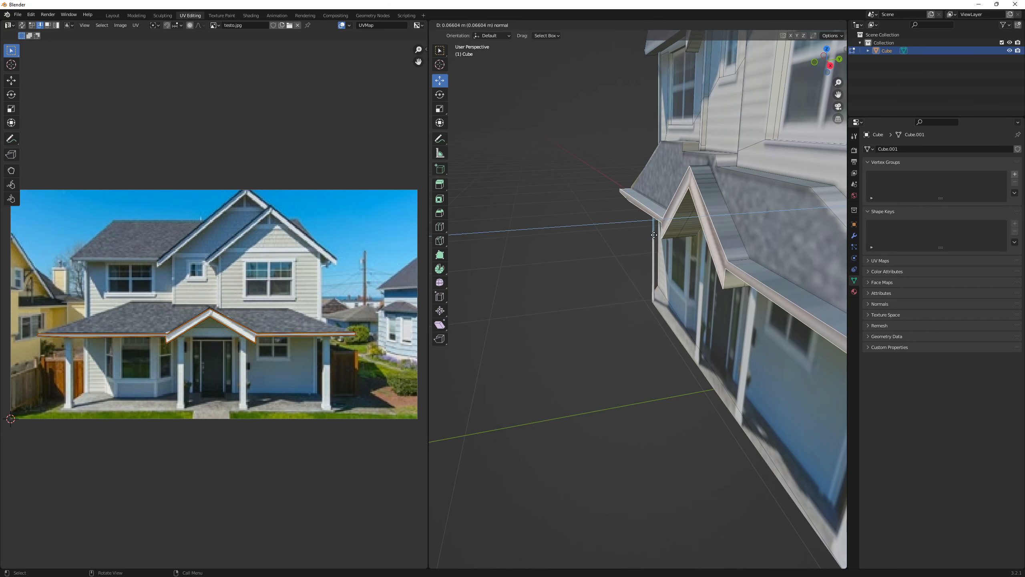
{"action": "left_click", "coordinate": [654, 235]}
Examine the extruded lower roof trim and the porch beneath it from the side and front
{"action": "middle_click_drag", "start_coordinate": [654, 235], "coordinate": [708, 238]}
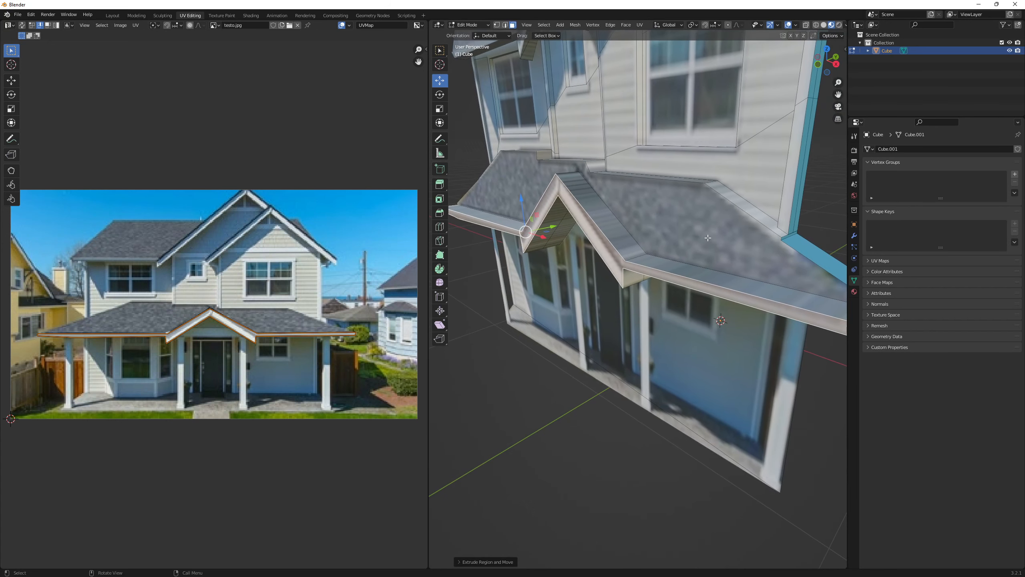
{"action": "scroll", "coordinate": [688, 242], "scroll_direction": "down", "scroll_amount": 6}
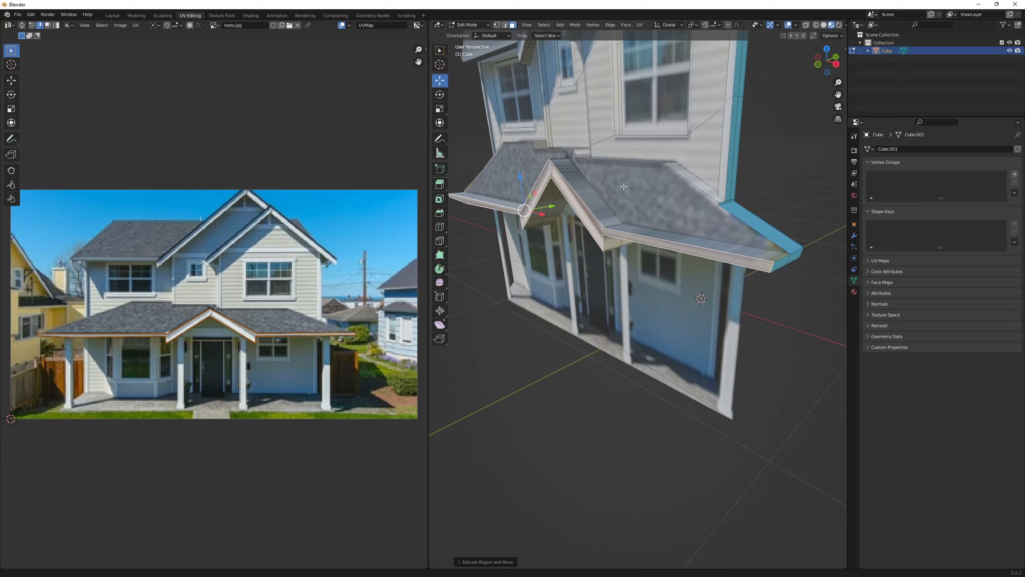
{"action": "middle_click_drag", "start_coordinate": [686, 242], "coordinate": [730, 236]}
{"action": "middle_click_drag", "start_coordinate": [587, 269], "coordinate": [694, 222], "text": "shift"}
{"action": "scroll", "coordinate": [694, 222], "scroll_direction": "up", "scroll_amount": 2}
{"action": "scroll", "coordinate": [694, 222], "scroll_direction": "up", "scroll_amount": 1}
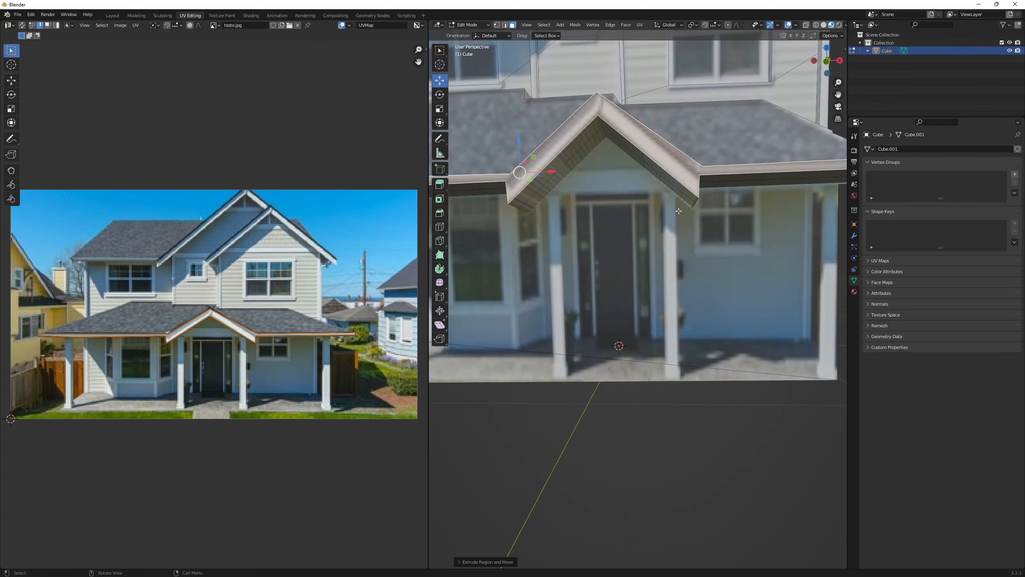
{"action": "left_click", "coordinate": [674, 211]}
{"action": "scroll", "coordinate": [712, 238], "scroll_direction": "down", "scroll_amount": 2}
{"action": "left_click", "coordinate": [777, 271]}
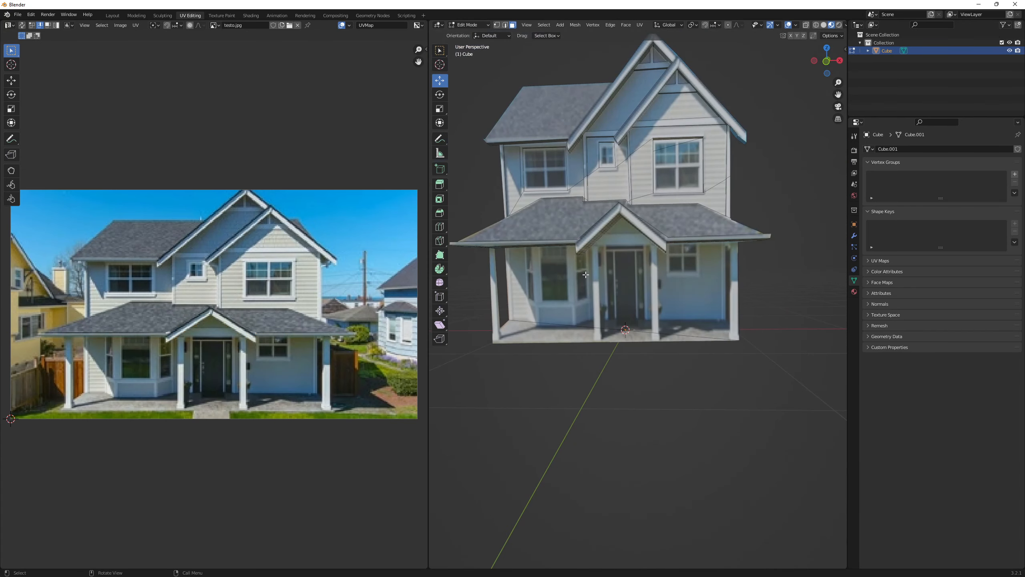
Select the porch floor face, examine it from the side and clear the selection
{"action": "middle_click_drag", "start_coordinate": [591, 300], "coordinate": [521, 304]}
{"action": "scroll", "coordinate": [566, 316], "scroll_direction": "down", "scroll_amount": 1}
{"action": "left_click", "coordinate": [579, 305]}
{"action": "scroll", "coordinate": [557, 298], "scroll_direction": "up", "scroll_amount": 3}
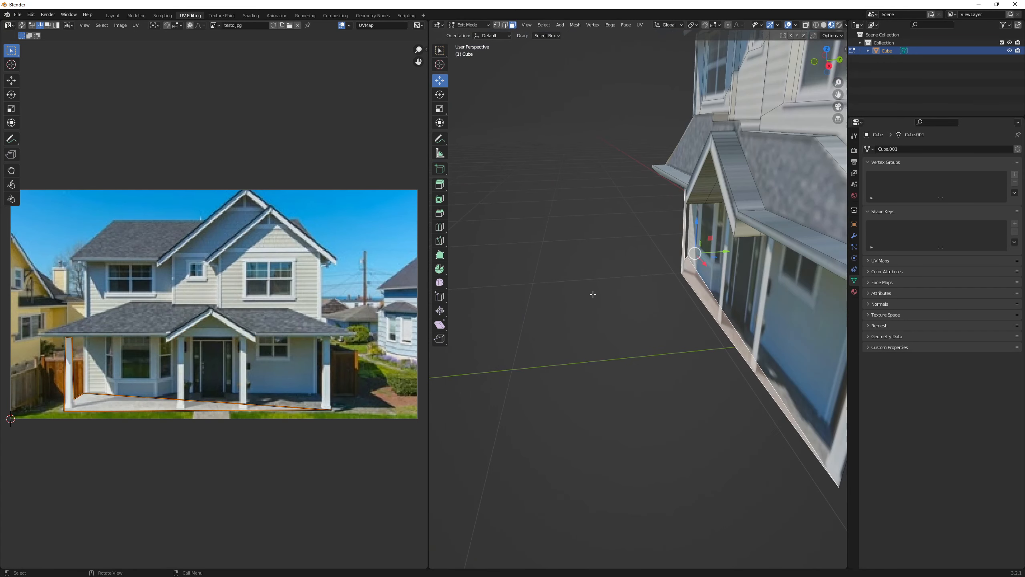
{"action": "middle_click_drag", "start_coordinate": [593, 294], "coordinate": [664, 289]}
{"action": "left_click", "coordinate": [598, 341]}
{"action": "scroll", "coordinate": [597, 341], "scroll_direction": "up", "scroll_amount": 1}
{"action": "middle_click_drag", "start_coordinate": [597, 341], "coordinate": [613, 294]}
{"action": "scroll", "coordinate": [587, 336], "scroll_direction": "down", "scroll_amount": 1}
{"action": "scroll", "coordinate": [621, 287], "scroll_direction": "up", "scroll_amount": 1}
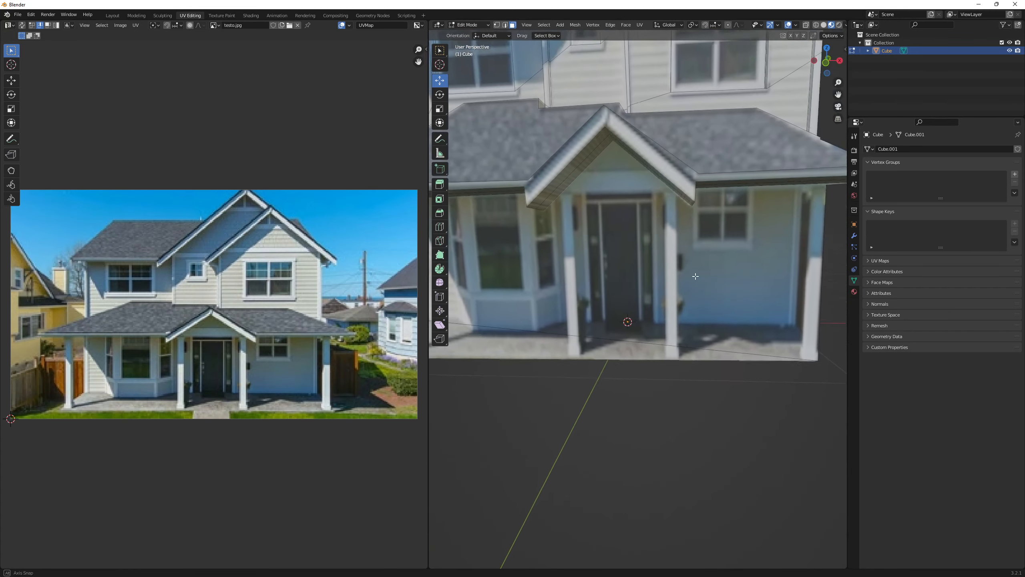
{"action": "middle_click_drag", "start_coordinate": [689, 258], "coordinate": [624, 238], "text": "shift"}
{"action": "left_click", "coordinate": [625, 235]}
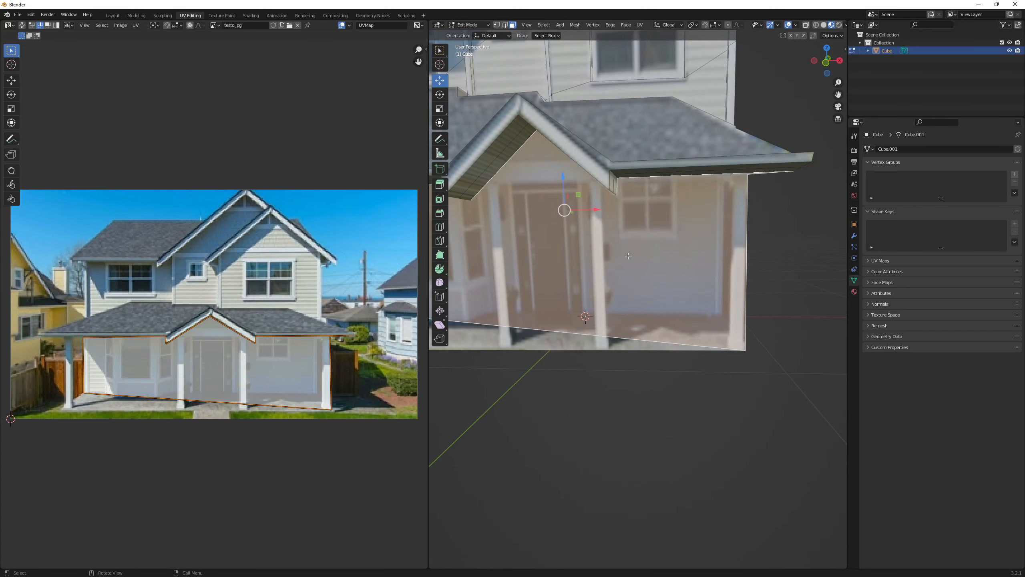
{"action": "middle_click_drag", "start_coordinate": [595, 276], "coordinate": [711, 283], "text": "shift"}
{"action": "scroll", "coordinate": [727, 280], "scroll_direction": "down", "scroll_amount": 4}
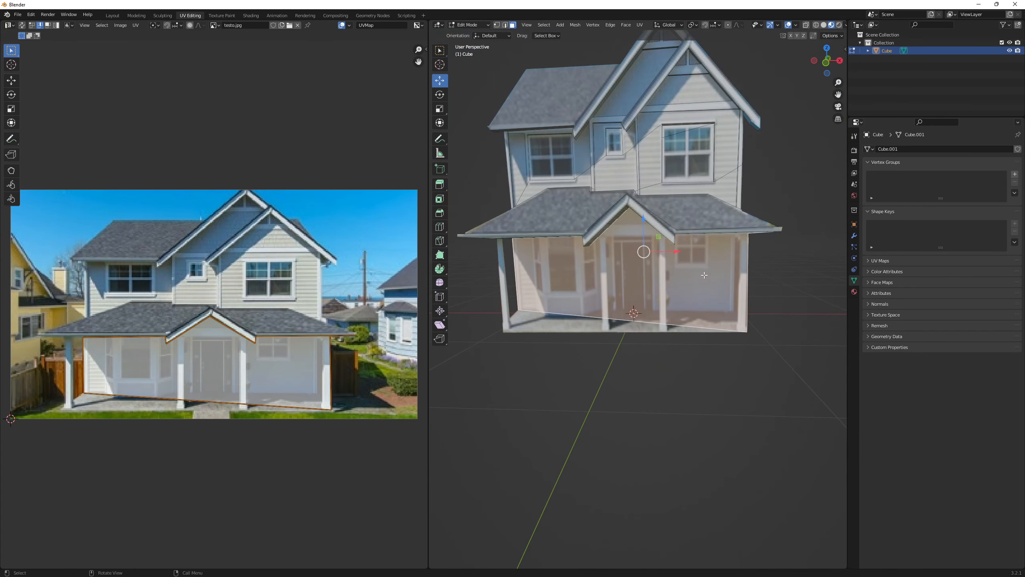
{"action": "scroll", "coordinate": [758, 274], "scroll_direction": "up", "scroll_amount": 5}
{"action": "scroll", "coordinate": [758, 275], "scroll_direction": "up", "scroll_amount": 1}
{"action": "key", "text": "q"}
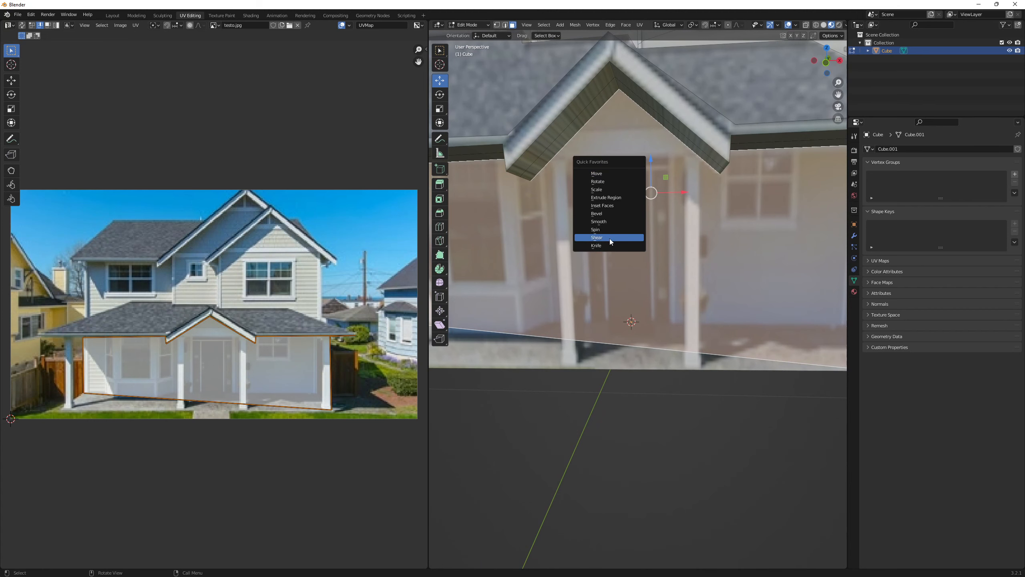
{"action": "scroll", "coordinate": [666, 279], "scroll_direction": "down", "scroll_amount": 1}
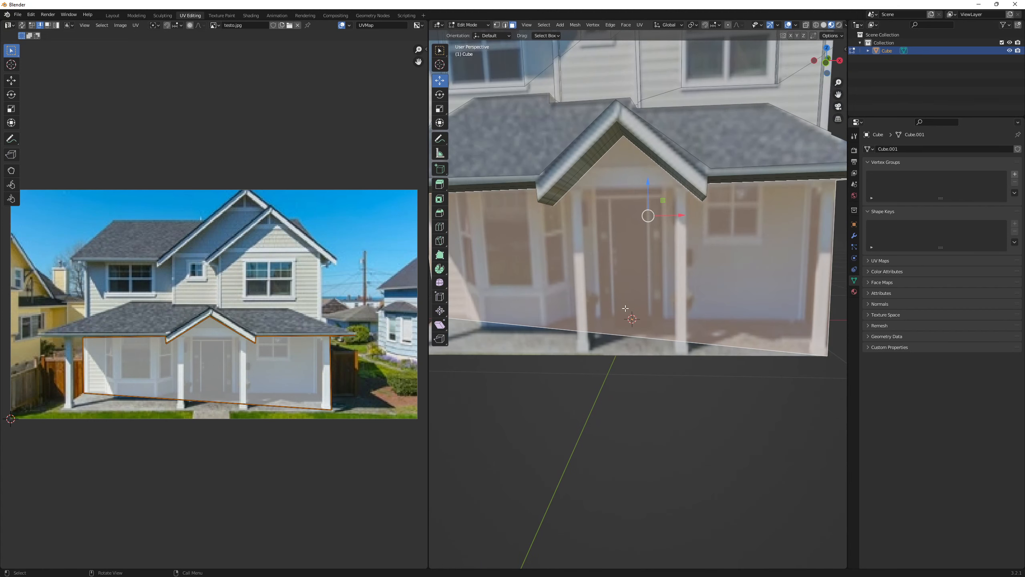
{"action": "left_click", "coordinate": [628, 361]}
Knife-cut the outline of the doorway opening between the two middle porch posts, from the beam's underside down to the porch's front edge
{"action": "key", "text": "q"}
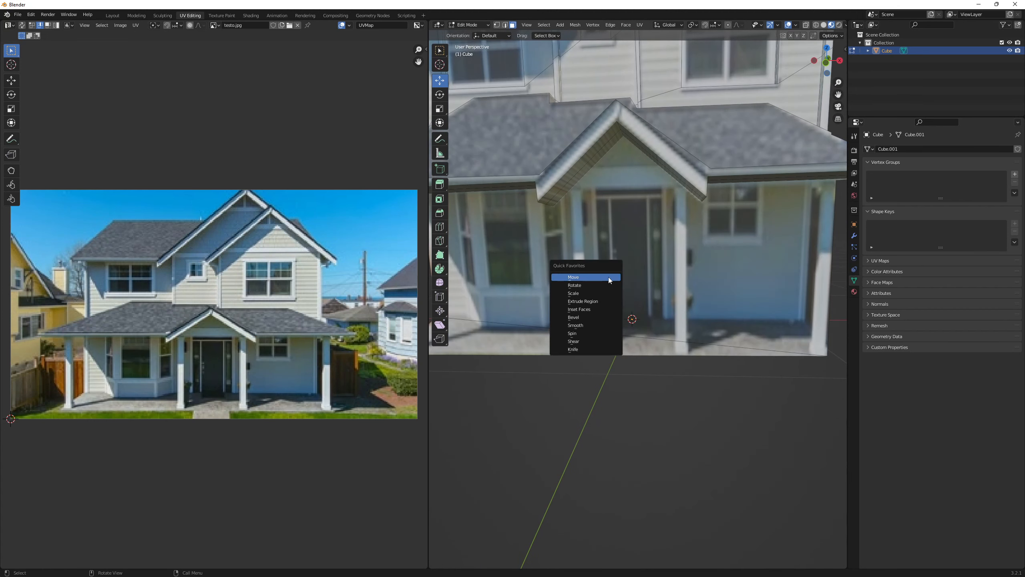
{"action": "left_click", "coordinate": [580, 348]}
{"action": "mouse_move", "coordinate": [607, 324]}
{"action": "middle_mouse_down"}
{"action": "mouse_move", "coordinate": [561, 348]}
{"action": "mouse_move", "coordinate": [613, 320]}
{"action": "middle_mouse_up"}
{"action": "scroll", "coordinate": [621, 306], "scroll_direction": "down", "scroll_amount": 3}
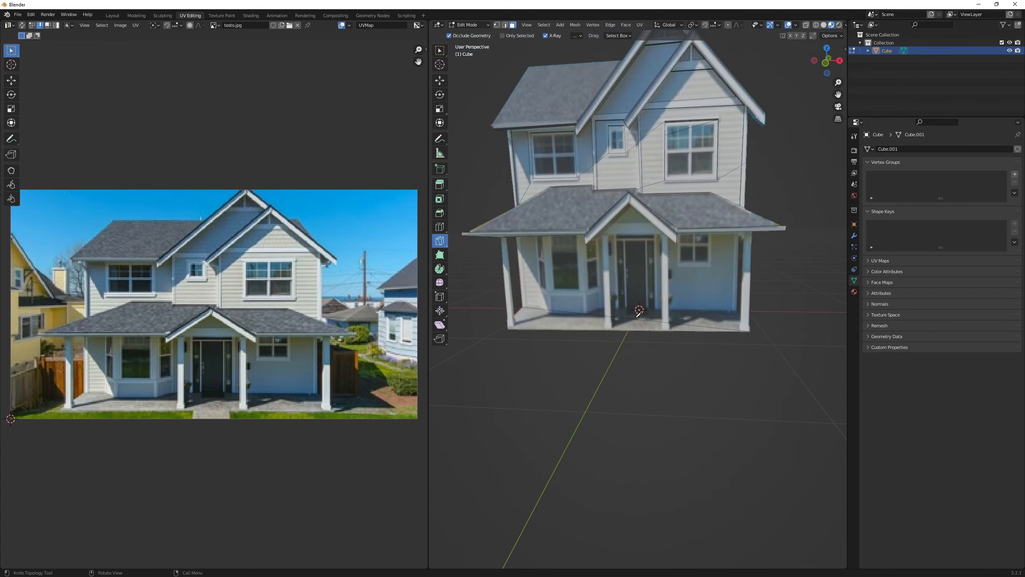
{"action": "scroll", "coordinate": [622, 305], "scroll_direction": "up", "scroll_amount": 1}
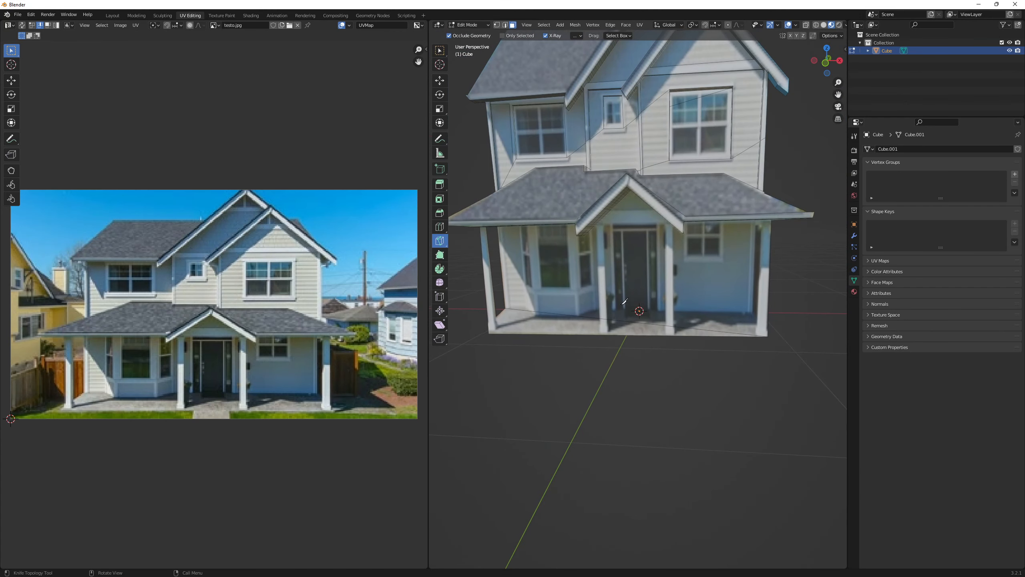
{"action": "middle_click_drag", "start_coordinate": [625, 301], "coordinate": [678, 228]}
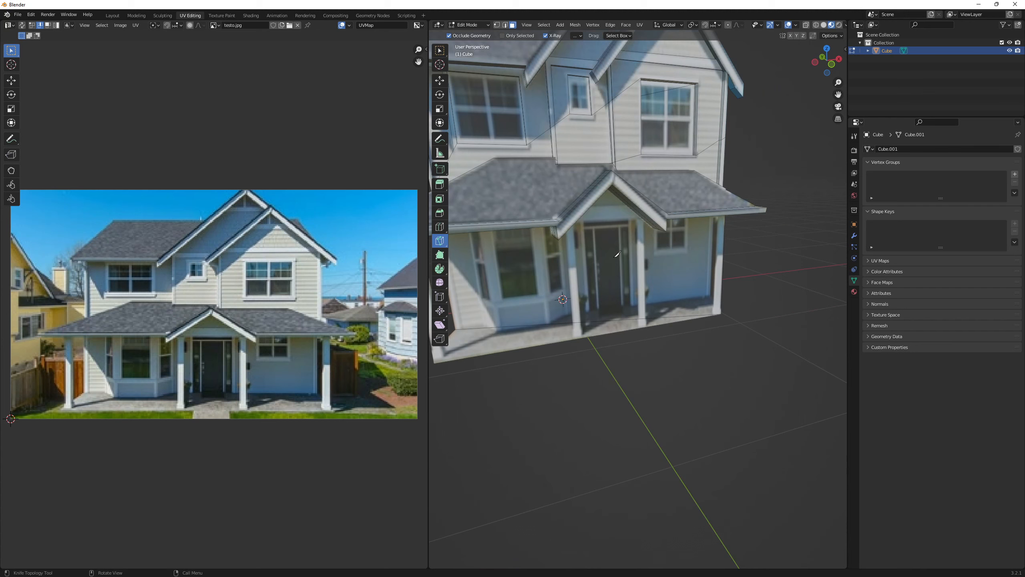
{"action": "scroll", "coordinate": [615, 256], "scroll_direction": "up", "scroll_amount": 3}
{"action": "middle_click_drag", "start_coordinate": [613, 258], "coordinate": [598, 238]}
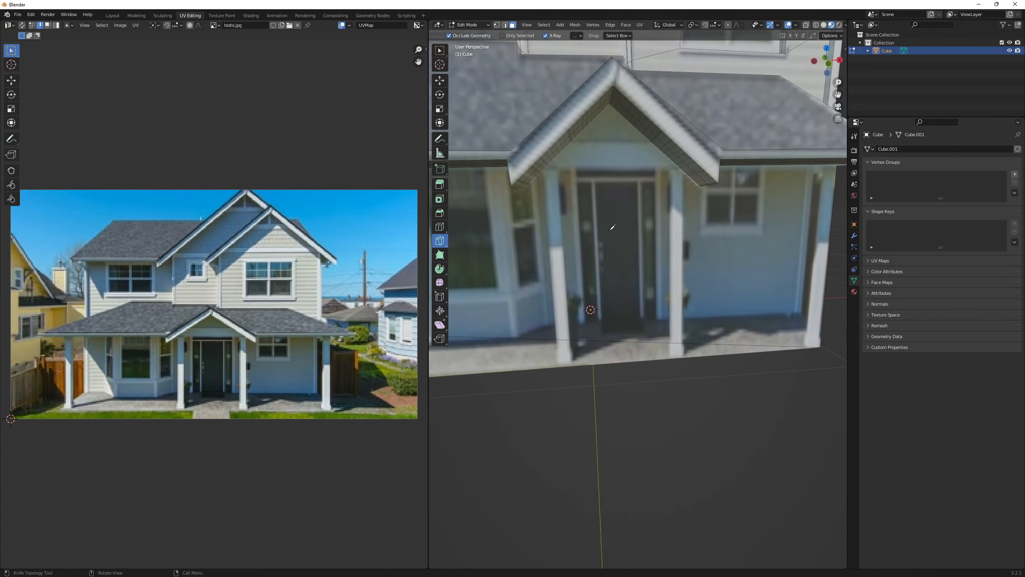
{"action": "scroll", "coordinate": [605, 224], "scroll_direction": "down", "scroll_amount": 1}
{"action": "middle_click_drag", "start_coordinate": [612, 193], "coordinate": [593, 189]}
{"action": "scroll", "coordinate": [600, 170], "scroll_direction": "up", "scroll_amount": 2}
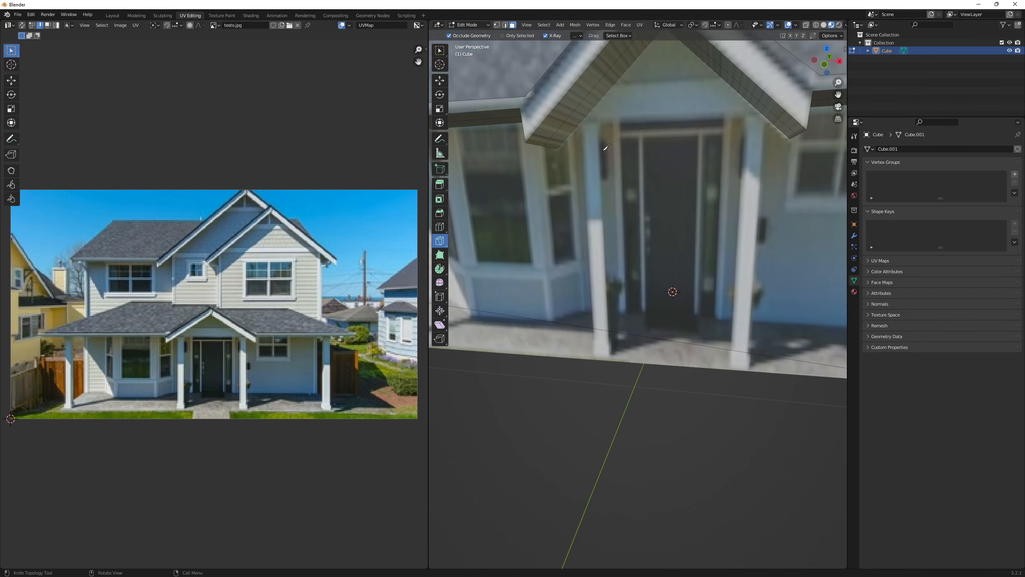
{"action": "left_click", "coordinate": [598, 122]}
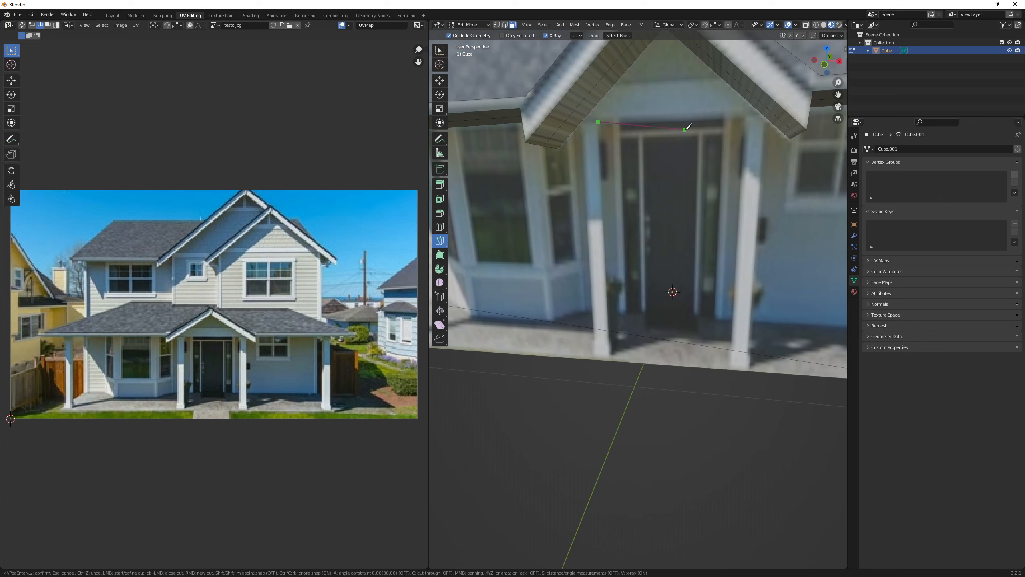
{"action": "left_click", "coordinate": [745, 117]}
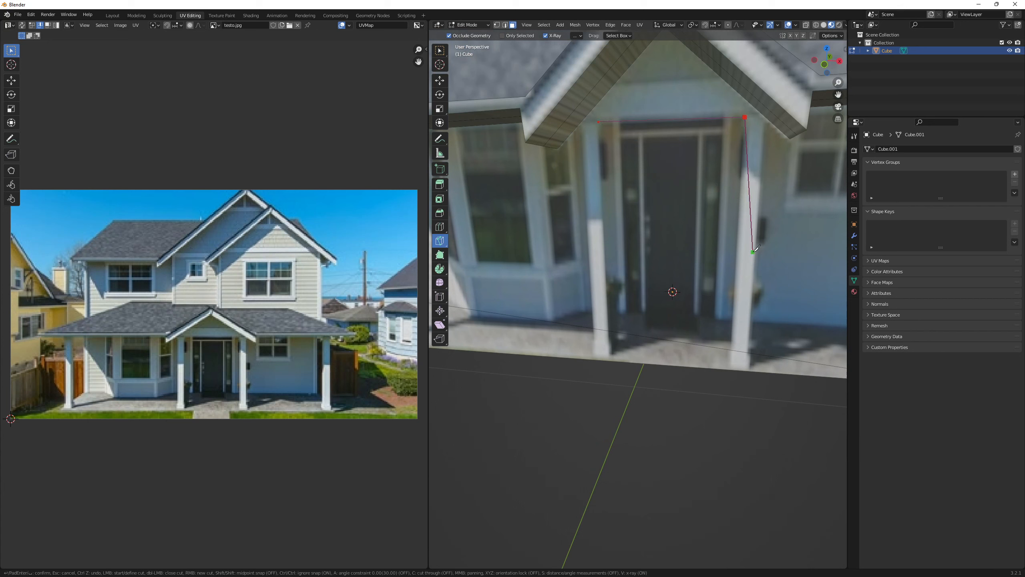
{"action": "left_click", "coordinate": [730, 369]}
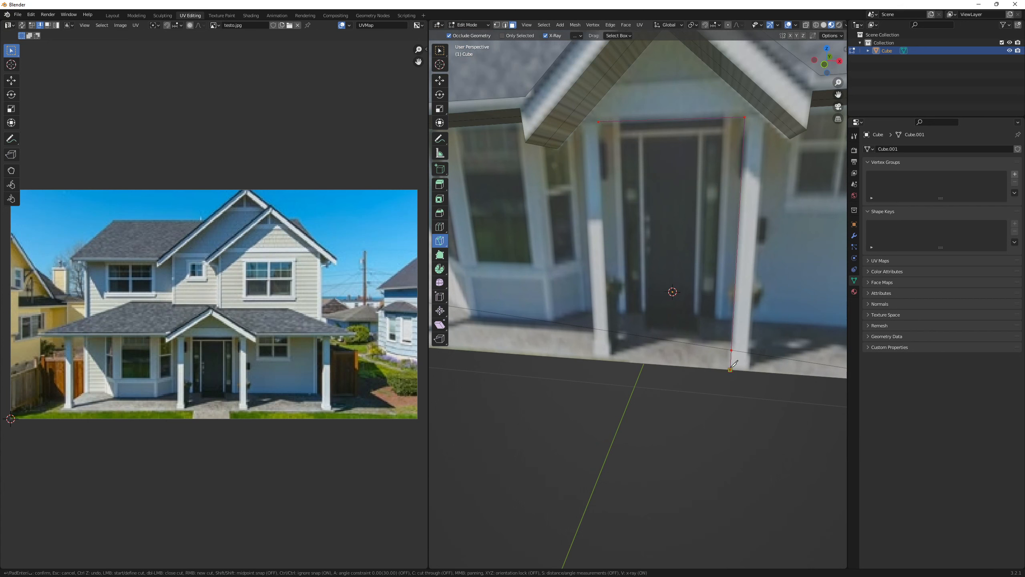
{"action": "left_click", "coordinate": [612, 359]}
Knife-cut a horizontal line across the porch gable along the top of the beam above the doorway
{"action": "scroll", "coordinate": [602, 123], "scroll_direction": "down", "scroll_amount": 2}
{"action": "middle_click_drag", "start_coordinate": [684, 172], "coordinate": [722, 178]}
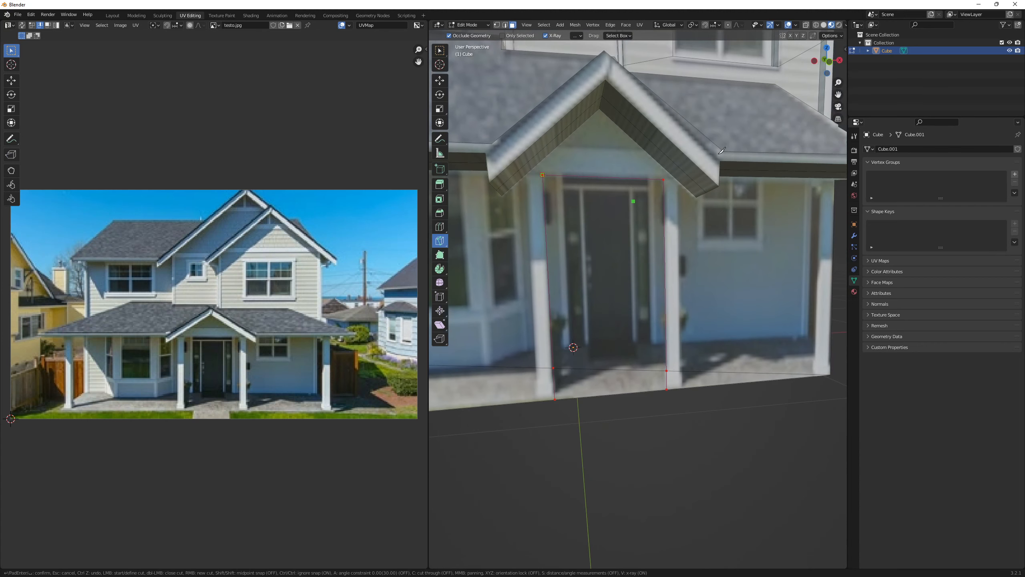
{"action": "scroll", "coordinate": [720, 177], "scroll_direction": "up", "scroll_amount": 1}
{"action": "middle_click_drag", "start_coordinate": [618, 121], "coordinate": [591, 124]}
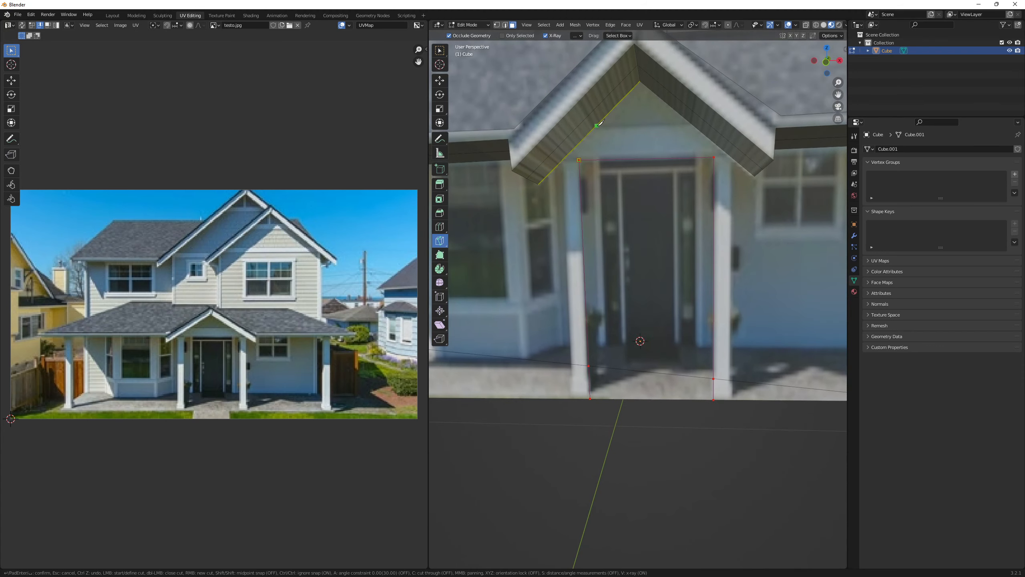
{"action": "left_click", "coordinate": [597, 127]}
{"action": "scroll", "coordinate": [638, 176], "scroll_direction": "down", "scroll_amount": 1}
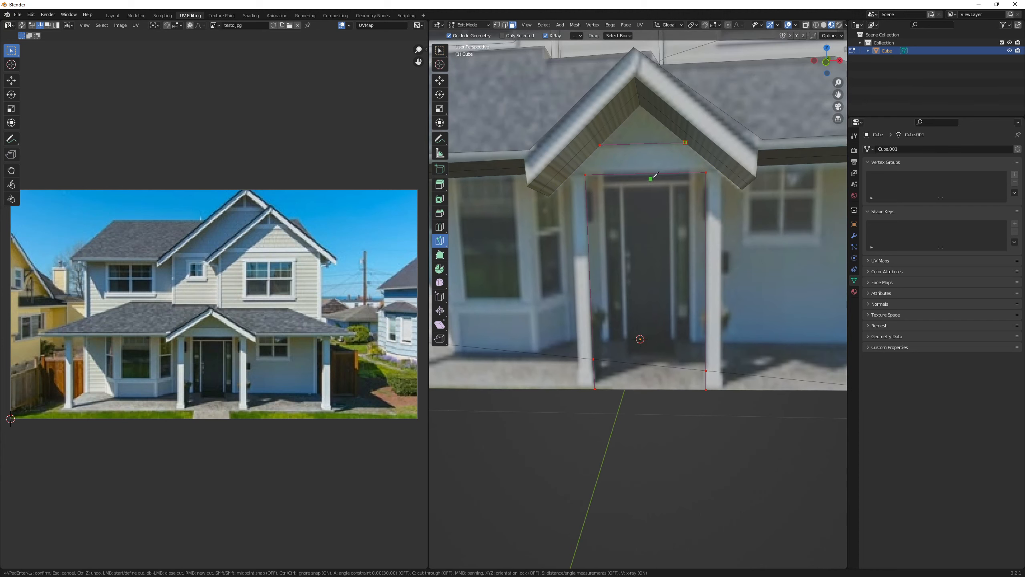
{"action": "middle_click_drag", "start_coordinate": [652, 176], "coordinate": [539, 200]}
{"action": "key", "text": "Return"}
Knife-cut the outer edge of the left middle porch post from the gable's underside down to the porch's front edge
{"action": "scroll", "coordinate": [631, 198], "scroll_direction": "up", "scroll_amount": 2}
{"action": "scroll", "coordinate": [636, 205], "scroll_direction": "down", "scroll_amount": 2}
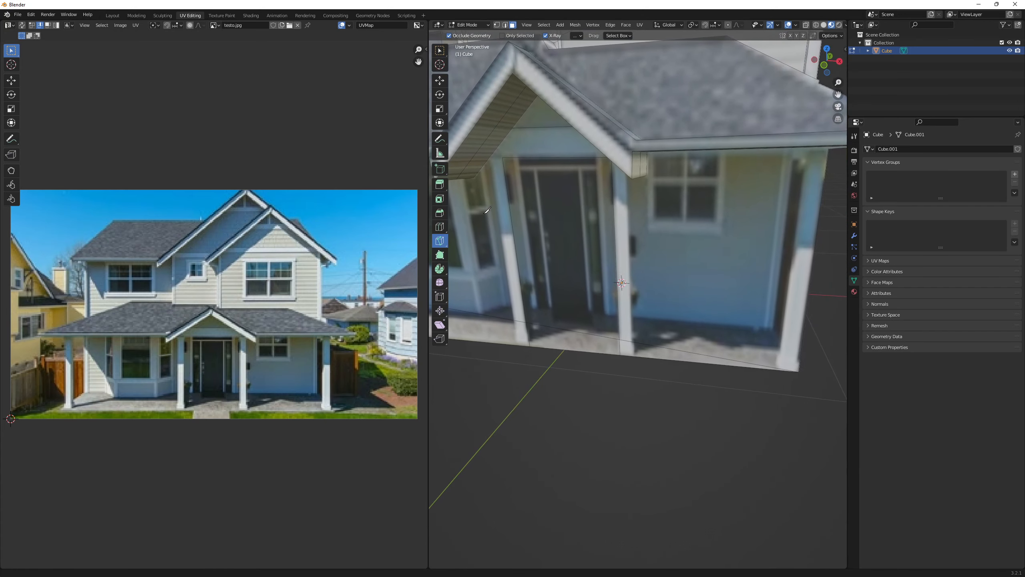
{"action": "key", "text": "shift+space"}
{"action": "left_click", "coordinate": [484, 73]}
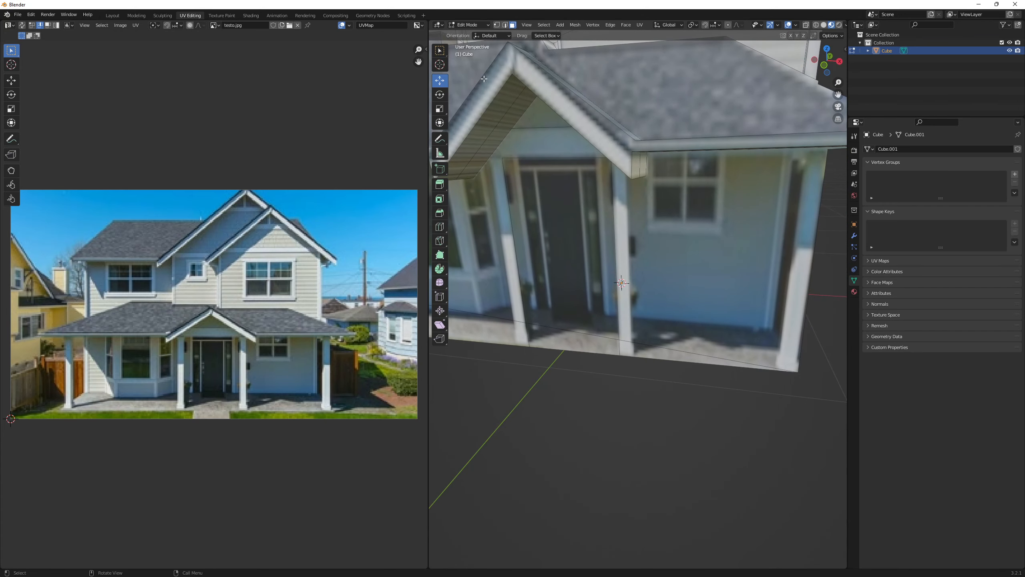
{"action": "key", "text": "a"}
{"action": "middle_click_drag", "start_coordinate": [537, 135], "coordinate": [589, 188]}
{"action": "key", "text": "q"}
{"action": "left_click", "coordinate": [573, 261]}
{"action": "scroll", "coordinate": [547, 197], "scroll_direction": "up", "scroll_amount": 5}
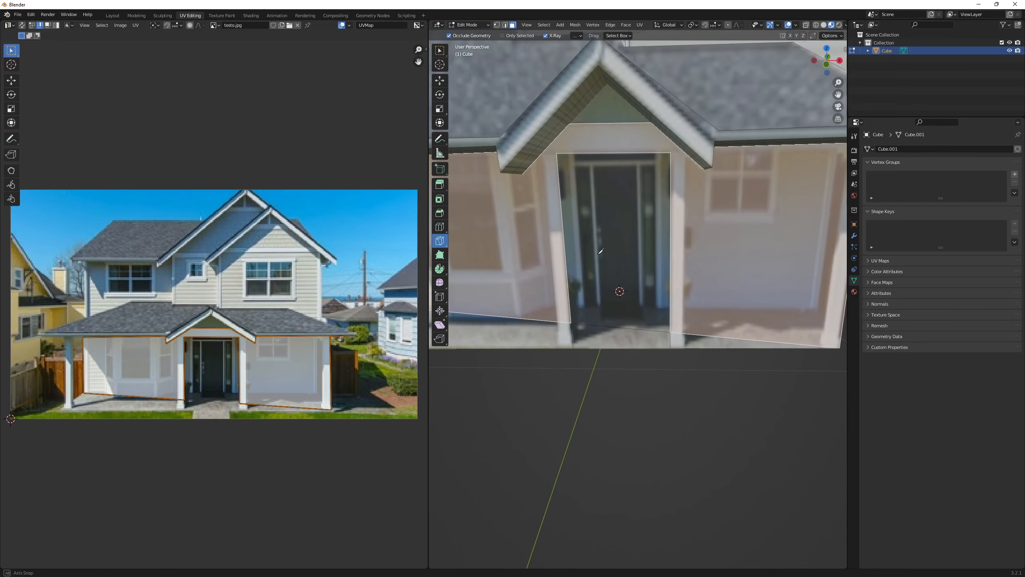
{"action": "middle_click_drag", "start_coordinate": [547, 198], "coordinate": [533, 139]}
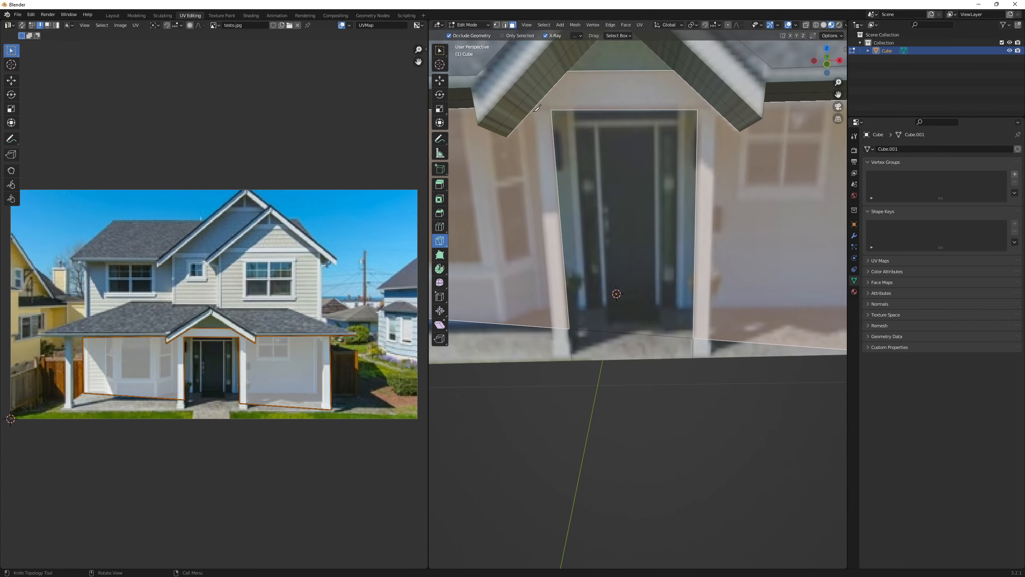
{"action": "left_click", "coordinate": [535, 107]}
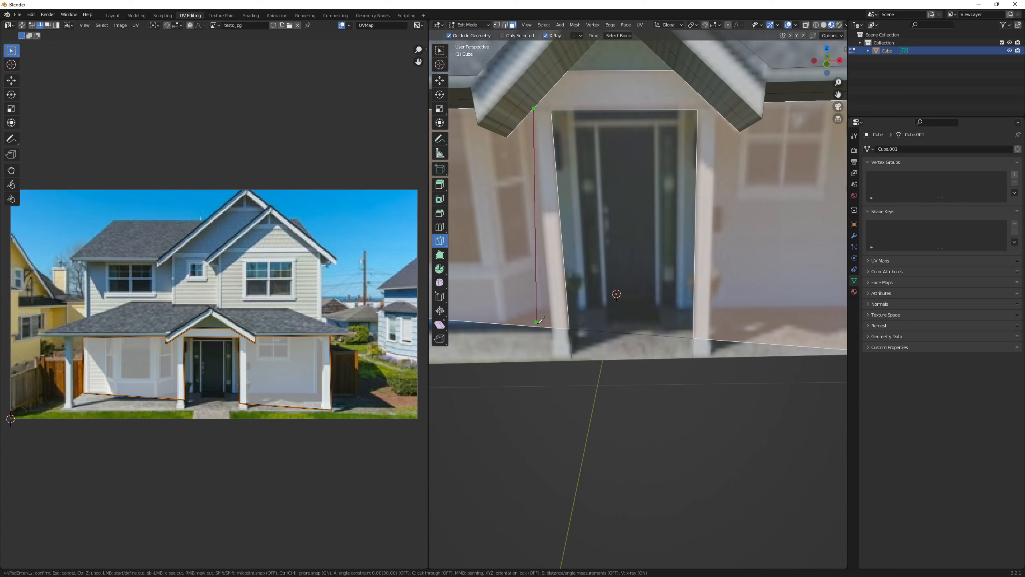
{"action": "left_click", "coordinate": [554, 359]}
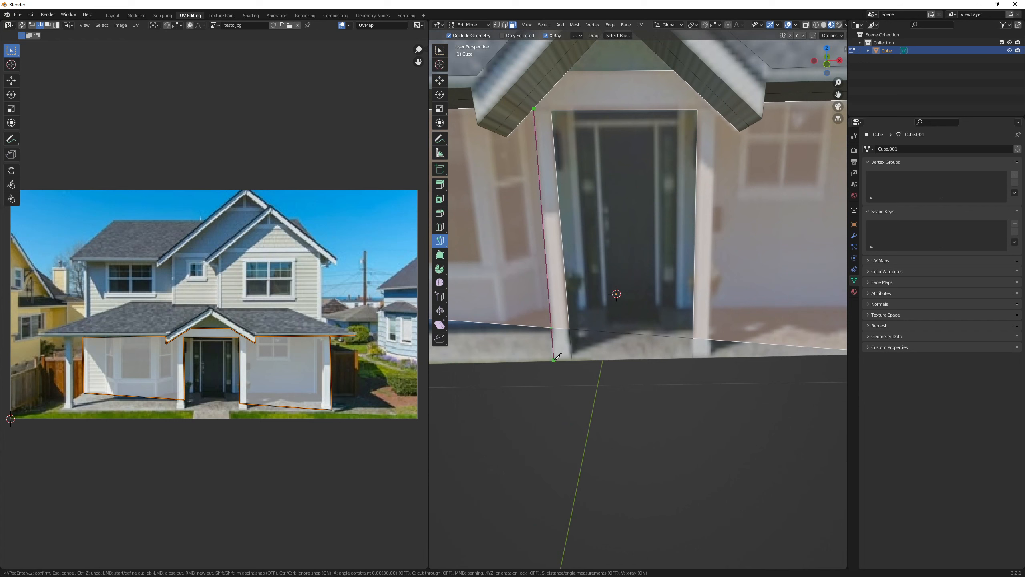
{"action": "left_click", "coordinate": [558, 357]}
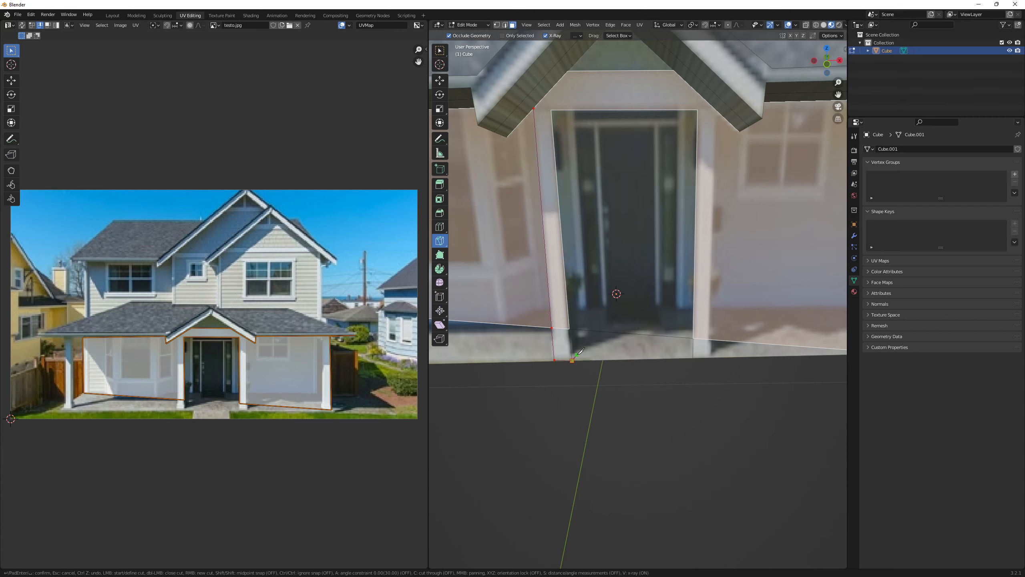
Knife-cut the outer edge of the right middle porch post from the gable's underside down to the porch's front edge
{"action": "middle_click_drag", "start_coordinate": [579, 351], "coordinate": [557, 339]}
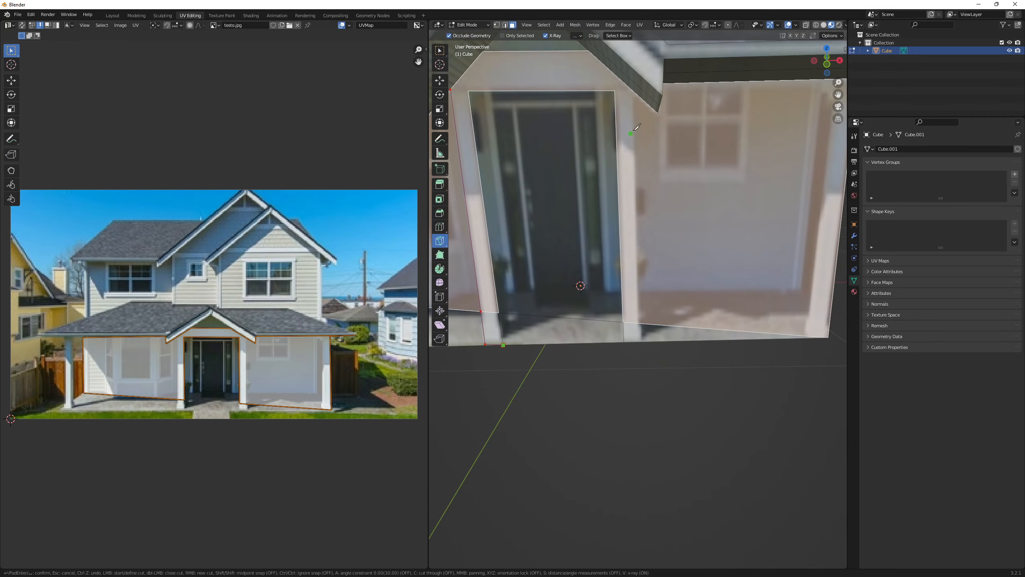
{"action": "left_click", "coordinate": [632, 91]}
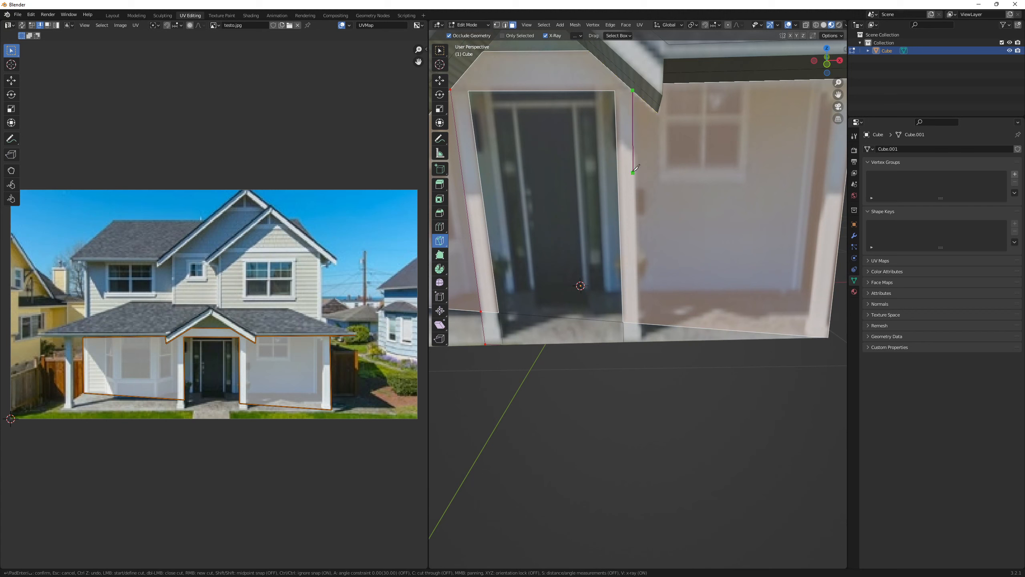
{"action": "left_click", "coordinate": [642, 341]}
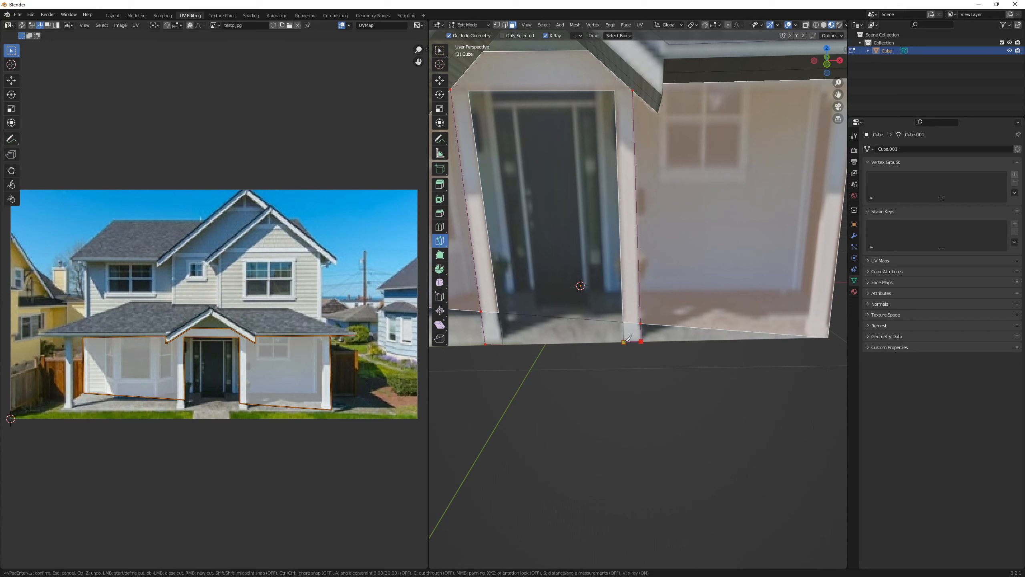
{"action": "scroll", "coordinate": [637, 332], "scroll_direction": "down", "scroll_amount": 2}
{"action": "key", "text": "Return"}
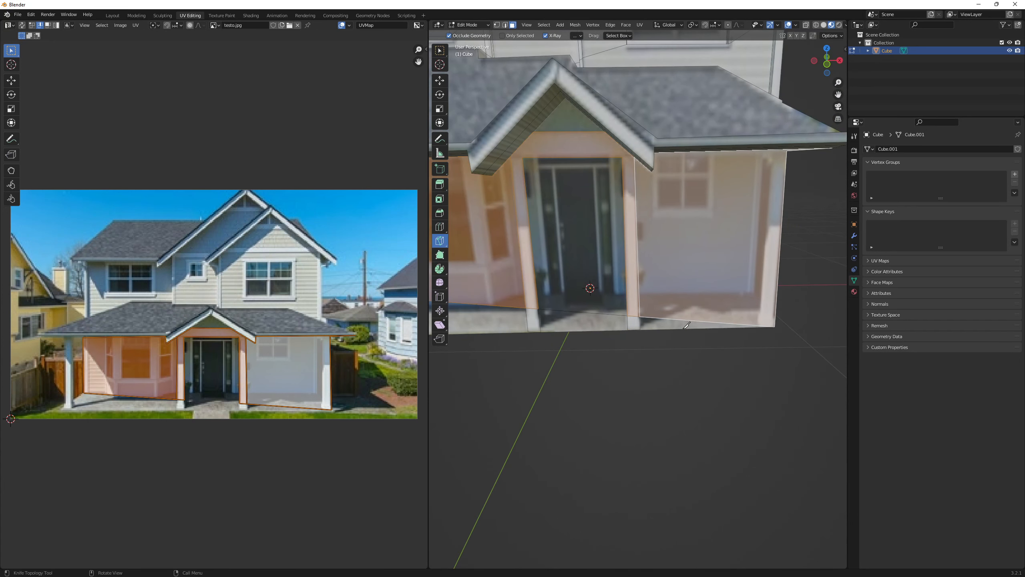
Select the doorway beam and post faces including the post bases, and extrude them about 0.079 m along their normal
{"action": "key", "text": "q"}
{"action": "left_click", "coordinate": [641, 257]}
{"action": "left_click", "coordinate": [651, 352]}
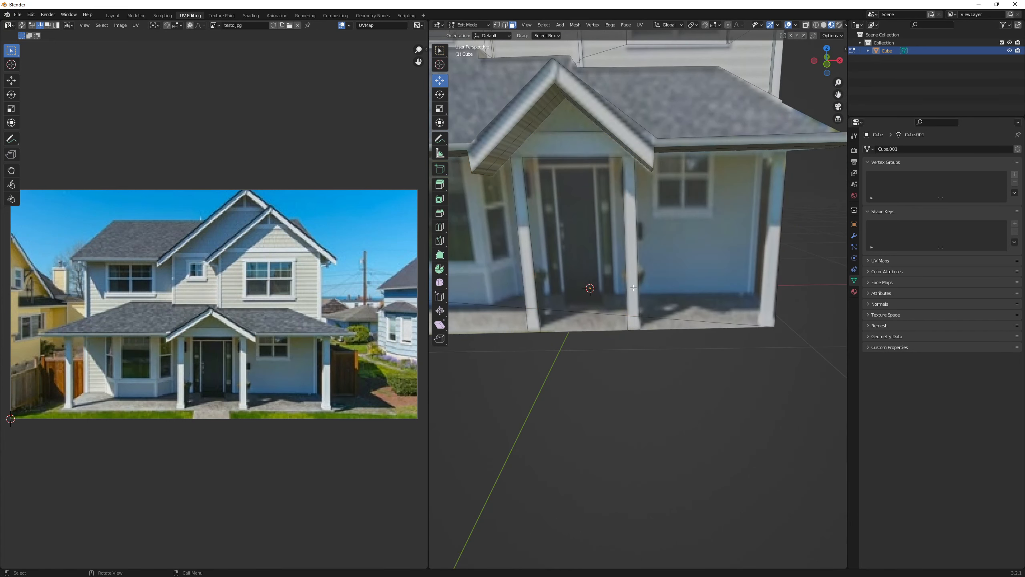
{"action": "left_click", "coordinate": [607, 230]}
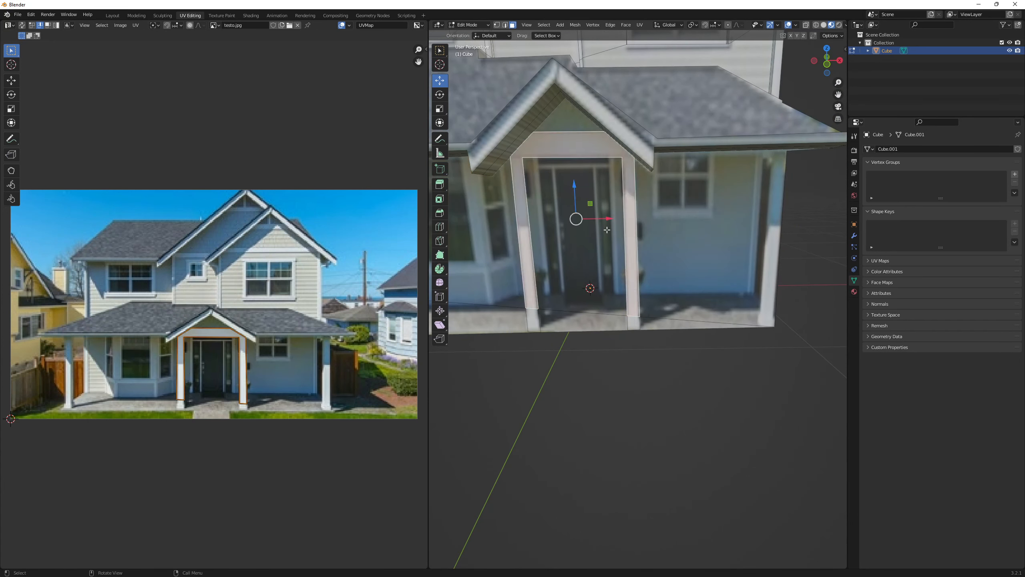
{"action": "left_click", "coordinate": [532, 321], "text": "shift"}
{"action": "middle_click_drag", "start_coordinate": [579, 228], "coordinate": [598, 271]}
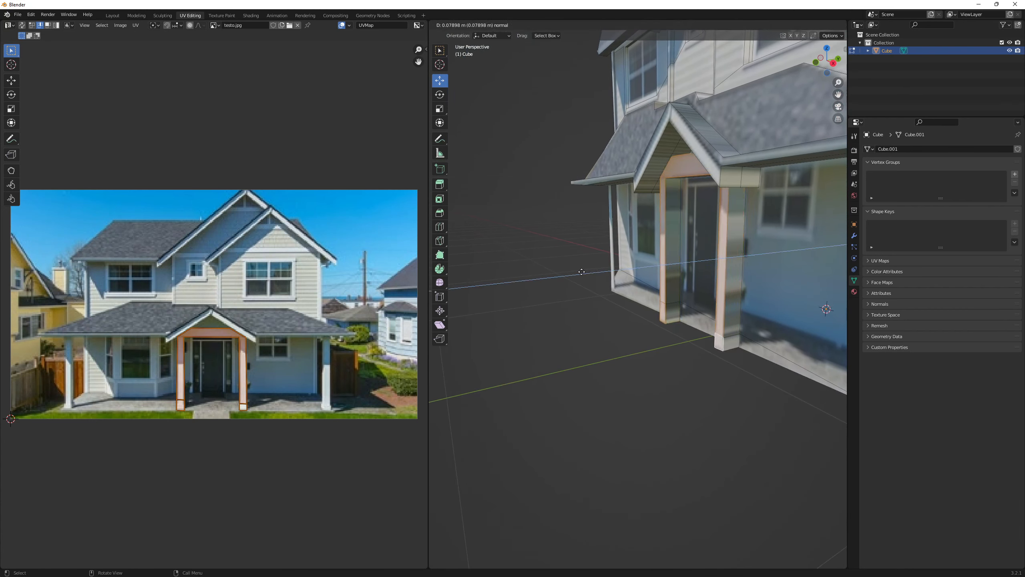
{"action": "left_click", "coordinate": [582, 274]}
Examine the extruded porch frame from both sides, select the front door face and clear the selection
{"action": "middle_click_drag", "start_coordinate": [583, 273], "coordinate": [569, 256]}
{"action": "scroll", "coordinate": [566, 270], "scroll_direction": "up", "scroll_amount": 5}
{"action": "scroll", "coordinate": [568, 262], "scroll_direction": "down", "scroll_amount": 5}
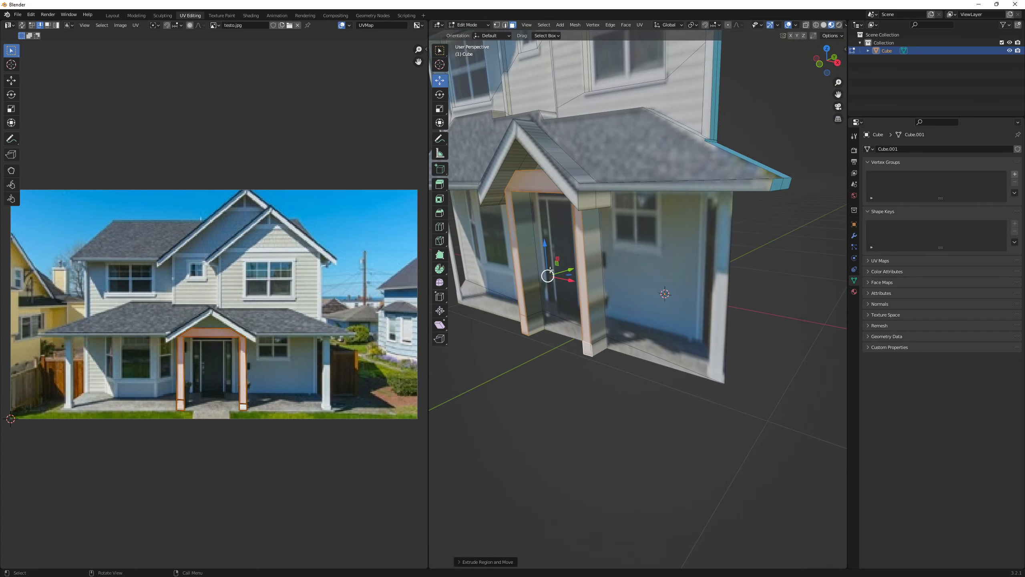
{"action": "middle_click_drag", "start_coordinate": [549, 270], "coordinate": [652, 300]}
{"action": "left_click", "coordinate": [688, 265]}
{"action": "scroll", "coordinate": [686, 263], "scroll_direction": "up", "scroll_amount": 2}
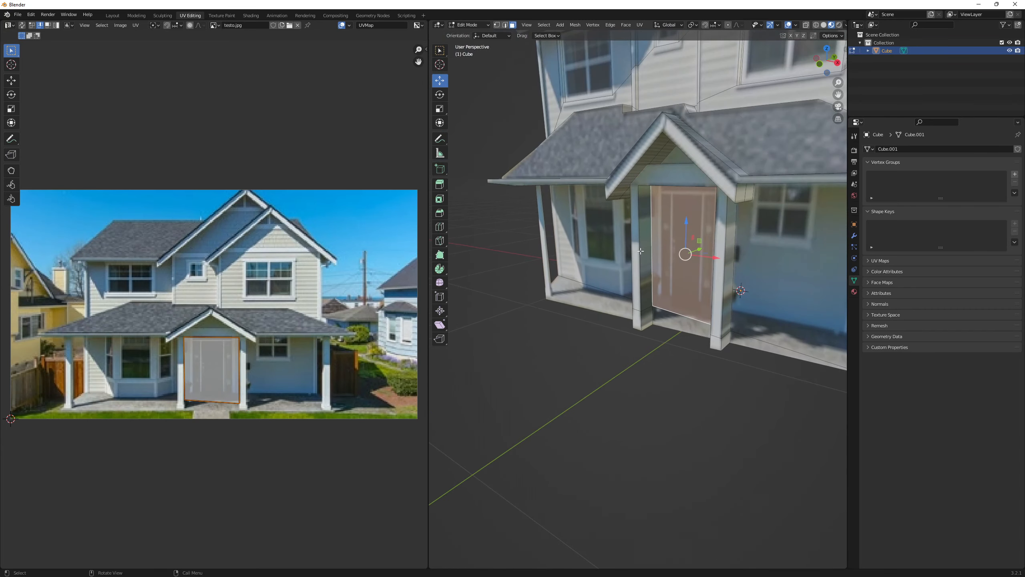
{"action": "left_click", "coordinate": [641, 250]}
{"action": "middle_click_drag", "start_coordinate": [641, 250], "coordinate": [732, 229]}
{"action": "left_click", "coordinate": [685, 265]}
{"action": "left_click", "coordinate": [732, 228]}
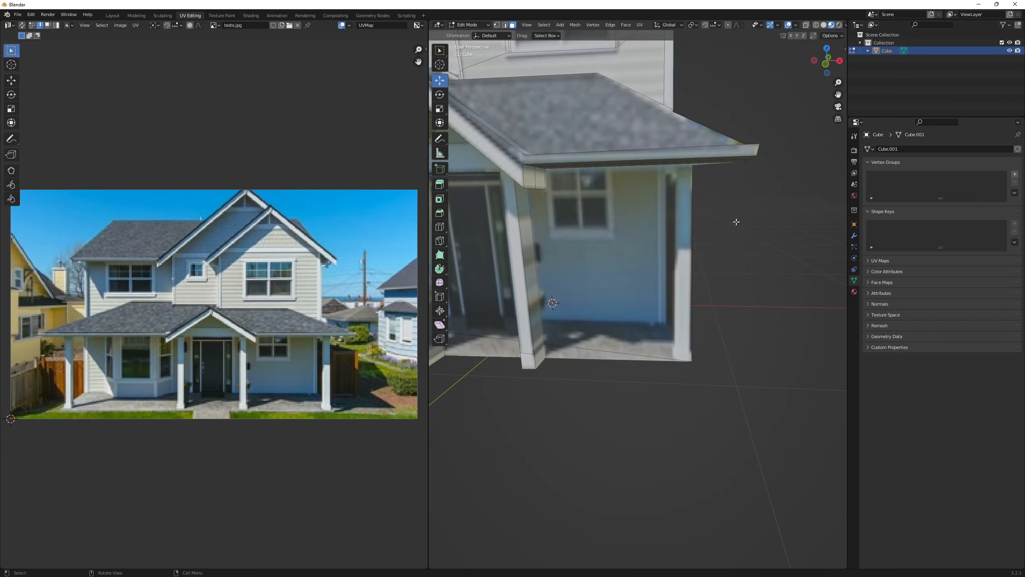
Knife-cut the outline of the narrow dark strip between the house corner and the right end porch post
{"action": "scroll", "coordinate": [736, 222], "scroll_direction": "up", "scroll_amount": 3}
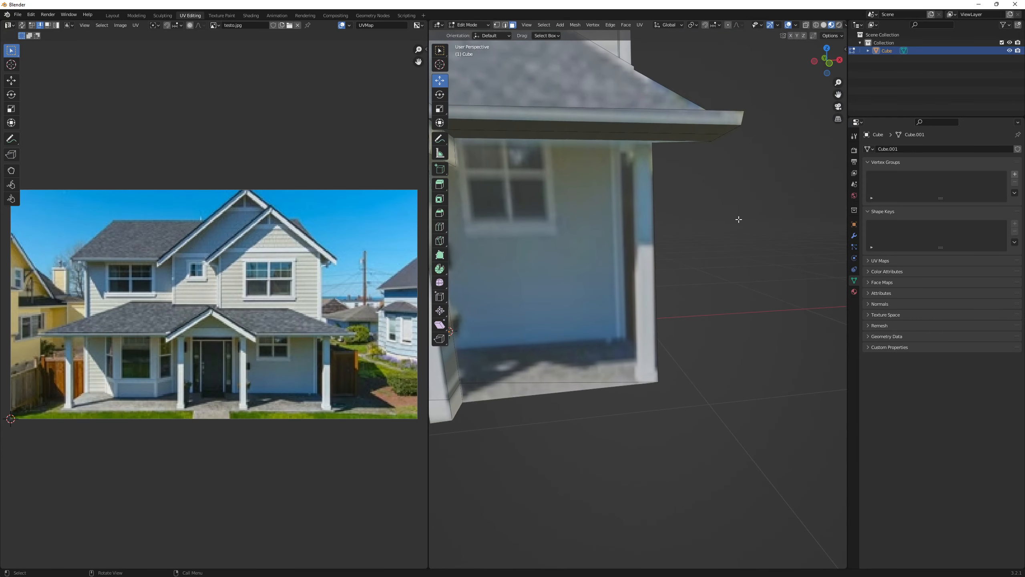
{"action": "key", "text": "q"}
{"action": "left_click", "coordinate": [605, 250]}
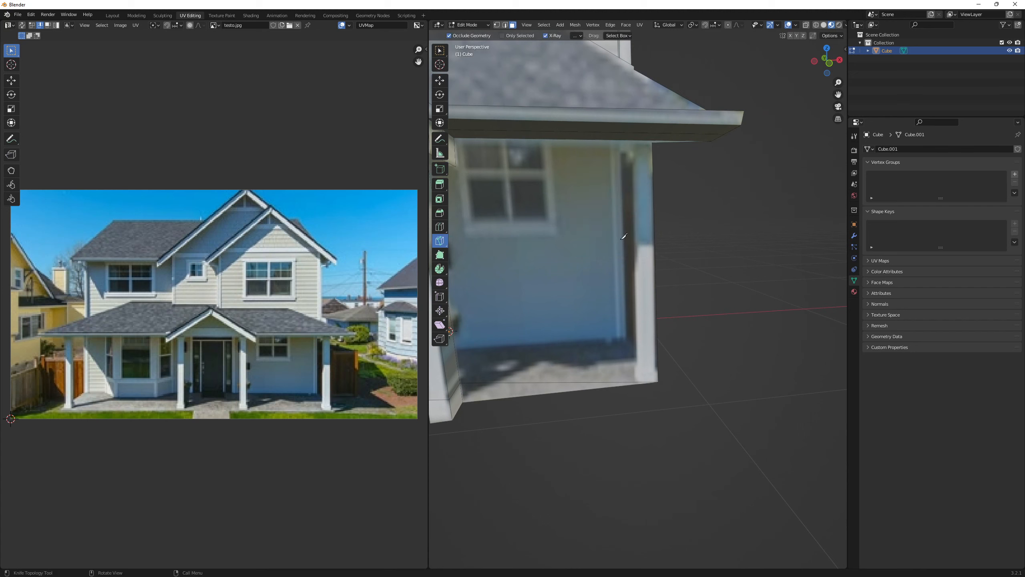
{"action": "scroll", "coordinate": [625, 114], "scroll_direction": "up", "scroll_amount": 3}
{"action": "left_click", "coordinate": [613, 86]}
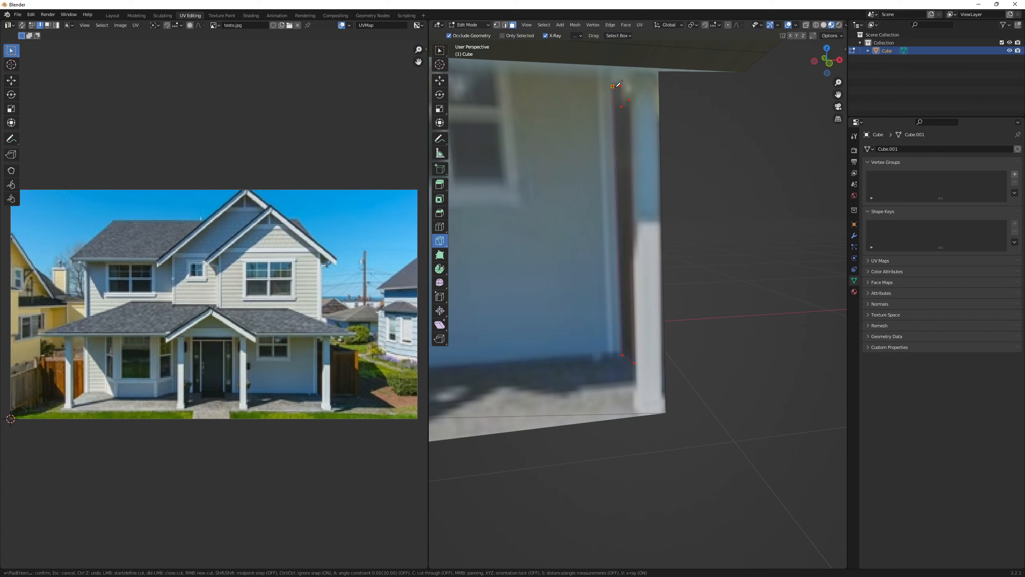
{"action": "key", "text": "Return"}
Delete the narrow strip face beside the right end porch post to leave an open gap
{"action": "key", "text": "q"}
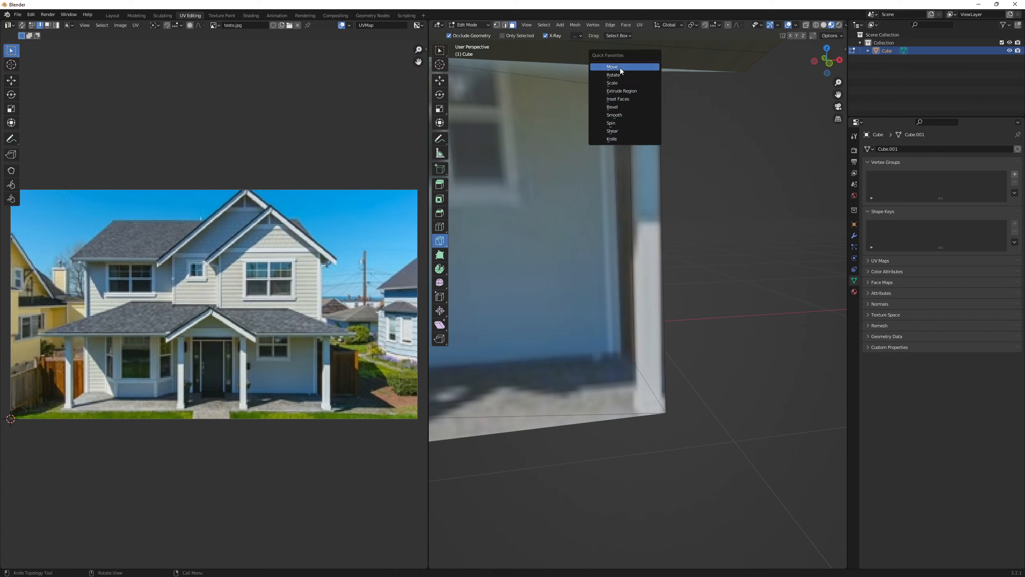
{"action": "left_click", "coordinate": [620, 68]}
{"action": "left_click", "coordinate": [620, 139]}
{"action": "key", "text": "x"}
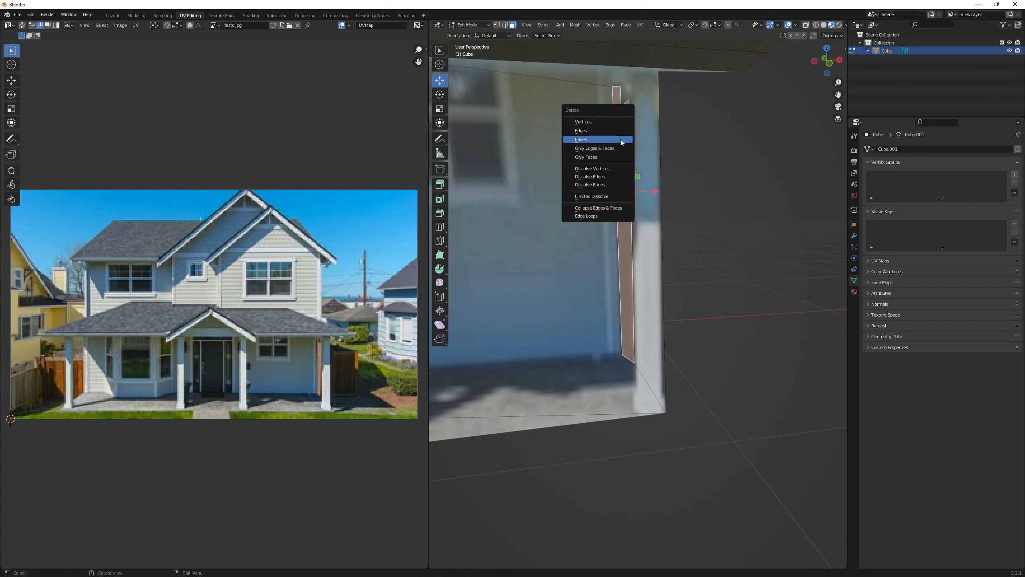
{"action": "left_click", "coordinate": [620, 139]}
{"action": "scroll", "coordinate": [719, 166], "scroll_direction": "down", "scroll_amount": 2}
{"action": "scroll", "coordinate": [718, 165], "scroll_direction": "down", "scroll_amount": 1}
{"action": "mouse_move", "coordinate": [719, 165]}
{"action": "middle_mouse_down"}
{"action": "mouse_move", "coordinate": [664, 180]}
{"action": "mouse_move", "coordinate": [721, 184]}
{"action": "middle_mouse_up"}
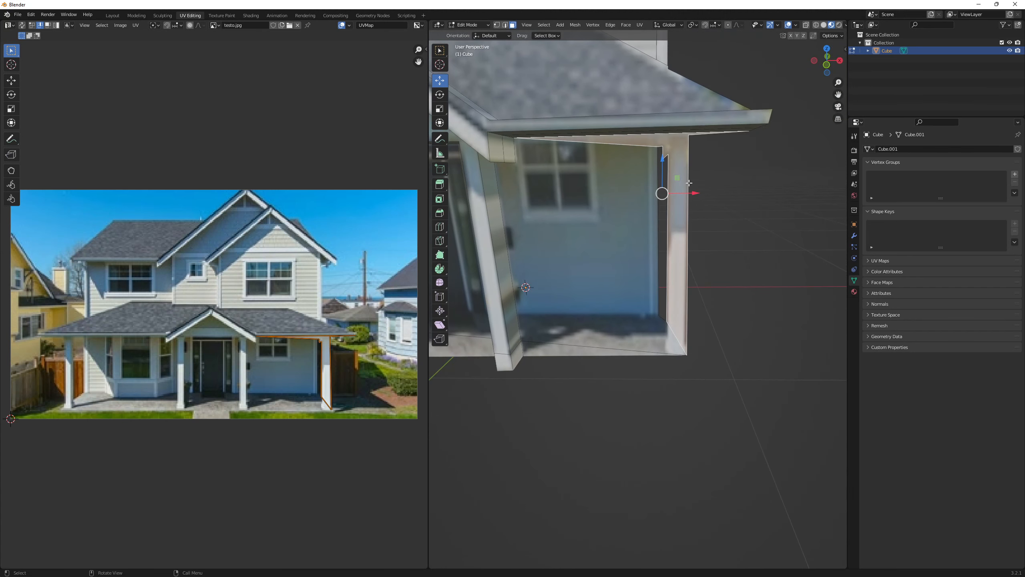
{"action": "scroll", "coordinate": [678, 192], "scroll_direction": "up", "scroll_amount": 3}
{"action": "middle_click_drag", "start_coordinate": [678, 192], "coordinate": [611, 194], "text": "shift"}
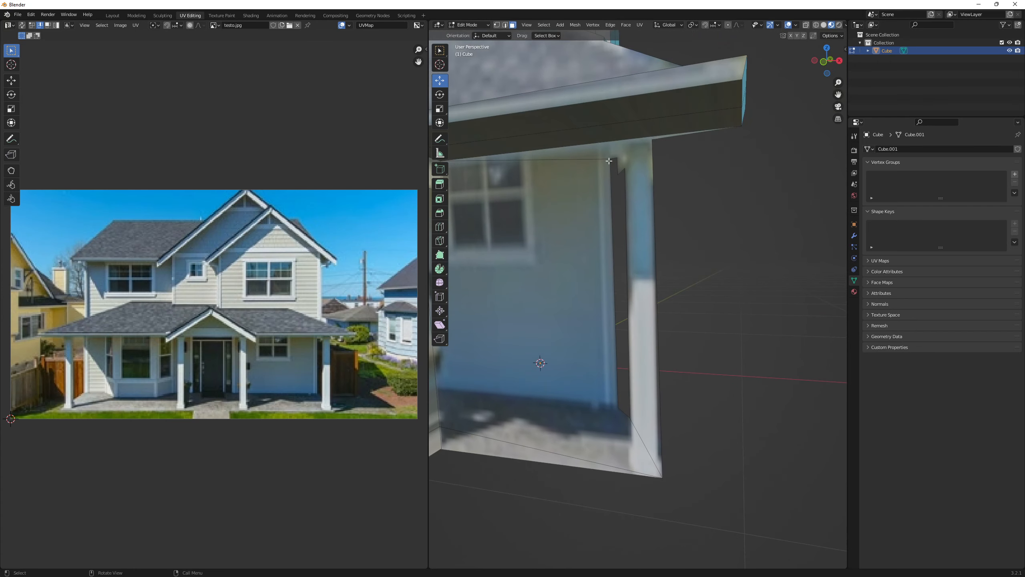
{"action": "key", "text": "shift+space"}
{"action": "left_click", "coordinate": [602, 225]}
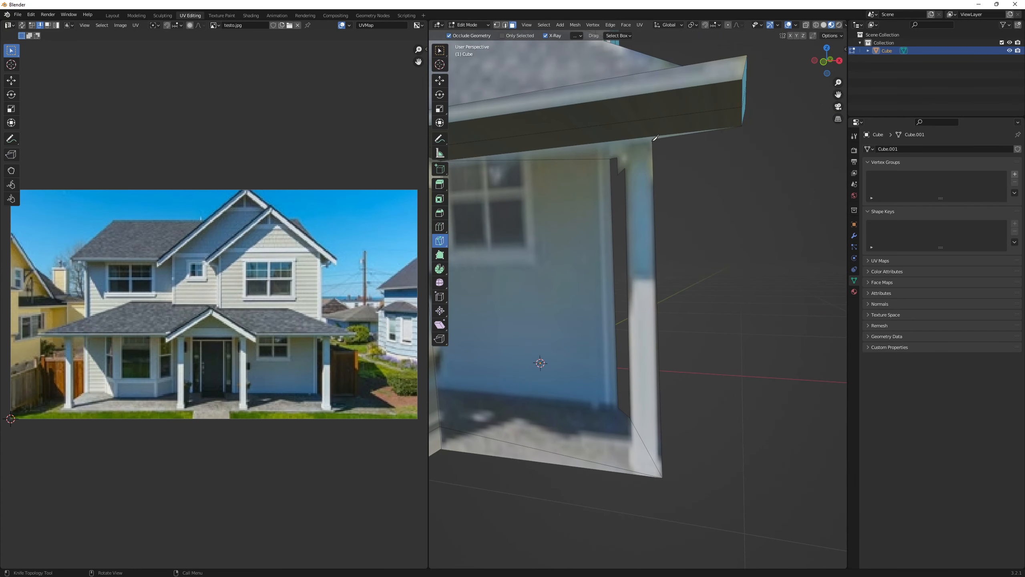
{"action": "left_click", "coordinate": [652, 136]}
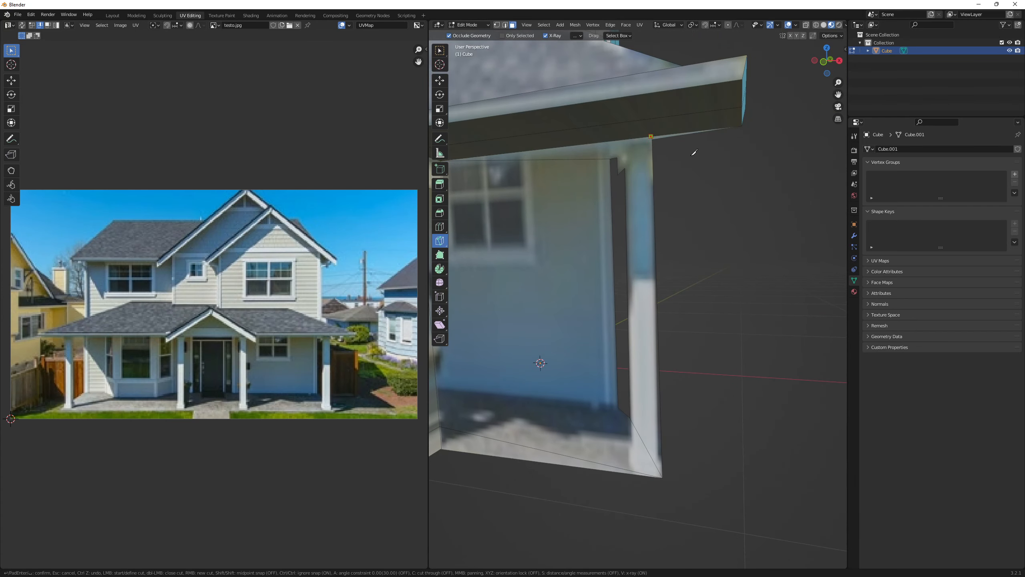
{"action": "key", "text": "Escape"}
{"action": "key", "text": "shift+space"}
{"action": "left_click", "coordinate": [655, 85]}
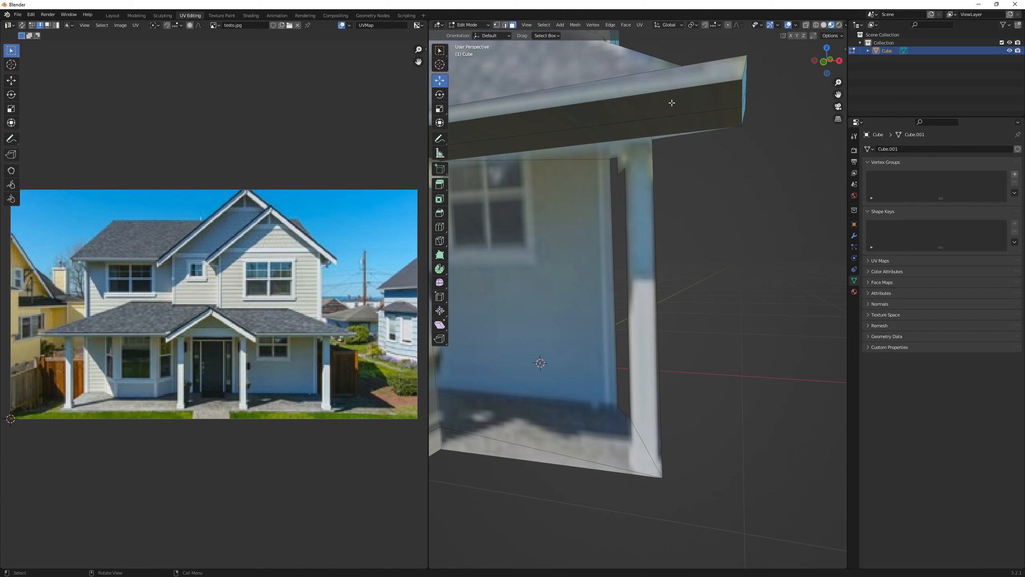
Delete the thin sliver face under the eave beside the right end porch post
{"action": "left_click", "coordinate": [674, 135]}
{"action": "key", "text": "x"}
{"action": "left_click", "coordinate": [673, 136]}
Examine the right end of the porch from several angles and bring the front doorway close
{"action": "middle_click_drag", "start_coordinate": [681, 161], "coordinate": [758, 184]}
{"action": "scroll", "coordinate": [660, 179], "scroll_direction": "down", "scroll_amount": 1}
{"action": "middle_click_drag", "start_coordinate": [832, 184], "coordinate": [664, 219], "text": "shift"}
{"action": "scroll", "coordinate": [754, 185], "scroll_direction": "up", "scroll_amount": 1}
{"action": "scroll", "coordinate": [699, 186], "scroll_direction": "down", "scroll_amount": 3}
{"action": "scroll", "coordinate": [655, 210], "scroll_direction": "down", "scroll_amount": 2}
{"action": "scroll", "coordinate": [716, 265], "scroll_direction": "up", "scroll_amount": 1}
{"action": "middle_click_drag", "start_coordinate": [650, 300], "coordinate": [802, 251]}
{"action": "scroll", "coordinate": [594, 288], "scroll_direction": "down", "scroll_amount": 2}
{"action": "scroll", "coordinate": [590, 280], "scroll_direction": "up", "scroll_amount": 1}
{"action": "scroll", "coordinate": [682, 258], "scroll_direction": "up", "scroll_amount": 4}
{"action": "key", "text": "q"}
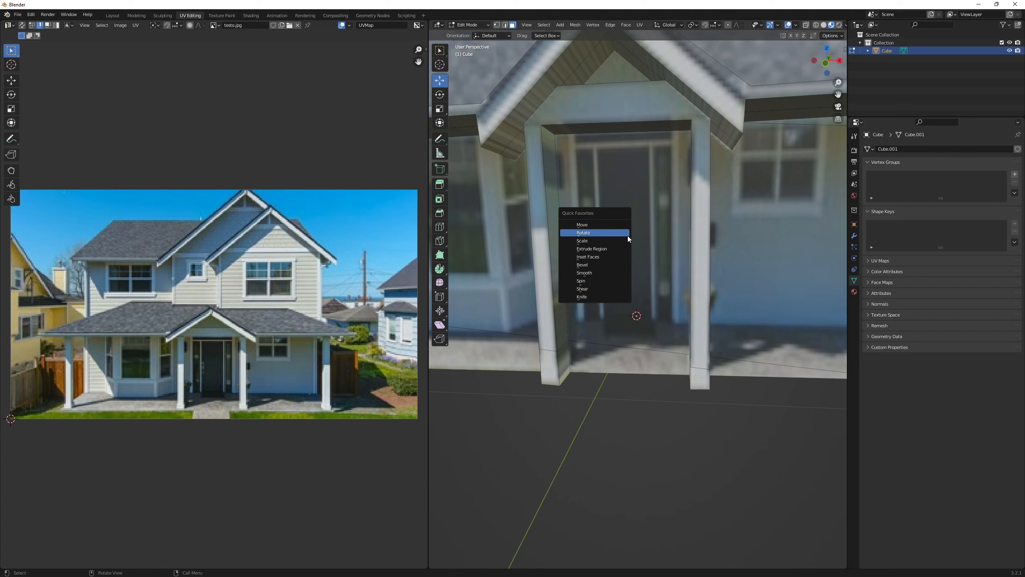
{"action": "left_click", "coordinate": [602, 210]}
{"action": "middle_click_drag", "start_coordinate": [648, 238], "coordinate": [667, 244]}
{"action": "middle_click_drag", "start_coordinate": [607, 288], "coordinate": [727, 257]}
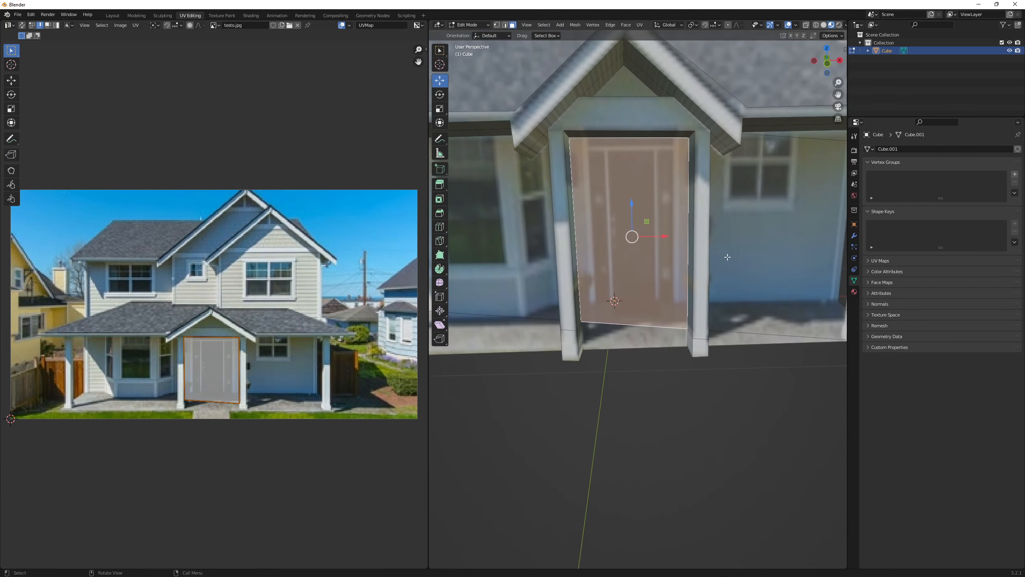
{"action": "left_click", "coordinate": [621, 353]}
{"action": "key", "text": "q"}
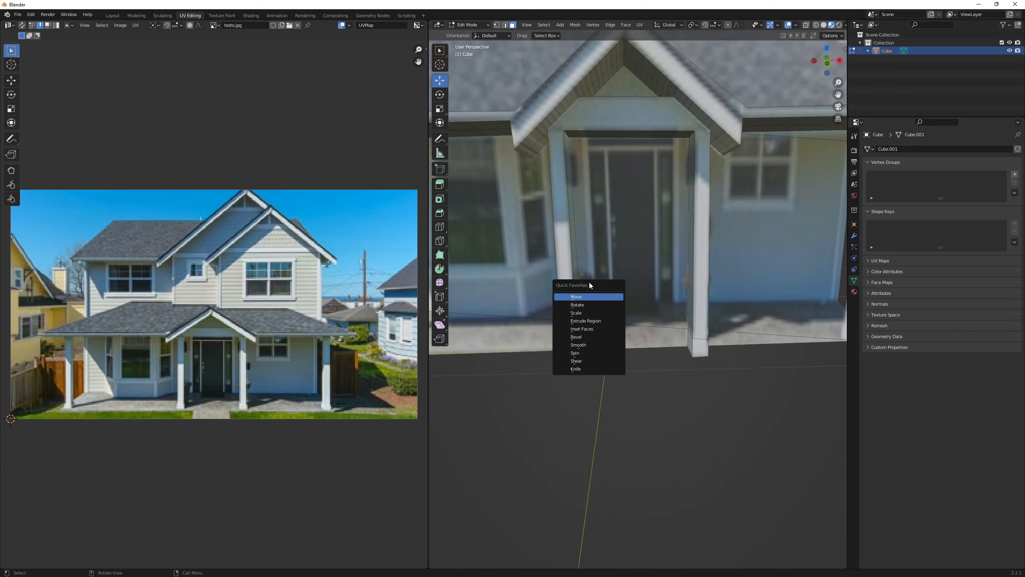
{"action": "left_click", "coordinate": [577, 369]}
{"action": "scroll", "coordinate": [579, 344], "scroll_direction": "up", "scroll_amount": 3}
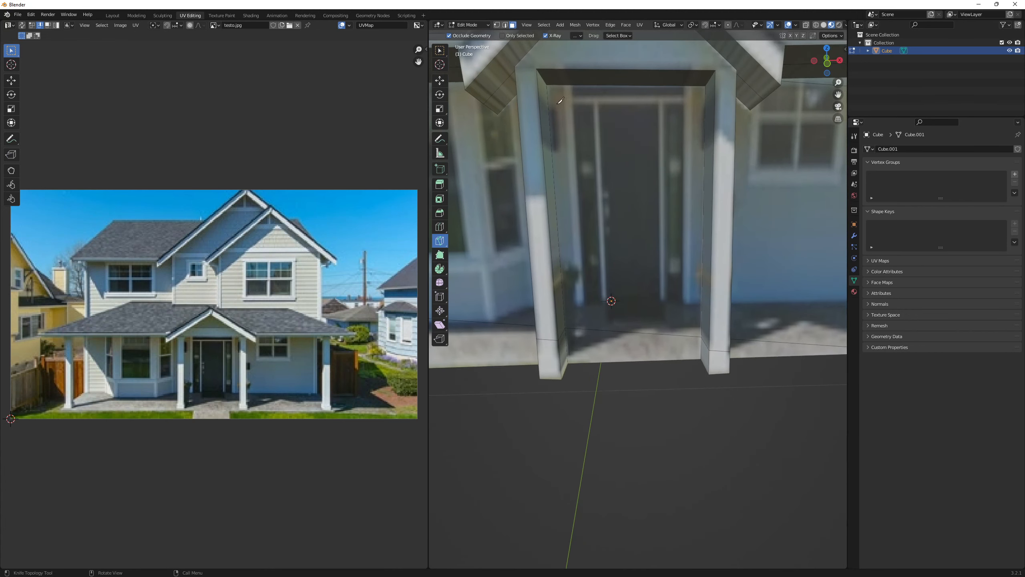
{"action": "scroll", "coordinate": [560, 100], "scroll_direction": "down", "scroll_amount": 4}
{"action": "key", "text": "q"}
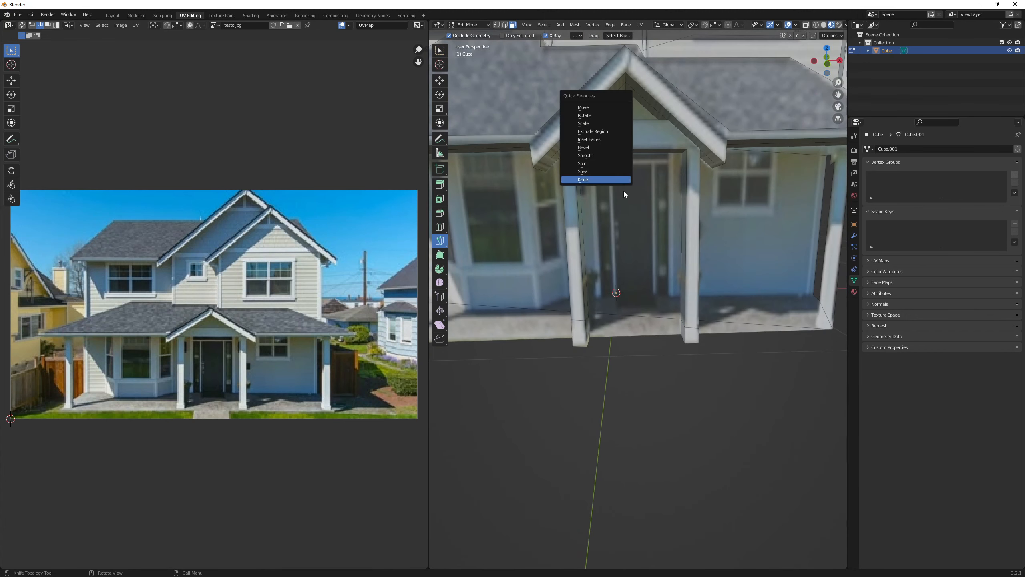
{"action": "left_click", "coordinate": [583, 107]}
Select the front door face and move its two left UV corners inward to the left edge of the photo's door frame
{"action": "left_click", "coordinate": [629, 242]}
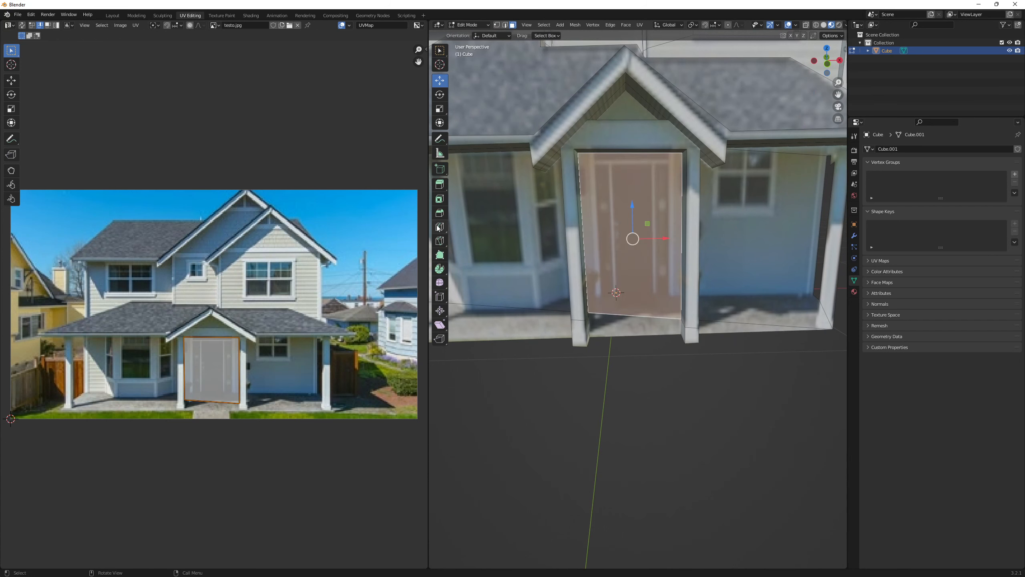
{"action": "scroll", "coordinate": [273, 325], "scroll_direction": "up", "scroll_amount": 4}
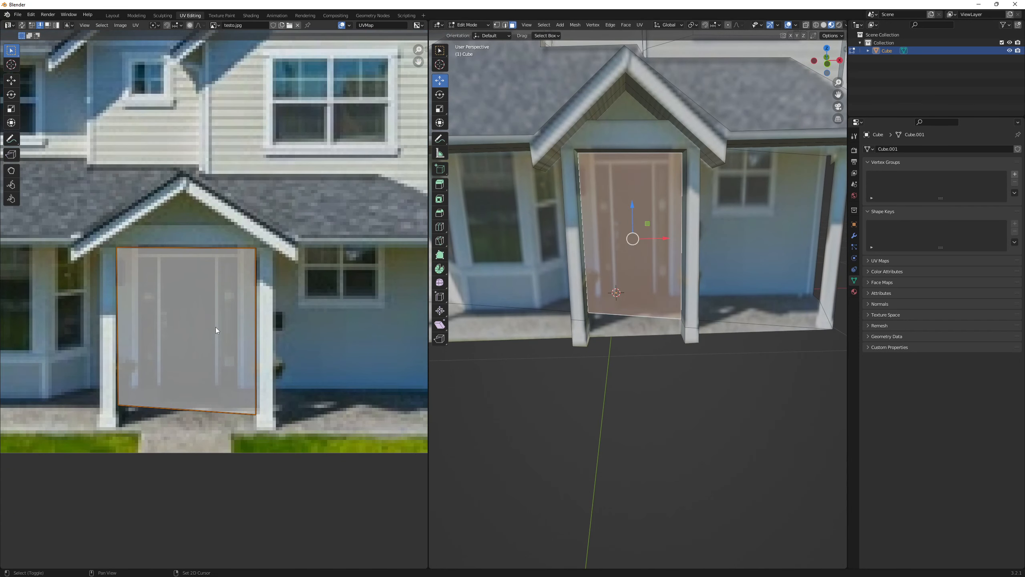
{"action": "scroll", "coordinate": [215, 319], "scroll_direction": "up", "scroll_amount": 1}
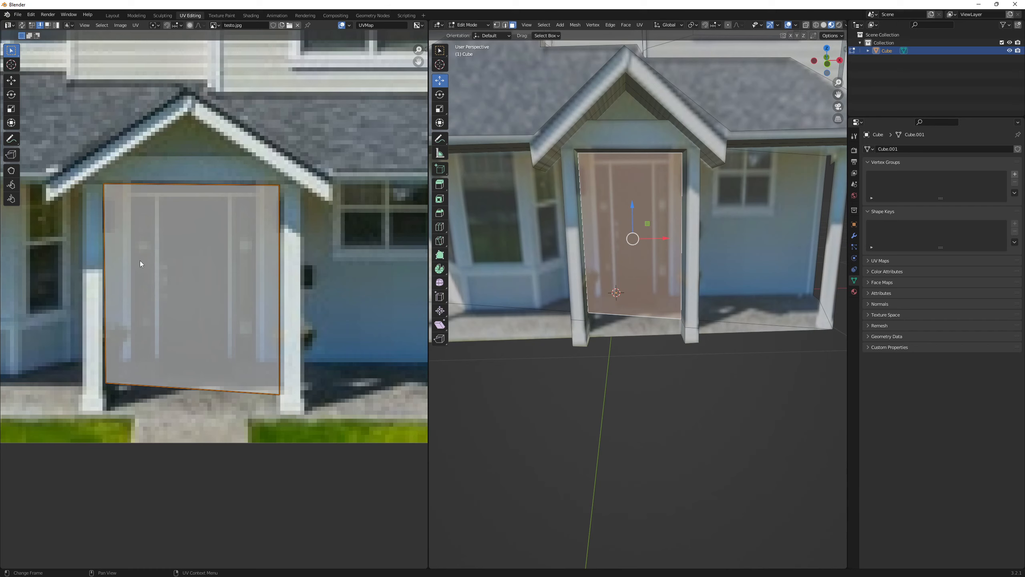
{"action": "left_click", "coordinate": [162, 175]}
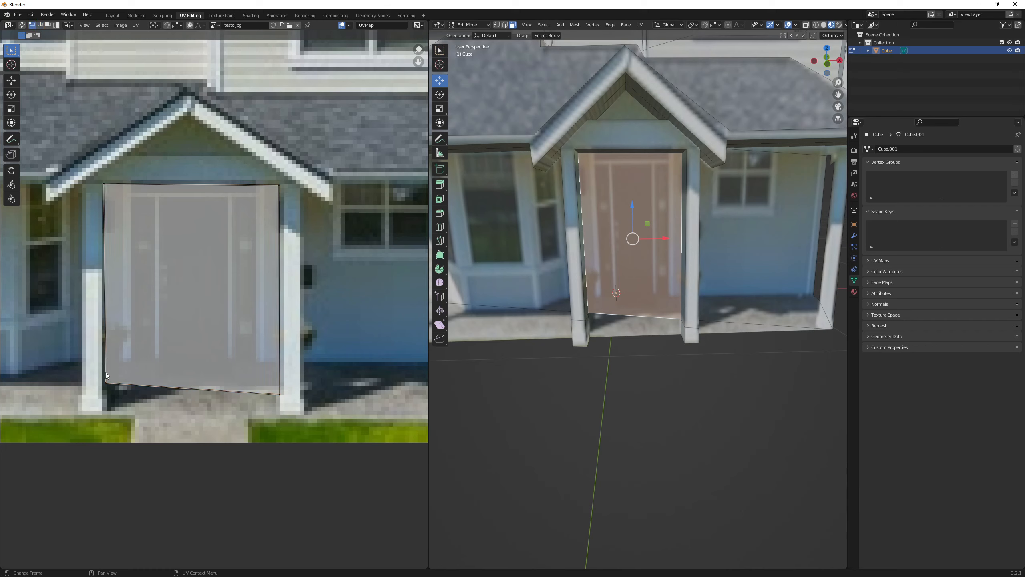
{"action": "key", "text": "g"}
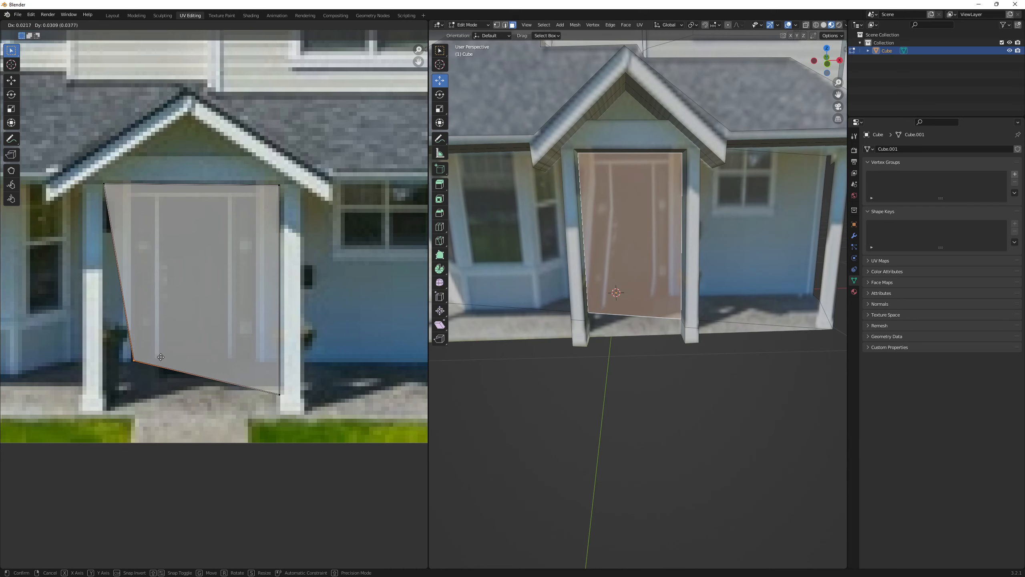
{"action": "left_click", "coordinate": [134, 359]}
{"action": "left_click", "coordinate": [106, 181]}
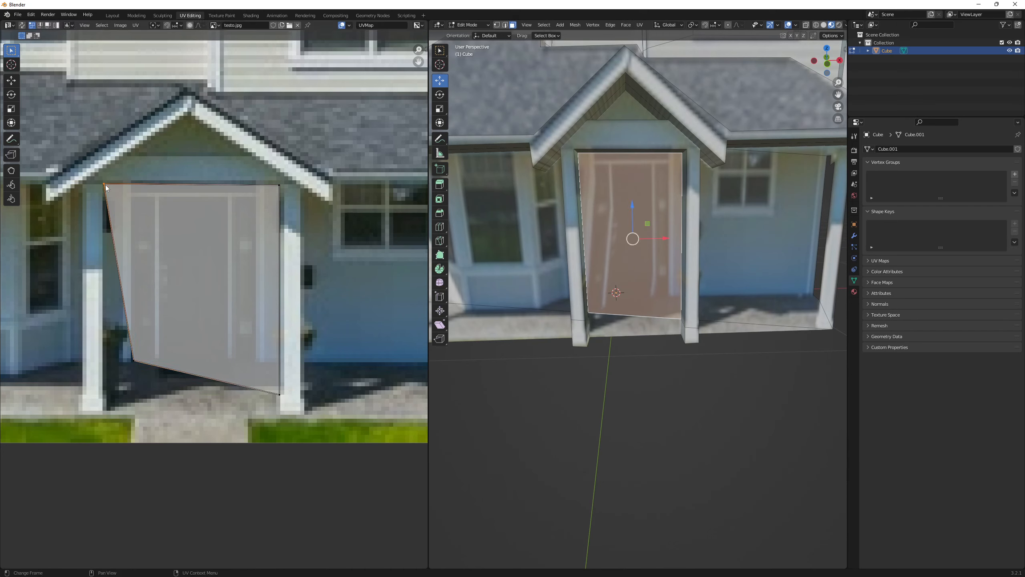
{"action": "key", "text": "g"}
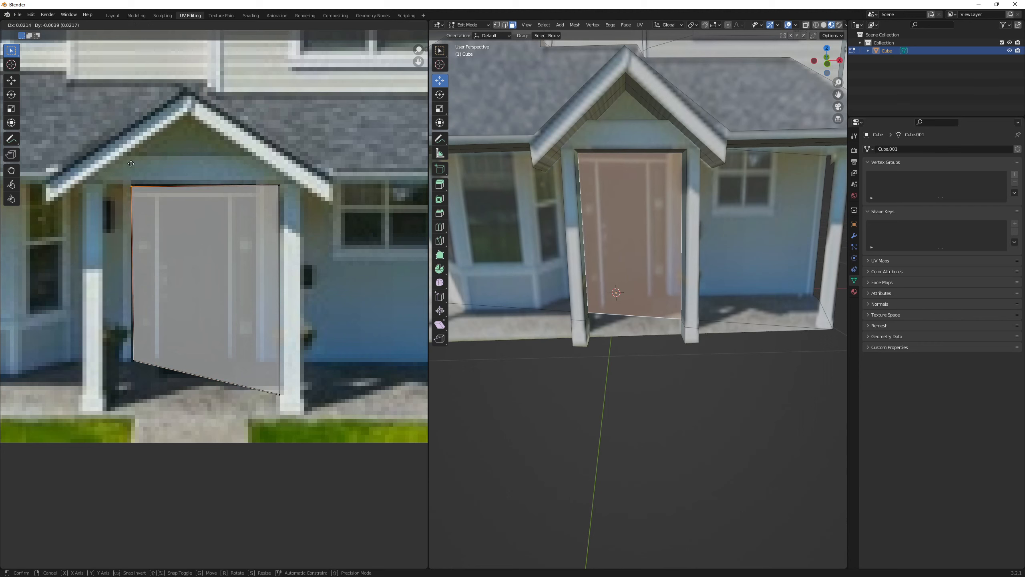
{"action": "left_click", "coordinate": [132, 187]}
Move the door face's two right UV corners inward to the photo's door frame and refine its lower-left UV corner
{"action": "left_click", "coordinate": [279, 184]}
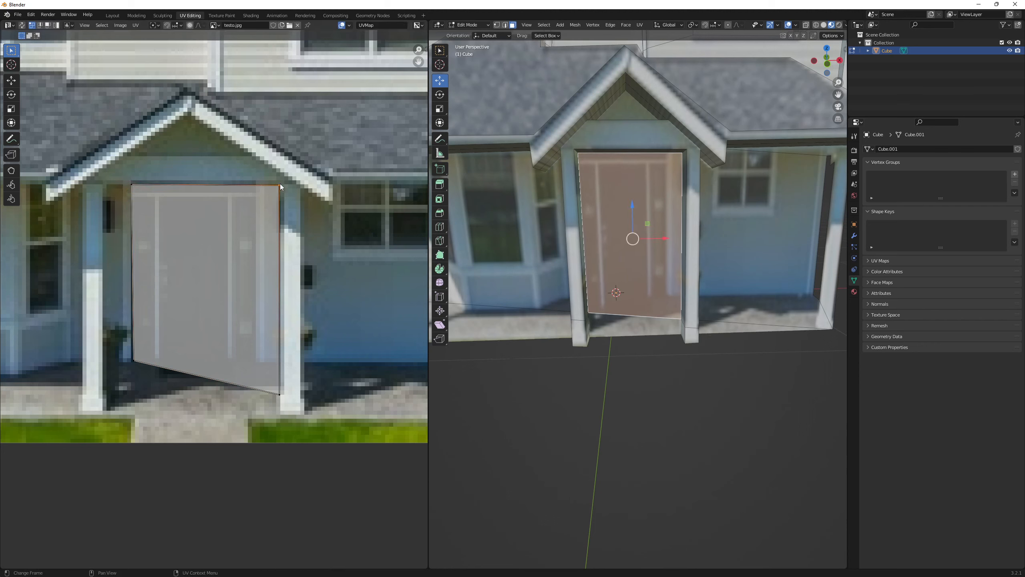
{"action": "key", "text": "g"}
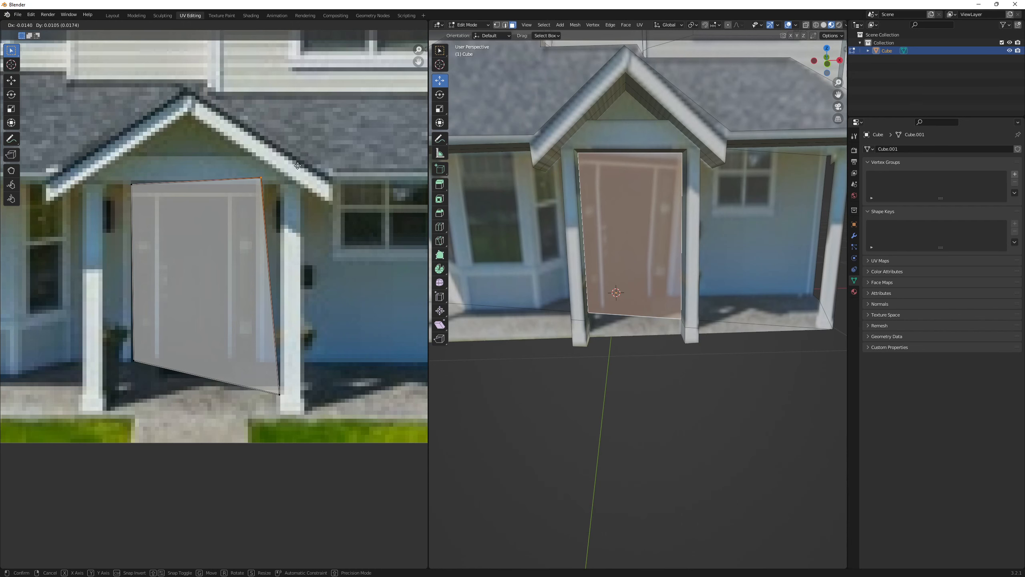
{"action": "left_click", "coordinate": [245, 232]}
{"action": "left_click", "coordinate": [279, 394]}
{"action": "key", "text": "g"}
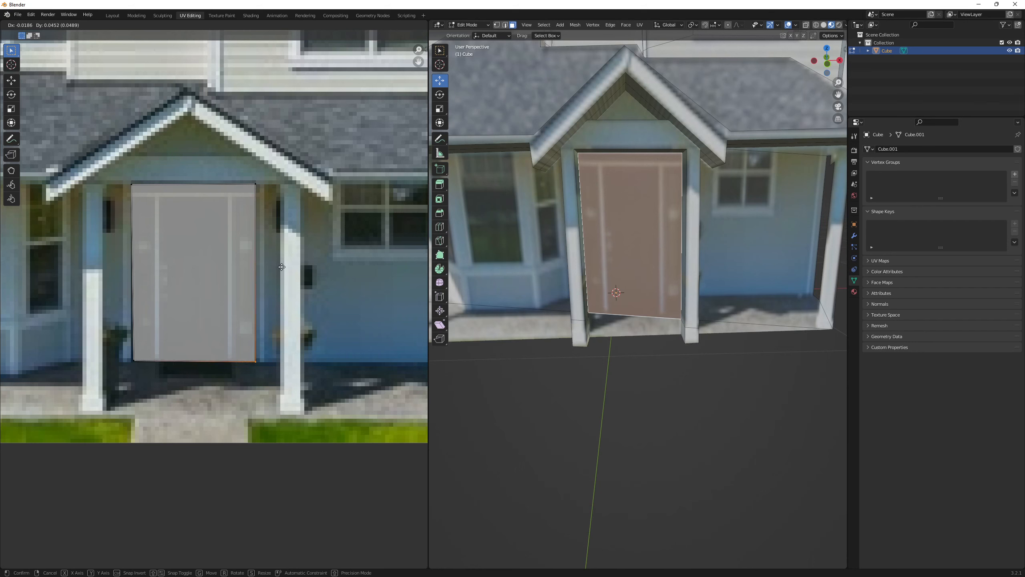
{"action": "left_click", "coordinate": [281, 267]}
{"action": "left_click", "coordinate": [138, 365]}
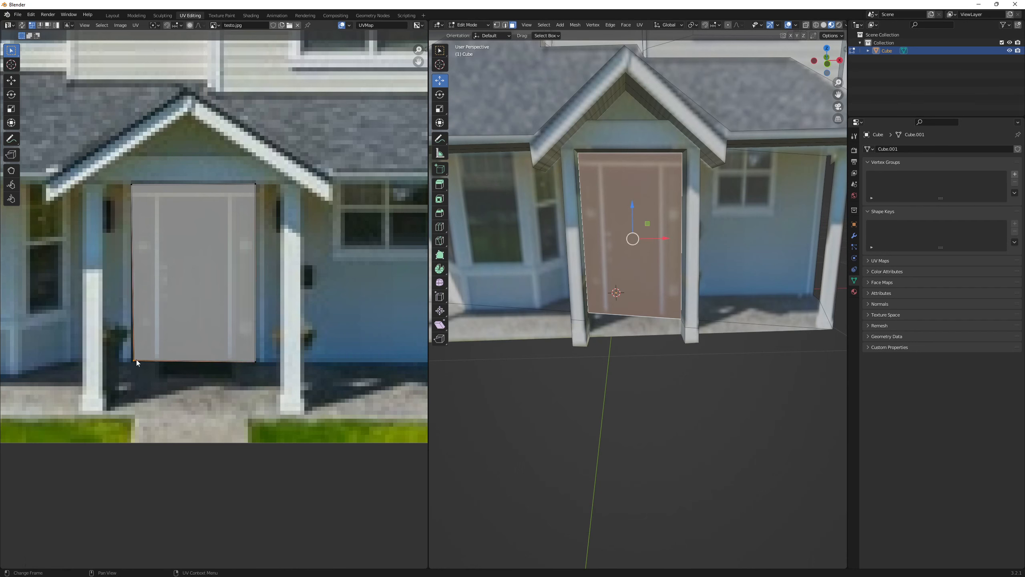
{"action": "key", "text": "g"}
{"action": "left_click", "coordinate": [130, 359]}
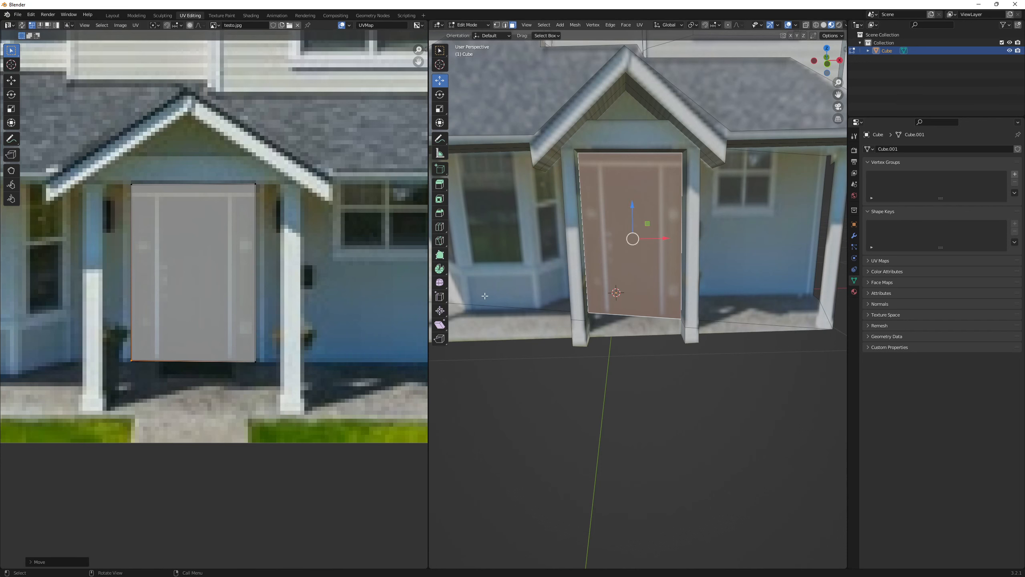
Clear the selection and examine the doorway, porch posts and right porch end from several angles
{"action": "left_click", "coordinate": [646, 355]}
{"action": "middle_click_drag", "start_coordinate": [678, 357], "coordinate": [639, 304]}
{"action": "scroll", "coordinate": [650, 343], "scroll_direction": "down", "scroll_amount": 5}
{"action": "middle_click_drag", "start_coordinate": [633, 302], "coordinate": [557, 297], "text": "shift"}
{"action": "scroll", "coordinate": [557, 297], "scroll_direction": "up", "scroll_amount": 2}
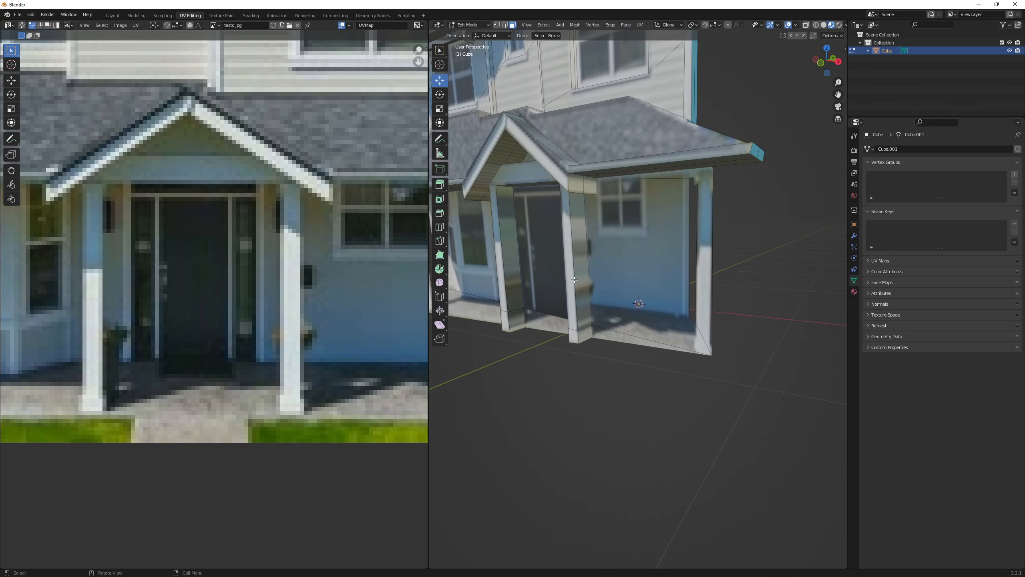
{"action": "scroll", "coordinate": [523, 221], "scroll_direction": "down", "scroll_amount": 1}
{"action": "middle_click_drag", "start_coordinate": [536, 224], "coordinate": [661, 247], "text": "shift"}
{"action": "scroll", "coordinate": [609, 231], "scroll_direction": "up", "scroll_amount": 5}
{"action": "scroll", "coordinate": [596, 232], "scroll_direction": "down", "scroll_amount": 6}
{"action": "scroll", "coordinate": [591, 240], "scroll_direction": "up", "scroll_amount": 3}
{"action": "scroll", "coordinate": [661, 247], "scroll_direction": "up", "scroll_amount": 2}
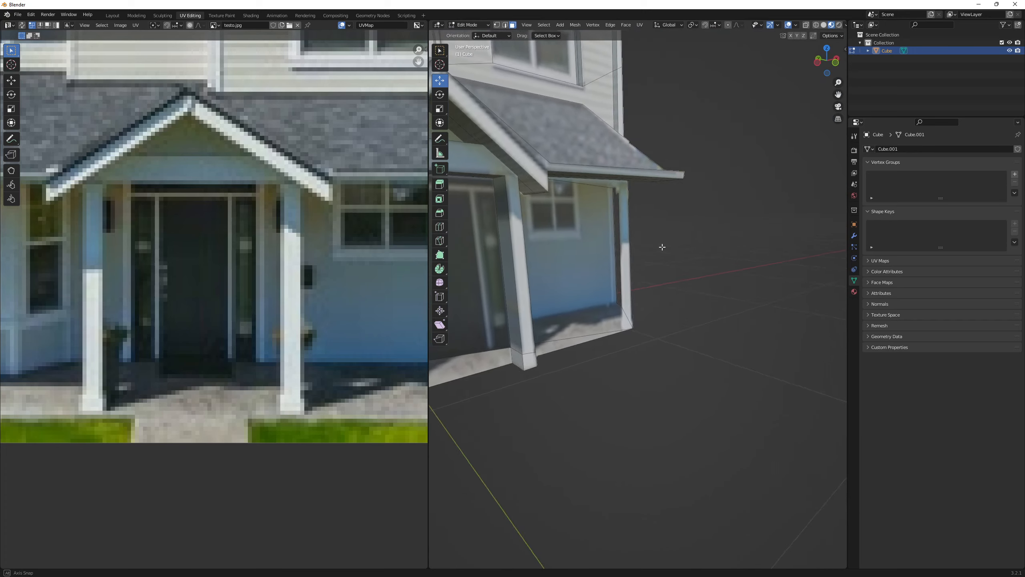
{"action": "scroll", "coordinate": [585, 243], "scroll_direction": "down", "scroll_amount": 3}
Delete the front door face and the floor strip below it between the two doorway posts
{"action": "left_click", "coordinate": [557, 235]}
{"action": "key", "text": "x"}
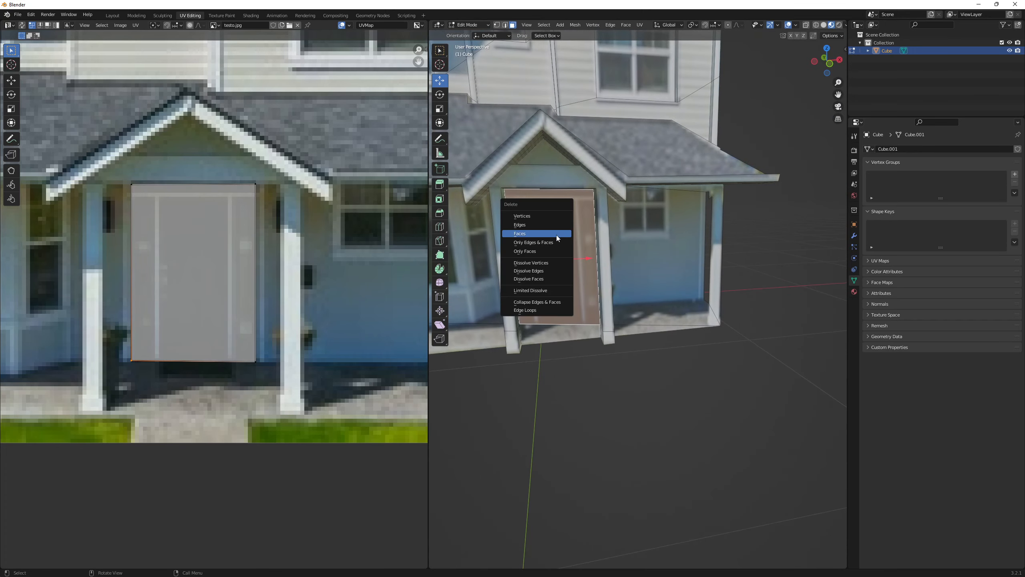
{"action": "left_click", "coordinate": [556, 235]}
{"action": "scroll", "coordinate": [583, 243], "scroll_direction": "down", "scroll_amount": 1}
{"action": "middle_click_drag", "start_coordinate": [592, 246], "coordinate": [577, 251]}
{"action": "mouse_move", "coordinate": [591, 290]}
{"action": "middle_mouse_down"}
{"action": "mouse_move", "coordinate": [541, 286]}
{"action": "mouse_move", "coordinate": [603, 303]}
{"action": "mouse_move", "coordinate": [588, 301]}
{"action": "middle_mouse_up"}
{"action": "left_click", "coordinate": [588, 301]}
{"action": "key", "text": "x"}
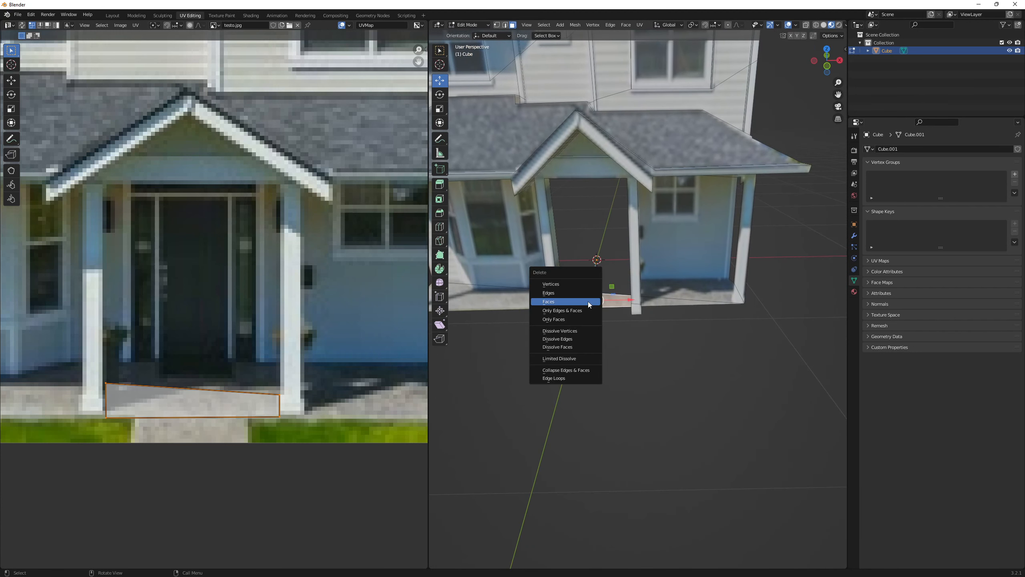
{"action": "left_click", "coordinate": [600, 302]}
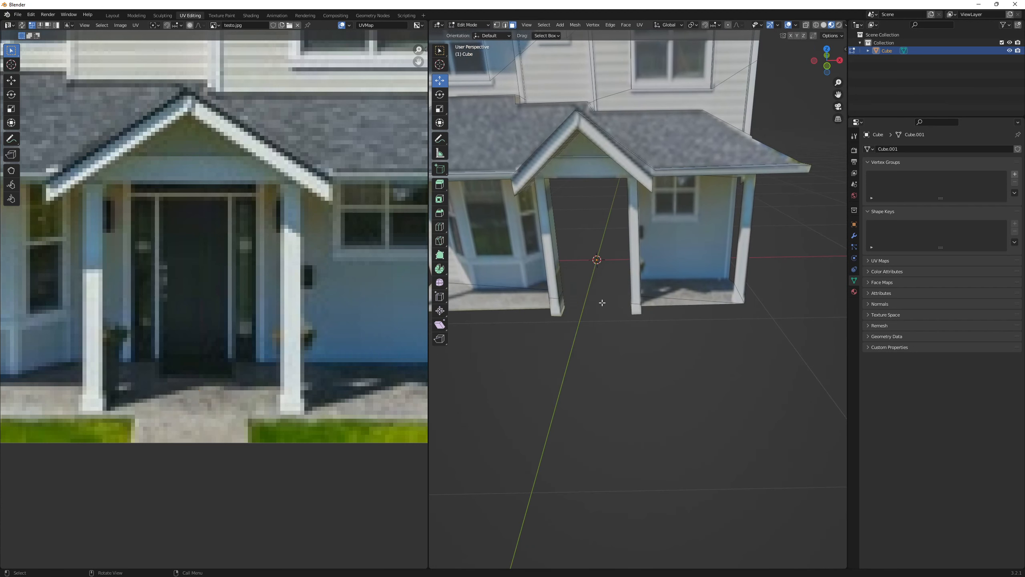
{"action": "left_click", "coordinate": [663, 291]}
{"action": "key", "text": "x"}
{"action": "scroll", "coordinate": [709, 318], "scroll_direction": "down", "scroll_amount": 2}
{"action": "middle_click_drag", "start_coordinate": [698, 314], "coordinate": [571, 284]}
{"action": "left_click", "coordinate": [719, 330]}
Knife-cut the left porch floor free along the wall and bay window base, down the doorway post and around the left end post's base
{"action": "scroll", "coordinate": [718, 329], "scroll_direction": "up", "scroll_amount": 1}
{"action": "middle_click_drag", "start_coordinate": [648, 299], "coordinate": [751, 300], "text": "shift"}
{"action": "middle_click_drag", "start_coordinate": [650, 270], "coordinate": [802, 272], "text": "shift"}
{"action": "scroll", "coordinate": [668, 266], "scroll_direction": "down", "scroll_amount": 2}
{"action": "scroll", "coordinate": [668, 267], "scroll_direction": "up", "scroll_amount": 3}
{"action": "scroll", "coordinate": [646, 262], "scroll_direction": "down", "scroll_amount": 2}
{"action": "middle_click_drag", "start_coordinate": [569, 244], "coordinate": [542, 234]}
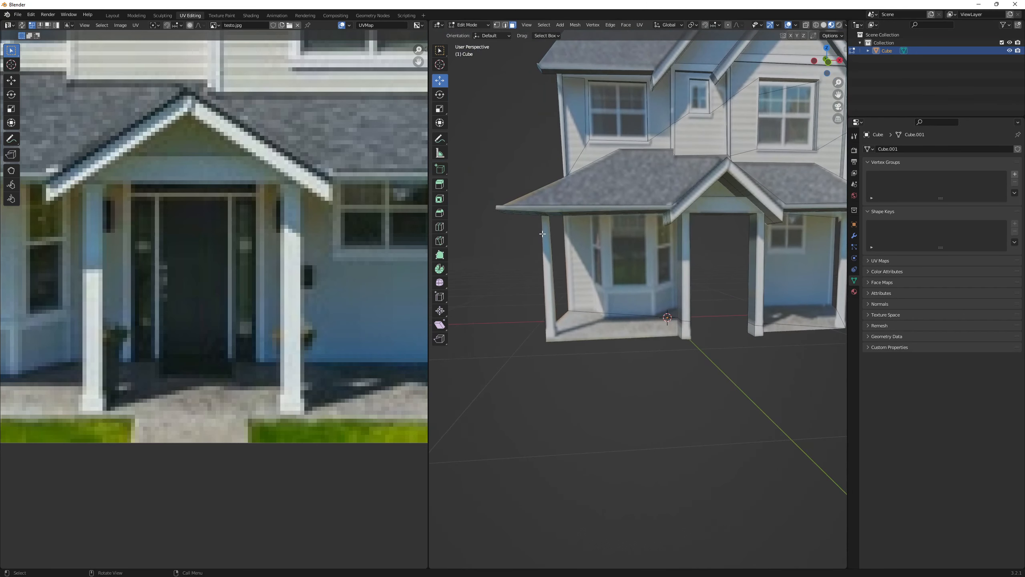
{"action": "scroll", "coordinate": [542, 234], "scroll_direction": "up", "scroll_amount": 5}
{"action": "left_click", "coordinate": [551, 207]}
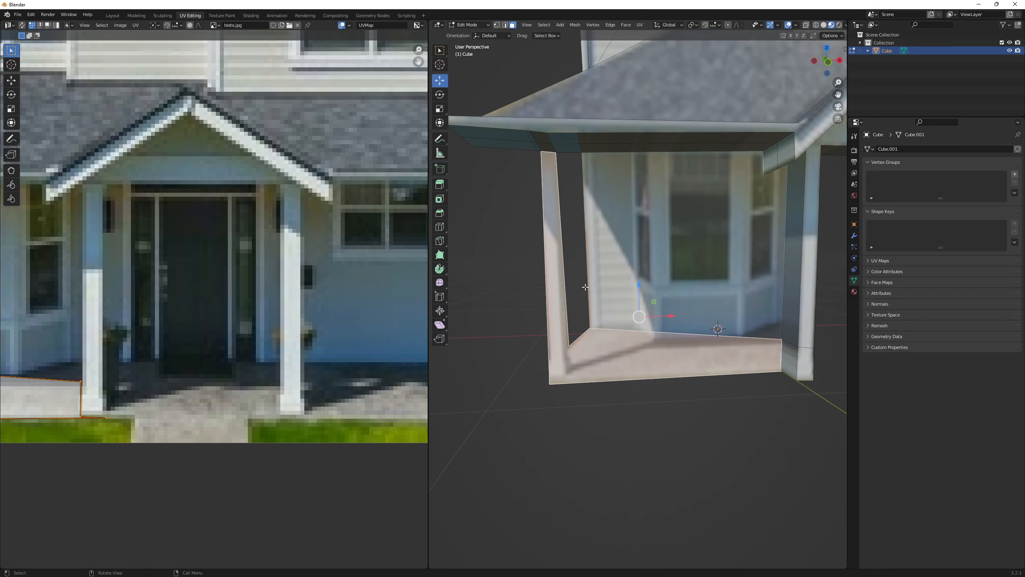
{"action": "key", "text": "q"}
{"action": "left_click", "coordinate": [548, 394]}
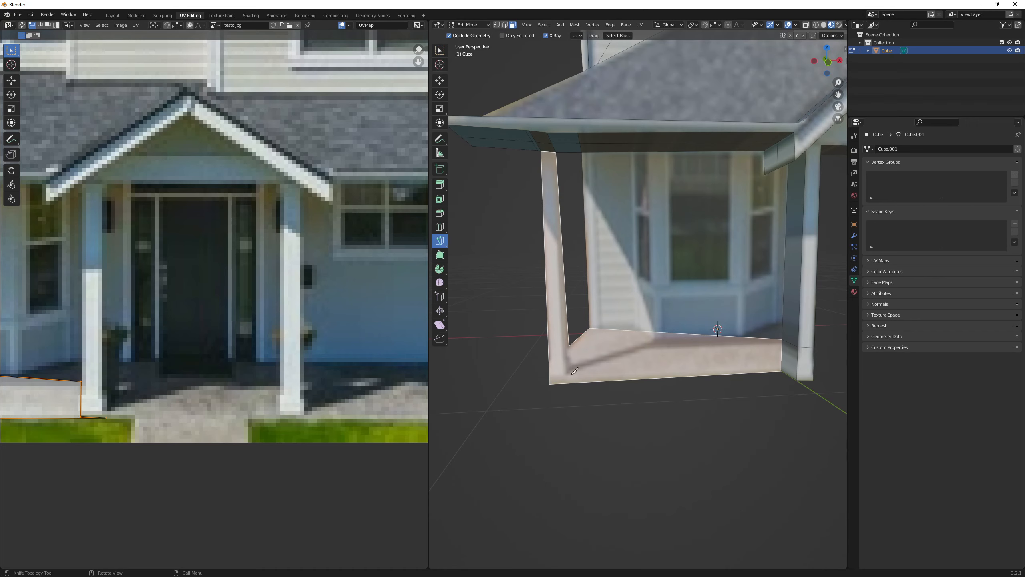
{"action": "scroll", "coordinate": [570, 372], "scroll_direction": "up", "scroll_amount": 2}
{"action": "scroll", "coordinate": [576, 371], "scroll_direction": "down", "scroll_amount": 2}
{"action": "middle_click_drag", "start_coordinate": [668, 377], "coordinate": [566, 308]}
{"action": "left_click", "coordinate": [508, 306]}
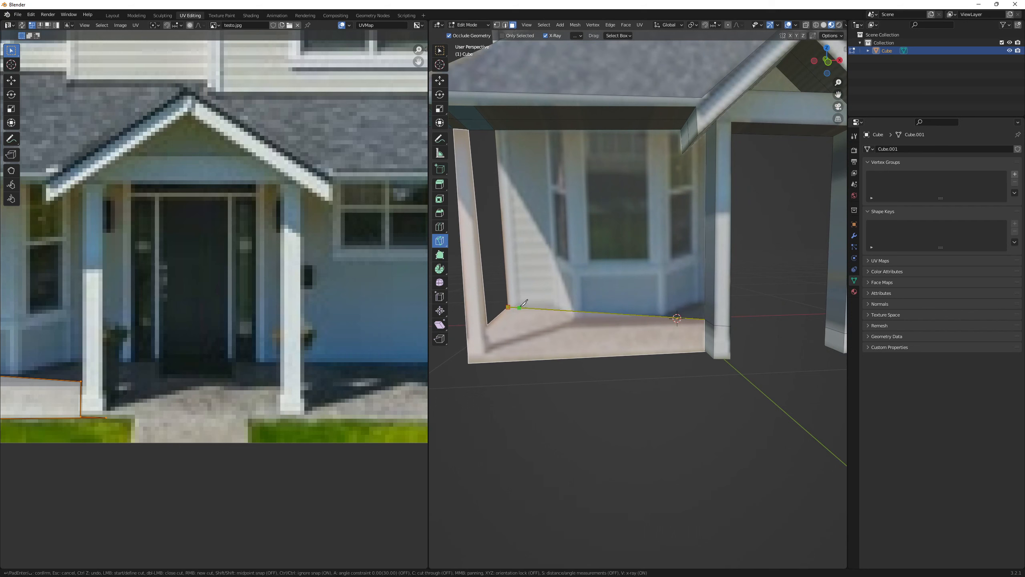
{"action": "left_click", "coordinate": [552, 305]}
{"action": "left_click", "coordinate": [665, 317]}
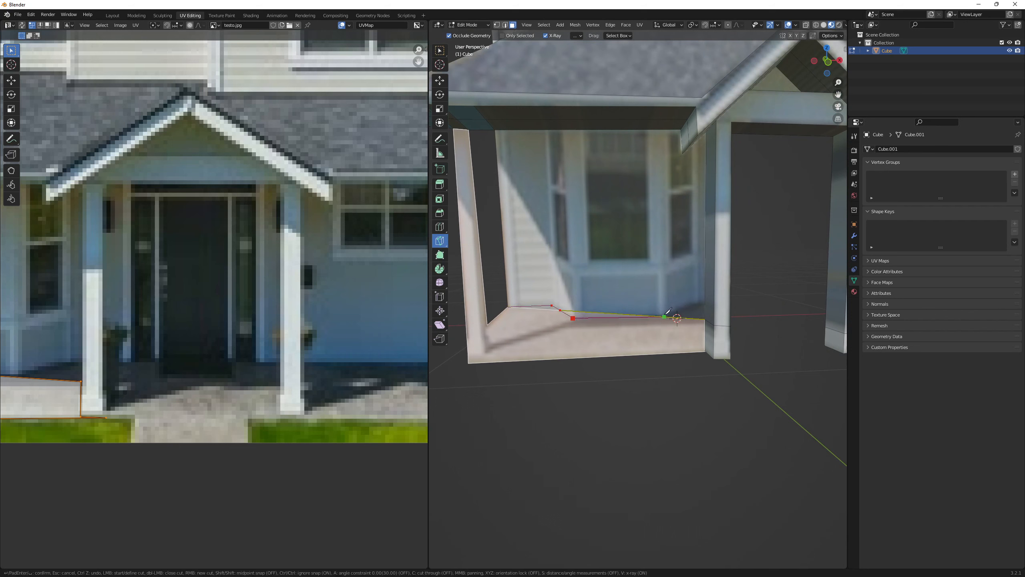
{"action": "left_click", "coordinate": [704, 303]}
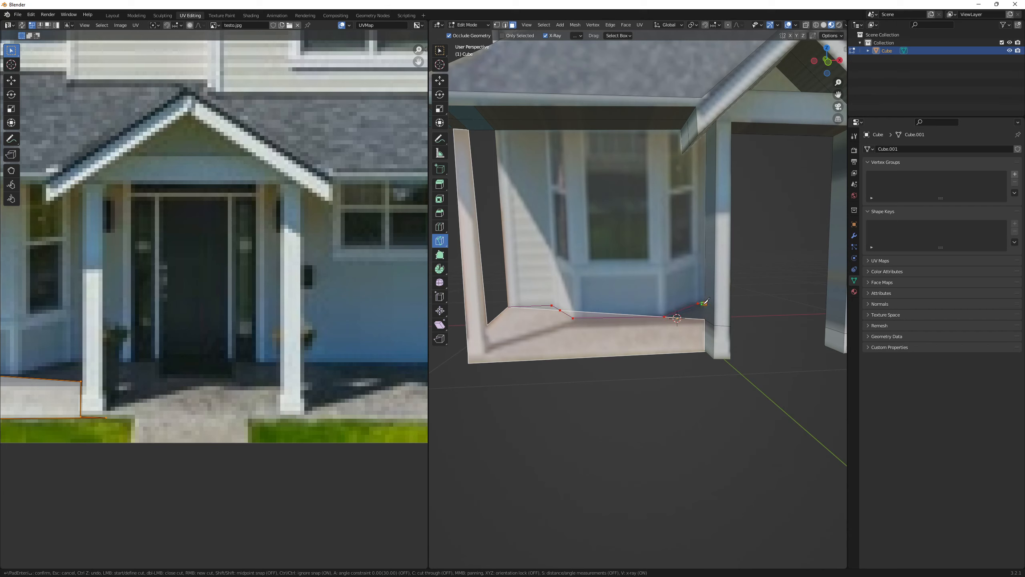
{"action": "left_click", "coordinate": [705, 350]}
{"action": "key", "text": "Return"}
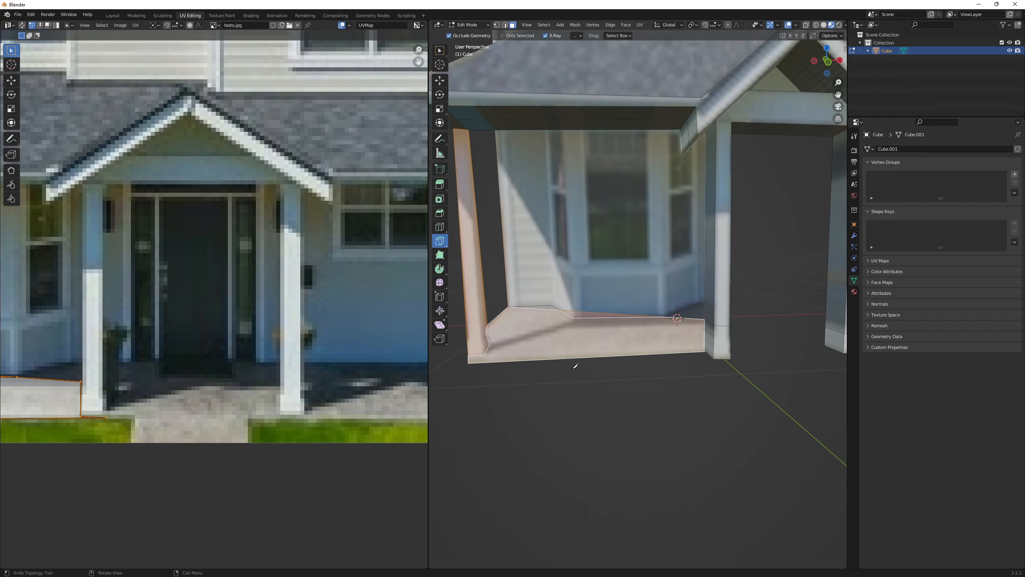
Delete the porch floor face between the left end post and the doorway post
{"action": "key", "text": "q"}
{"action": "left_click", "coordinate": [545, 299]}
{"action": "left_click", "coordinate": [557, 342]}
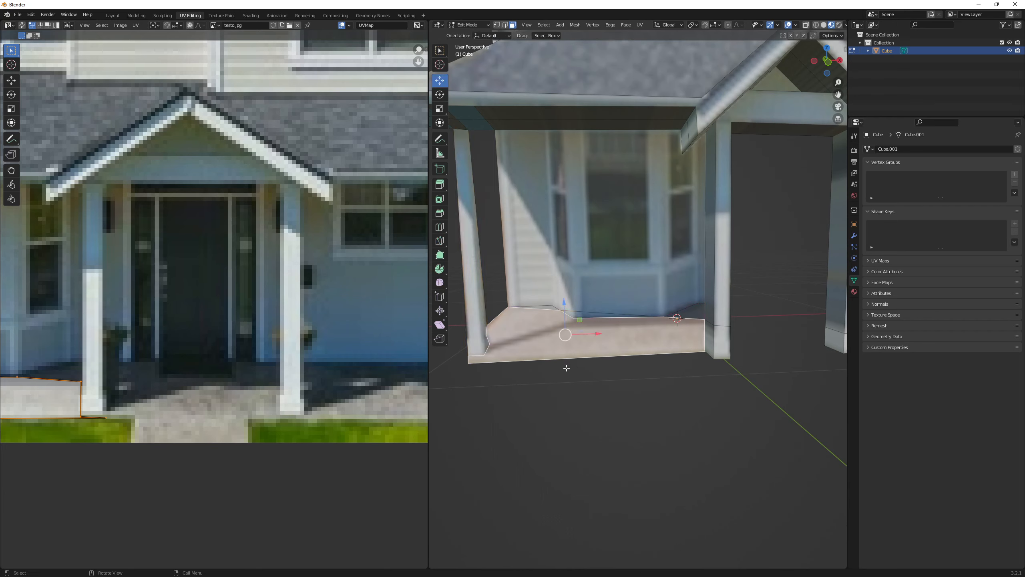
{"action": "key", "text": "x"}
{"action": "left_click", "coordinate": [561, 371]}
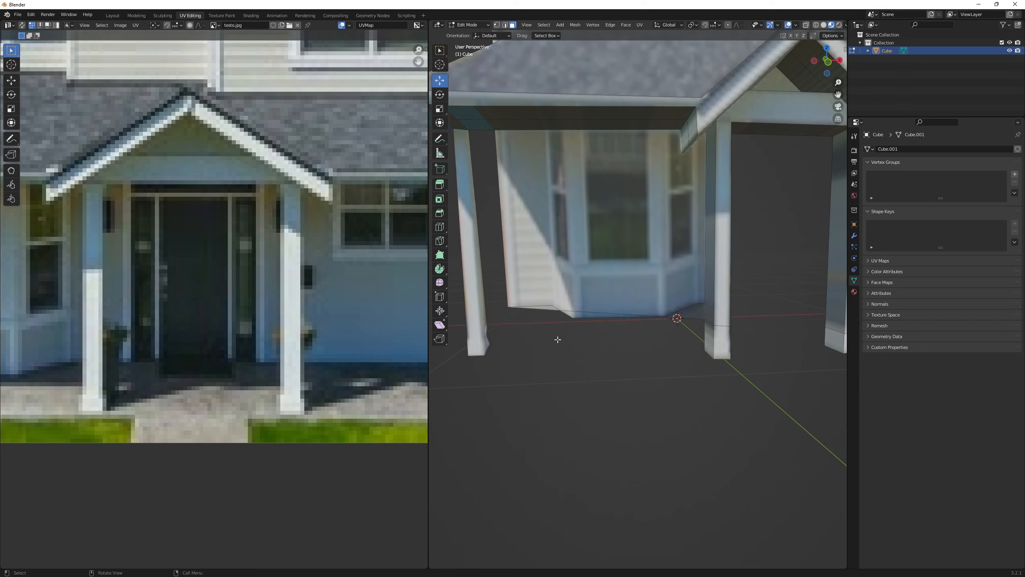
Delete the leftover triangular floor face between the bay window base and the doorway post
{"action": "scroll", "coordinate": [558, 339], "scroll_direction": "up", "scroll_amount": 3}
{"action": "right_click", "coordinate": [513, 313]}
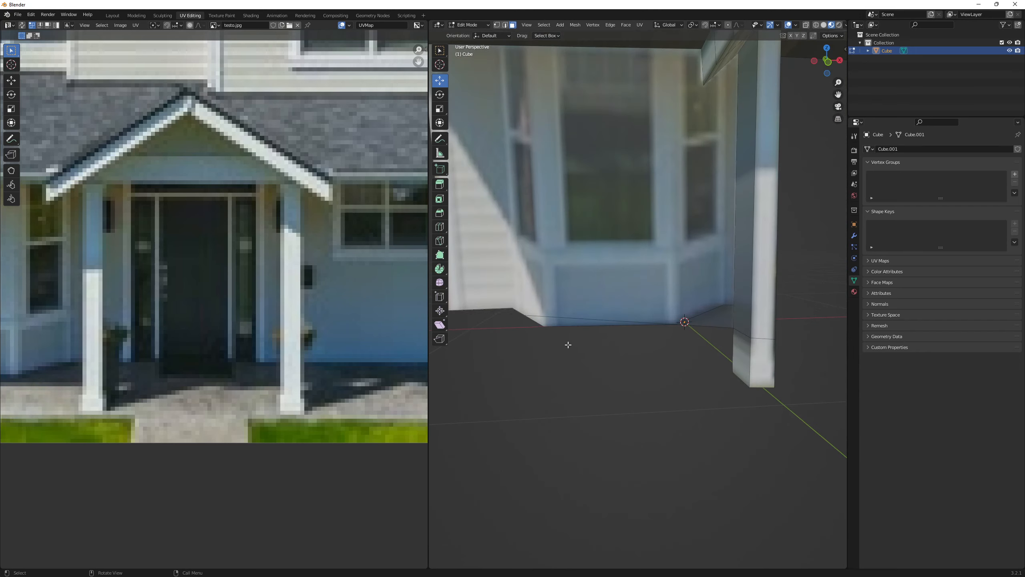
{"action": "mouse_move", "coordinate": [568, 345]}
{"action": "middle_mouse_down"}
{"action": "mouse_move", "coordinate": [514, 348]}
{"action": "mouse_move", "coordinate": [565, 351]}
{"action": "middle_mouse_up"}
{"action": "scroll", "coordinate": [565, 351], "scroll_direction": "down", "scroll_amount": 3}
{"action": "left_click", "coordinate": [683, 304]}
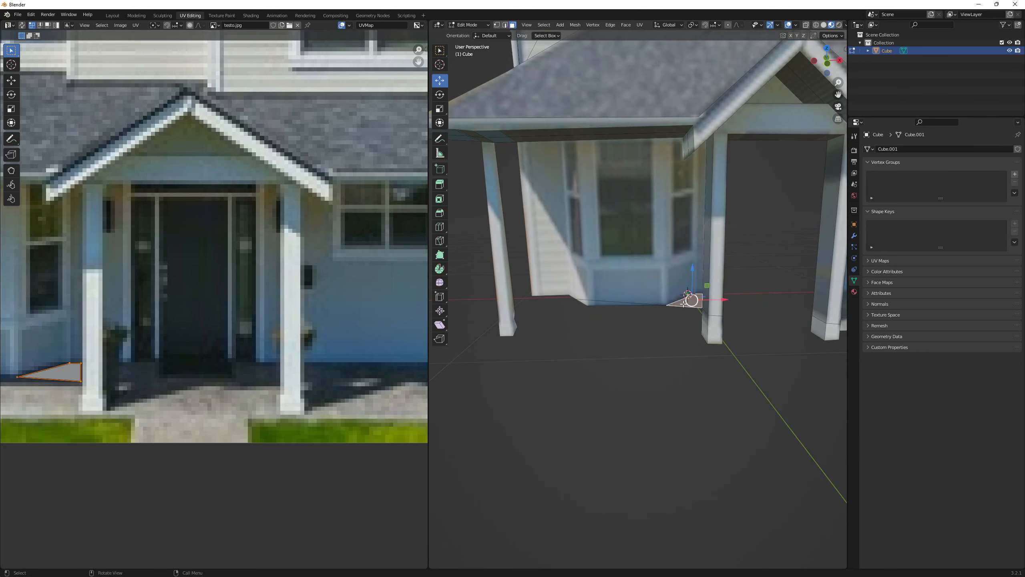
{"action": "key", "text": "x"}
{"action": "left_click", "coordinate": [684, 303]}
Knife-cut the right porch floor free along the wall base, around the right end post's base and back to the doorway post
{"action": "middle_click_drag", "start_coordinate": [684, 302], "coordinate": [593, 309]}
{"action": "scroll", "coordinate": [665, 321], "scroll_direction": "down", "scroll_amount": 3}
{"action": "scroll", "coordinate": [664, 314], "scroll_direction": "down", "scroll_amount": 1}
{"action": "left_click", "coordinate": [609, 299]}
{"action": "scroll", "coordinate": [606, 304], "scroll_direction": "up", "scroll_amount": 3}
{"action": "left_click", "coordinate": [599, 323]}
{"action": "key", "text": "q"}
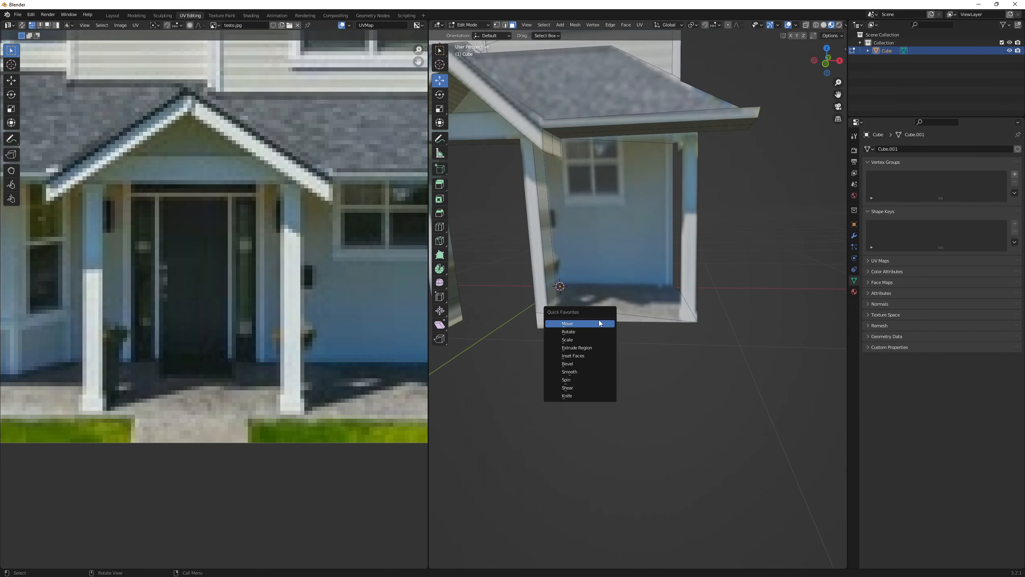
{"action": "left_click", "coordinate": [562, 396]}
{"action": "scroll", "coordinate": [494, 269], "scroll_direction": "up", "scroll_amount": 4}
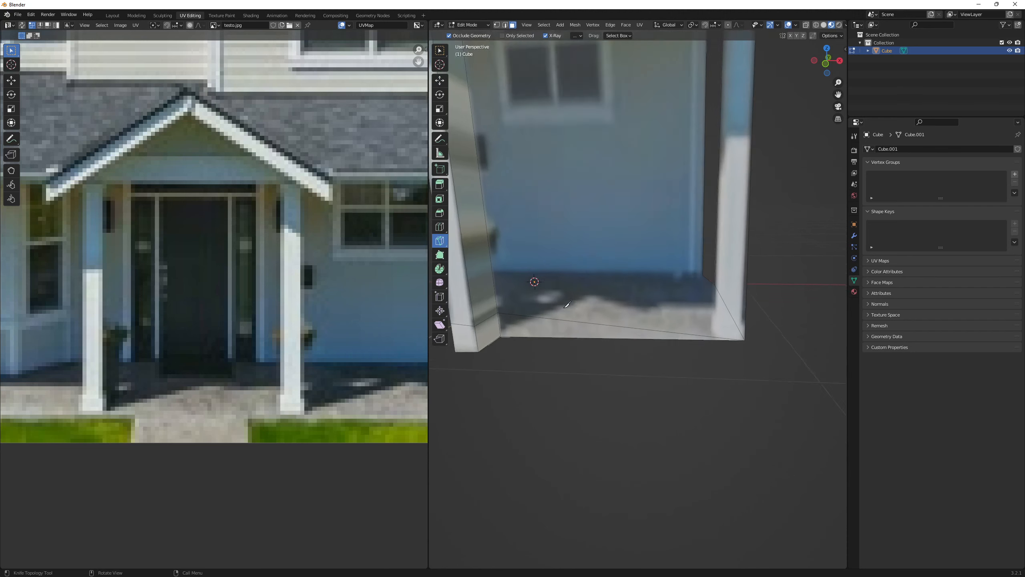
{"action": "left_click", "coordinate": [472, 269]}
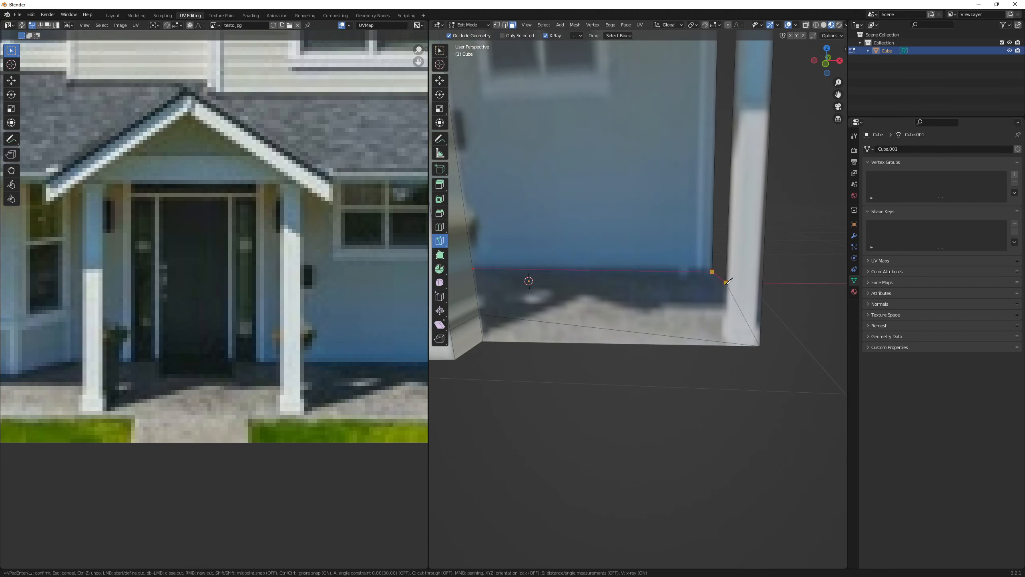
{"action": "left_click", "coordinate": [726, 345]}
{"action": "left_click", "coordinate": [484, 340]}
{"action": "key", "text": "space"}
Delete the right porch floor face running along the base of the blue wall
{"action": "key", "text": "q"}
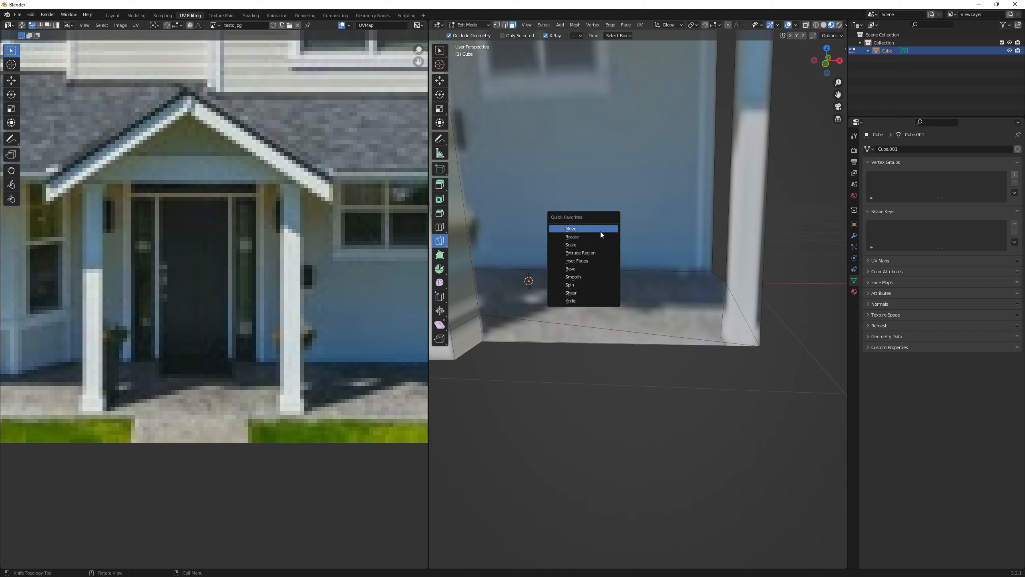
{"action": "left_click", "coordinate": [601, 231]}
{"action": "left_click", "coordinate": [585, 284]}
{"action": "key", "text": "x"}
{"action": "left_click", "coordinate": [584, 283]}
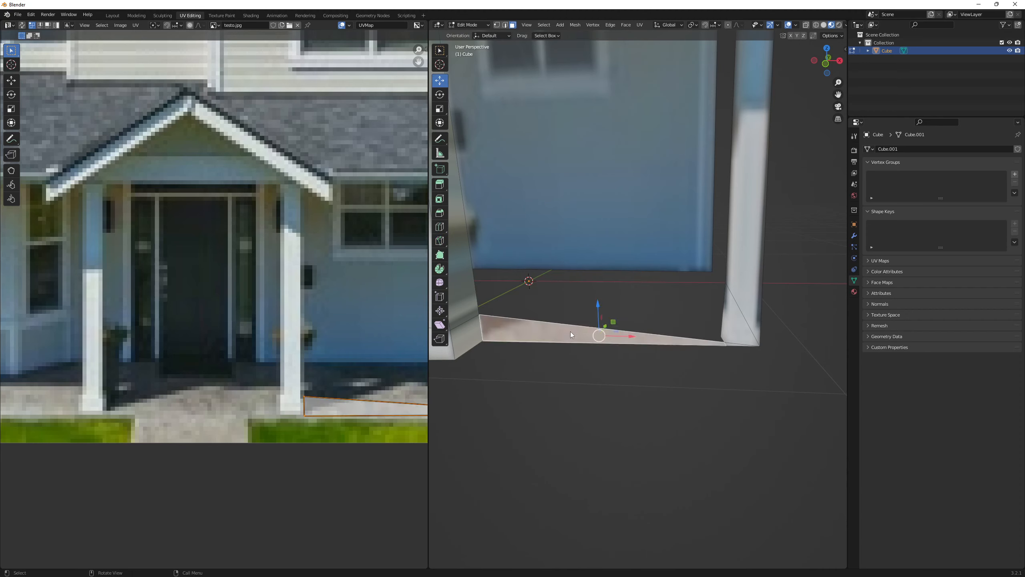
Extrude the outer side face of the left entrance column's base toward the left corner column
{"action": "scroll", "coordinate": [571, 332], "scroll_direction": "down", "scroll_amount": 5}
{"action": "middle_click_drag", "start_coordinate": [609, 327], "coordinate": [549, 343]}
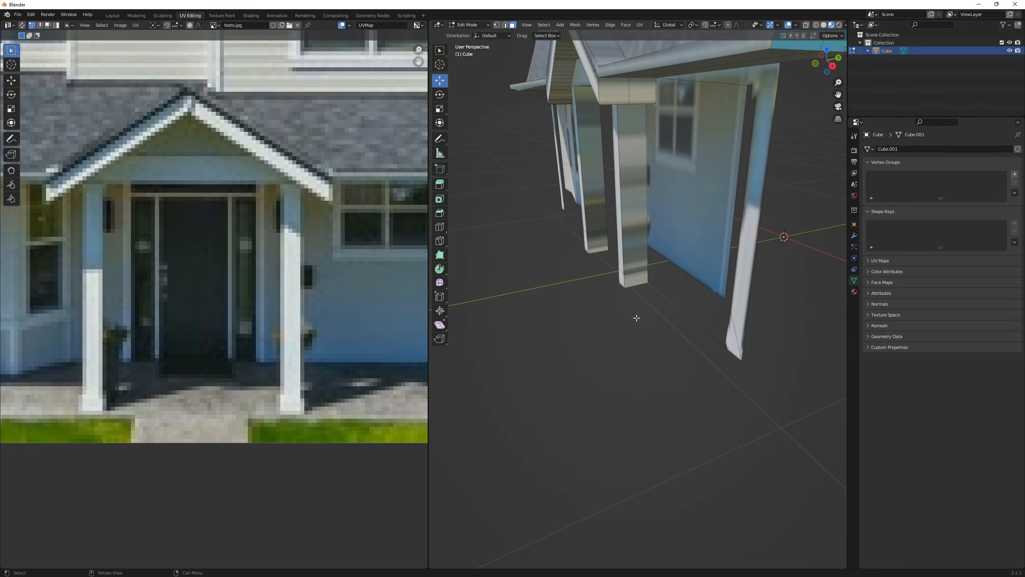
{"action": "middle_click_drag", "start_coordinate": [704, 308], "coordinate": [704, 283]}
{"action": "middle_click_drag", "start_coordinate": [750, 253], "coordinate": [814, 251]}
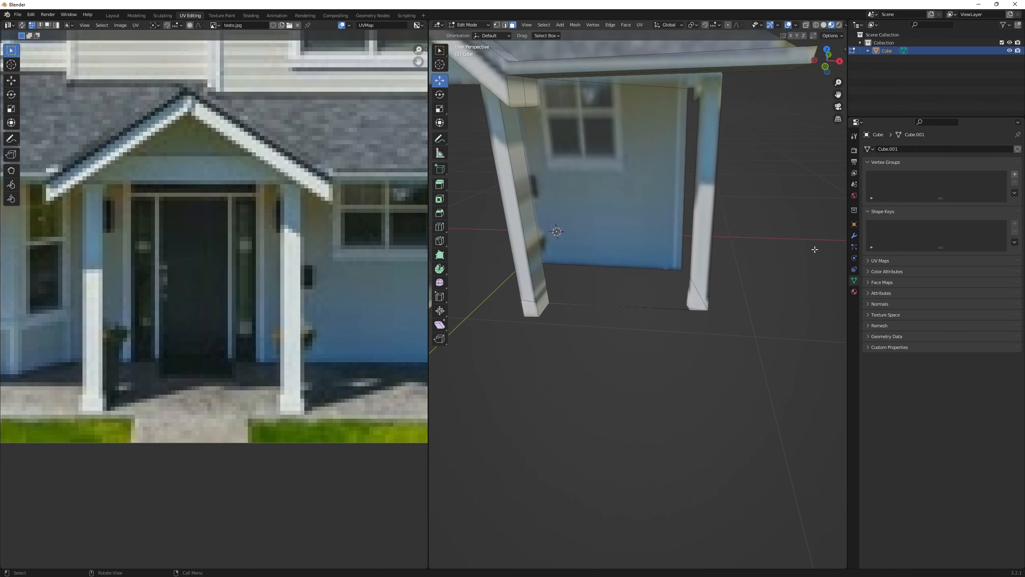
{"action": "middle_click_drag", "start_coordinate": [687, 189], "coordinate": [670, 283]}
{"action": "left_click", "coordinate": [504, 283]}
{"action": "left_click", "coordinate": [512, 348]}
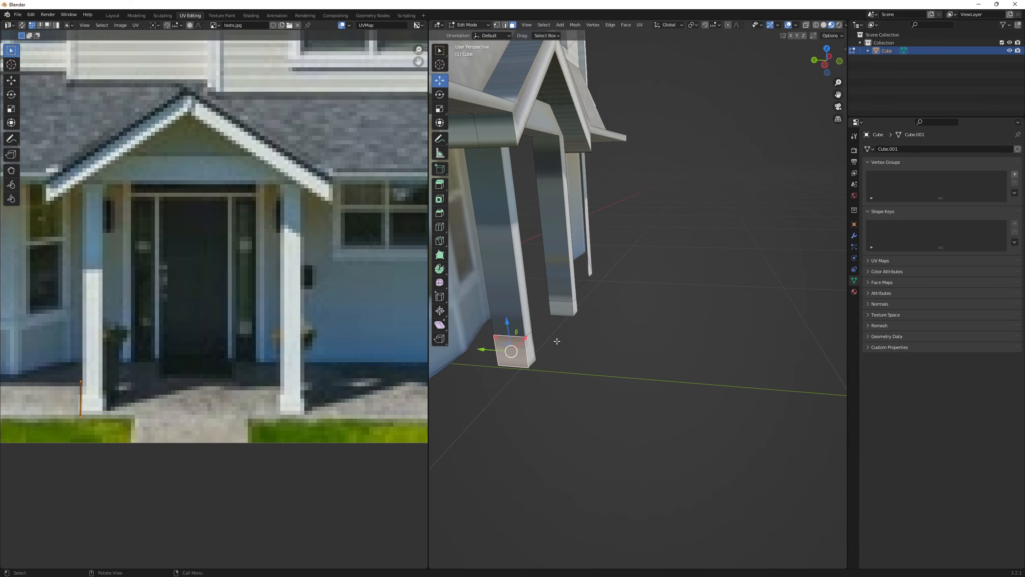
{"action": "scroll", "coordinate": [493, 330], "scroll_direction": "down", "scroll_amount": 2}
{"action": "middle_click_drag", "start_coordinate": [534, 344], "coordinate": [650, 305]}
{"action": "scroll", "coordinate": [644, 306], "scroll_direction": "up", "scroll_amount": 4}
{"action": "key", "text": "e"}
{"action": "left_click", "coordinate": [521, 348]}
Move the extruded end face along the X axis to meet the base of the left corner column
{"action": "middle_click_drag", "start_coordinate": [521, 349], "coordinate": [657, 316]}
{"action": "left_click_drag", "start_coordinate": [687, 319], "coordinate": [584, 322]}
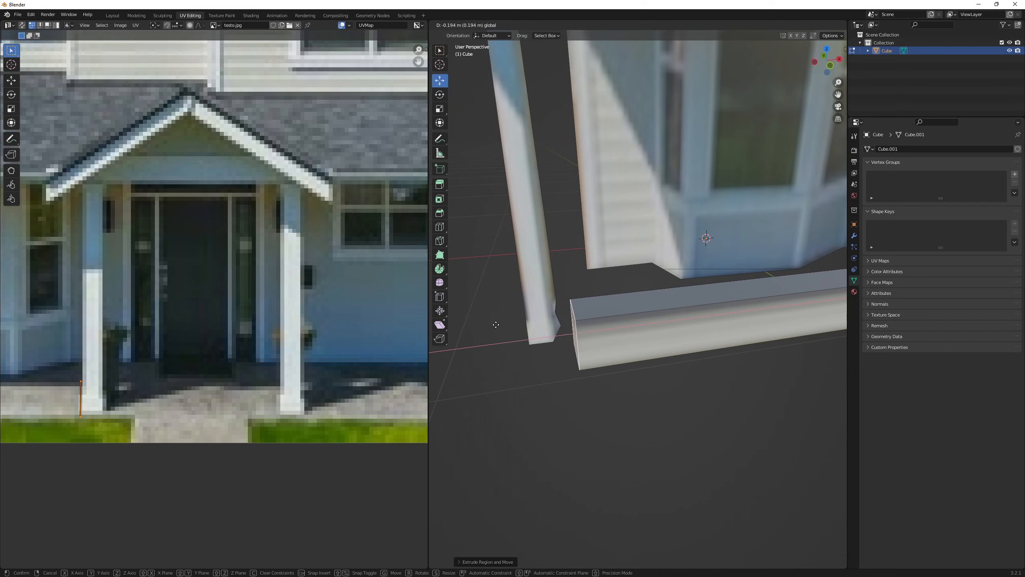
{"action": "left_click_drag", "start_coordinate": [496, 324], "coordinate": [709, 312]}
{"action": "left_click_drag", "start_coordinate": [772, 290], "coordinate": [771, 289]}
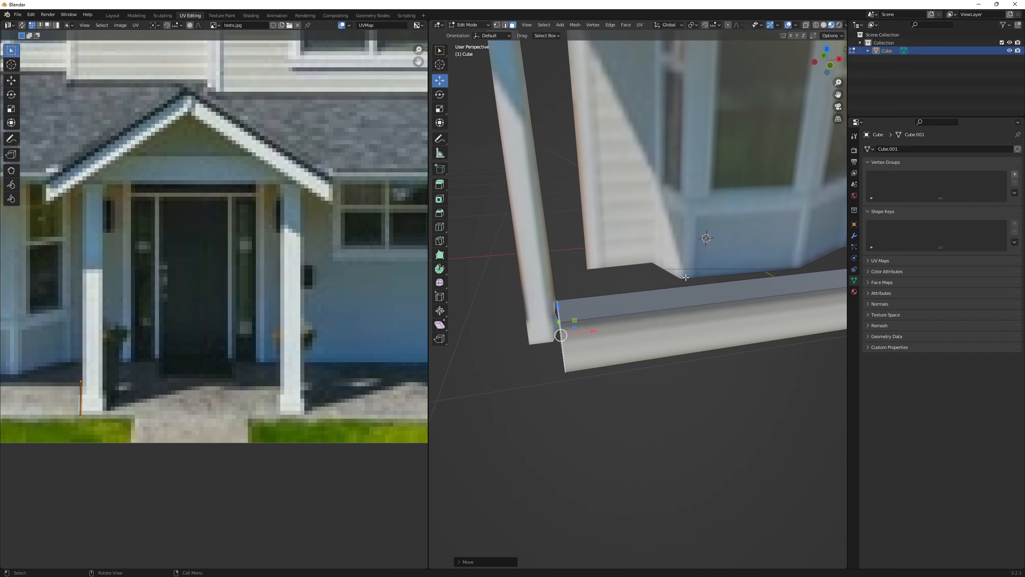
Extrude the outer side face of the right entrance column's base about 0.46 m toward the right corner column
{"action": "scroll", "coordinate": [581, 283], "scroll_direction": "up", "scroll_amount": 1}
{"action": "left_click", "coordinate": [553, 277]}
{"action": "middle_click_drag", "start_coordinate": [553, 277], "coordinate": [558, 231]}
{"action": "left_click", "coordinate": [578, 260]}
{"action": "scroll", "coordinate": [618, 261], "scroll_direction": "up", "scroll_amount": 2}
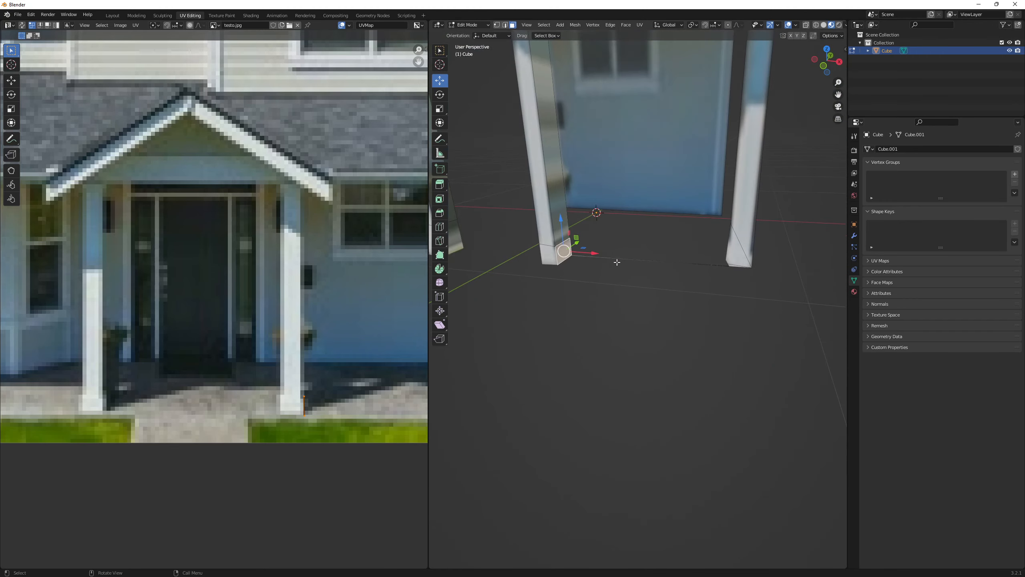
{"action": "scroll", "coordinate": [626, 254], "scroll_direction": "down", "scroll_amount": 5}
{"action": "middle_click_drag", "start_coordinate": [650, 256], "coordinate": [630, 255]}
{"action": "scroll", "coordinate": [629, 255], "scroll_direction": "up", "scroll_amount": 4}
{"action": "scroll", "coordinate": [630, 255], "scroll_direction": "up", "scroll_amount": 1}
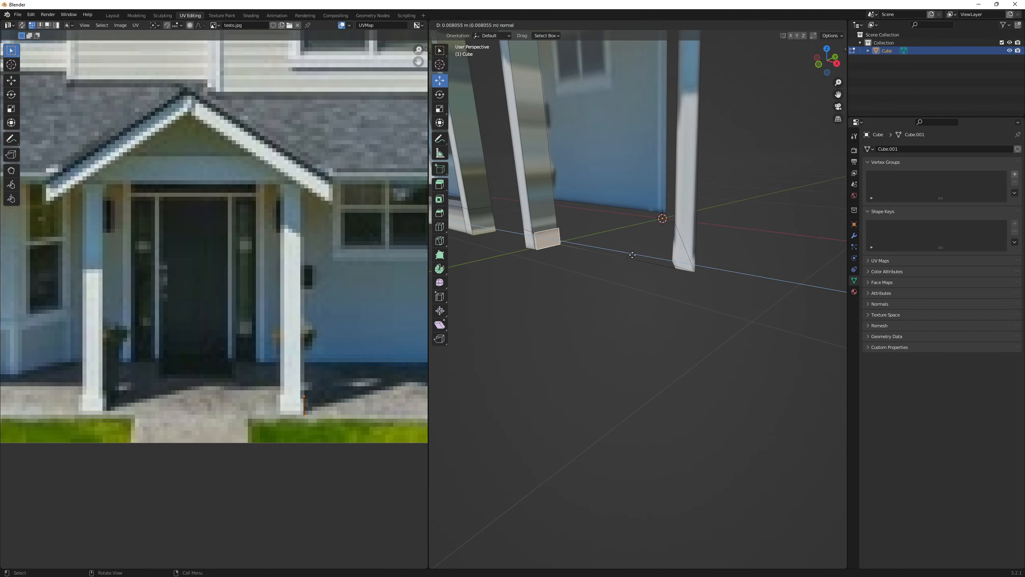
{"action": "key", "text": "e"}
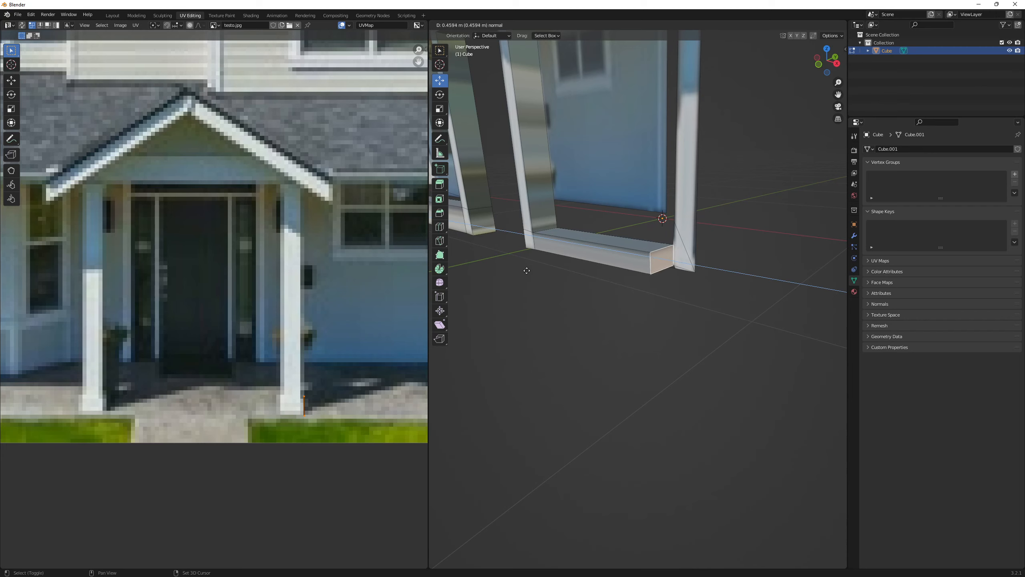
{"action": "left_click", "coordinate": [549, 271]}
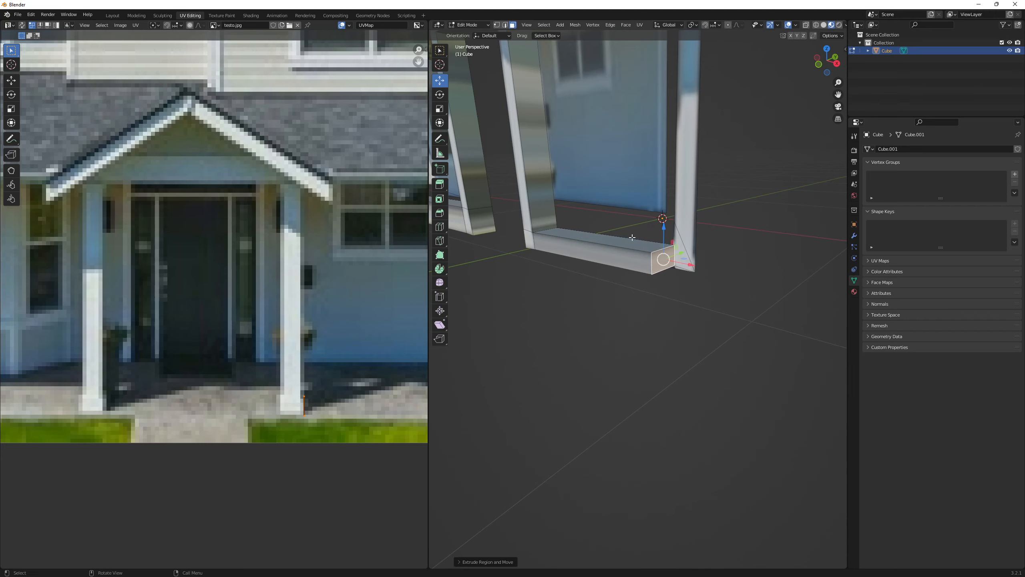
Extrude the top face of the left base beam upward by about 0.018 m
{"action": "scroll", "coordinate": [629, 237], "scroll_direction": "down", "scroll_amount": 6}
{"action": "middle_click_drag", "start_coordinate": [629, 238], "coordinate": [682, 250]}
{"action": "left_click", "coordinate": [557, 304]}
{"action": "middle_click_drag", "start_coordinate": [559, 294], "coordinate": [619, 281]}
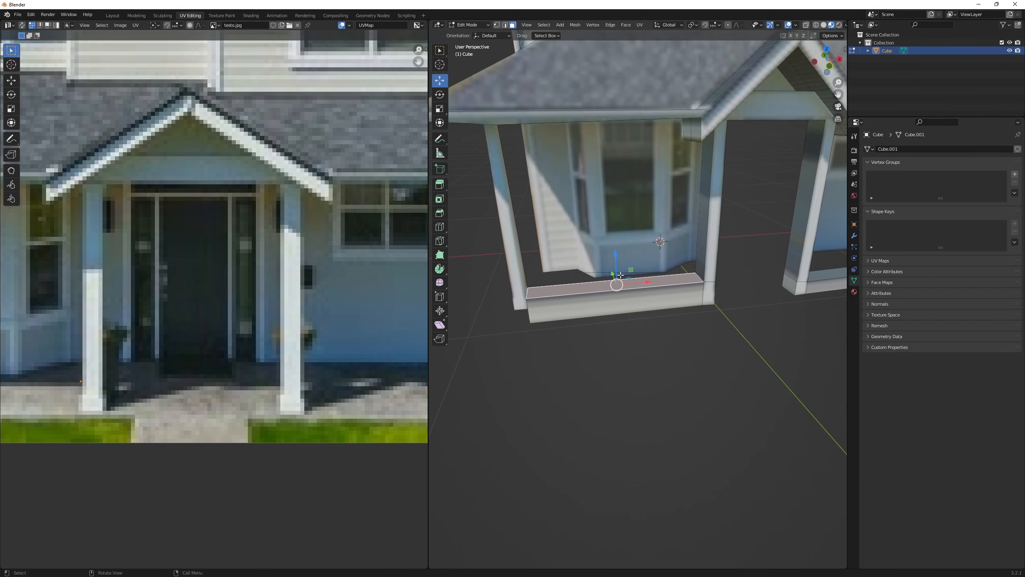
{"action": "scroll", "coordinate": [619, 279], "scroll_direction": "up", "scroll_amount": 3}
{"action": "key", "text": "e"}
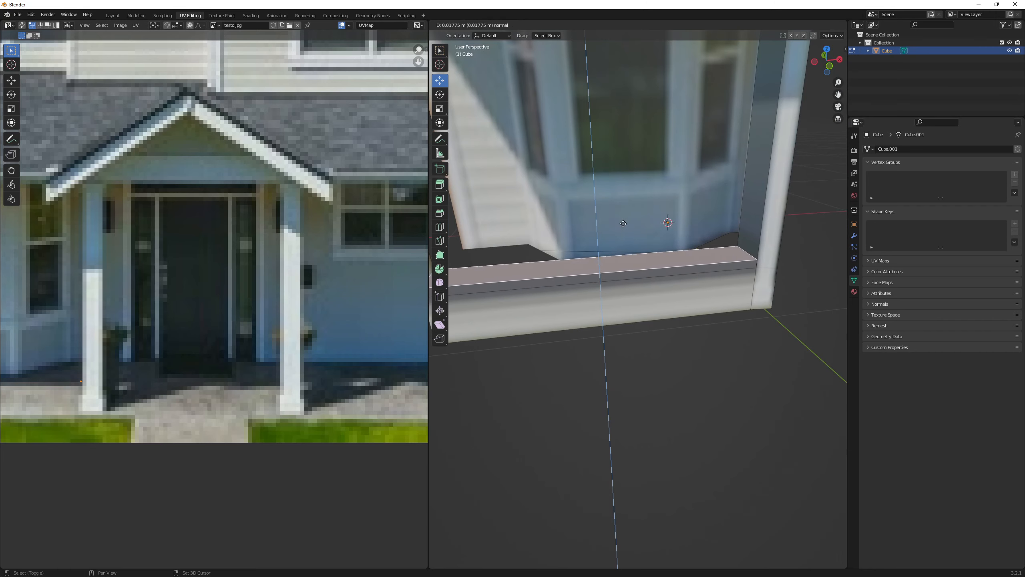
{"action": "left_click", "coordinate": [598, 265]}
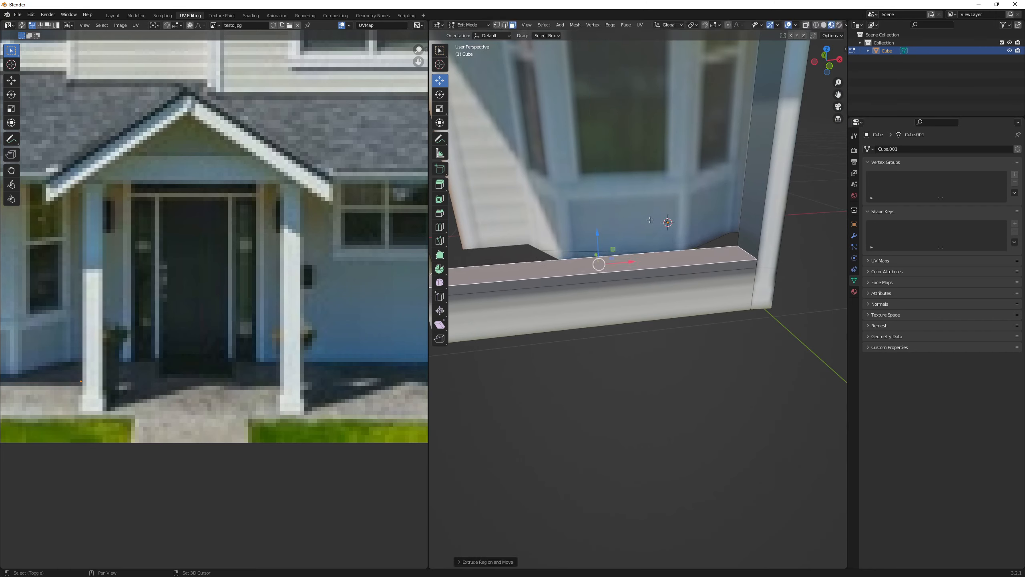
Extrude both back faces of the left base beam behind the columns to form the porch floor
{"action": "middle_click_drag", "start_coordinate": [597, 266], "coordinate": [782, 221]}
{"action": "left_click", "coordinate": [798, 216]}
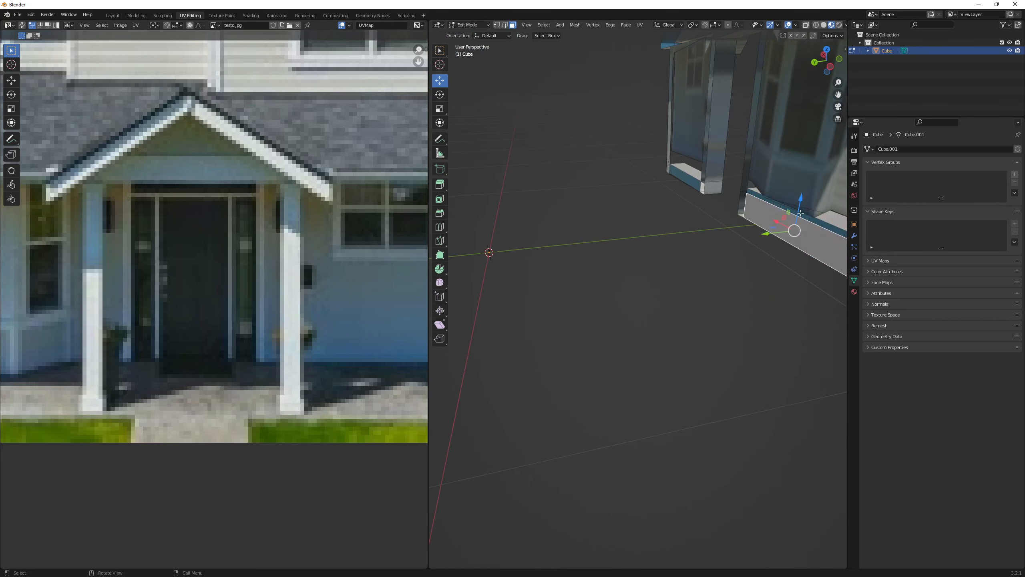
{"action": "left_click", "coordinate": [802, 215], "text": "shift"}
{"action": "key", "text": "e"}
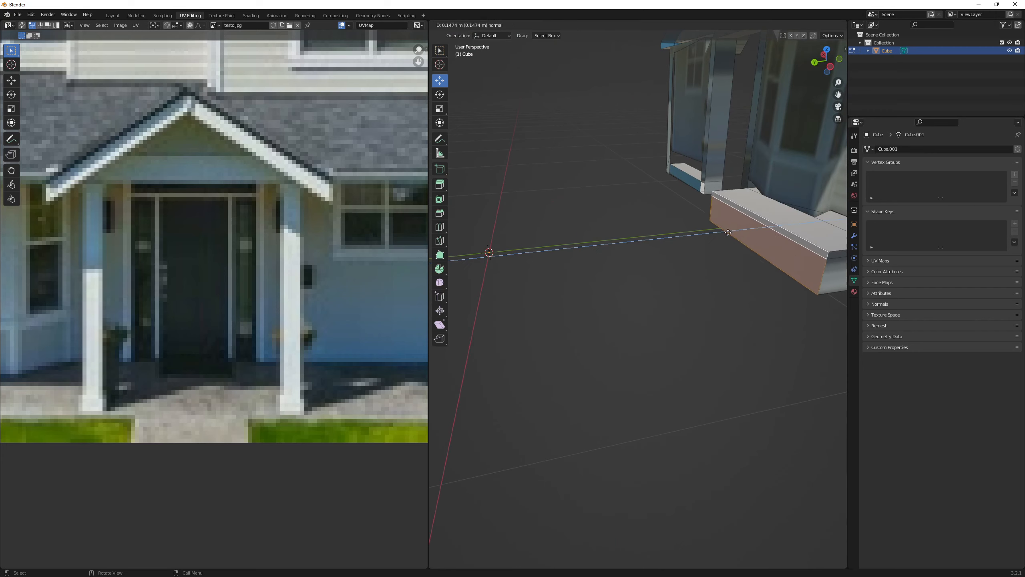
{"action": "left_click", "coordinate": [682, 258]}
Extrude the face of the left corner column along its normal to give the column depth
{"action": "middle_click_drag", "start_coordinate": [682, 259], "coordinate": [522, 234]}
{"action": "scroll", "coordinate": [589, 229], "scroll_direction": "up", "scroll_amount": 5}
{"action": "scroll", "coordinate": [528, 231], "scroll_direction": "down", "scroll_amount": 1}
{"action": "scroll", "coordinate": [565, 207], "scroll_direction": "down", "scroll_amount": 1}
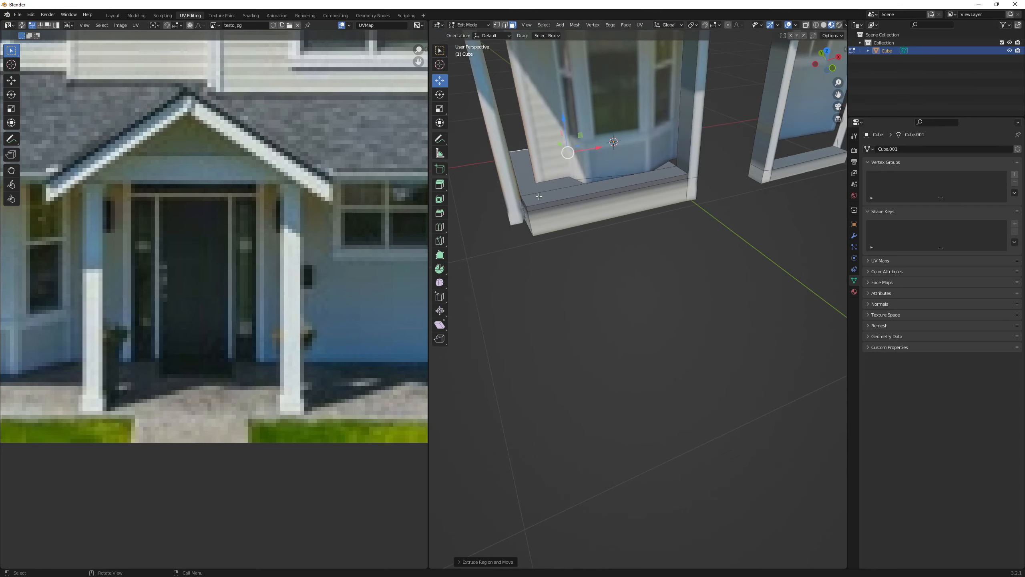
{"action": "middle_click_drag", "start_coordinate": [537, 197], "coordinate": [496, 194]}
{"action": "middle_click_drag", "start_coordinate": [496, 193], "coordinate": [704, 262], "text": "shift"}
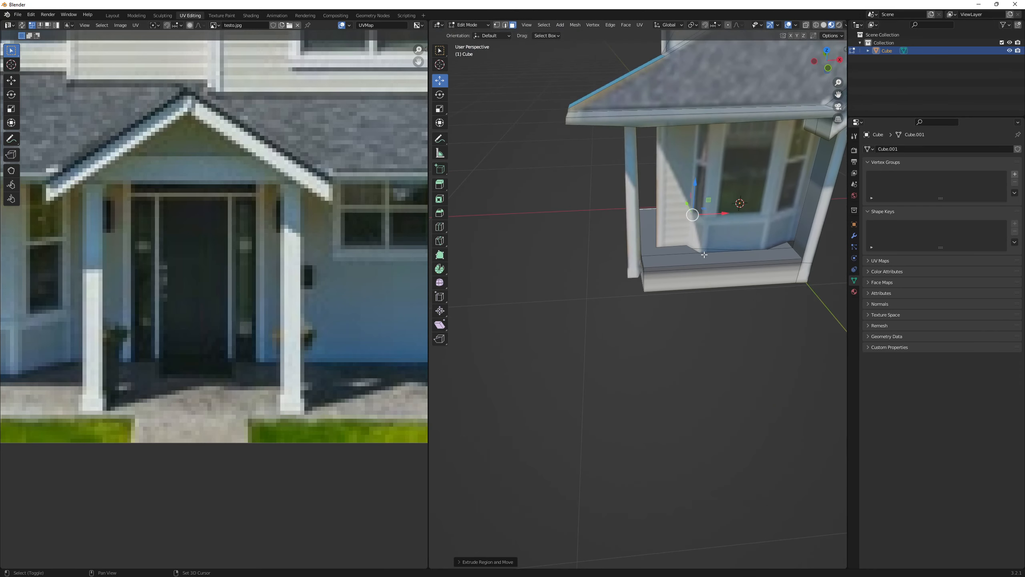
{"action": "scroll", "coordinate": [700, 226], "scroll_direction": "up", "scroll_amount": 1}
{"action": "middle_click_drag", "start_coordinate": [700, 209], "coordinate": [618, 229]}
{"action": "scroll", "coordinate": [581, 234], "scroll_direction": "up", "scroll_amount": 2}
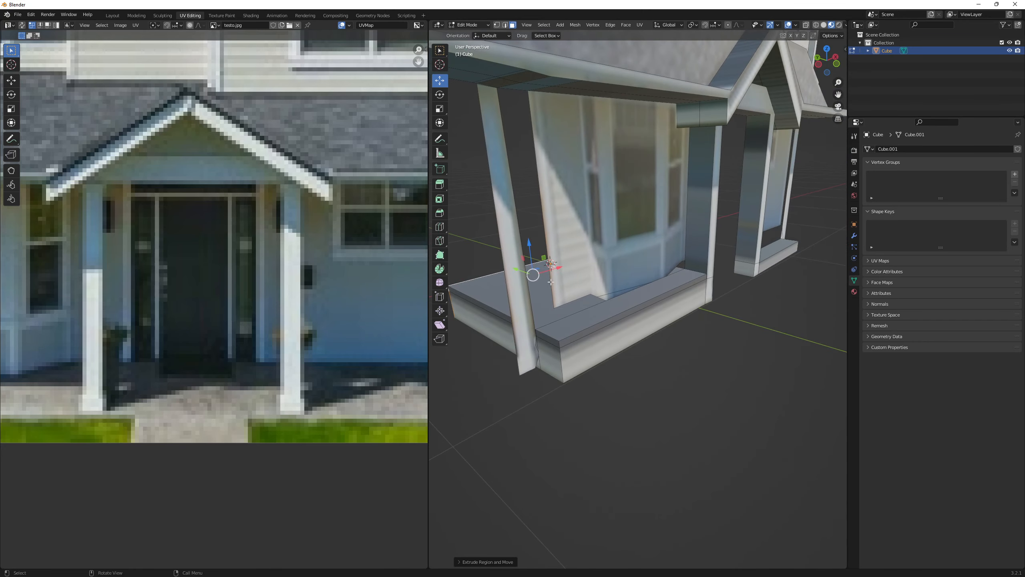
{"action": "left_click", "coordinate": [512, 252]}
{"action": "middle_click_drag", "start_coordinate": [530, 259], "coordinate": [495, 268]}
{"action": "middle_click_drag", "start_coordinate": [559, 225], "coordinate": [586, 234]}
{"action": "key", "text": "e"}
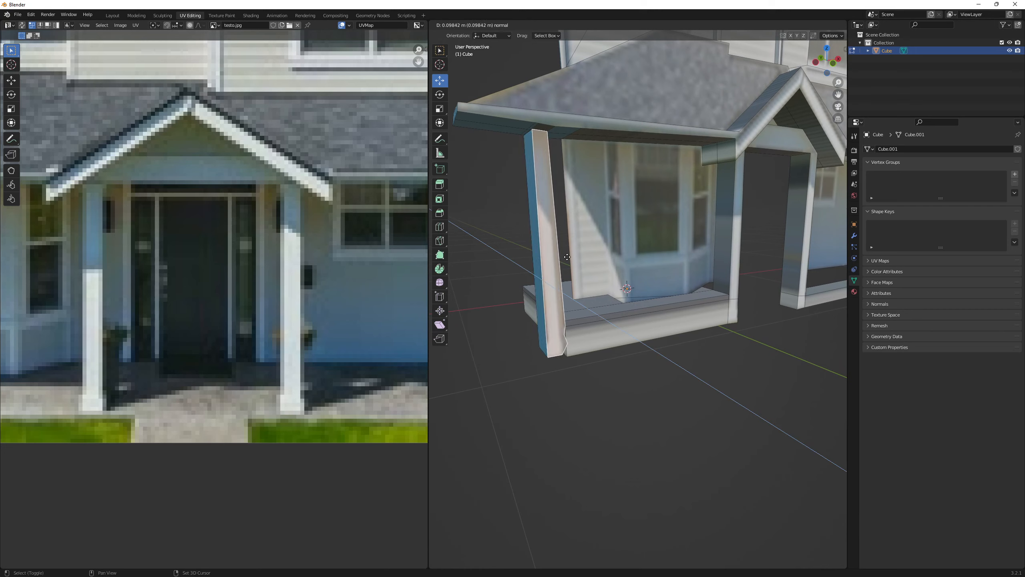
{"action": "left_click", "coordinate": [526, 253]}
{"action": "left_click", "coordinate": [522, 268]}
Knife-cut the right corner column's face at its upper end to separate the column from the horizontal strip
{"action": "scroll", "coordinate": [642, 272], "scroll_direction": "down", "scroll_amount": 3}
{"action": "middle_click_drag", "start_coordinate": [642, 273], "coordinate": [590, 243]}
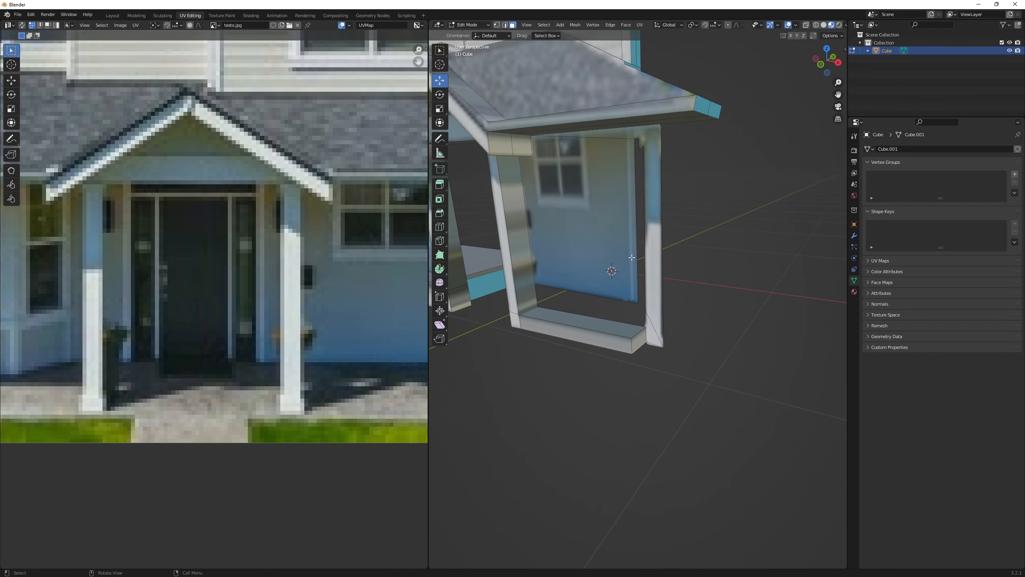
{"action": "left_click", "coordinate": [650, 181]}
{"action": "scroll", "coordinate": [649, 178], "scroll_direction": "up", "scroll_amount": 2}
{"action": "mouse_move", "coordinate": [648, 172]}
{"action": "middle_mouse_down"}
{"action": "mouse_move", "coordinate": [630, 163]}
{"action": "mouse_move", "coordinate": [653, 162]}
{"action": "mouse_move", "coordinate": [652, 222]}
{"action": "mouse_move", "coordinate": [677, 170]}
{"action": "mouse_move", "coordinate": [654, 187]}
{"action": "middle_mouse_up"}
{"action": "scroll", "coordinate": [662, 199], "scroll_direction": "up", "scroll_amount": 4}
{"action": "scroll", "coordinate": [664, 199], "scroll_direction": "down", "scroll_amount": 2}
{"action": "key", "text": "q"}
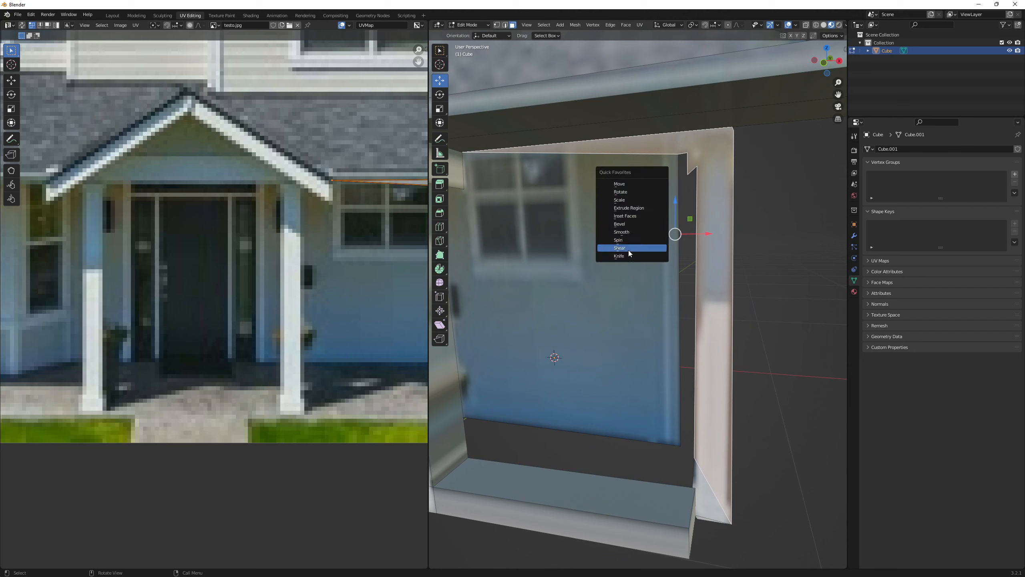
{"action": "left_click", "coordinate": [628, 255]}
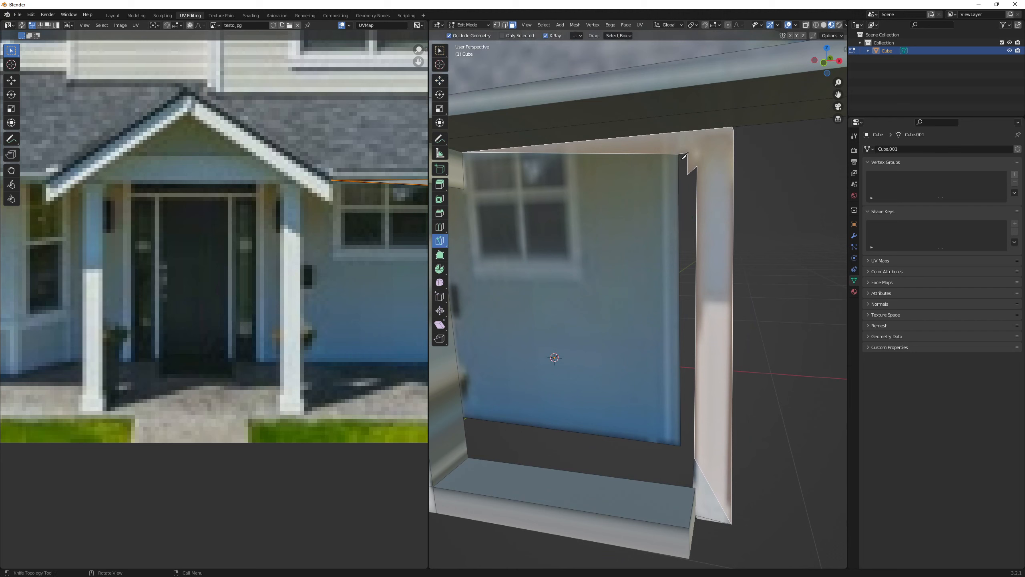
{"action": "left_click", "coordinate": [696, 130]}
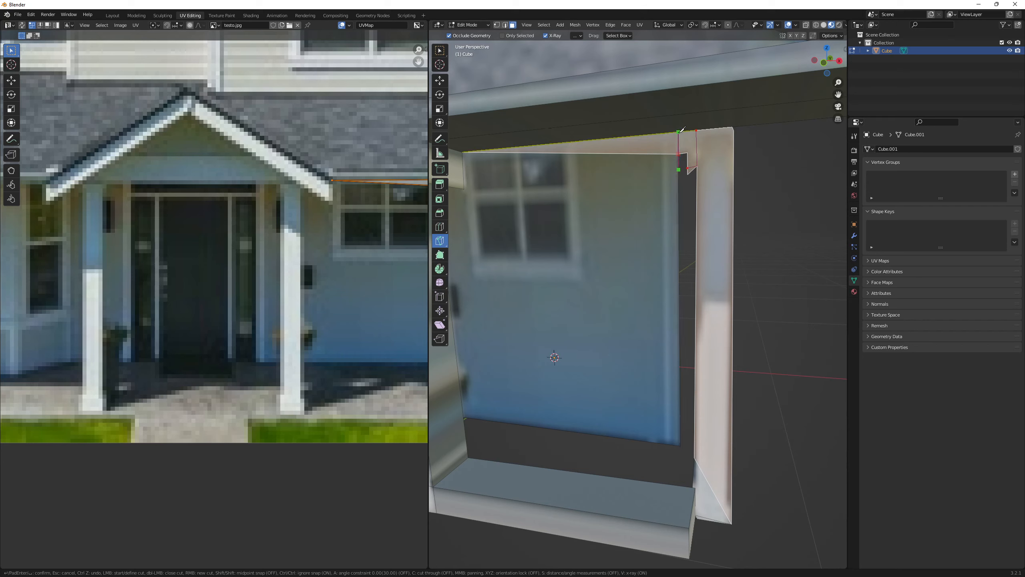
{"action": "key", "text": "Return"}
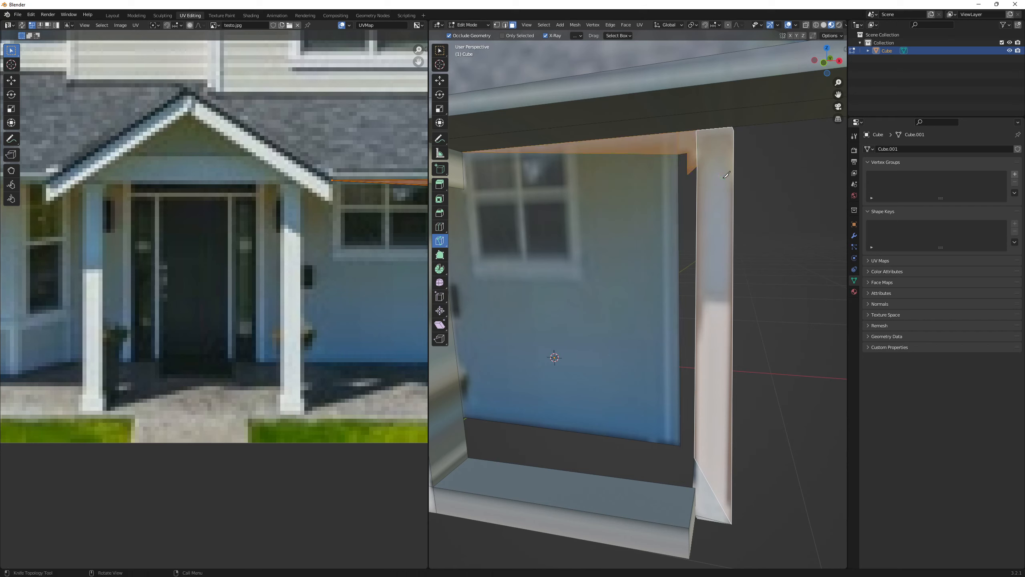
Delete the small cut-off piece beside the upper end of the right corner column
{"action": "key", "text": "q"}
{"action": "left_click", "coordinate": [698, 107]}
{"action": "left_click", "coordinate": [773, 146]}
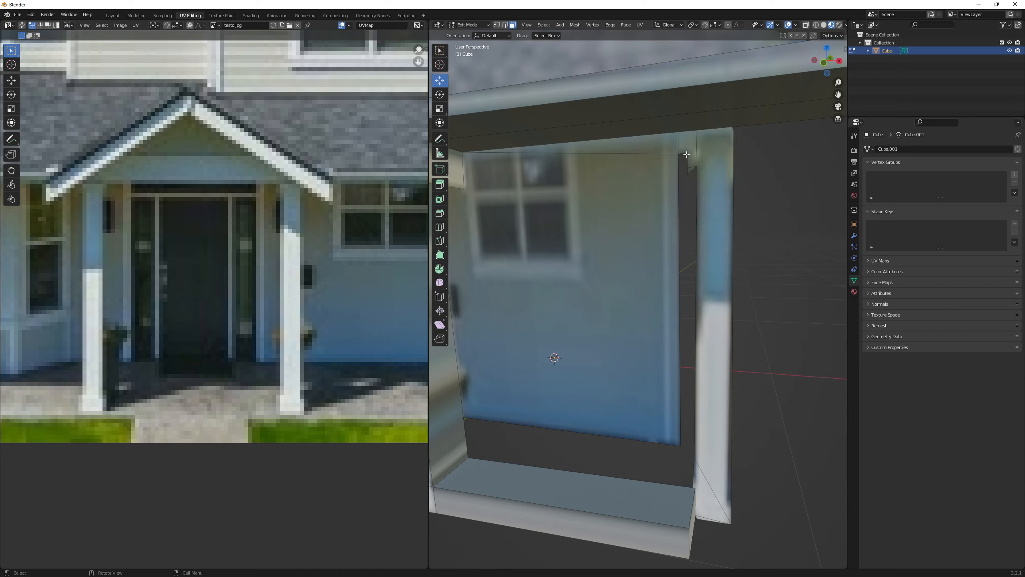
{"action": "key", "text": "x"}
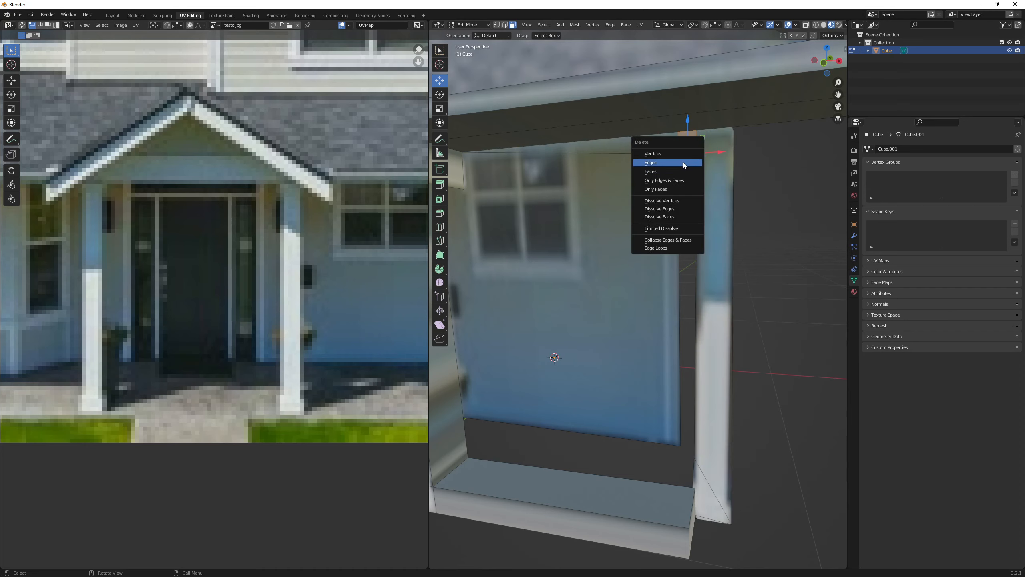
{"action": "left_click", "coordinate": [680, 167]}
{"action": "scroll", "coordinate": [691, 239], "scroll_direction": "down", "scroll_amount": 6}
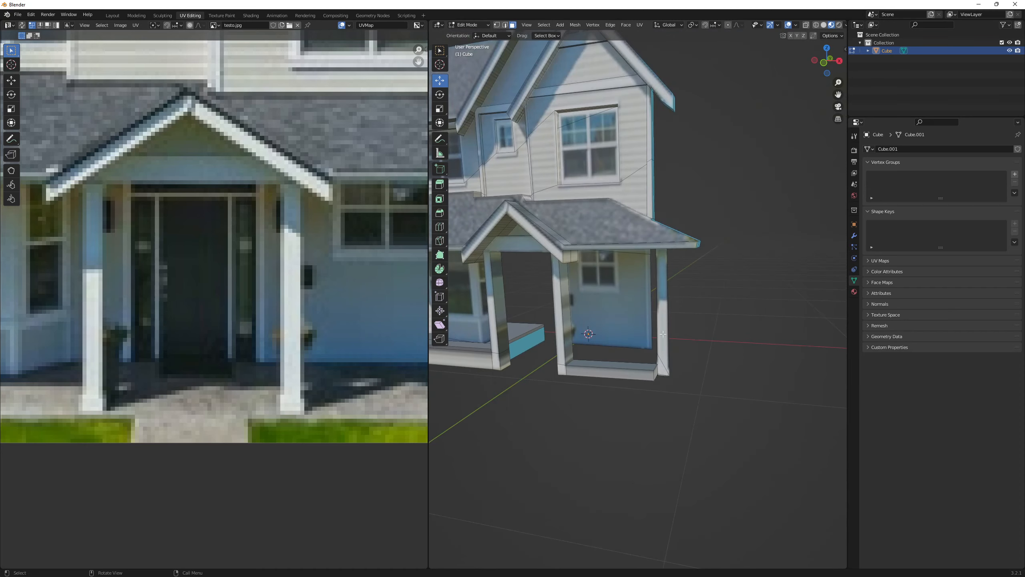
{"action": "middle_click_drag", "start_coordinate": [666, 359], "coordinate": [651, 290], "text": "shift"}
{"action": "scroll", "coordinate": [650, 260], "scroll_direction": "up", "scroll_amount": 4}
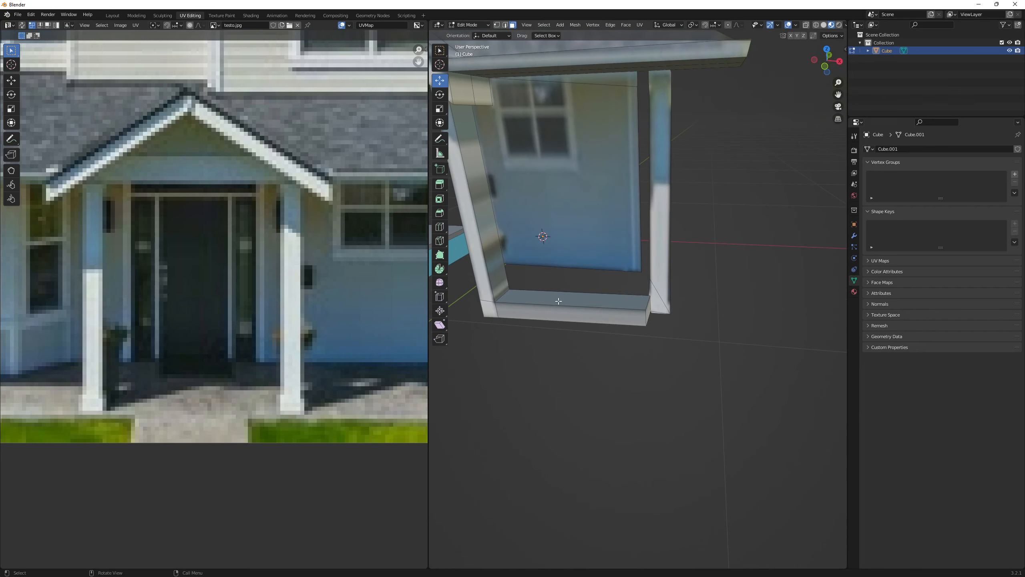
{"action": "key", "text": "q"}
{"action": "left_click", "coordinate": [535, 305]}
{"action": "key", "text": "q"}
{"action": "left_click", "coordinate": [533, 300]}
{"action": "key", "text": "q"}
{"action": "left_click", "coordinate": [524, 288]}
Extrude the top face of the right base beam upward to form a low wall between the columns
{"action": "left_click", "coordinate": [548, 299]}
{"action": "middle_click_drag", "start_coordinate": [547, 299], "coordinate": [613, 280]}
{"action": "scroll", "coordinate": [499, 298], "scroll_direction": "down", "scroll_amount": 3}
{"action": "scroll", "coordinate": [636, 278], "scroll_direction": "up", "scroll_amount": 4}
{"action": "key", "text": "e"}
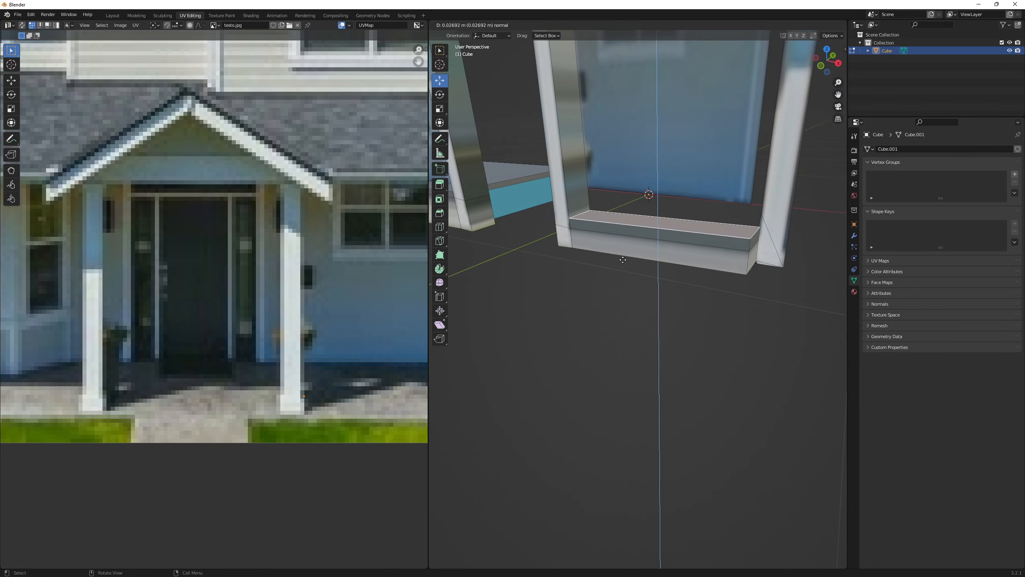
{"action": "left_click", "coordinate": [630, 239]}
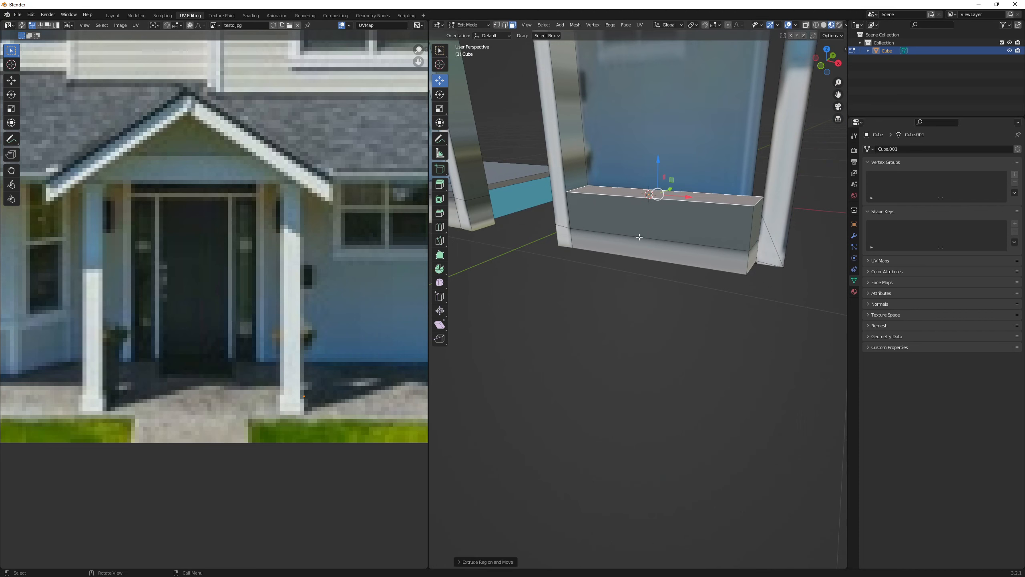
{"action": "middle_click_drag", "start_coordinate": [630, 239], "coordinate": [624, 250]}
{"action": "left_click", "coordinate": [575, 292]}
{"action": "middle_click_drag", "start_coordinate": [575, 291], "coordinate": [644, 282], "text": "shift"}
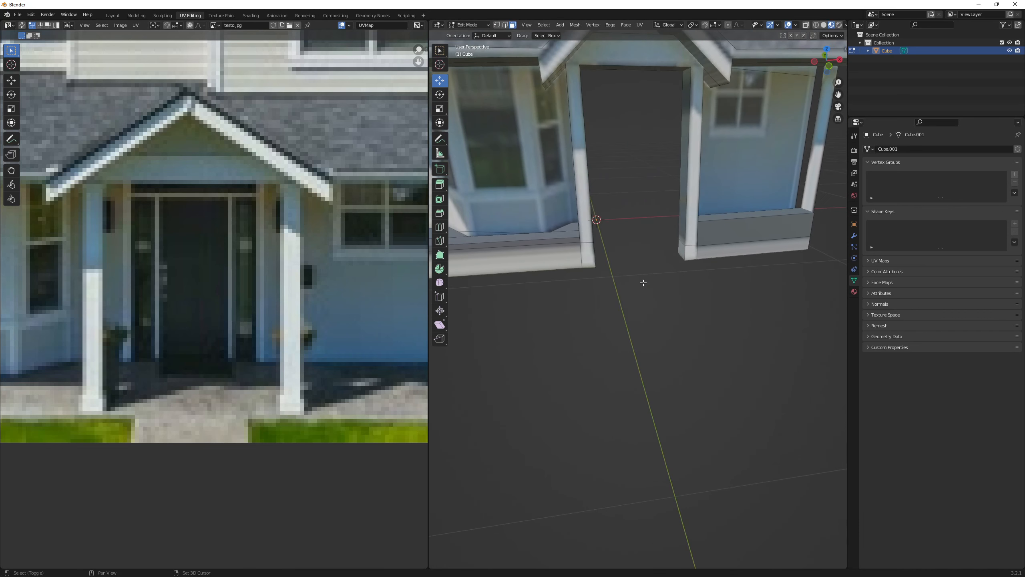
{"action": "left_click", "coordinate": [726, 179]}
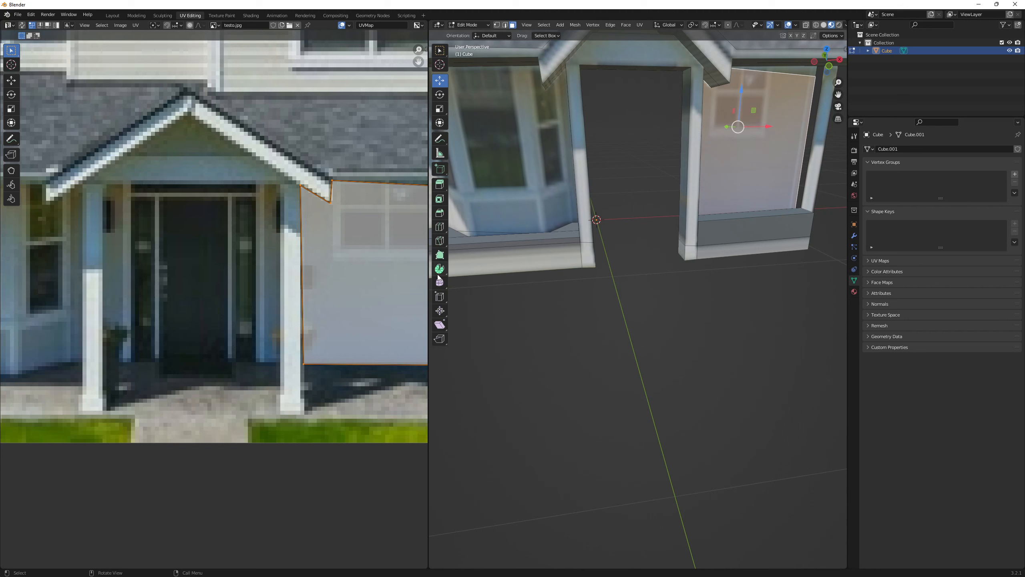
{"action": "scroll", "coordinate": [563, 261], "scroll_direction": "down", "scroll_amount": 3}
{"action": "middle_click_drag", "start_coordinate": [644, 247], "coordinate": [622, 241]}
{"action": "middle_click_drag", "start_coordinate": [567, 223], "coordinate": [633, 222], "text": "shift"}
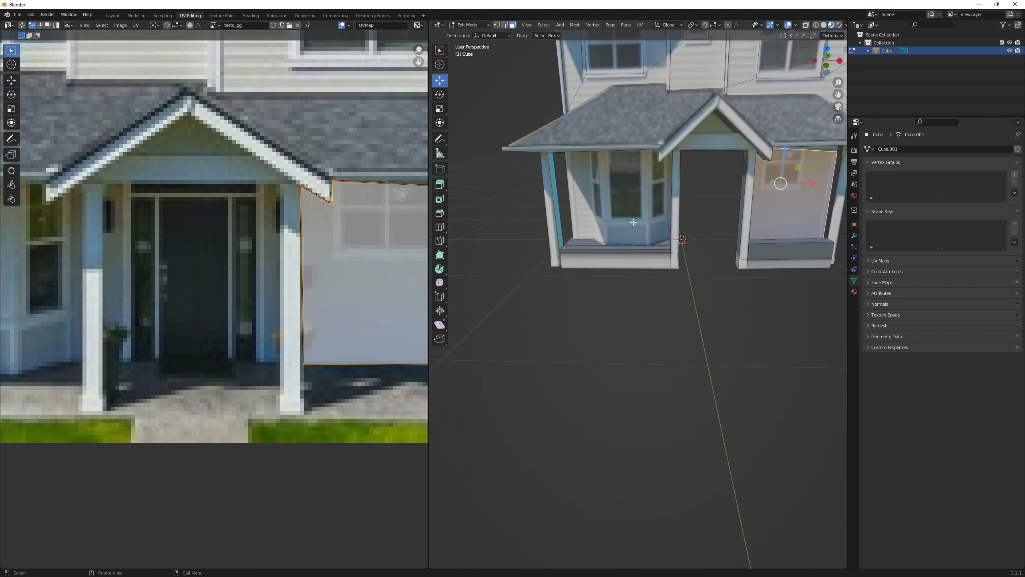
{"action": "left_click", "coordinate": [633, 223]}
{"action": "scroll", "coordinate": [609, 241], "scroll_direction": "up", "scroll_amount": 8}
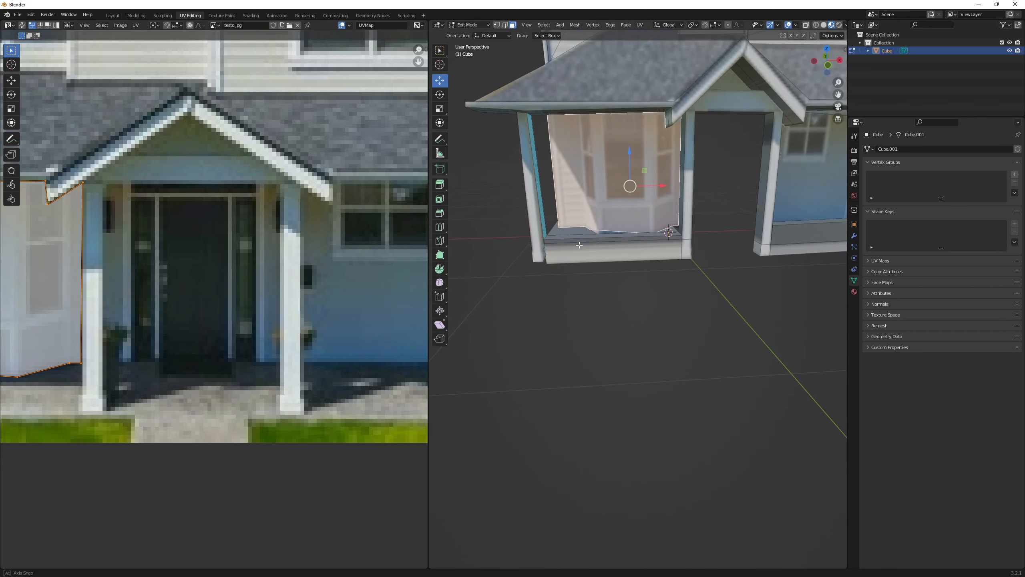
Move the left base beam's top face and the adjoining floor face up along Z to form a low wall between the columns
{"action": "left_click", "coordinate": [604, 227]}
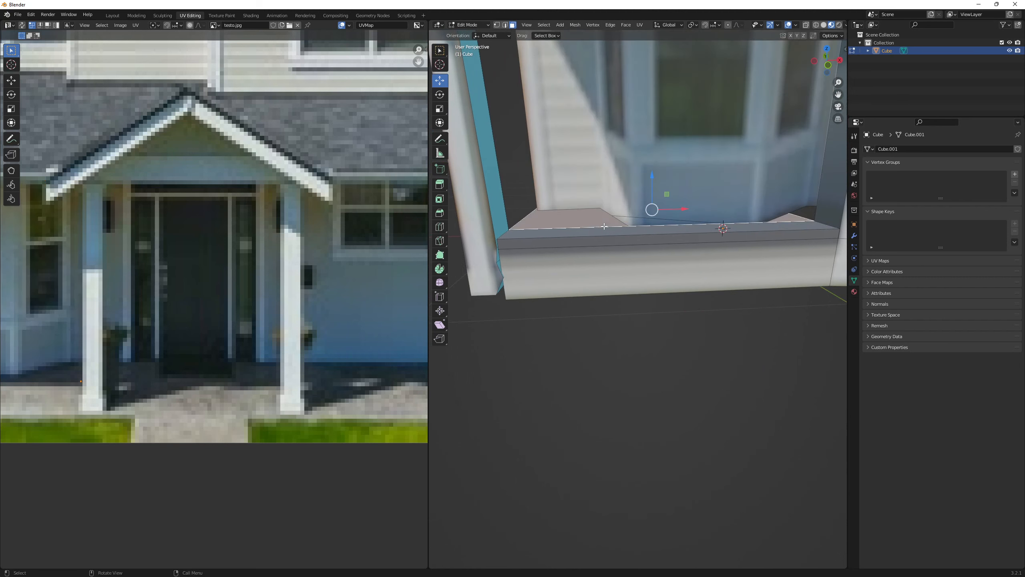
{"action": "left_click", "coordinate": [621, 231]}
{"action": "left_click", "coordinate": [608, 224]}
{"action": "left_click", "coordinate": [618, 231], "text": "ctrl"}
{"action": "middle_click_drag", "start_coordinate": [617, 231], "coordinate": [654, 200]}
{"action": "key", "text": "g"}
{"action": "key", "text": "z"}
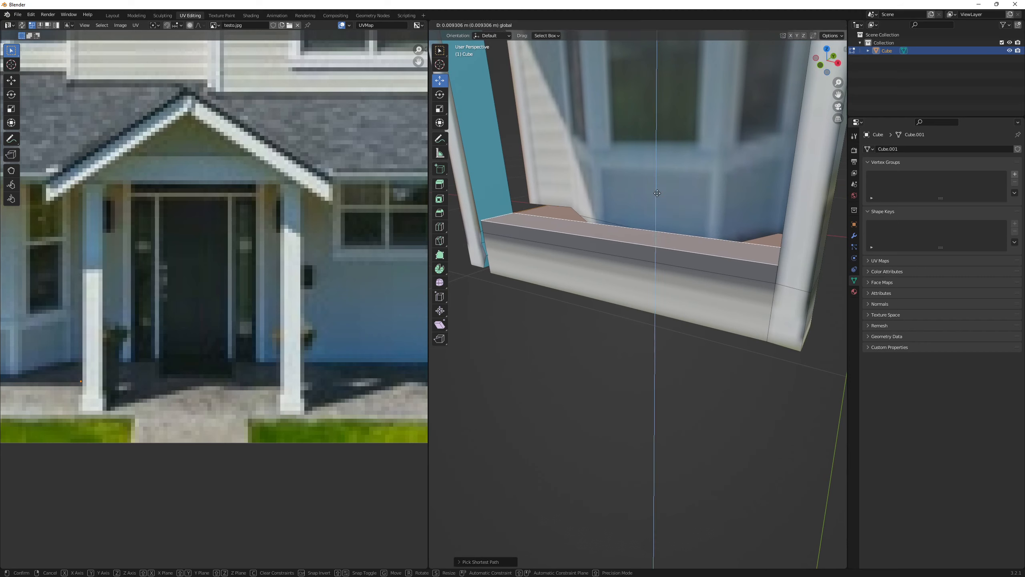
{"action": "left_click_drag", "start_coordinate": [656, 182], "coordinate": [659, 160]}
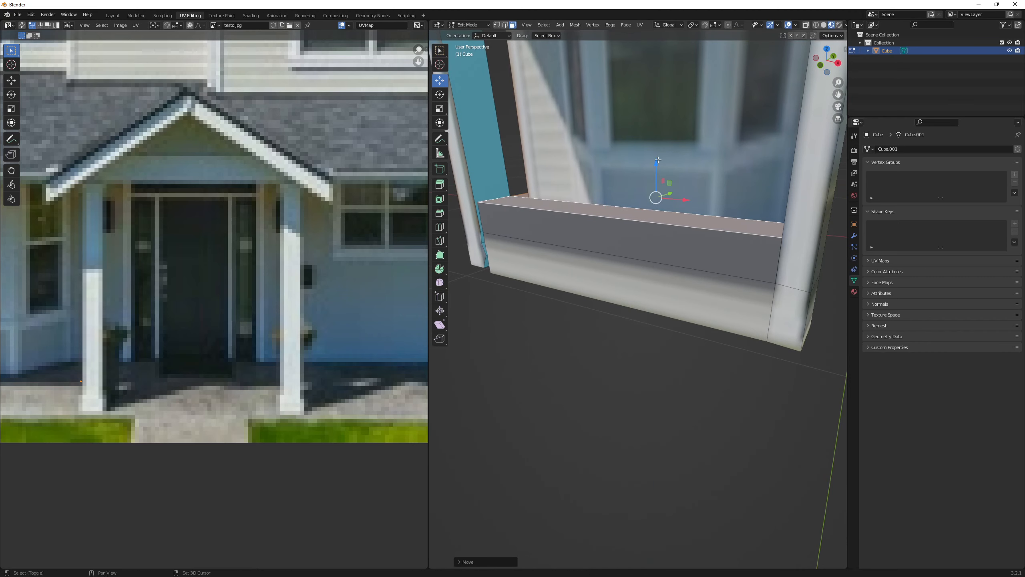
{"action": "left_click", "coordinate": [661, 162]}
Inspect the raised low walls from the front and rear of the porch
{"action": "scroll", "coordinate": [681, 177], "scroll_direction": "down", "scroll_amount": 4}
{"action": "middle_click_drag", "start_coordinate": [681, 177], "coordinate": [720, 177]}
{"action": "middle_click_drag", "start_coordinate": [767, 202], "coordinate": [499, 222], "text": "shift"}
{"action": "left_click", "coordinate": [646, 212]}
{"action": "scroll", "coordinate": [650, 221], "scroll_direction": "up", "scroll_amount": 2}
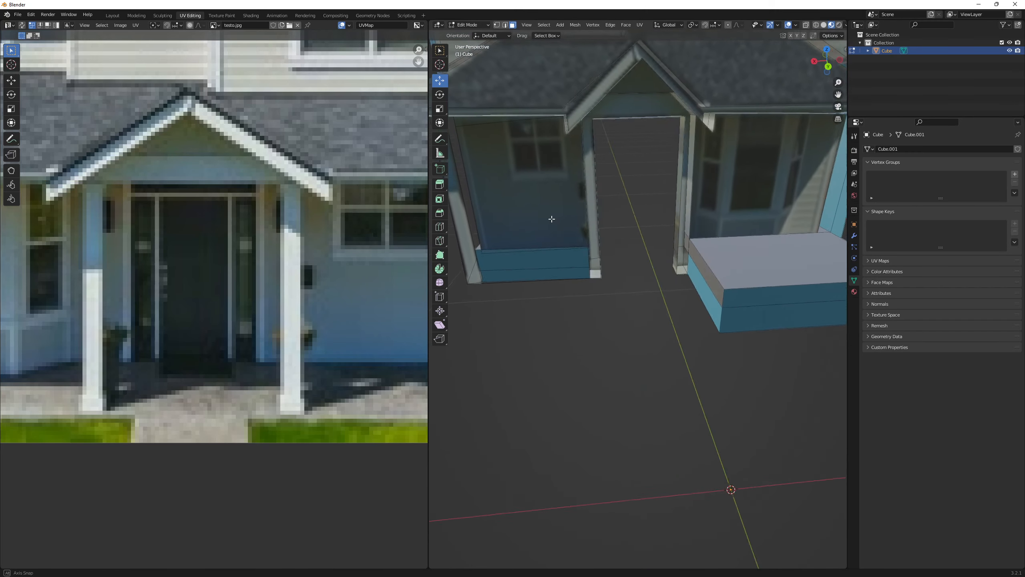
{"action": "scroll", "coordinate": [709, 191], "scroll_direction": "down", "scroll_amount": 1}
{"action": "middle_click_drag", "start_coordinate": [607, 196], "coordinate": [774, 189]}
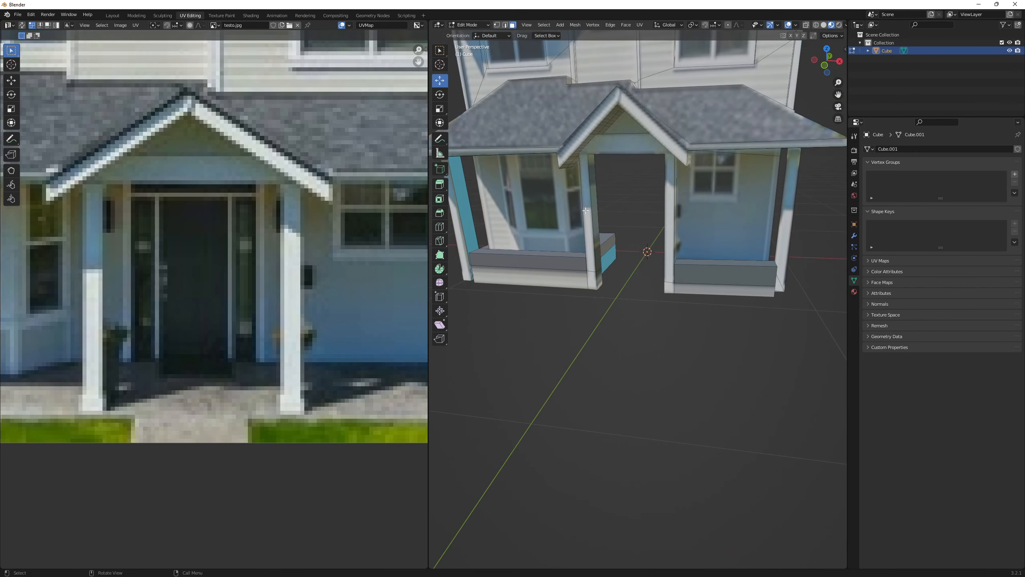
Select the left bay-window wall face and examine its UV area on the house photo
{"action": "left_click", "coordinate": [526, 211]}
{"action": "scroll", "coordinate": [198, 250], "scroll_direction": "down", "scroll_amount": 3}
{"action": "scroll", "coordinate": [220, 249], "scroll_direction": "up", "scroll_amount": 5}
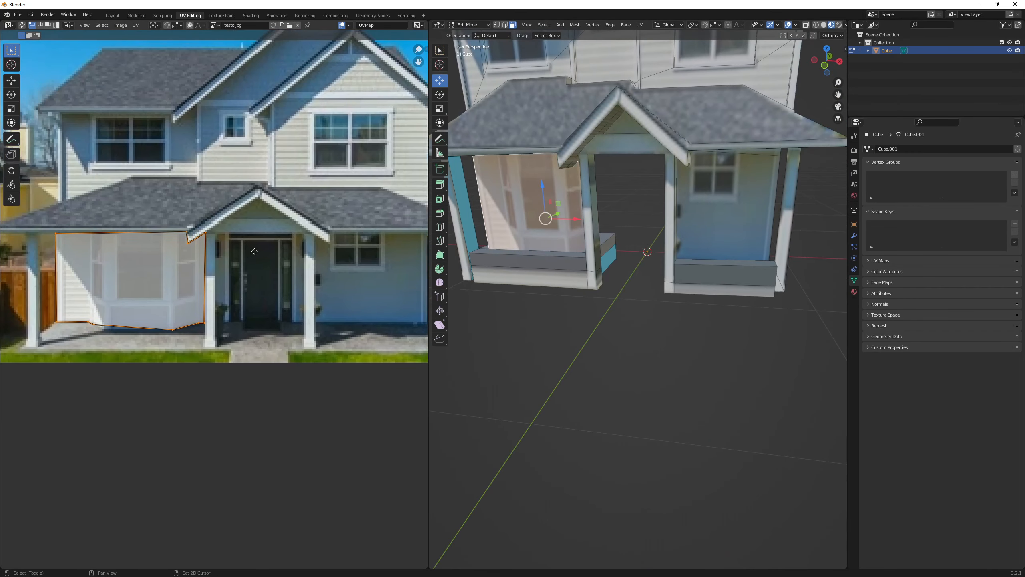
{"action": "scroll", "coordinate": [220, 250], "scroll_direction": "down", "scroll_amount": 3}
{"action": "scroll", "coordinate": [266, 266], "scroll_direction": "up", "scroll_amount": 3}
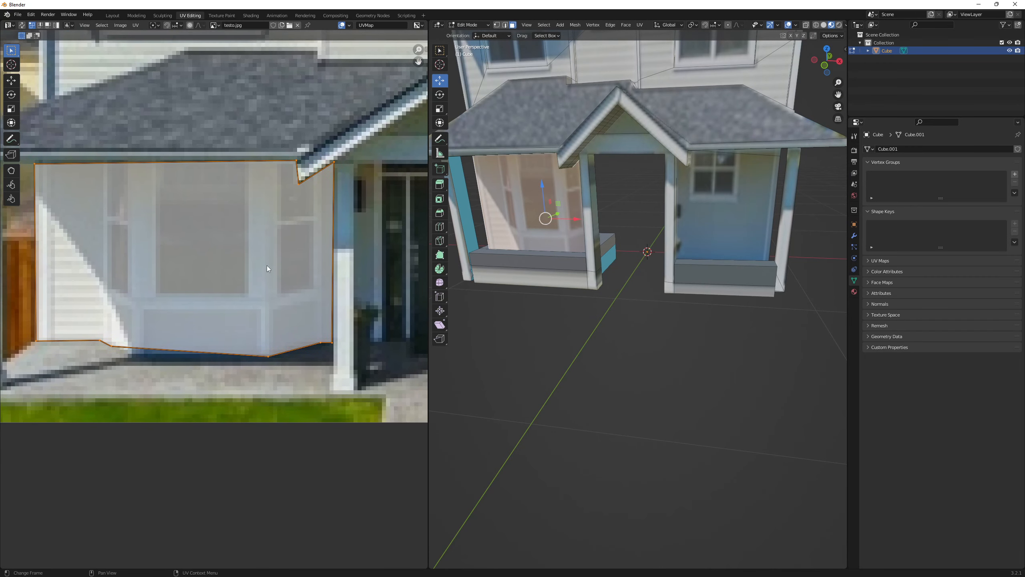
{"action": "scroll", "coordinate": [516, 233], "scroll_direction": "up", "scroll_amount": 1}
{"action": "middle_click_drag", "start_coordinate": [515, 233], "coordinate": [657, 242], "text": "shift"}
{"action": "middle_click_drag", "start_coordinate": [658, 243], "coordinate": [648, 215]}
{"action": "scroll", "coordinate": [670, 247], "scroll_direction": "up", "scroll_amount": 1}
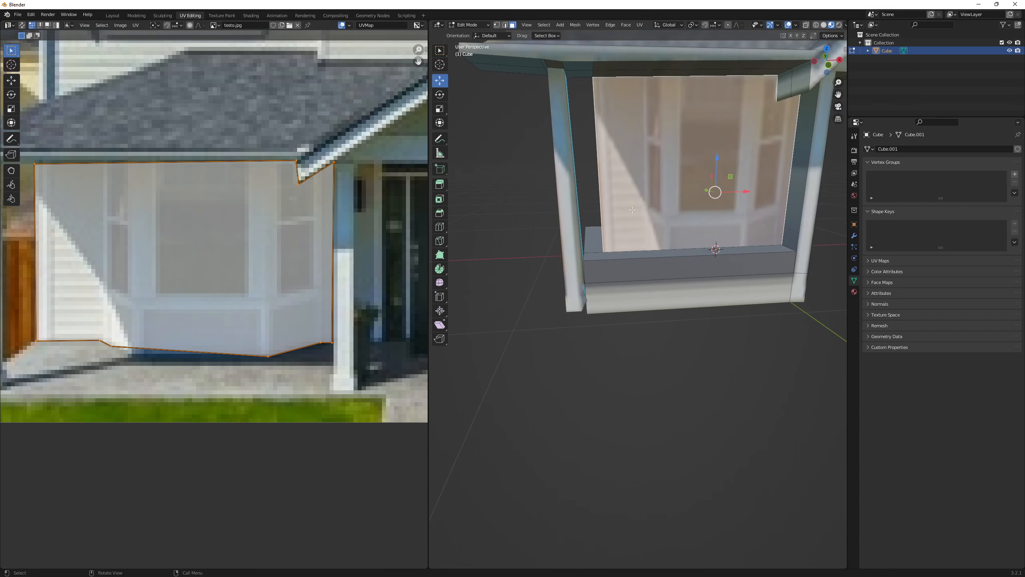
{"action": "scroll", "coordinate": [632, 210], "scroll_direction": "down", "scroll_amount": 1}
{"action": "middle_click_drag", "start_coordinate": [793, 204], "coordinate": [687, 219], "text": "shift"}
Try to fit the right porch wall's UV corners around the small window in the photo
{"action": "left_click", "coordinate": [687, 219]}
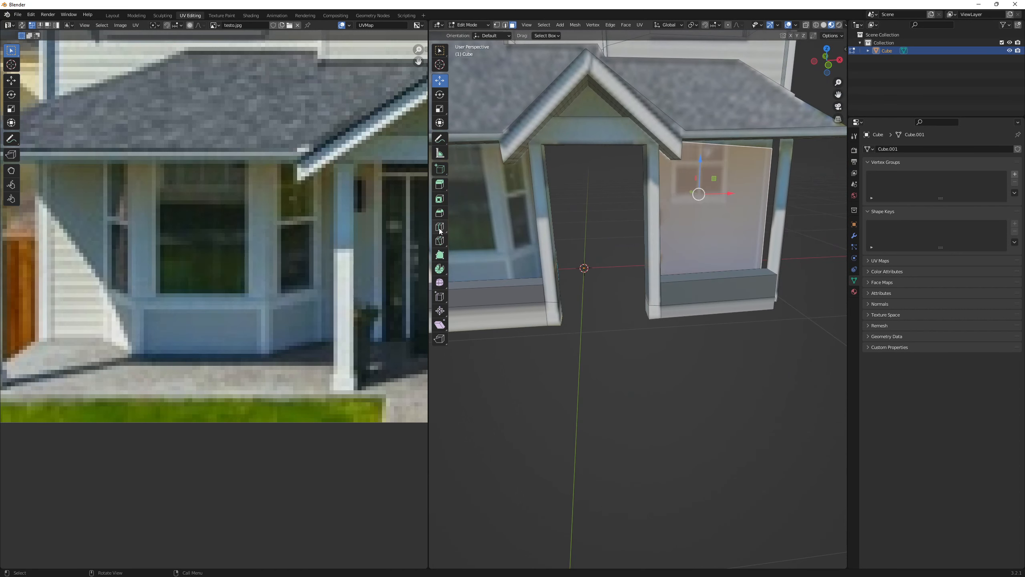
{"action": "scroll", "coordinate": [342, 241], "scroll_direction": "down", "scroll_amount": 3}
{"action": "middle_click_drag", "start_coordinate": [342, 240], "coordinate": [146, 239]}
{"action": "scroll", "coordinate": [146, 239], "scroll_direction": "up", "scroll_amount": 2}
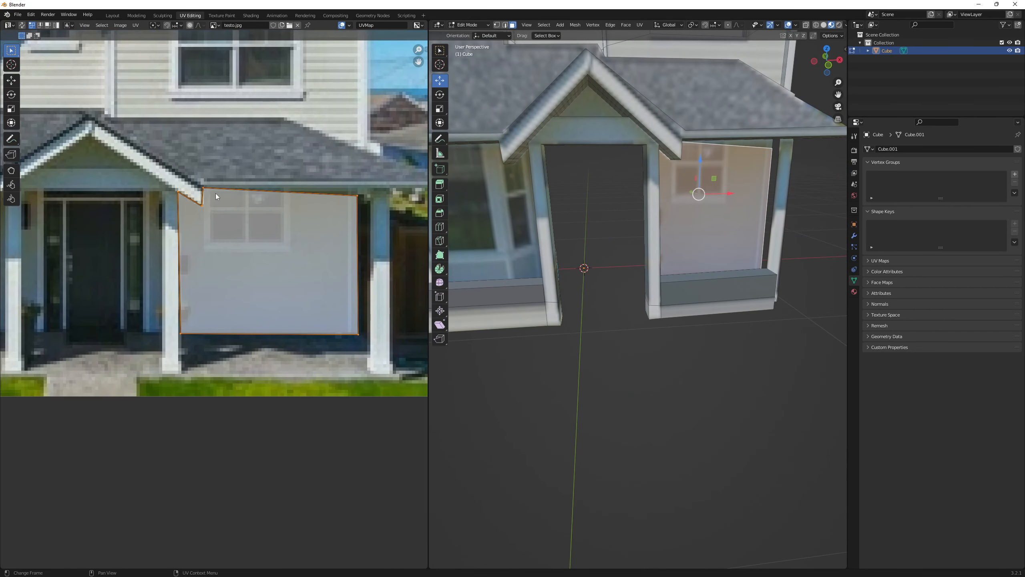
{"action": "middle_click_drag", "start_coordinate": [272, 203], "coordinate": [265, 184]}
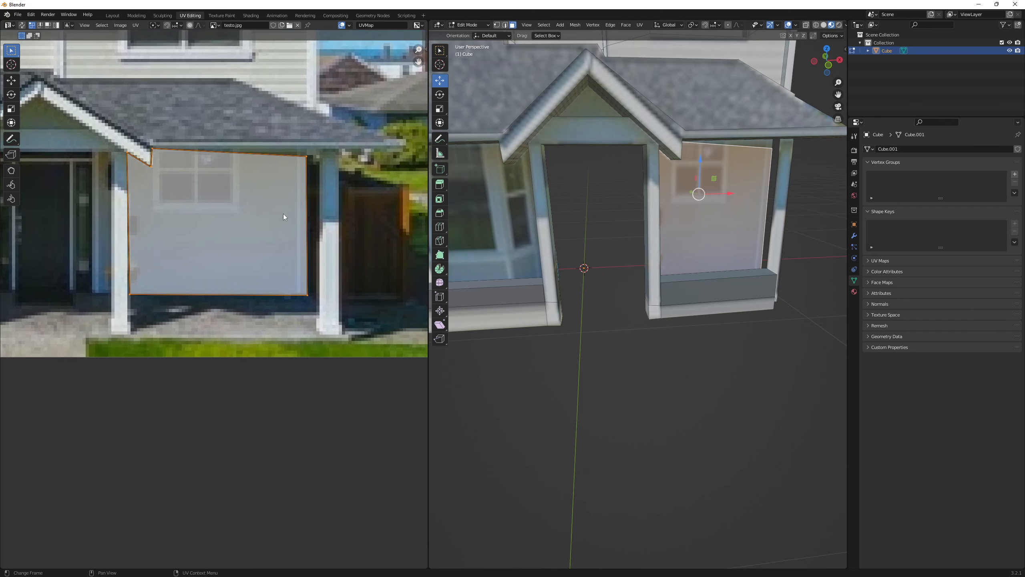
{"action": "scroll", "coordinate": [281, 210], "scroll_direction": "down", "scroll_amount": 1}
{"action": "scroll", "coordinate": [265, 221], "scroll_direction": "up", "scroll_amount": 2}
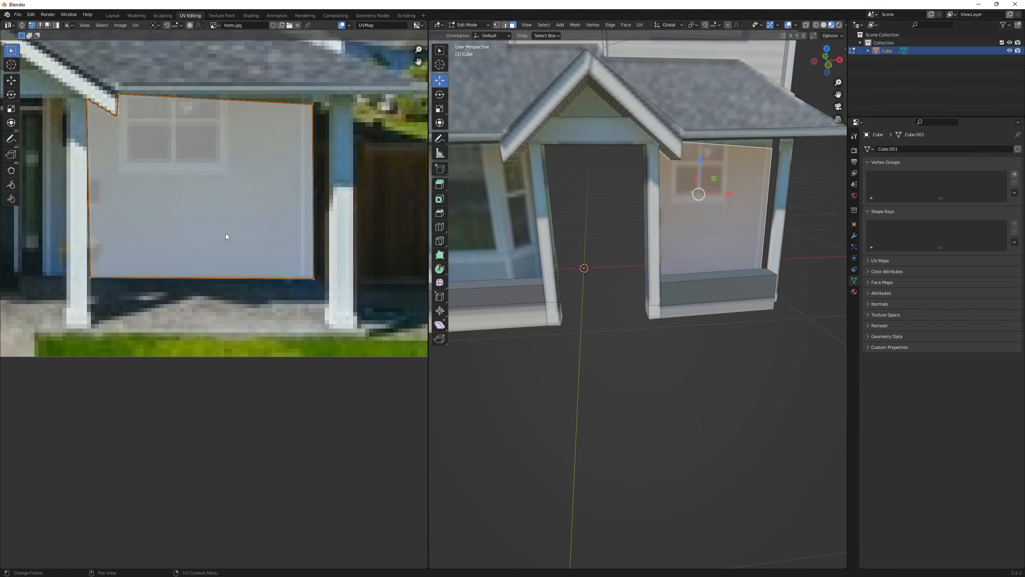
{"action": "left_click_drag", "start_coordinate": [312, 110], "coordinate": [226, 100]}
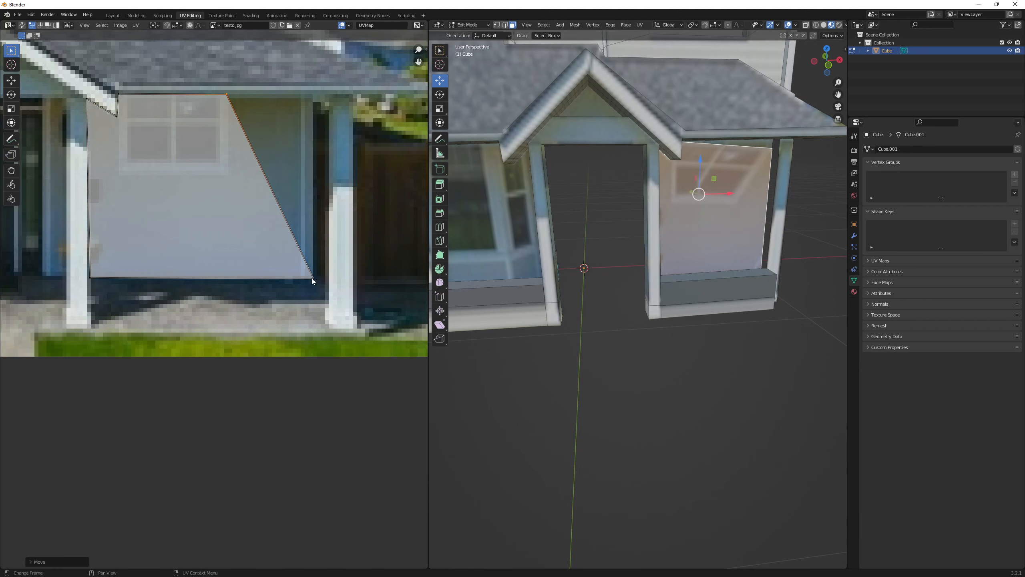
{"action": "left_click_drag", "start_coordinate": [312, 278], "coordinate": [231, 173]}
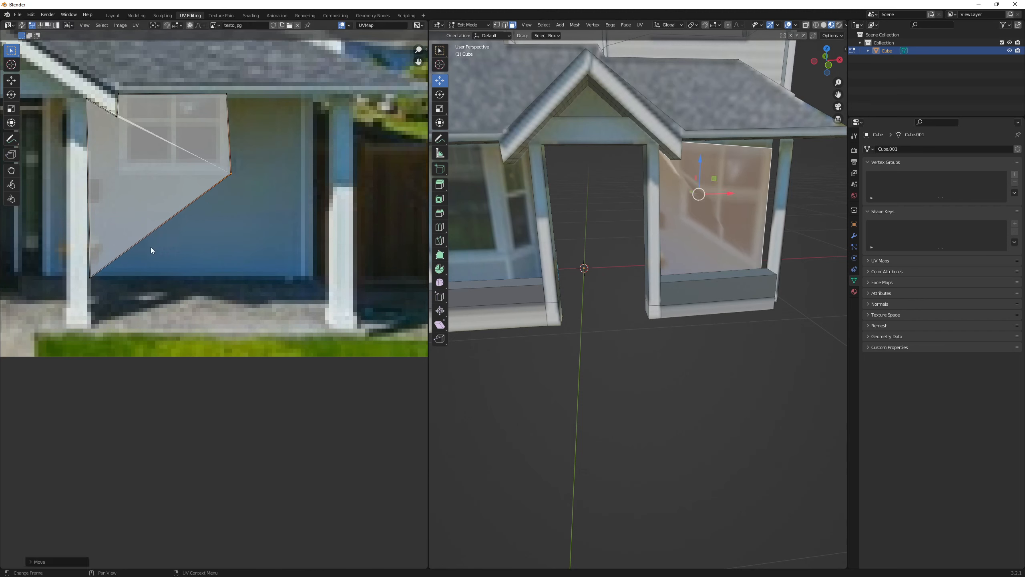
{"action": "left_click_drag", "start_coordinate": [94, 271], "coordinate": [122, 167]}
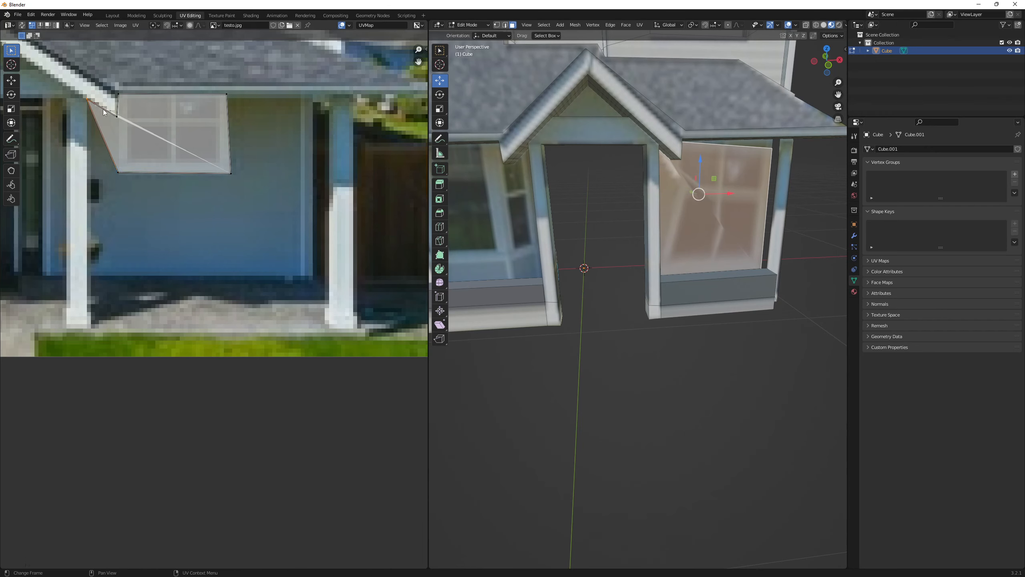
{"action": "left_click_drag", "start_coordinate": [90, 98], "coordinate": [121, 141]}
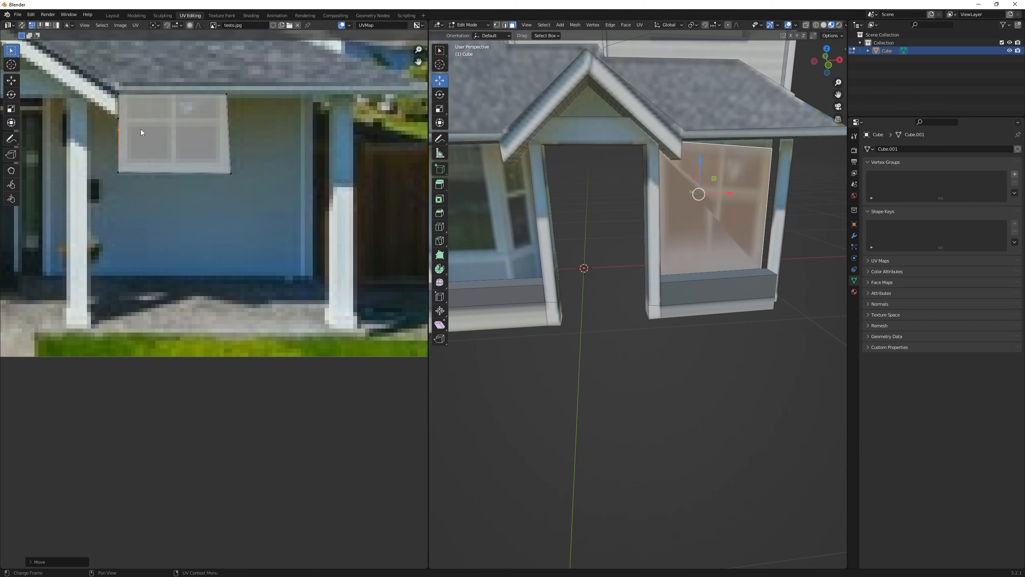
{"action": "left_click_drag", "start_coordinate": [231, 173], "coordinate": [222, 173]}
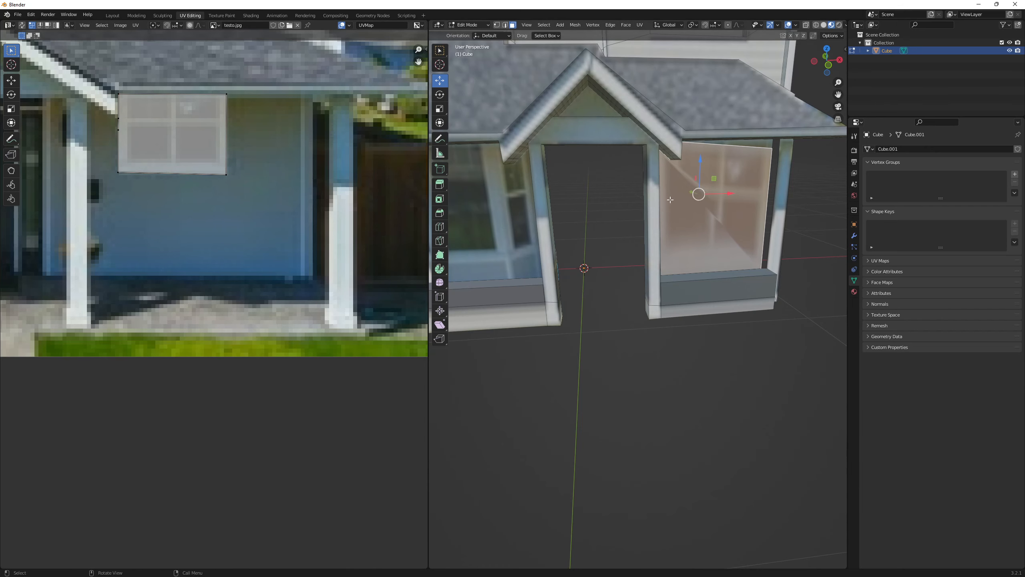
Check the right wall's texture up close and nudge its upper-left UV corner at the window, then clear the UV selection
{"action": "middle_click_drag", "start_coordinate": [670, 199], "coordinate": [629, 193]}
{"action": "middle_click_drag", "start_coordinate": [697, 192], "coordinate": [598, 172]}
{"action": "scroll", "coordinate": [702, 157], "scroll_direction": "up", "scroll_amount": 2}
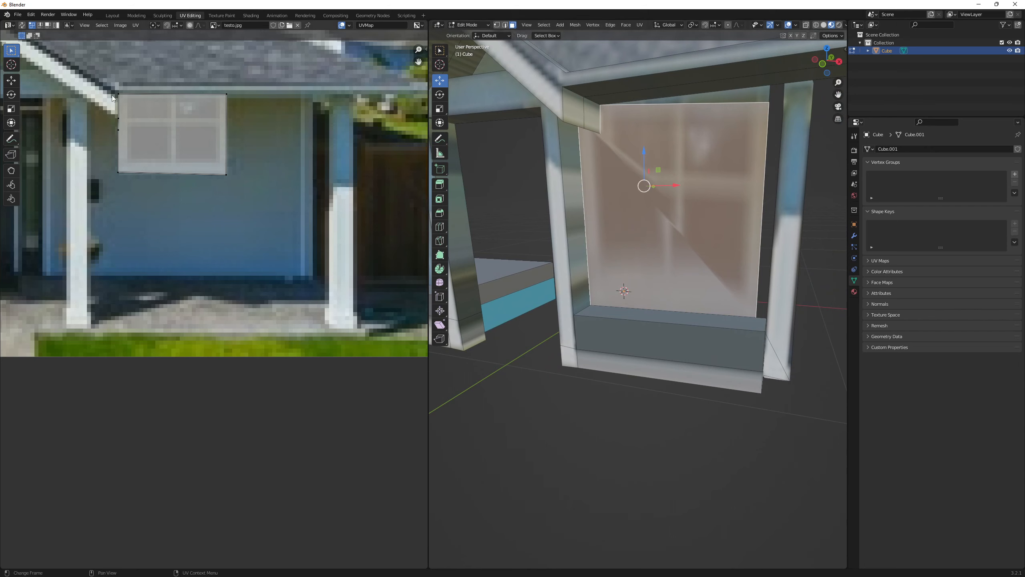
{"action": "mouse_move", "coordinate": [117, 94]}
{"action": "left_mouse_down"}
{"action": "mouse_move", "coordinate": [139, 104]}
{"action": "mouse_move", "coordinate": [120, 96]}
{"action": "left_mouse_up"}
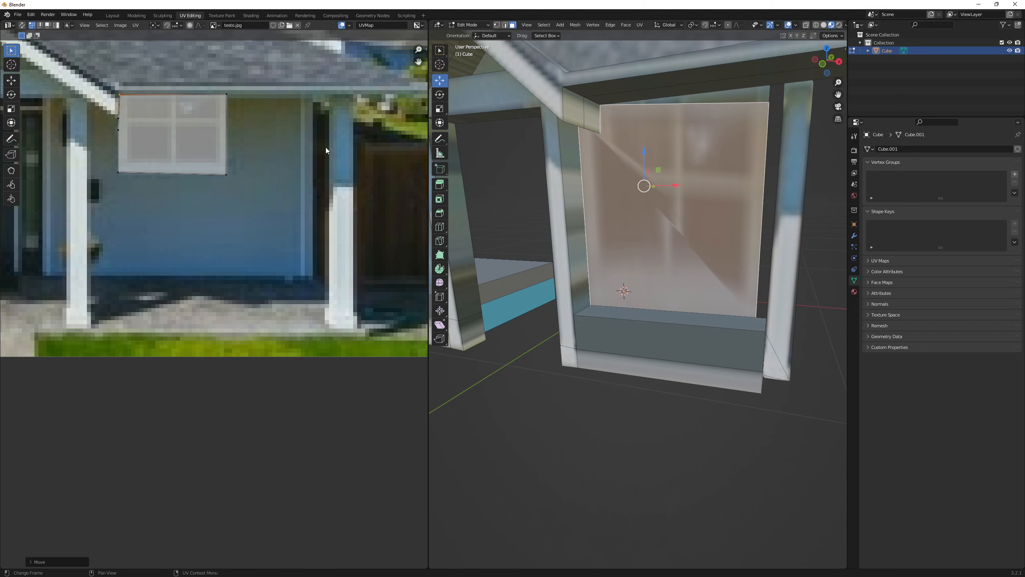
{"action": "key", "text": "alt+a"}
Unwrap the right porch wall face again using Smart UV Project with a 66° angle limit
{"action": "middle_click_drag", "start_coordinate": [595, 203], "coordinate": [565, 214]}
{"action": "left_click", "coordinate": [666, 201]}
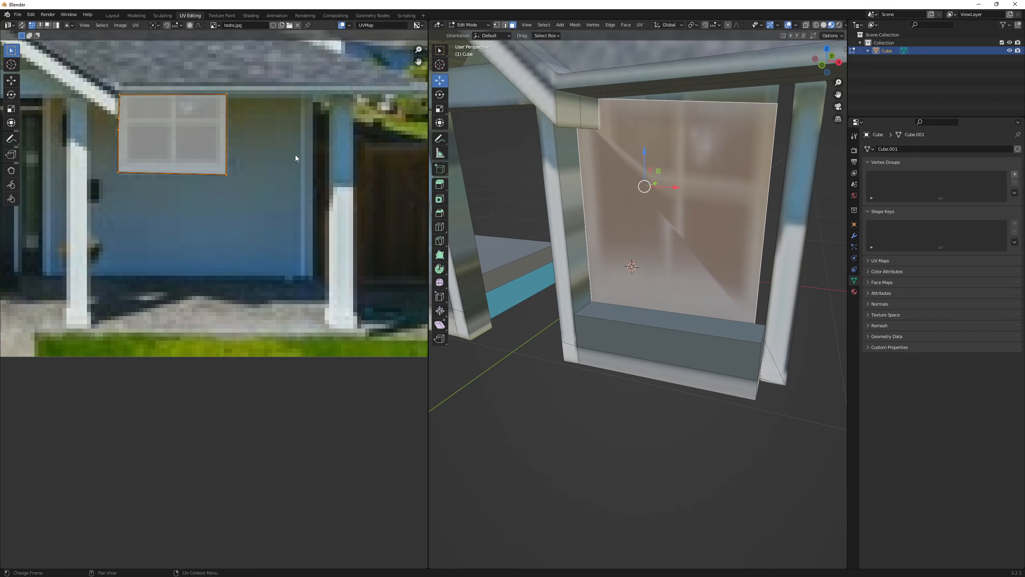
{"action": "scroll", "coordinate": [268, 142], "scroll_direction": "down", "scroll_amount": 3}
{"action": "scroll", "coordinate": [268, 142], "scroll_direction": "up", "scroll_amount": 1}
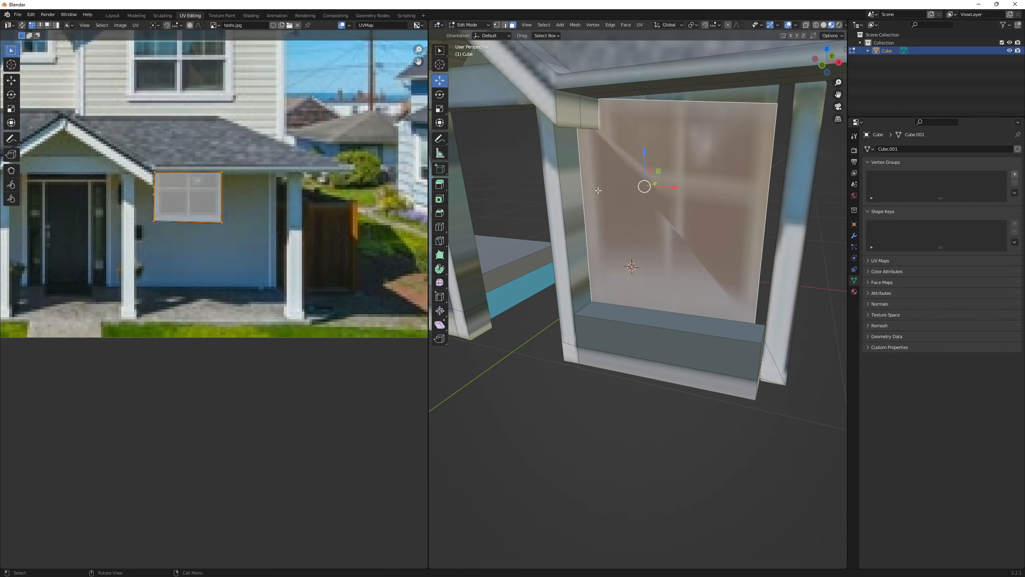
{"action": "middle_click_drag", "start_coordinate": [638, 161], "coordinate": [640, 183]}
{"action": "key", "text": "u"}
{"action": "left_click", "coordinate": [636, 184]}
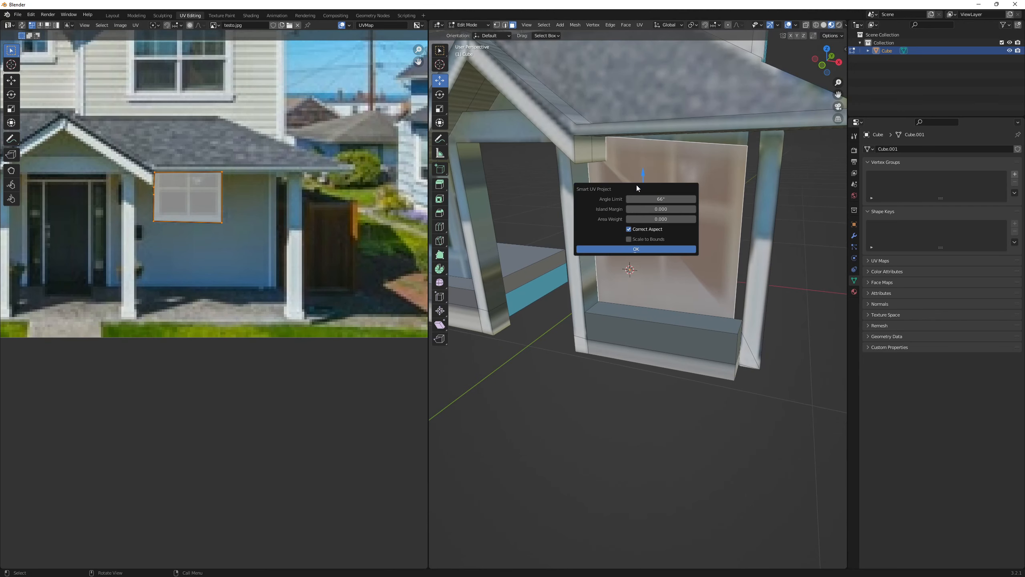
{"action": "key", "text": "Return"}
Move the wall's new UV island over the right part of the house in the photo
{"action": "scroll", "coordinate": [635, 184], "scroll_direction": "up", "scroll_amount": 2}
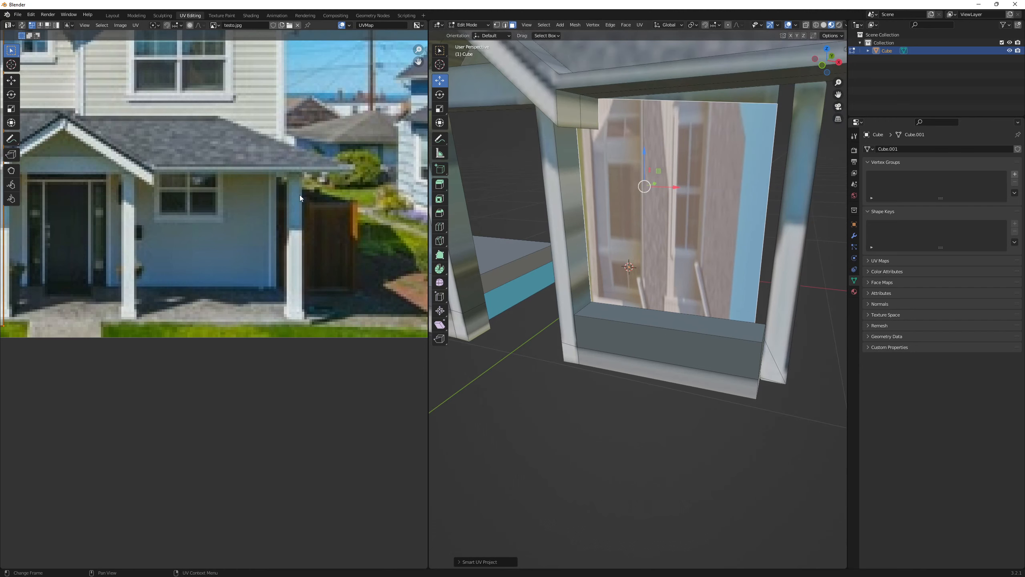
{"action": "scroll", "coordinate": [300, 194], "scroll_direction": "down", "scroll_amount": 2}
{"action": "scroll", "coordinate": [171, 206], "scroll_direction": "down", "scroll_amount": 3}
{"action": "scroll", "coordinate": [146, 193], "scroll_direction": "up", "scroll_amount": 3}
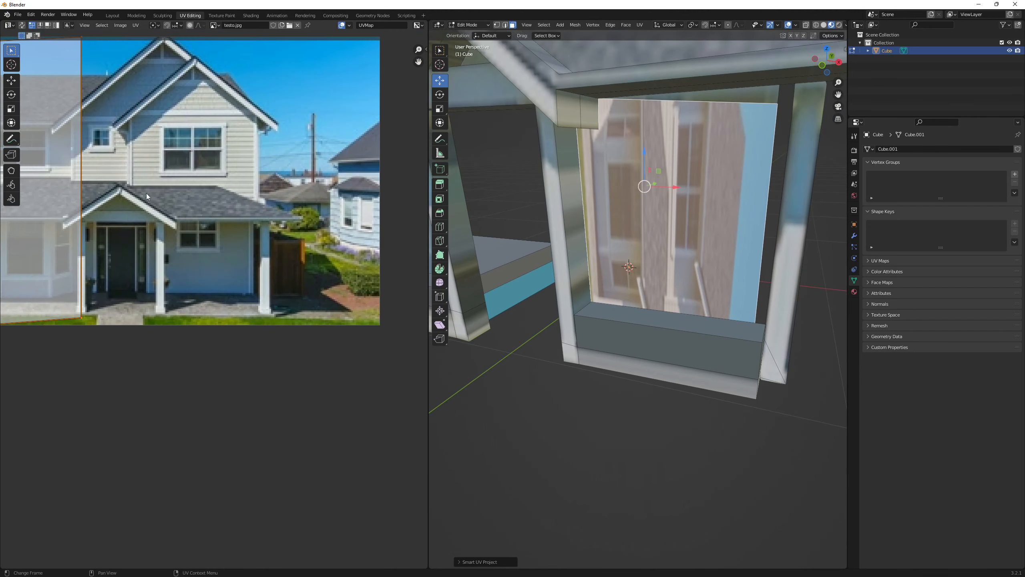
{"action": "scroll", "coordinate": [146, 197], "scroll_direction": "down", "scroll_amount": 1}
{"action": "scroll", "coordinate": [145, 197], "scroll_direction": "down", "scroll_amount": 2}
{"action": "key", "text": "g"}
{"action": "left_click", "coordinate": [209, 238]}
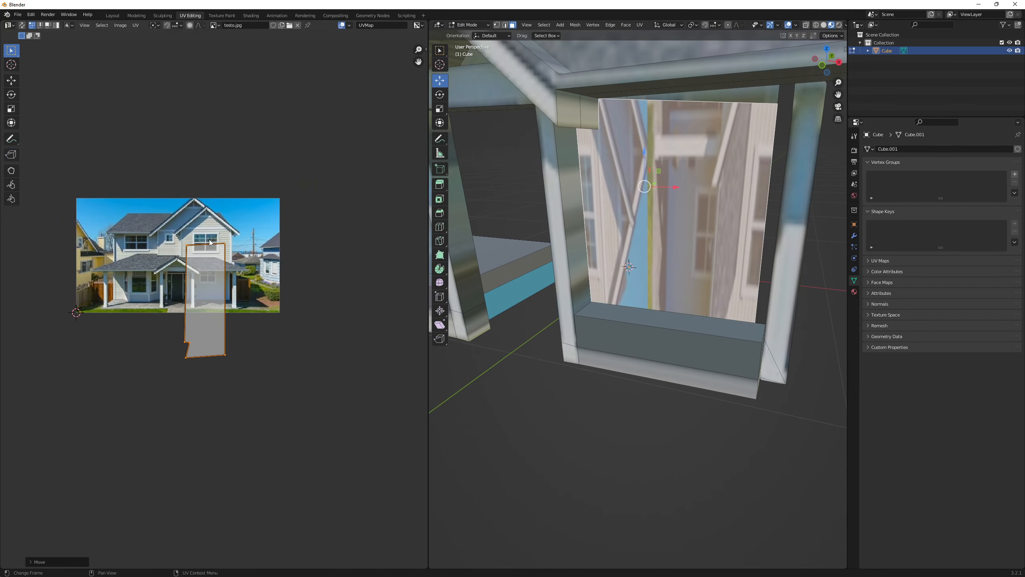
Scale the wall's UV island down and move it over the left edge of the small porch window
{"action": "scroll", "coordinate": [209, 239], "scroll_direction": "up", "scroll_amount": 4}
{"action": "key", "text": "s"}
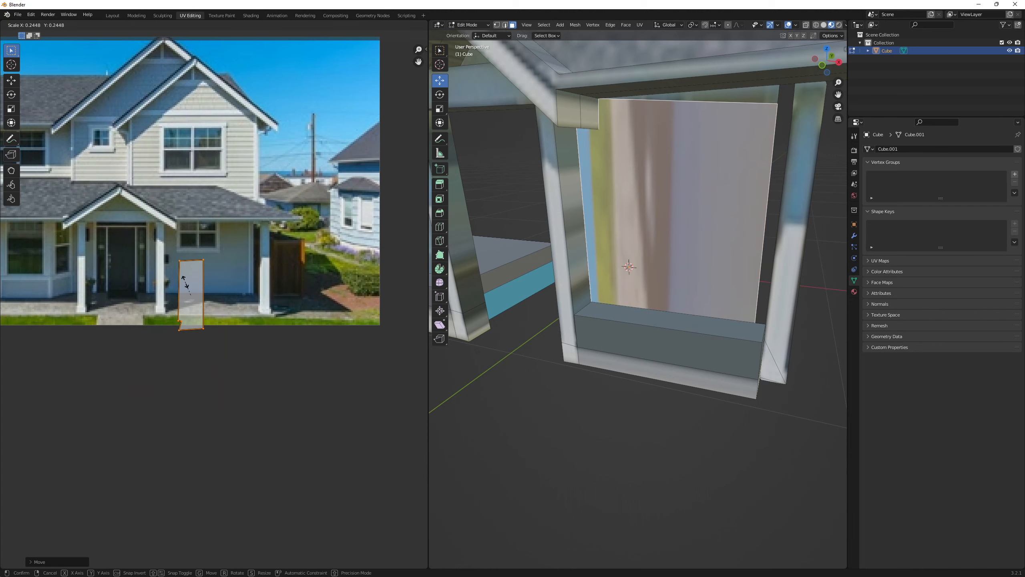
{"action": "left_click", "coordinate": [187, 300]}
{"action": "key", "text": "g"}
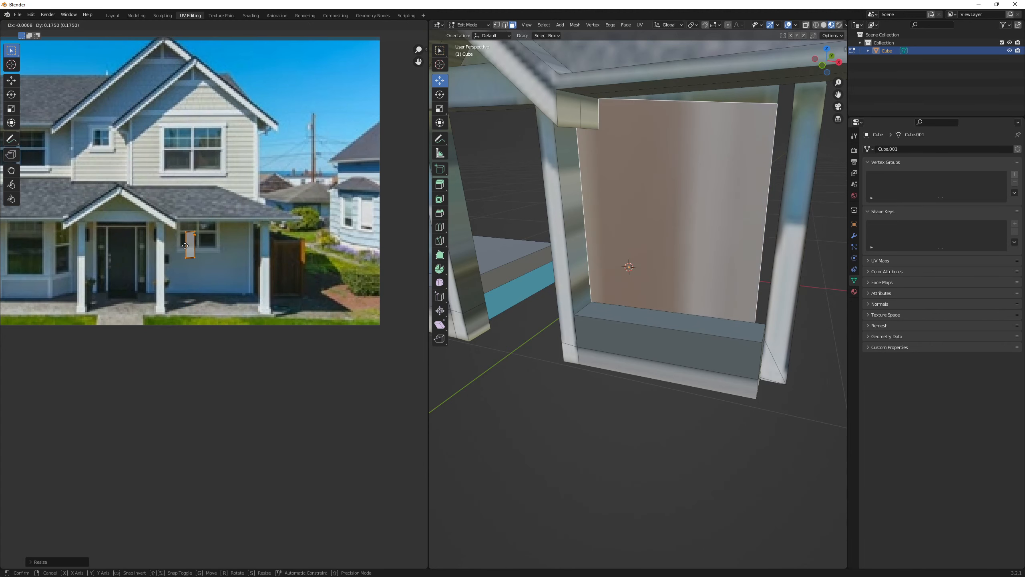
{"action": "left_click", "coordinate": [178, 240]}
Move the UV island's two upper corners to the upper-left and upper-right corners of the porch window in the photo
{"action": "scroll", "coordinate": [171, 238], "scroll_direction": "up", "scroll_amount": 5}
{"action": "middle_click_drag", "start_coordinate": [163, 237], "coordinate": [189, 303]}
{"action": "middle_click_drag", "start_coordinate": [187, 248], "coordinate": [195, 278]}
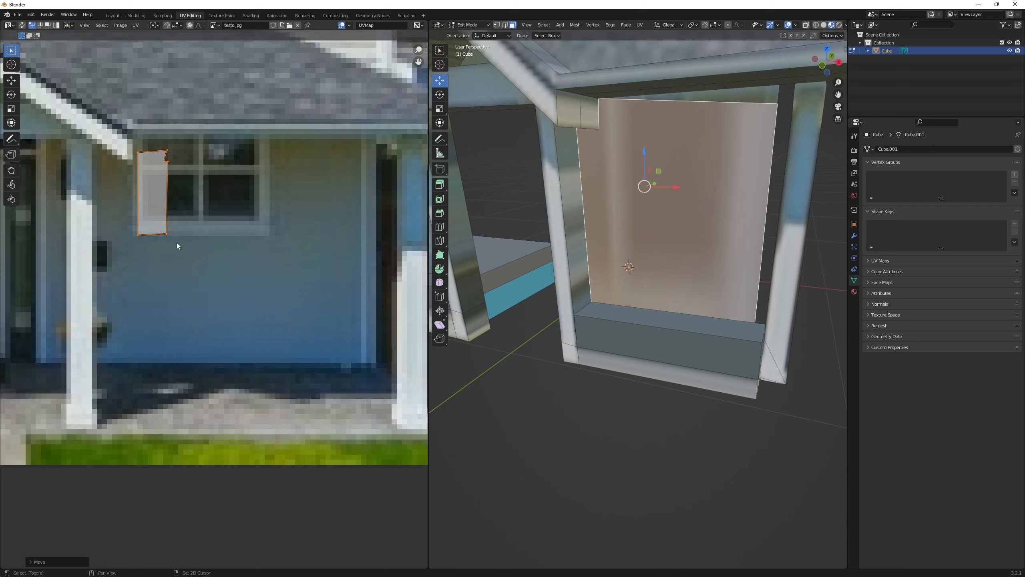
{"action": "scroll", "coordinate": [176, 242], "scroll_direction": "down", "scroll_amount": 1}
{"action": "left_click", "coordinate": [176, 192]}
{"action": "key", "text": "q"}
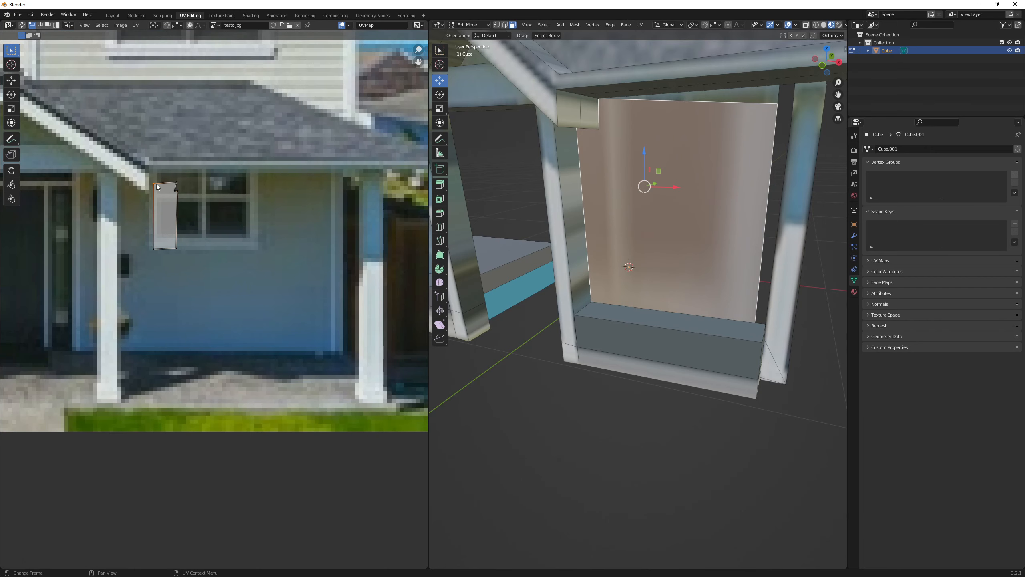
{"action": "key", "text": "g"}
{"action": "left_click", "coordinate": [154, 170]}
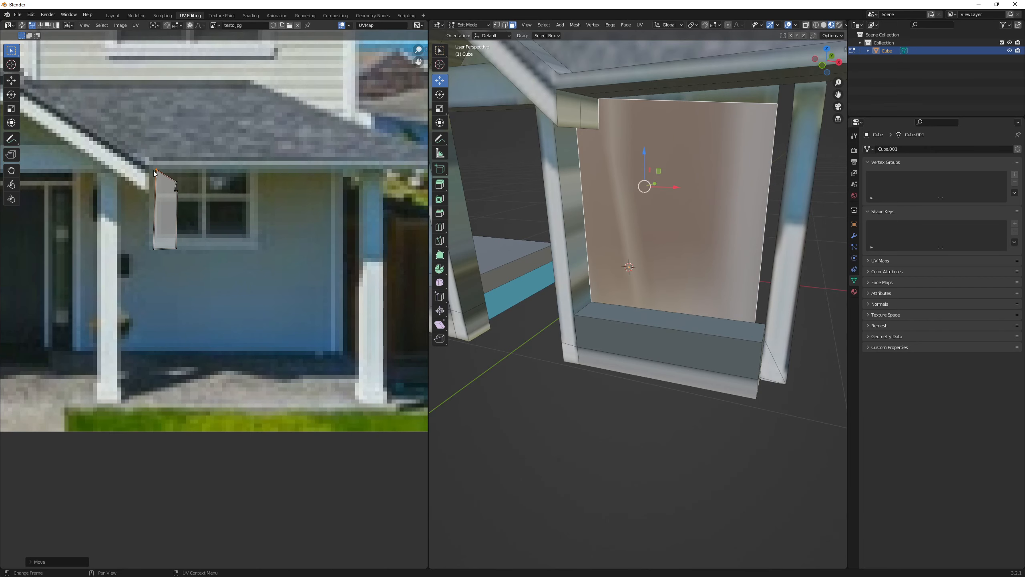
{"action": "left_click", "coordinate": [176, 183]}
{"action": "key", "text": "g"}
{"action": "left_click", "coordinate": [258, 170]}
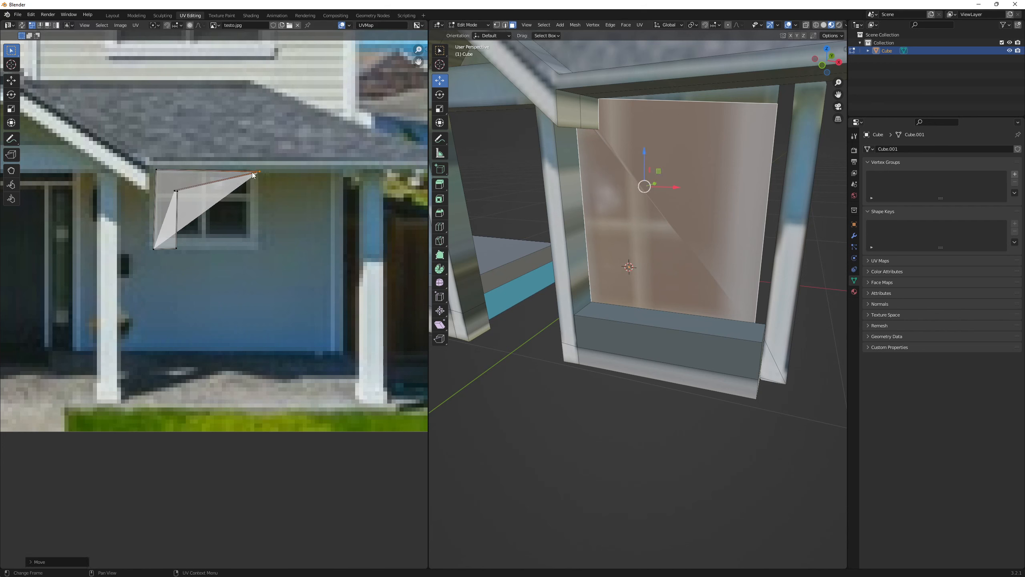
Move the wall UV island's remaining vertices to the lower-right corner and along the bottom edge of the porch window in the photo
{"action": "key", "text": "g"}
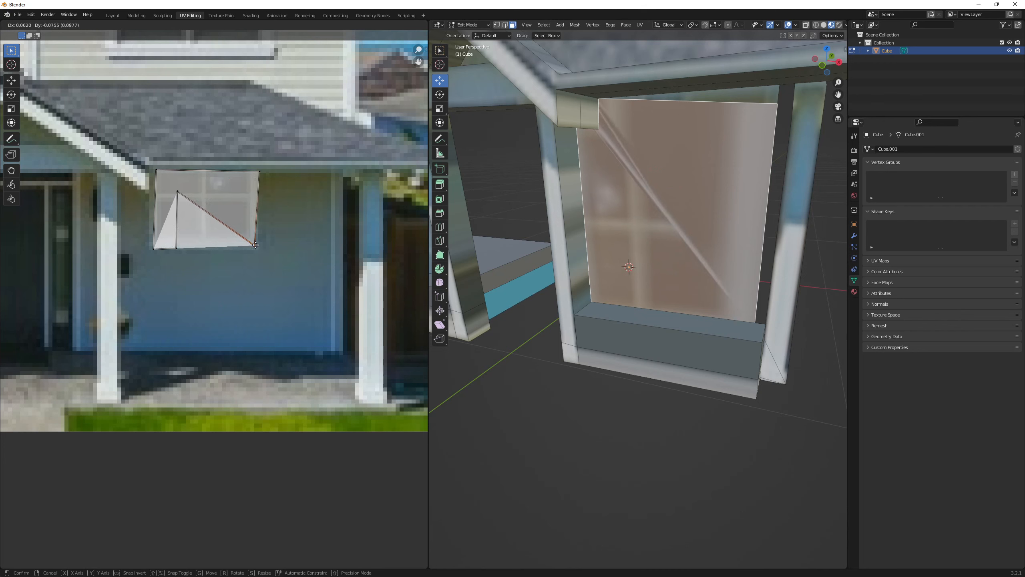
{"action": "left_click", "coordinate": [252, 251]}
{"action": "left_click", "coordinate": [178, 197]}
{"action": "key", "text": "g"}
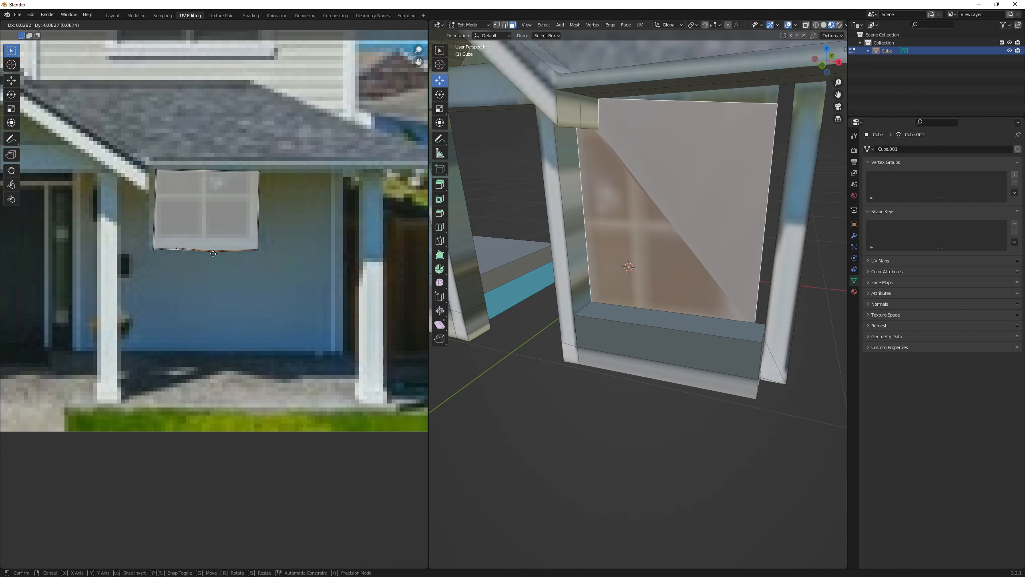
{"action": "left_click", "coordinate": [208, 254]}
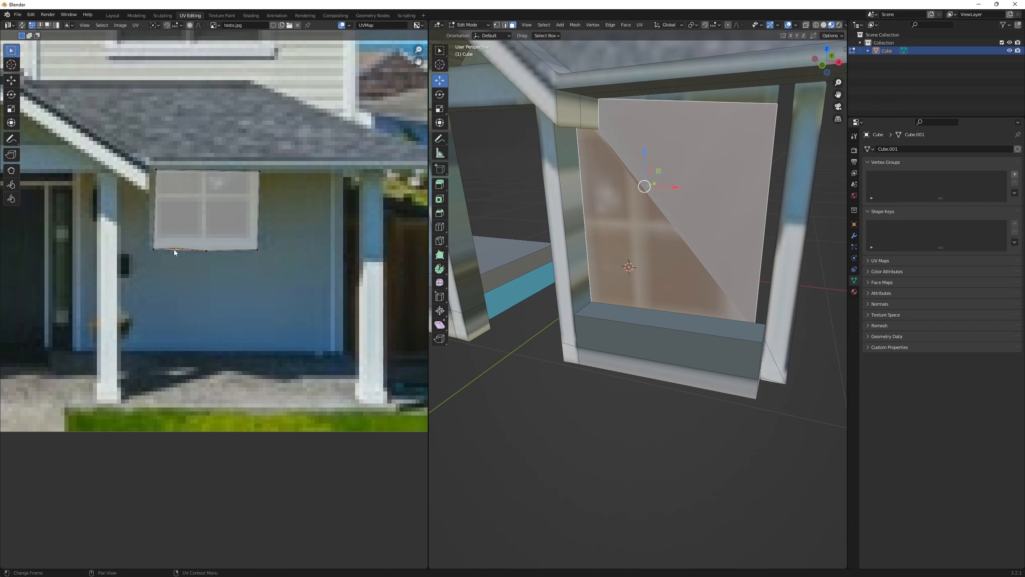
{"action": "key", "text": "g"}
{"action": "left_click", "coordinate": [181, 253]}
Move the whole wall UV island down onto the plain blue wall below the porch window in the photo
{"action": "left_click", "coordinate": [521, 265]}
{"action": "left_click", "coordinate": [701, 216]}
{"action": "middle_click_drag", "start_coordinate": [701, 216], "coordinate": [766, 227]}
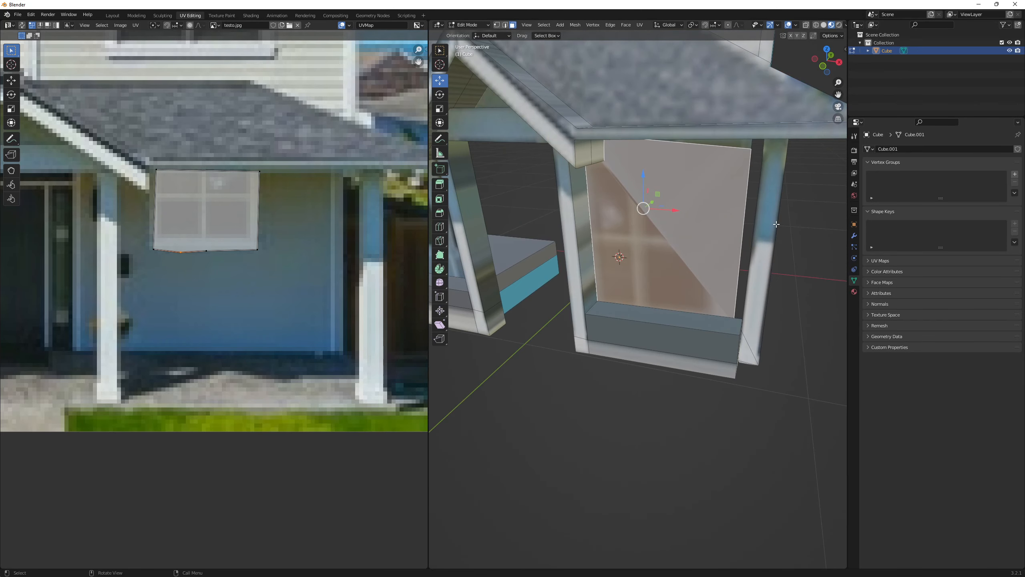
{"action": "left_click", "coordinate": [764, 227]}
{"action": "left_click", "coordinate": [693, 220]}
{"action": "scroll", "coordinate": [693, 220], "scroll_direction": "down", "scroll_amount": 8}
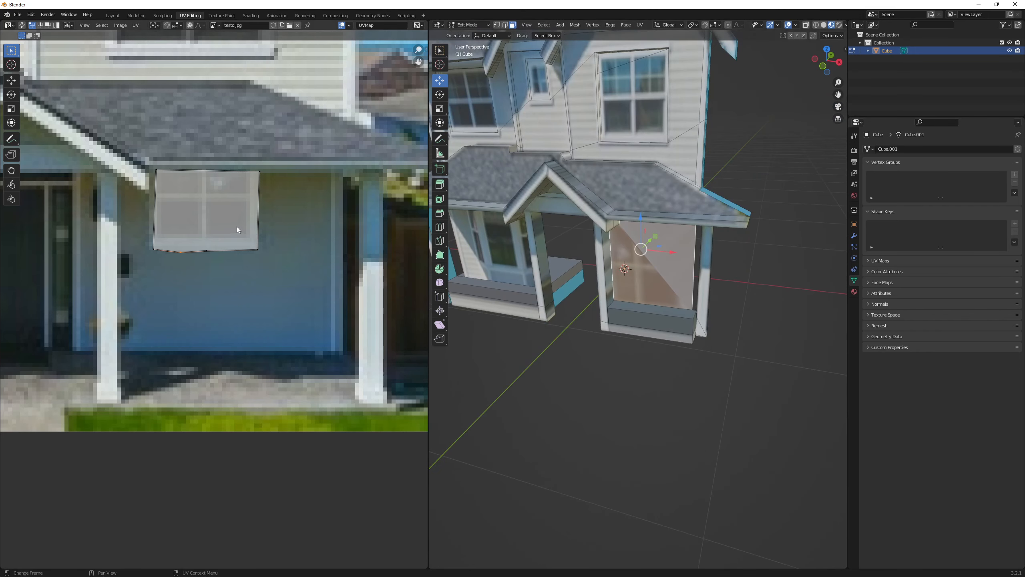
{"action": "left_click", "coordinate": [225, 225]}
{"action": "key", "text": "g"}
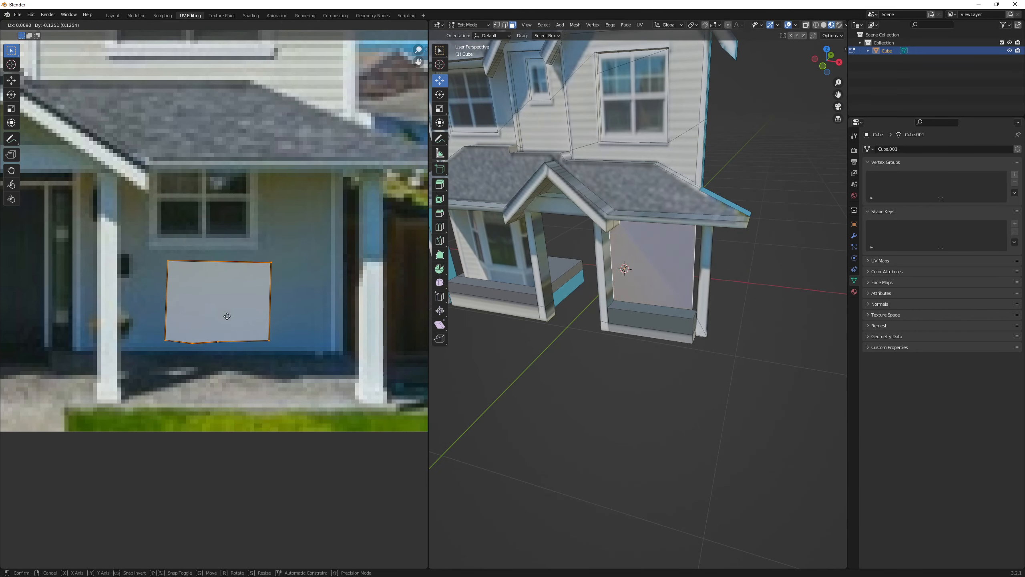
{"action": "left_click", "coordinate": [228, 317]}
Move the two vertices on the UV island's bottom edge out past its lower-left corner on the plain blue wall
{"action": "left_click", "coordinate": [259, 279]}
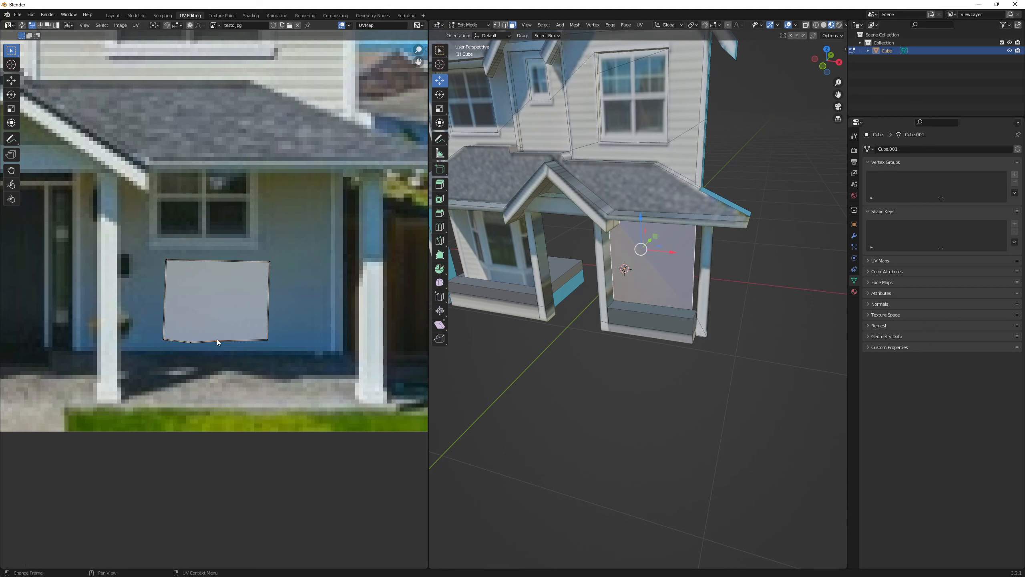
{"action": "key", "text": "g"}
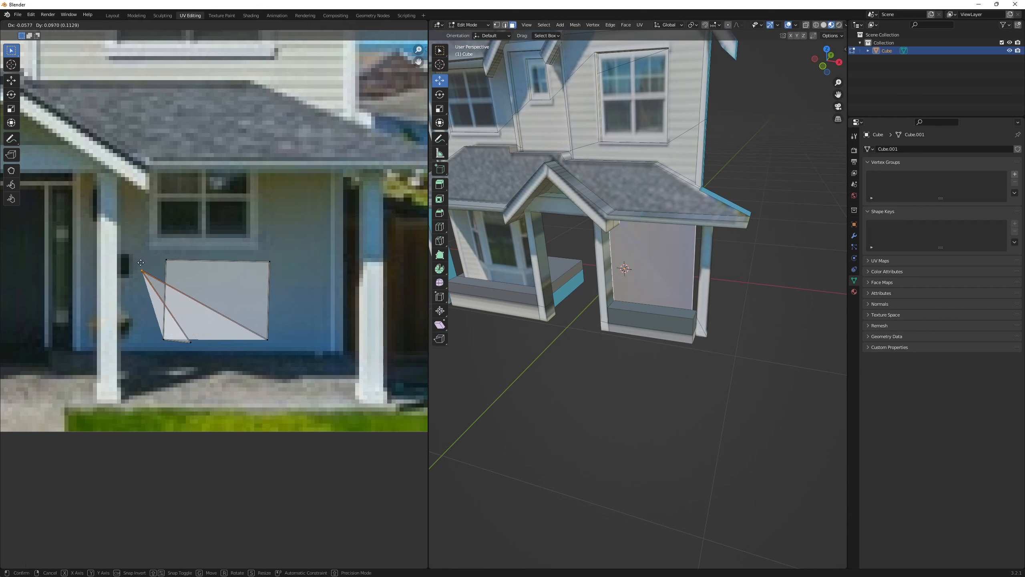
{"action": "left_click", "coordinate": [150, 343]}
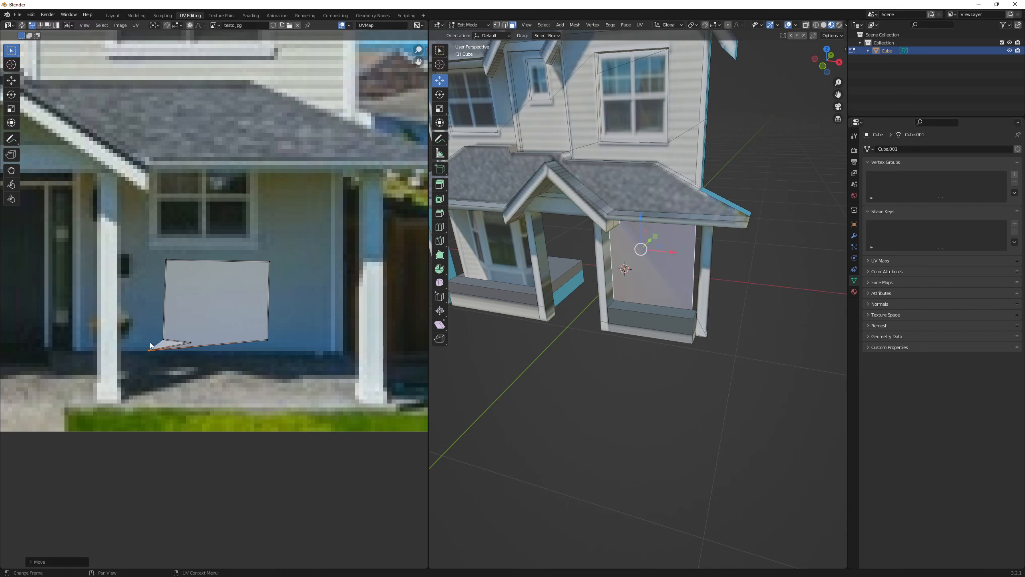
{"action": "left_click", "coordinate": [191, 342]}
{"action": "key", "text": "g"}
{"action": "left_click", "coordinate": [137, 324]}
Move the whole UV island sideways to the right part of the plain blue wall in the photo
{"action": "key", "text": "a"}
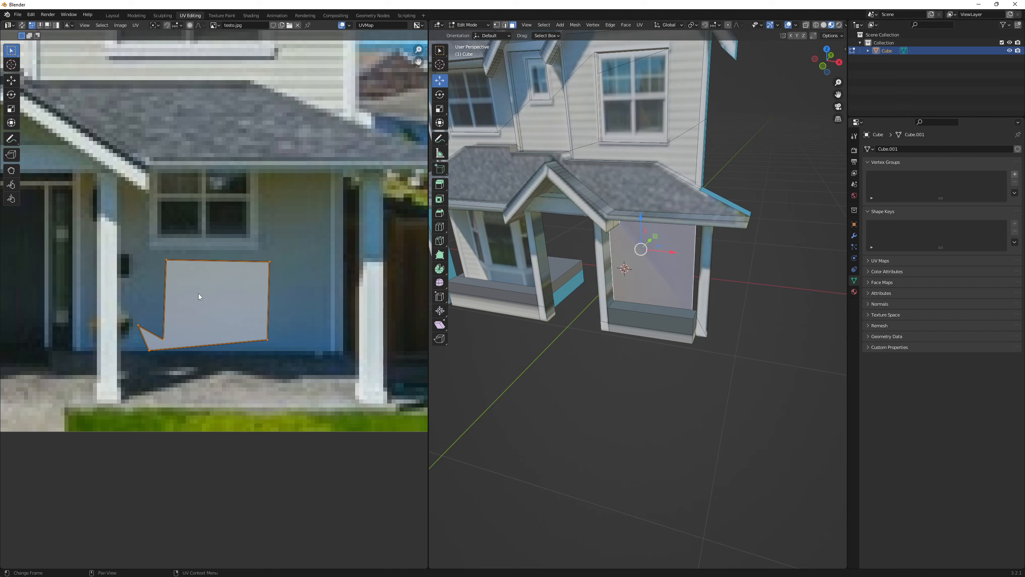
{"action": "key", "text": "g"}
{"action": "left_click", "coordinate": [255, 283]}
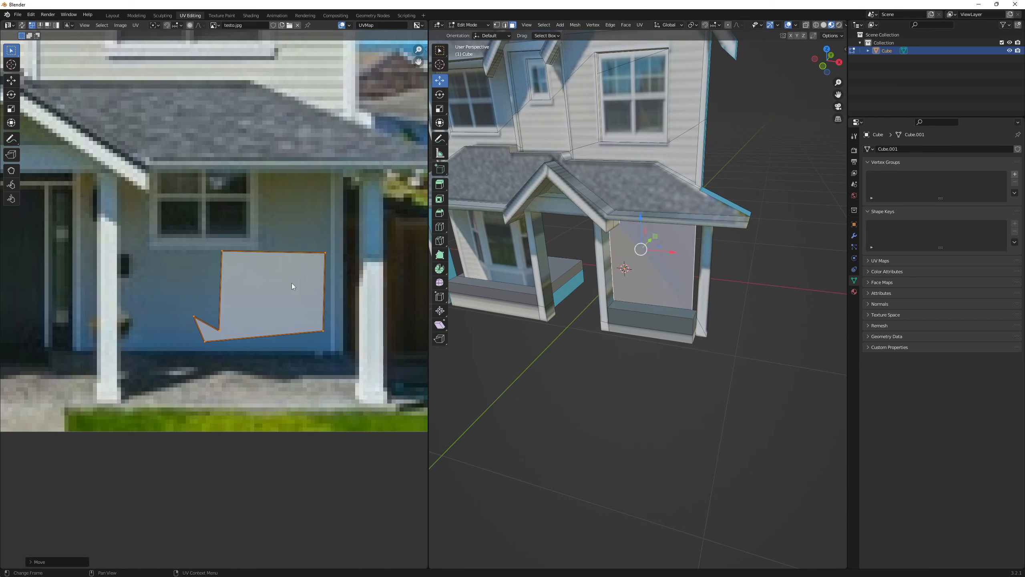
{"action": "left_click", "coordinate": [720, 273]}
{"action": "scroll", "coordinate": [722, 273], "scroll_direction": "down", "scroll_amount": 1}
{"action": "middle_click_drag", "start_coordinate": [662, 268], "coordinate": [668, 217]}
{"action": "scroll", "coordinate": [696, 262], "scroll_direction": "up", "scroll_amount": 2}
{"action": "scroll", "coordinate": [710, 246], "scroll_direction": "up", "scroll_amount": 4}
{"action": "scroll", "coordinate": [668, 217], "scroll_direction": "down", "scroll_amount": 3}
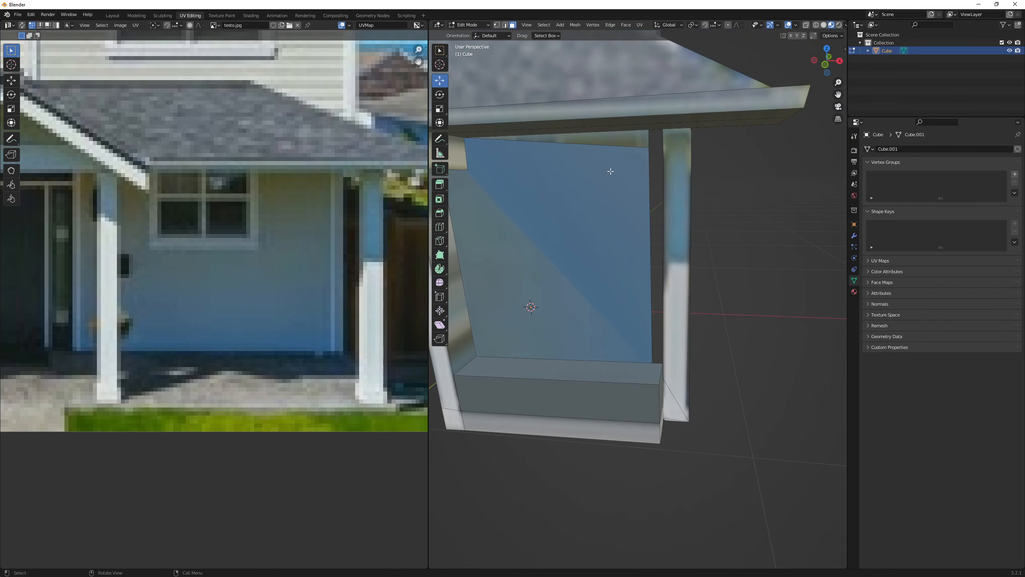
Try to extrude the right porch column's main front face by about 0.09 m
{"action": "left_click", "coordinate": [627, 139]}
{"action": "scroll", "coordinate": [618, 183], "scroll_direction": "down", "scroll_amount": 2}
{"action": "middle_click_drag", "start_coordinate": [704, 251], "coordinate": [671, 247]}
{"action": "left_click", "coordinate": [650, 244]}
{"action": "left_click", "coordinate": [658, 250]}
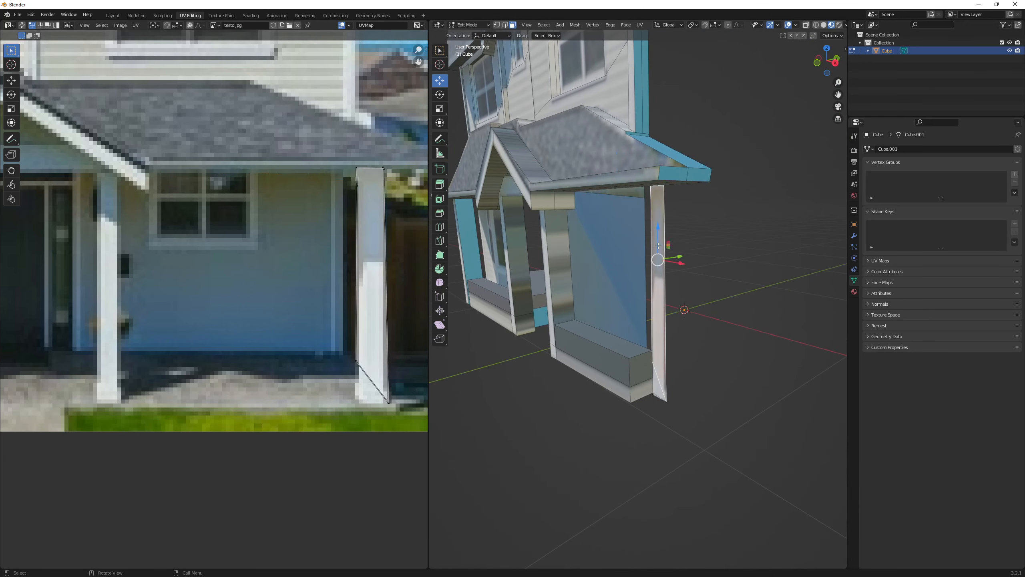
{"action": "middle_click_drag", "start_coordinate": [626, 272], "coordinate": [603, 275]}
{"action": "scroll", "coordinate": [603, 275], "scroll_direction": "down", "scroll_amount": 1}
{"action": "key", "text": "e"}
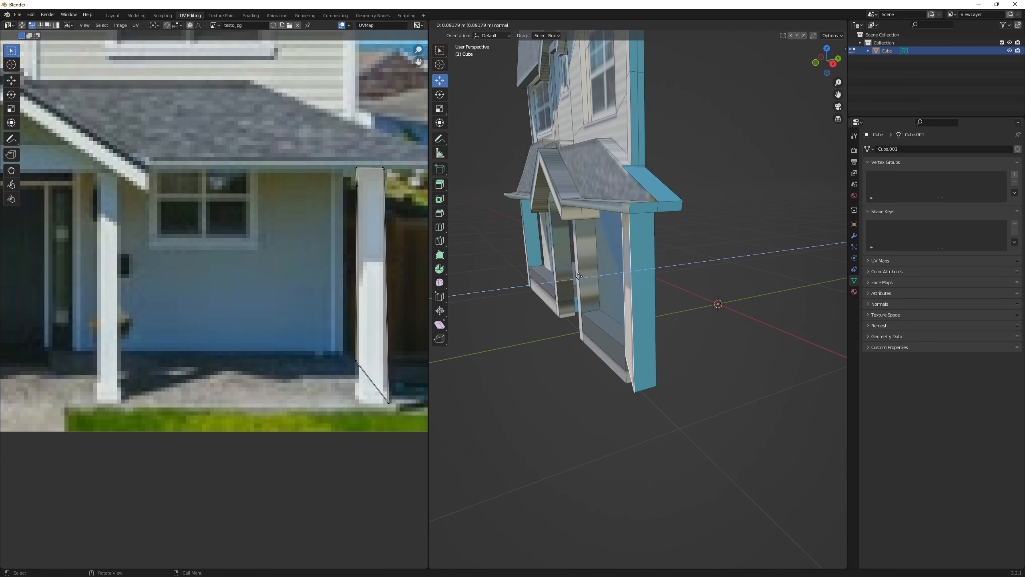
{"action": "left_click", "coordinate": [579, 277]}
Select the right porch column's front face together with its bottom triangle and extrude both about 0.1 m
{"action": "scroll", "coordinate": [579, 277], "scroll_direction": "up", "scroll_amount": 8}
{"action": "left_click", "coordinate": [624, 265], "text": "ctrl"}
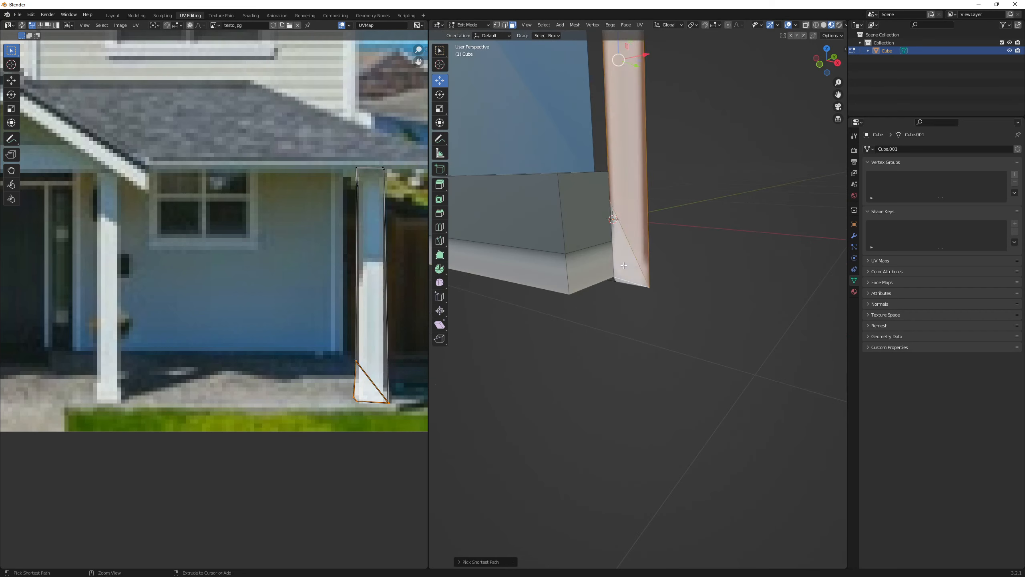
{"action": "left_click", "coordinate": [662, 266]}
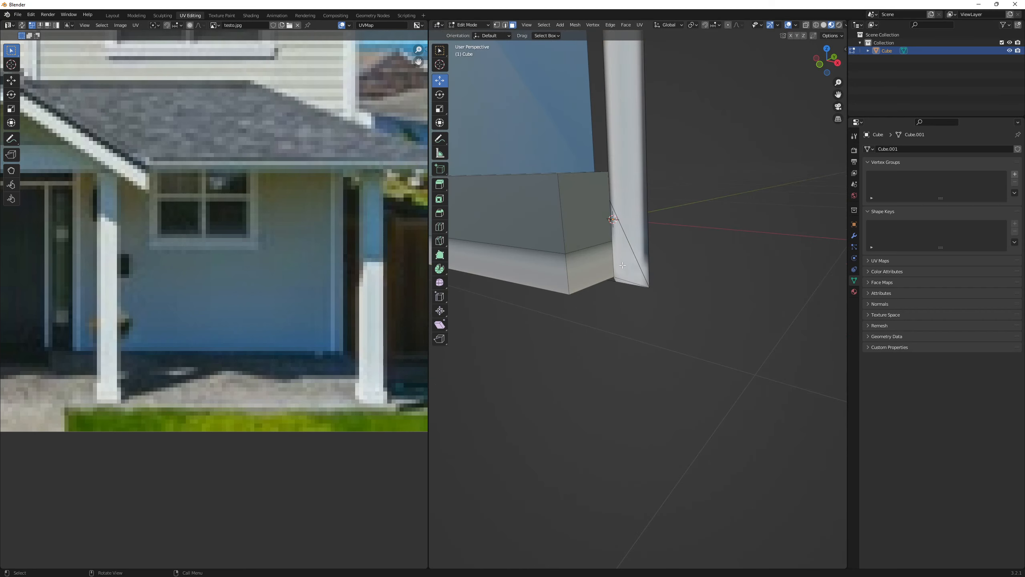
{"action": "left_click", "coordinate": [640, 227], "text": "shift"}
{"action": "middle_click_drag", "start_coordinate": [640, 226], "coordinate": [565, 239]}
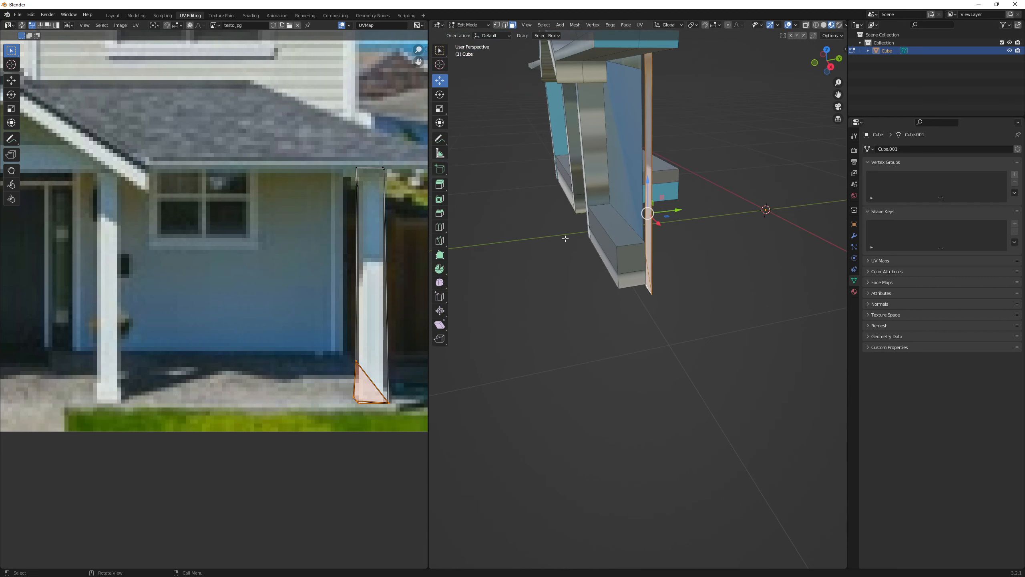
{"action": "key", "text": "e"}
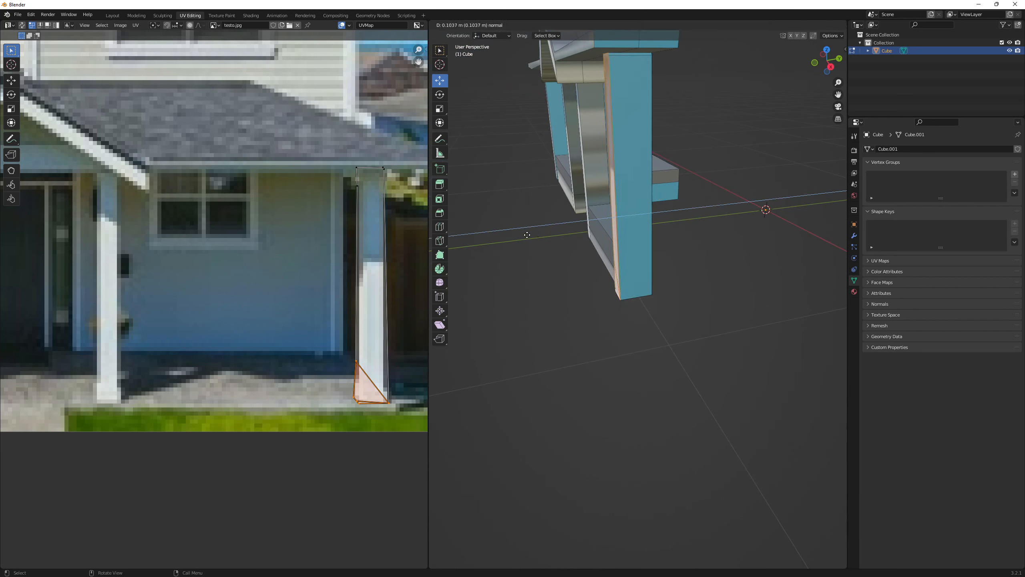
{"action": "left_click", "coordinate": [530, 233]}
Extrude the two rear end faces of the right low porch wall backward
{"action": "middle_click_drag", "start_coordinate": [530, 233], "coordinate": [565, 298]}
{"action": "scroll", "coordinate": [565, 283], "scroll_direction": "down", "scroll_amount": 1}
{"action": "middle_click_drag", "start_coordinate": [543, 255], "coordinate": [605, 279]}
{"action": "scroll", "coordinate": [583, 224], "scroll_direction": "down", "scroll_amount": 3}
{"action": "scroll", "coordinate": [667, 265], "scroll_direction": "up", "scroll_amount": 2}
{"action": "scroll", "coordinate": [634, 258], "scroll_direction": "up", "scroll_amount": 1}
{"action": "middle_click_drag", "start_coordinate": [664, 304], "coordinate": [599, 245], "text": "shift"}
{"action": "key", "text": "e"}
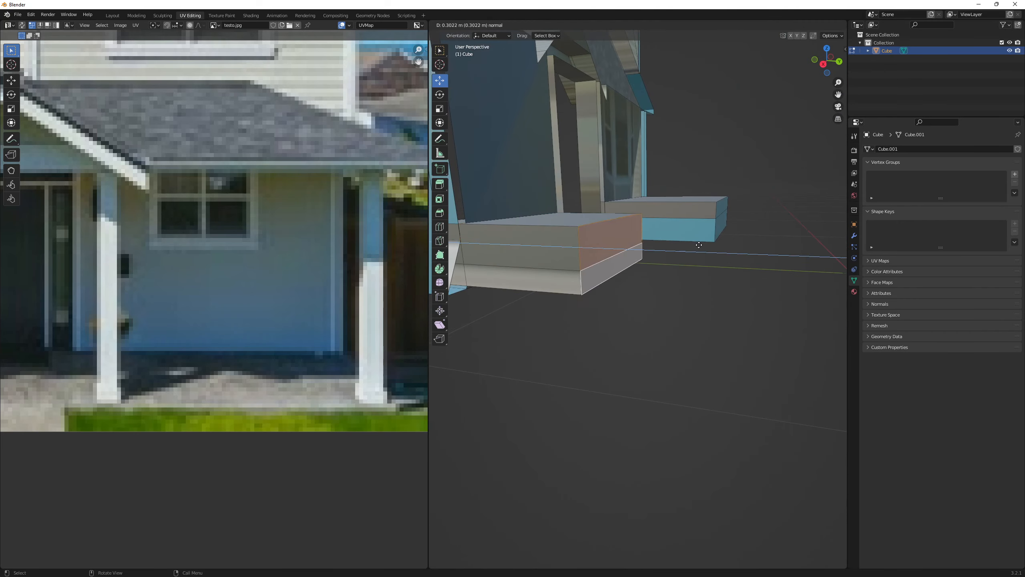
{"action": "left_click", "coordinate": [501, 227]}
Move the extruded end faces along Y to line up with the rear of the opposite porch base
{"action": "middle_click_drag", "start_coordinate": [500, 227], "coordinate": [601, 222]}
{"action": "left_click_drag", "start_coordinate": [689, 250], "coordinate": [707, 251]}
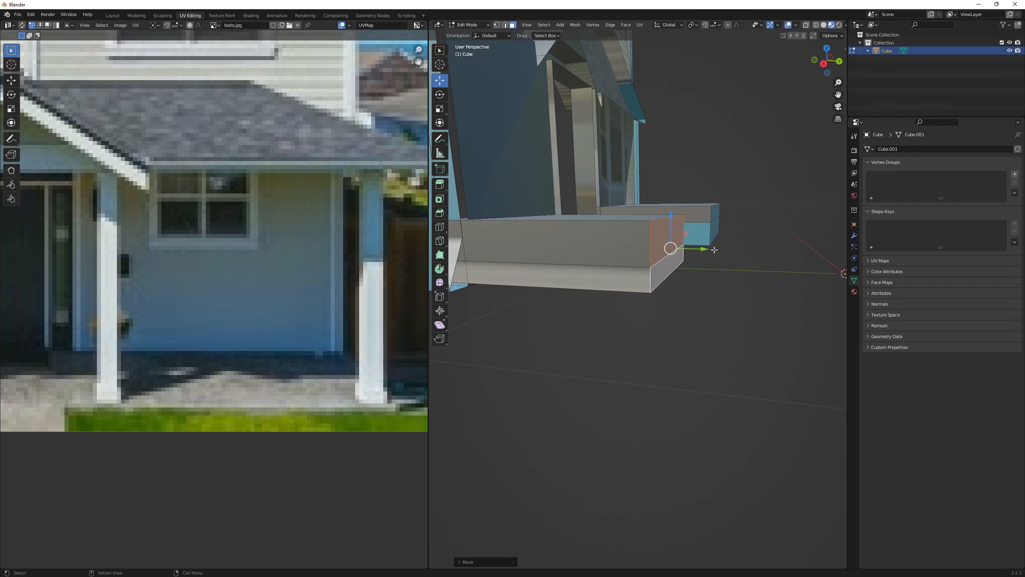
{"action": "mouse_move", "coordinate": [707, 251]}
{"action": "middle_mouse_down"}
{"action": "mouse_move", "coordinate": [730, 247]}
{"action": "mouse_move", "coordinate": [721, 246]}
{"action": "middle_mouse_up"}
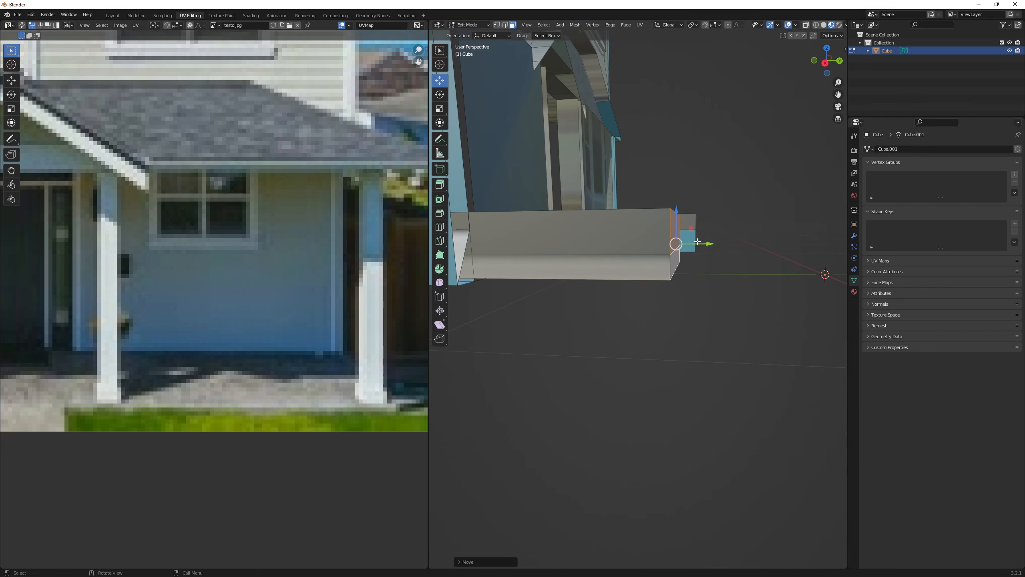
{"action": "left_click_drag", "start_coordinate": [698, 242], "coordinate": [709, 241]}
{"action": "left_click_drag", "start_coordinate": [832, 226], "coordinate": [815, 227]}
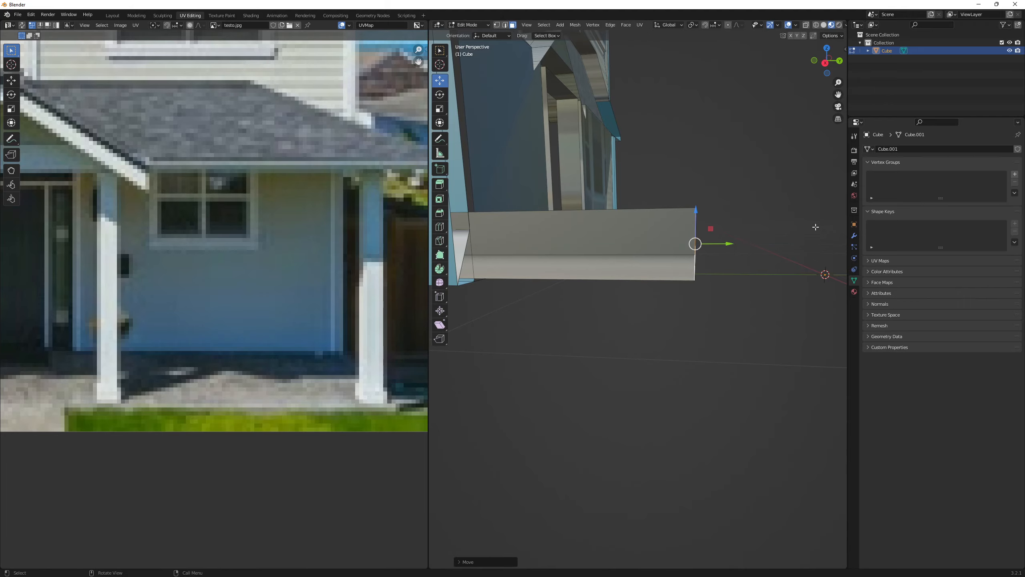
Select the top strips on both slopes of the porch gable and along the adjoining porch eaves
{"action": "scroll", "coordinate": [680, 197], "scroll_direction": "down", "scroll_amount": 4}
{"action": "middle_click_drag", "start_coordinate": [672, 161], "coordinate": [704, 226]}
{"action": "scroll", "coordinate": [662, 212], "scroll_direction": "down", "scroll_amount": 6}
{"action": "scroll", "coordinate": [593, 207], "scroll_direction": "up", "scroll_amount": 3}
{"action": "middle_click_drag", "start_coordinate": [646, 204], "coordinate": [597, 207]}
{"action": "left_click", "coordinate": [621, 198]}
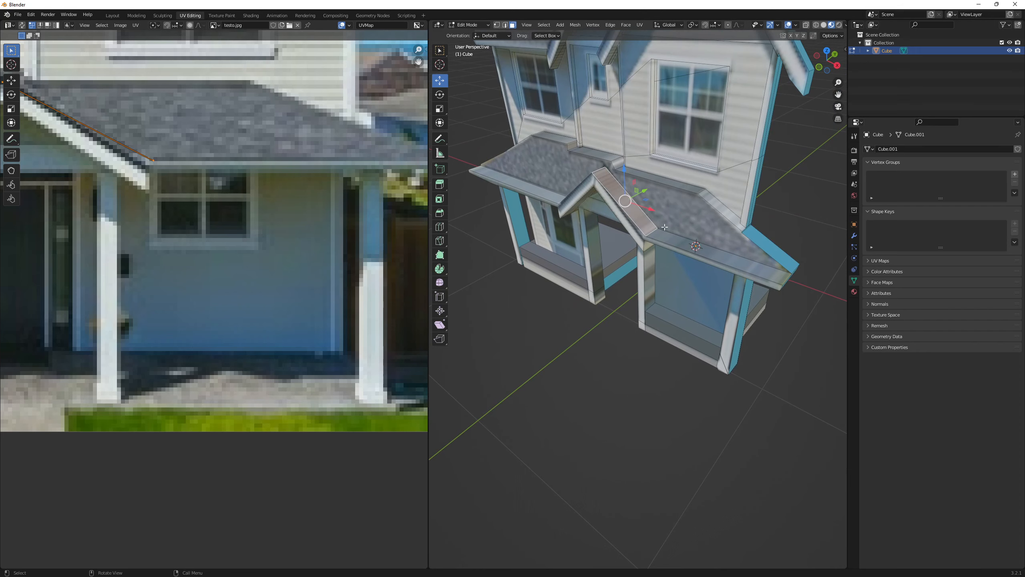
{"action": "left_click", "coordinate": [678, 241], "text": "shift"}
{"action": "middle_click_drag", "start_coordinate": [650, 245], "coordinate": [675, 238]}
{"action": "scroll", "coordinate": [675, 239], "scroll_direction": "up", "scroll_amount": 2}
{"action": "middle_click_drag", "start_coordinate": [626, 214], "coordinate": [704, 213]}
{"action": "left_click", "coordinate": [580, 191], "text": "shift"}
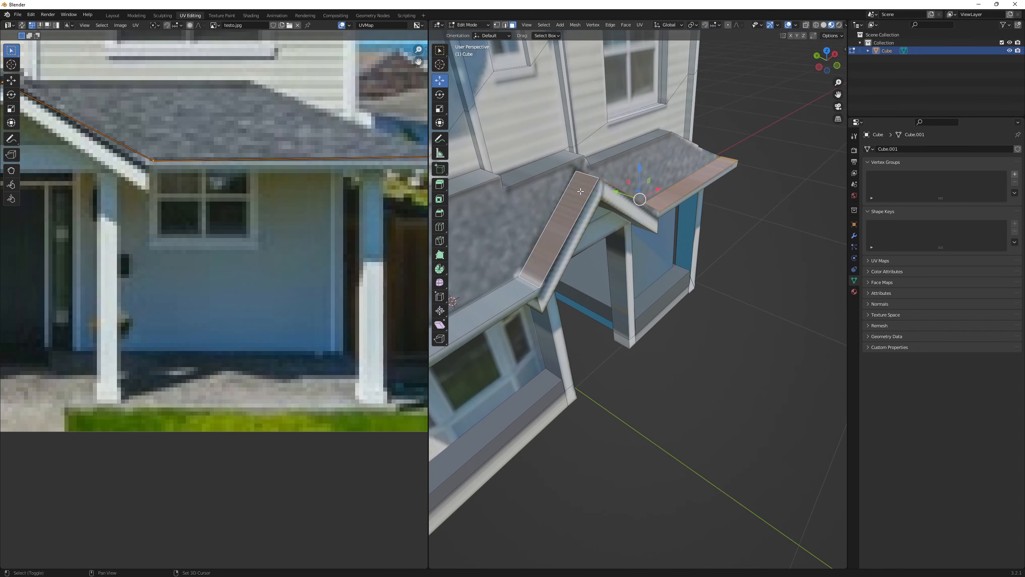
{"action": "middle_click_drag", "start_coordinate": [536, 212], "coordinate": [568, 280]}
{"action": "left_click", "coordinate": [504, 253], "text": "shift"}
Select the left porch column's outer side face with the porch roof's end and slope side faces
{"action": "left_click", "coordinate": [568, 280]}
{"action": "left_click", "coordinate": [557, 286], "text": "shift"}
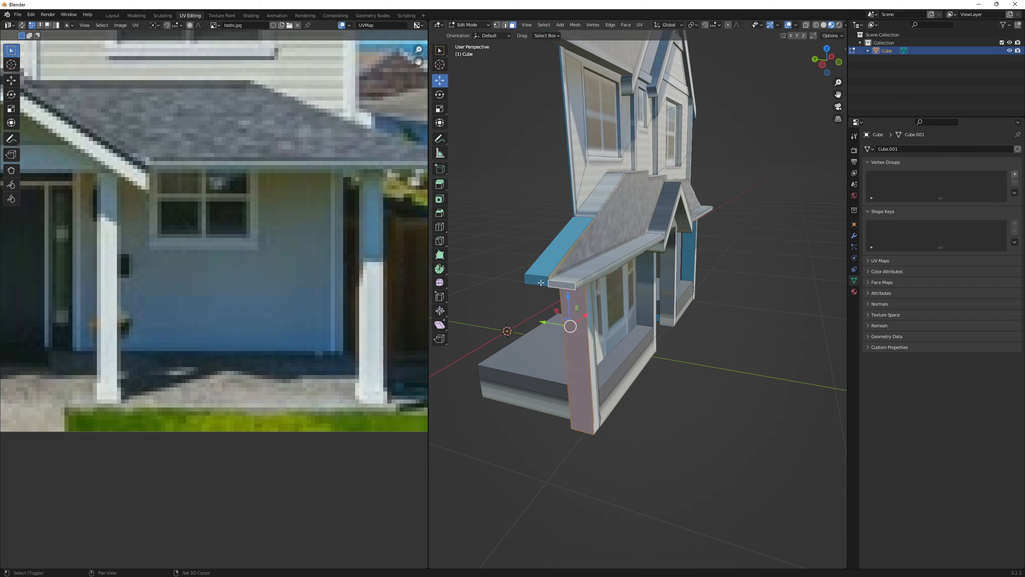
{"action": "left_click", "coordinate": [544, 265], "text": "shift"}
{"action": "middle_click_drag", "start_coordinate": [544, 265], "coordinate": [598, 228]}
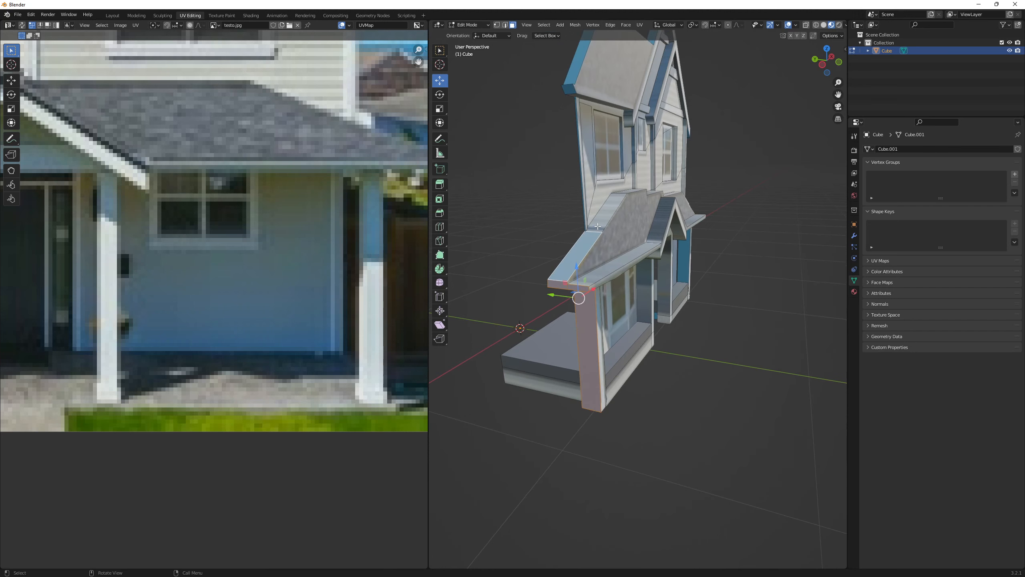
Select the left side faces of the house: the upper wall edge, porch roof slope, eave end and porch column
{"action": "left_click", "coordinate": [585, 209]}
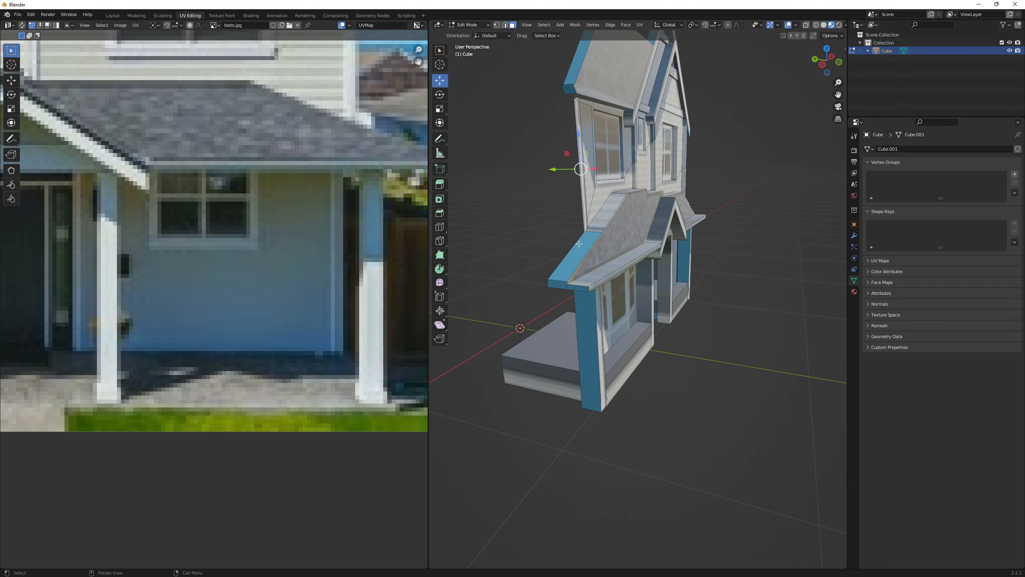
{"action": "middle_click_drag", "start_coordinate": [579, 244], "coordinate": [607, 247]}
{"action": "left_click", "coordinate": [604, 262], "text": "shift"}
{"action": "left_click", "coordinate": [606, 315], "text": "shift"}
{"action": "left_click", "coordinate": [609, 294], "text": "shift"}
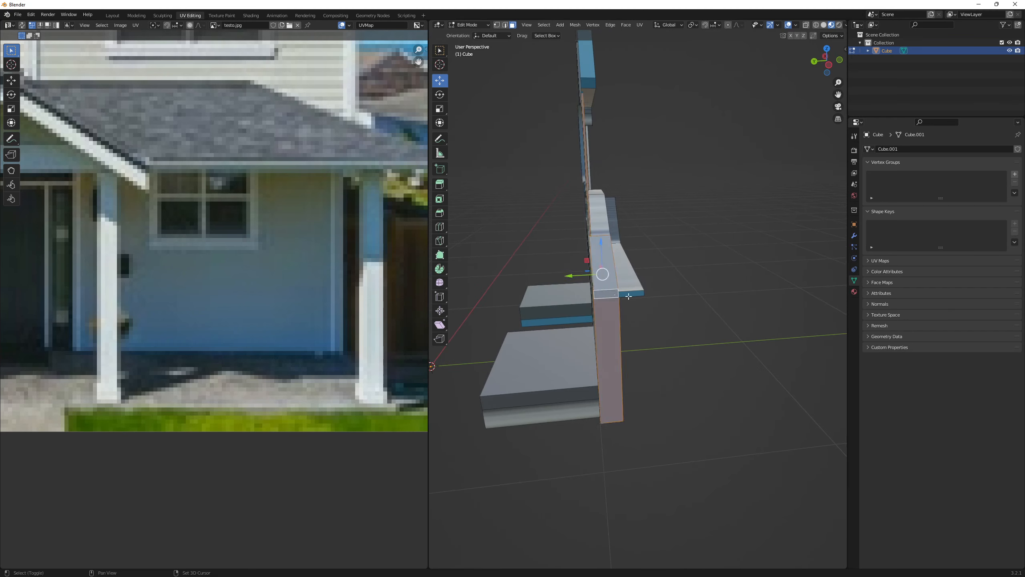
{"action": "left_click", "coordinate": [630, 294], "text": "shift"}
{"action": "middle_click_drag", "start_coordinate": [630, 294], "coordinate": [619, 234]}
{"action": "left_click", "coordinate": [640, 223], "text": "shift"}
{"action": "left_click", "coordinate": [629, 258], "text": "shift"}
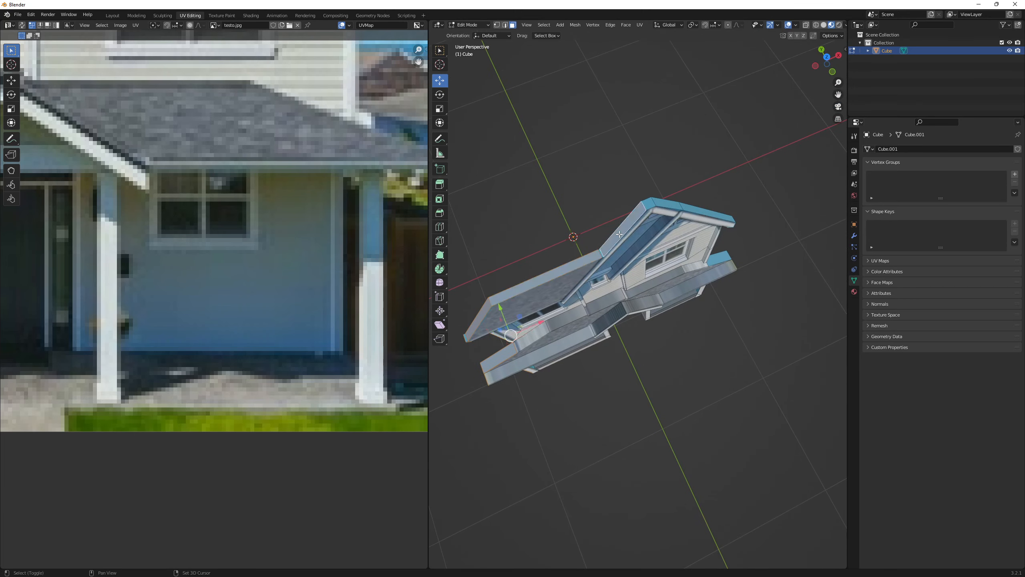
Add the upper roof edges, right wall side faces and right porch roof slope side to the selection, leaving out the adjacent front face
{"action": "left_click", "coordinate": [651, 204], "text": "ctrl"}
{"action": "middle_click_drag", "start_coordinate": [651, 204], "coordinate": [705, 208]}
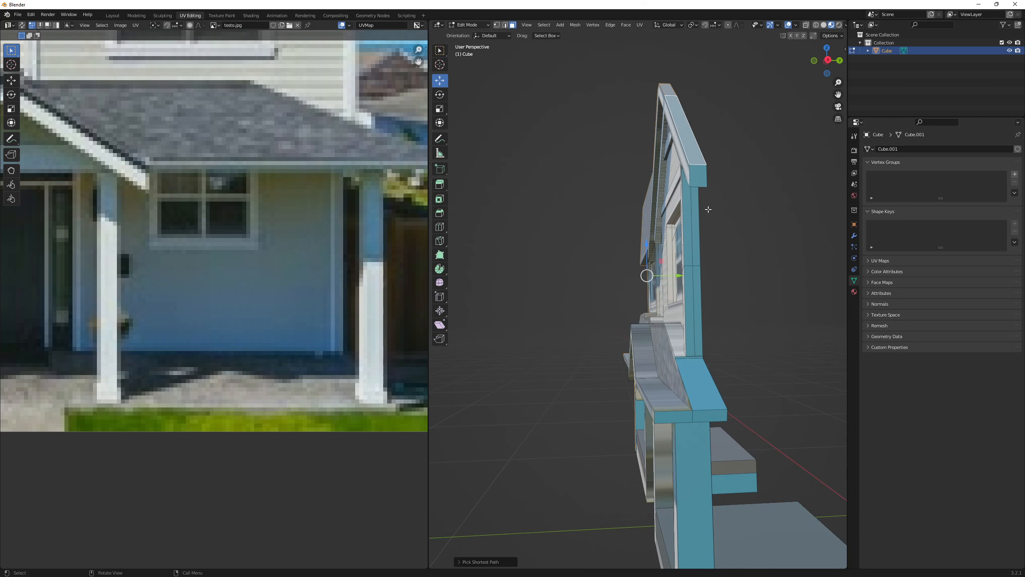
{"action": "left_click", "coordinate": [692, 291], "text": "ctrl"}
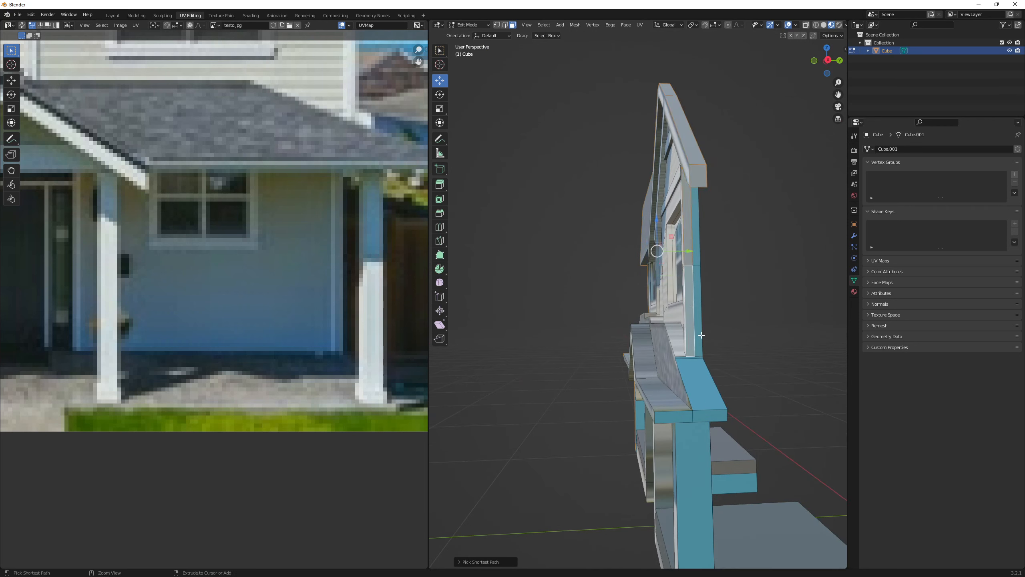
{"action": "left_click", "coordinate": [699, 249], "text": "ctrl"}
{"action": "left_click", "coordinate": [690, 365], "text": "ctrl"}
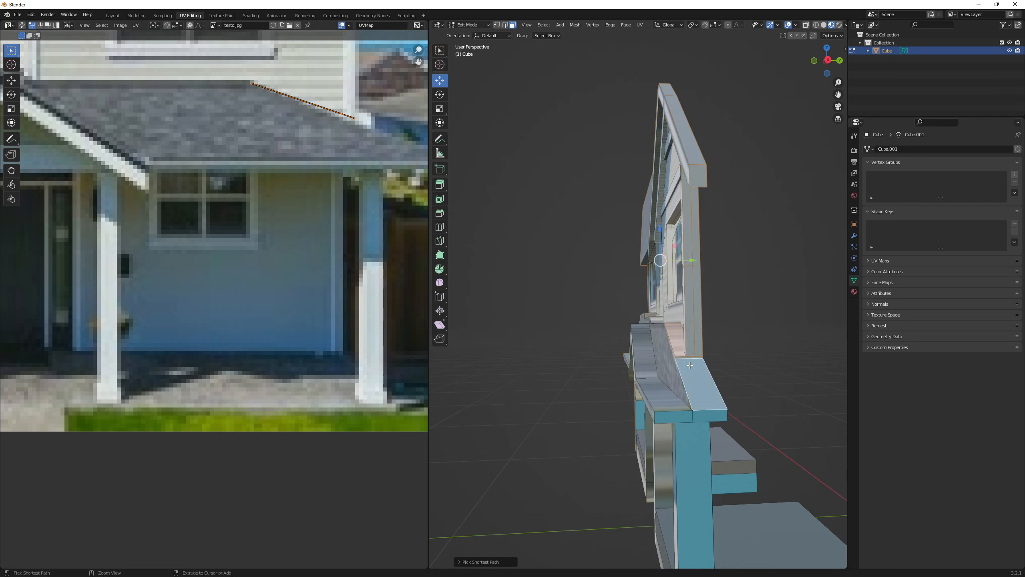
{"action": "left_click", "coordinate": [679, 346], "text": "shift"}
Add the two end faces of the right porch eave to the selection
{"action": "middle_click_drag", "start_coordinate": [679, 345], "coordinate": [713, 350]}
{"action": "middle_click_drag", "start_coordinate": [713, 350], "coordinate": [670, 311], "text": "shift"}
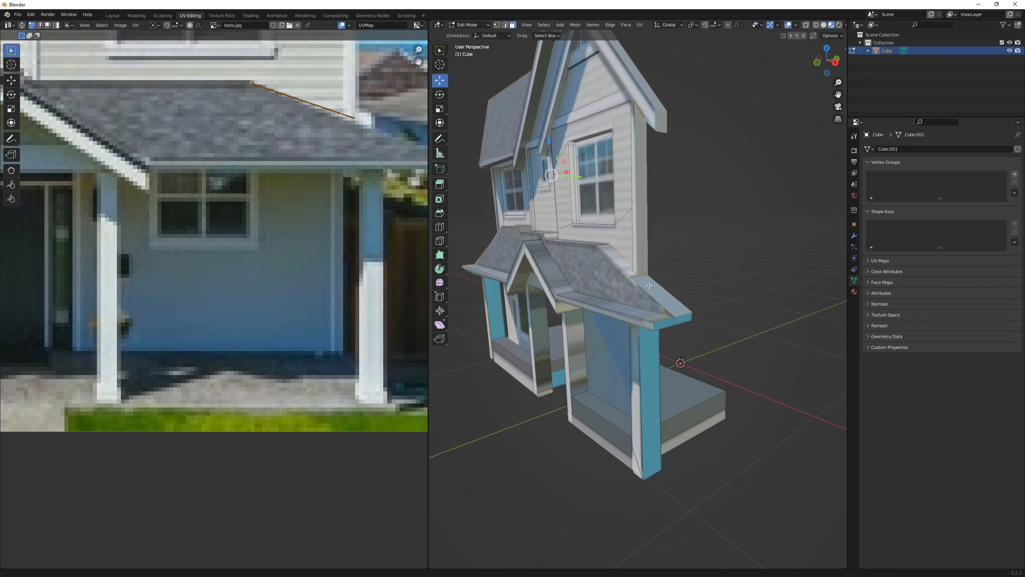
{"action": "scroll", "coordinate": [670, 311], "scroll_direction": "up", "scroll_amount": 3}
{"action": "left_click", "coordinate": [681, 314], "text": "shift"}
{"action": "left_click", "coordinate": [643, 314], "text": "shift"}
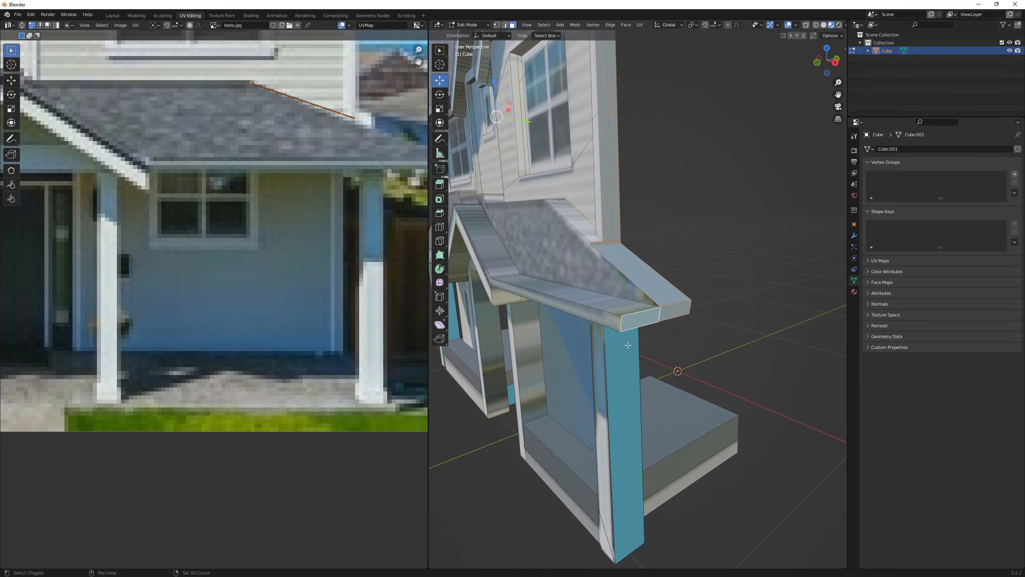
Add the remaining untextured side faces of the porch to the selection
{"action": "scroll", "coordinate": [628, 345], "scroll_direction": "down", "scroll_amount": 4}
{"action": "middle_click_drag", "start_coordinate": [627, 345], "coordinate": [650, 372]}
{"action": "scroll", "coordinate": [581, 390], "scroll_direction": "down", "scroll_amount": 4}
{"action": "middle_click_drag", "start_coordinate": [582, 390], "coordinate": [617, 327]}
{"action": "scroll", "coordinate": [582, 338], "scroll_direction": "up", "scroll_amount": 4}
{"action": "left_click", "coordinate": [573, 330], "text": "shift"}
{"action": "scroll", "coordinate": [780, 305], "scroll_direction": "up", "scroll_amount": 2}
{"action": "left_click", "coordinate": [785, 319], "text": "shift"}
{"action": "scroll", "coordinate": [740, 339], "scroll_direction": "down", "scroll_amount": 3}
{"action": "middle_click_drag", "start_coordinate": [740, 339], "coordinate": [710, 366]}
{"action": "scroll", "coordinate": [710, 366], "scroll_direction": "down", "scroll_amount": 2}
{"action": "middle_click_drag", "start_coordinate": [601, 359], "coordinate": [690, 326]}
{"action": "scroll", "coordinate": [211, 271], "scroll_direction": "down", "scroll_amount": 4}
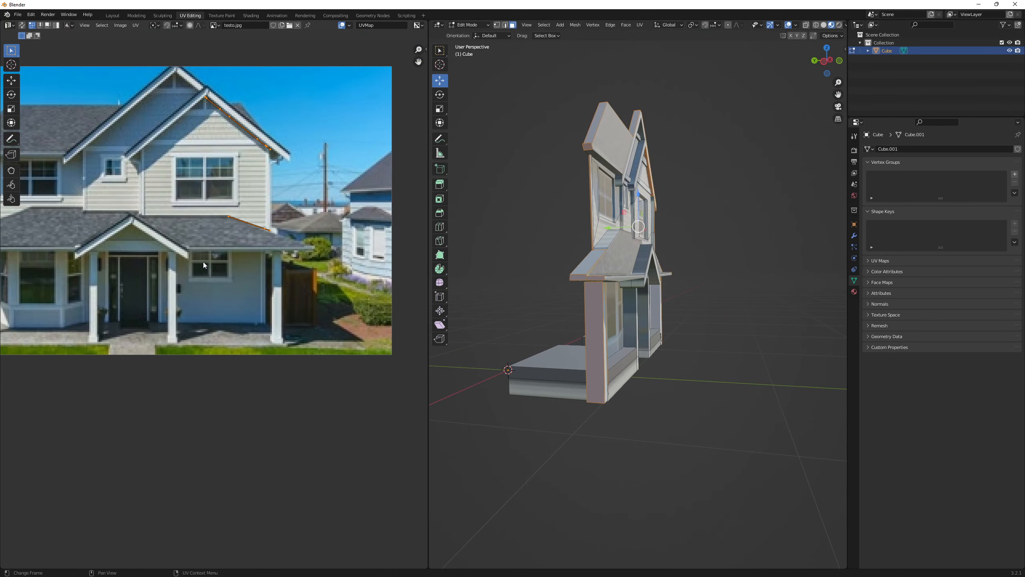
Collapse the selected side faces' UVs to a single point and place it on the dark glass of the photo's upper left window
{"action": "key", "text": "s"}
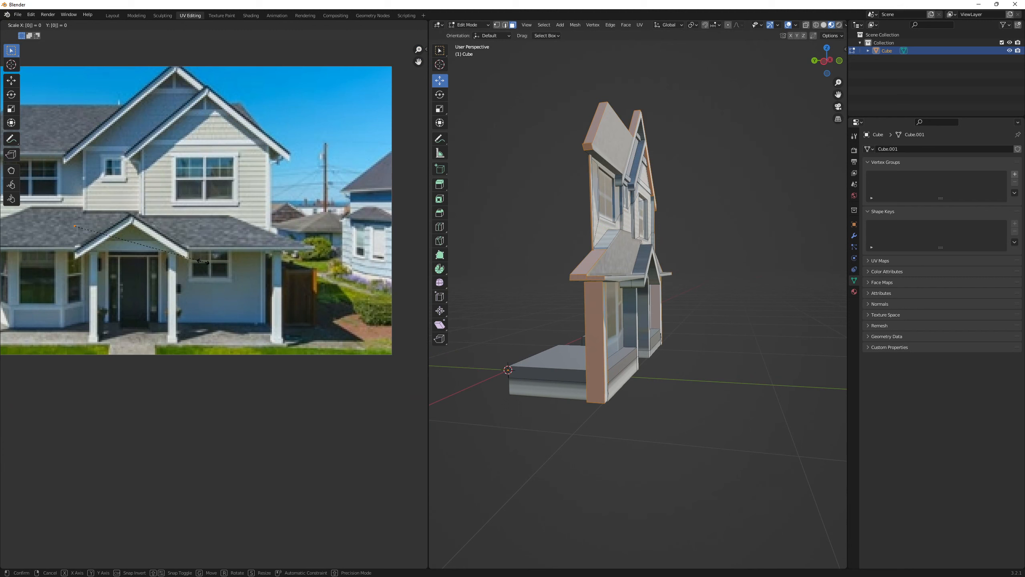
{"action": "key", "text": "Return"}
{"action": "key", "text": "g"}
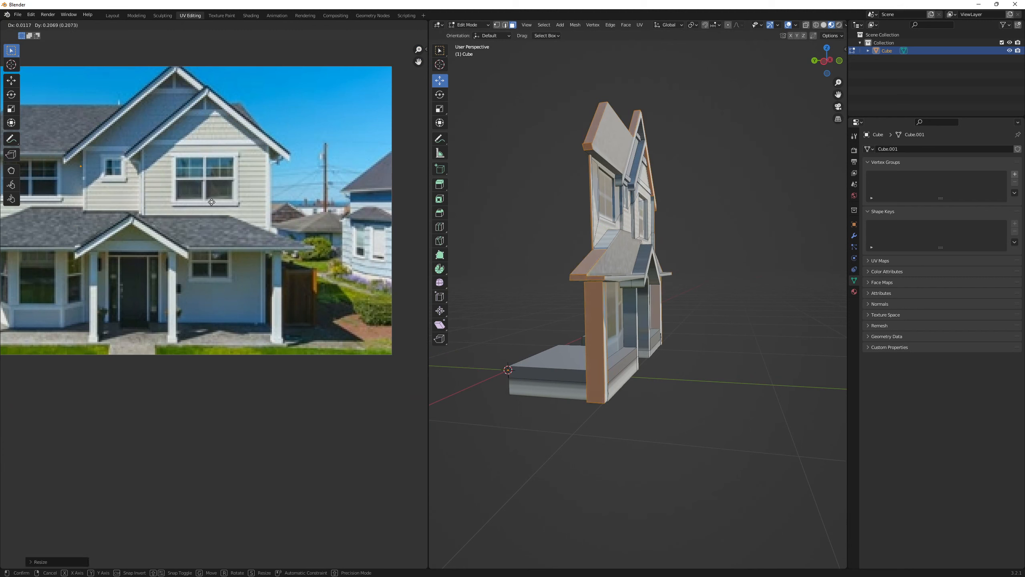
{"action": "left_click", "coordinate": [175, 228]}
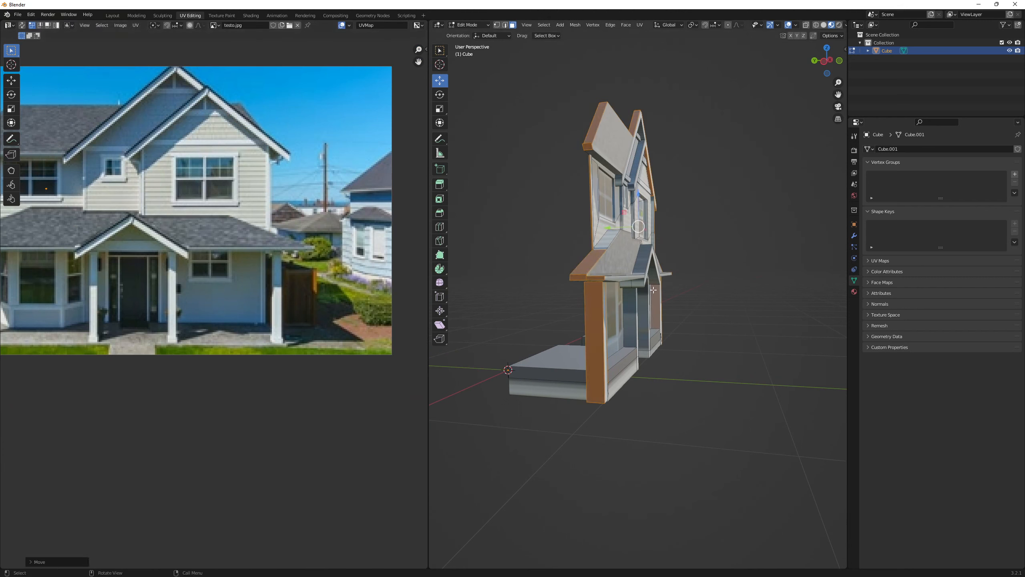
Select the strip of faces along the porch roof's upper edge where it meets the wall, across the full house width
{"action": "middle_click_drag", "start_coordinate": [654, 290], "coordinate": [589, 267]}
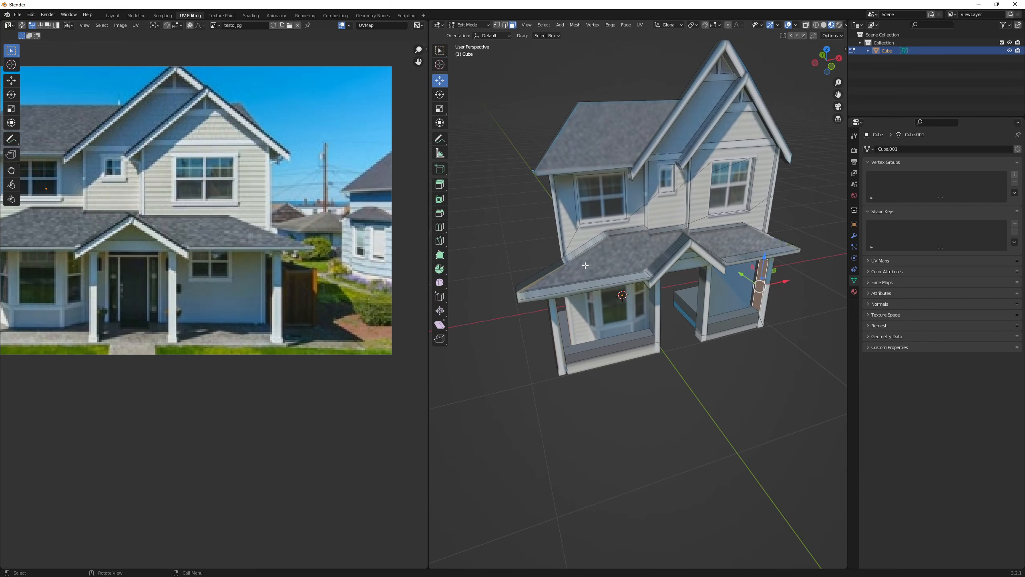
{"action": "scroll", "coordinate": [588, 268], "scroll_direction": "up", "scroll_amount": 2}
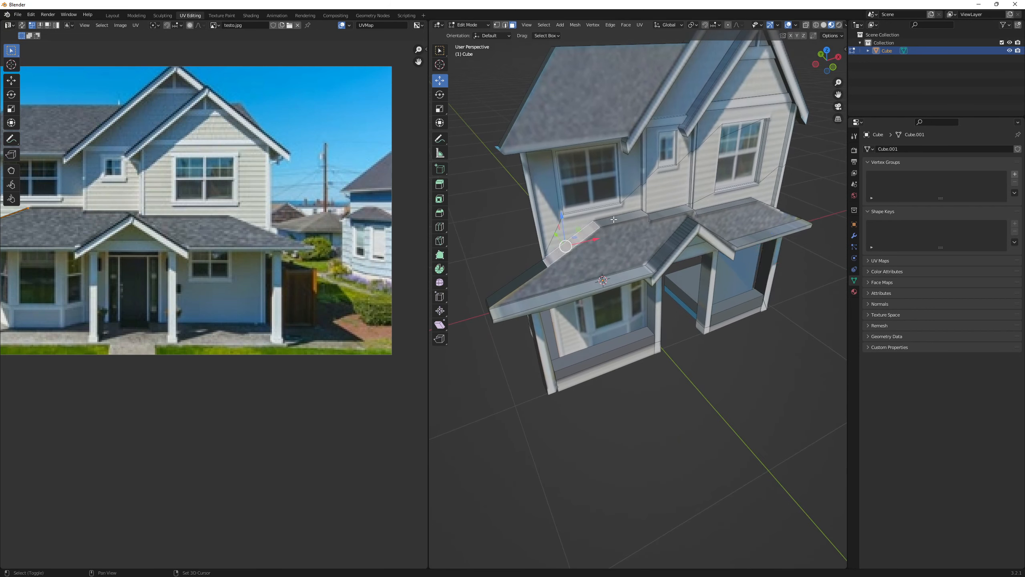
{"action": "left_click", "coordinate": [675, 215]}
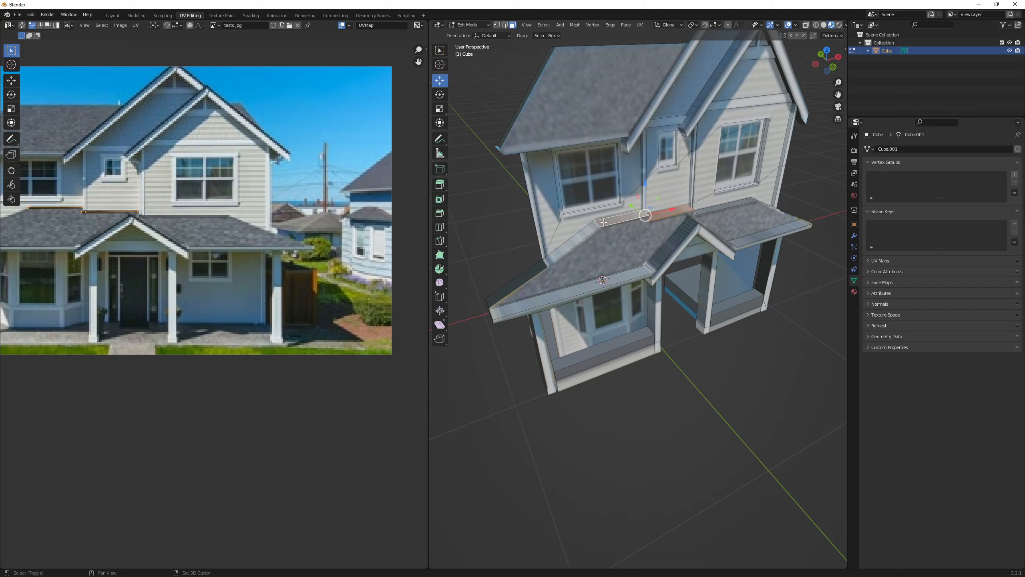
{"action": "left_click", "coordinate": [716, 207], "text": "shift"}
{"action": "middle_click_drag", "start_coordinate": [716, 207], "coordinate": [682, 193]}
{"action": "middle_click_drag", "start_coordinate": [682, 194], "coordinate": [522, 217], "text": "shift"}
{"action": "scroll", "coordinate": [581, 193], "scroll_direction": "up", "scroll_amount": 2}
{"action": "left_click", "coordinate": [570, 197], "text": "shift"}
{"action": "scroll", "coordinate": [628, 196], "scroll_direction": "up", "scroll_amount": 3}
{"action": "scroll", "coordinate": [585, 209], "scroll_direction": "down", "scroll_amount": 3}
{"action": "scroll", "coordinate": [650, 196], "scroll_direction": "up", "scroll_amount": 2}
{"action": "scroll", "coordinate": [630, 204], "scroll_direction": "down", "scroll_amount": 4}
{"action": "scroll", "coordinate": [522, 217], "scroll_direction": "up", "scroll_amount": 4}
{"action": "scroll", "coordinate": [523, 217], "scroll_direction": "down", "scroll_amount": 3}
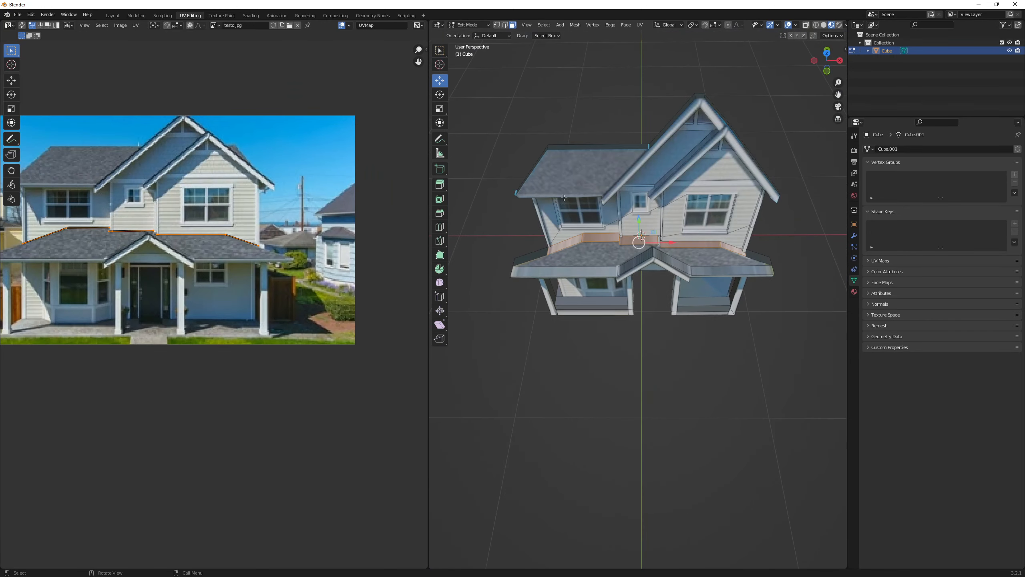
{"action": "scroll", "coordinate": [605, 181], "scroll_direction": "up", "scroll_amount": 2}
{"action": "scroll", "coordinate": [638, 232], "scroll_direction": "up", "scroll_amount": 4}
{"action": "middle_click_drag", "start_coordinate": [619, 180], "coordinate": [645, 254], "text": "shift"}
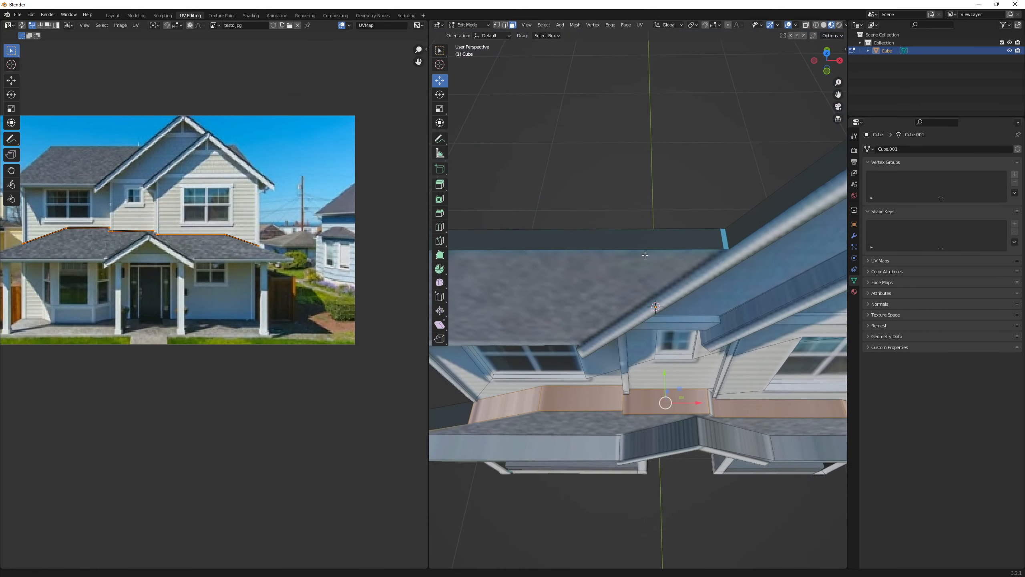
{"action": "scroll", "coordinate": [726, 230], "scroll_direction": "down", "scroll_amount": 4}
{"action": "middle_click_drag", "start_coordinate": [726, 230], "coordinate": [685, 281]}
{"action": "scroll", "coordinate": [650, 321], "scroll_direction": "up", "scroll_amount": 4}
{"action": "scroll", "coordinate": [653, 317], "scroll_direction": "down", "scroll_amount": 4}
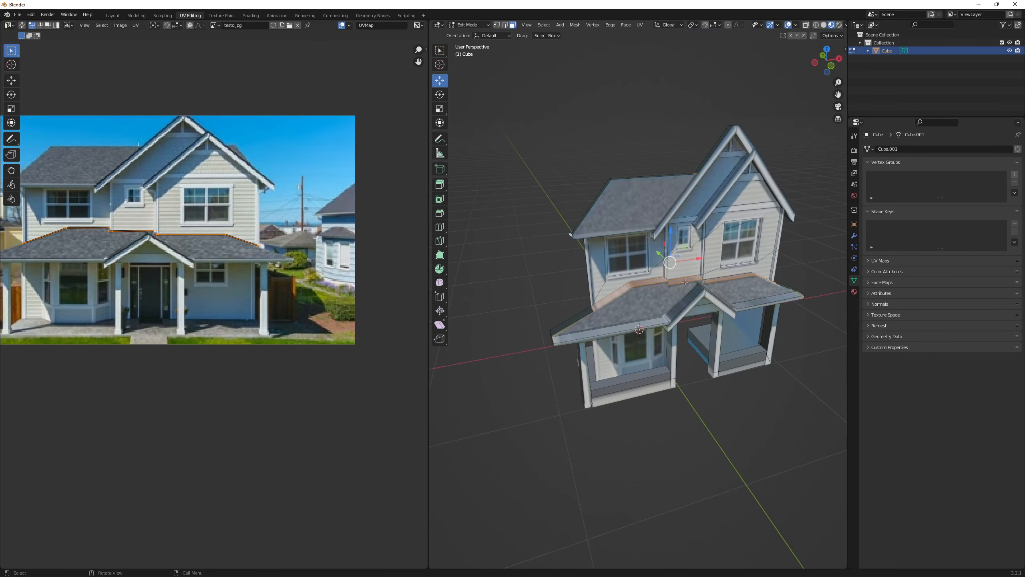
Scale the porch roof strip's UVs to 0, move them onto the upper left window's dark glass, and clear the selection
{"action": "key", "text": "s"}
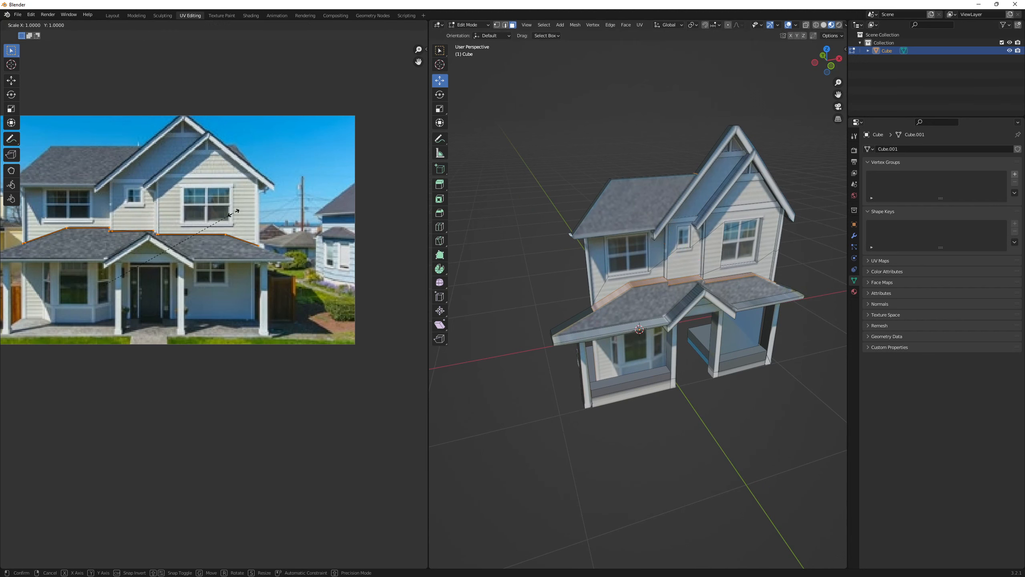
{"action": "key", "text": "0"}
{"action": "key", "text": "Return"}
{"action": "key", "text": "g"}
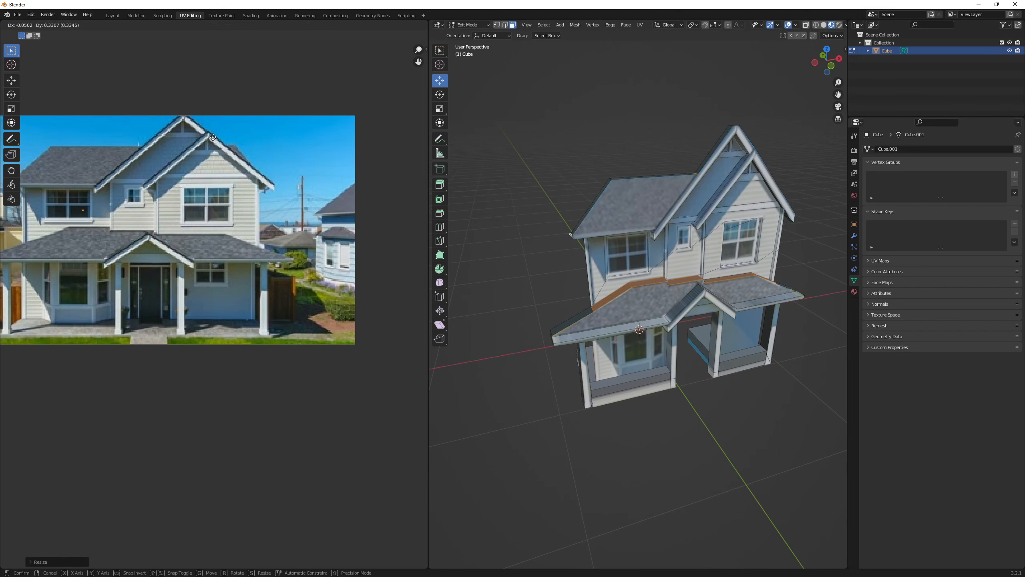
{"action": "left_click", "coordinate": [213, 137]}
{"action": "scroll", "coordinate": [92, 193], "scroll_direction": "up", "scroll_amount": 3}
{"action": "scroll", "coordinate": [91, 190], "scroll_direction": "down", "scroll_amount": 3}
{"action": "left_click", "coordinate": [575, 262]}
Knife-cut the upper left roof slope from the ridge along the gable trim and along the eave to the outer corner
{"action": "middle_click_drag", "start_coordinate": [574, 262], "coordinate": [562, 287]}
{"action": "scroll", "coordinate": [482, 244], "scroll_direction": "up", "scroll_amount": 2}
{"action": "scroll", "coordinate": [524, 255], "scroll_direction": "up", "scroll_amount": 4}
{"action": "scroll", "coordinate": [562, 287], "scroll_direction": "down", "scroll_amount": 2}
{"action": "scroll", "coordinate": [562, 287], "scroll_direction": "up", "scroll_amount": 4}
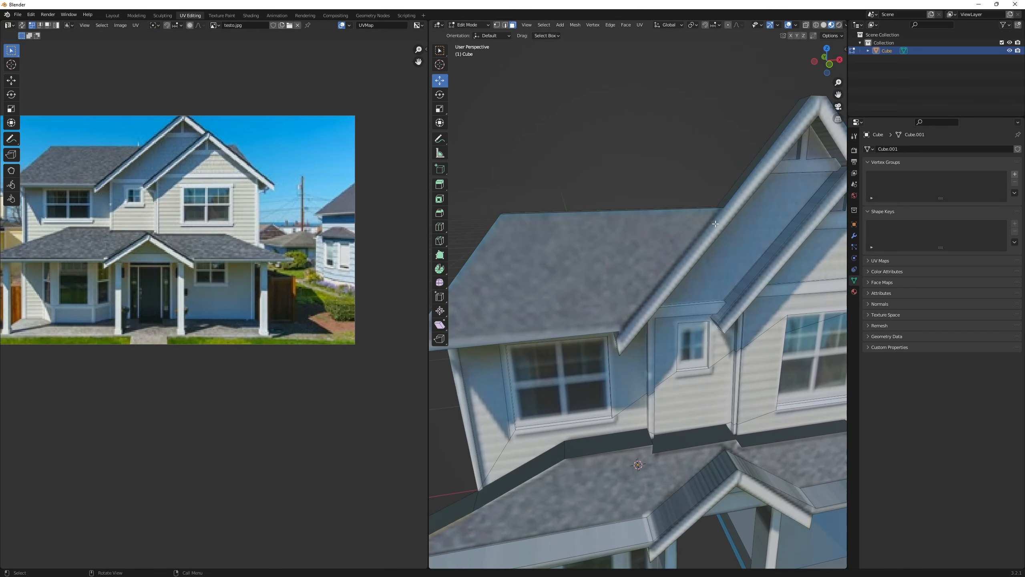
{"action": "middle_click_drag", "start_coordinate": [693, 227], "coordinate": [726, 229]}
{"action": "scroll", "coordinate": [729, 282], "scroll_direction": "down", "scroll_amount": 3}
{"action": "middle_click_drag", "start_coordinate": [728, 282], "coordinate": [596, 263]}
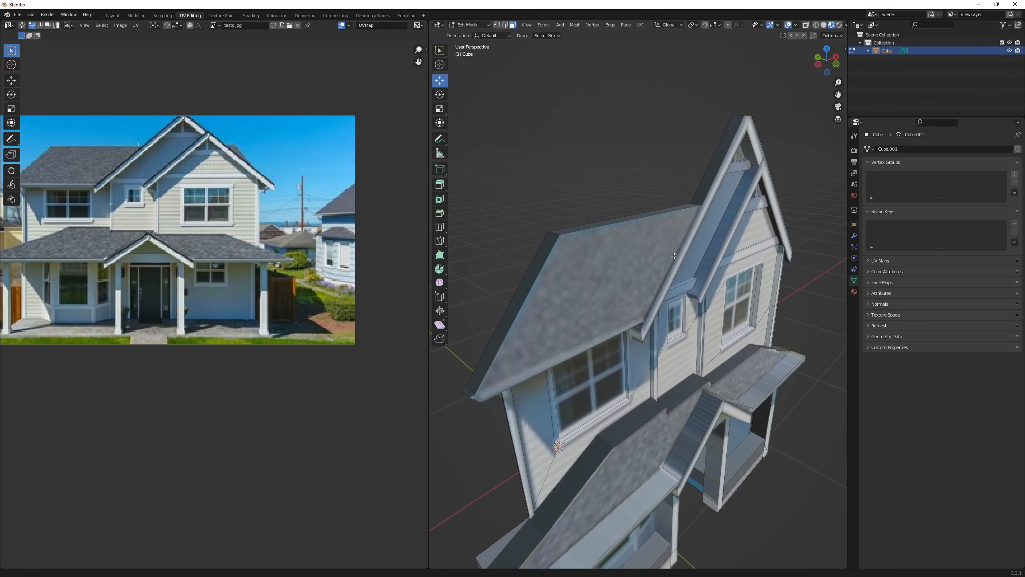
{"action": "scroll", "coordinate": [596, 263], "scroll_direction": "up", "scroll_amount": 2}
{"action": "key", "text": "q"}
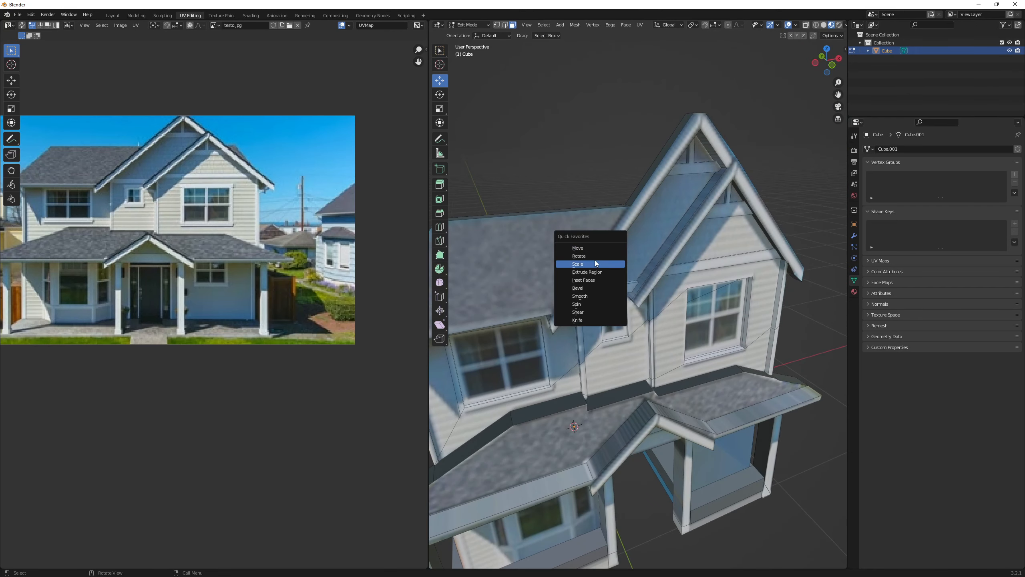
{"action": "left_click", "coordinate": [584, 320]}
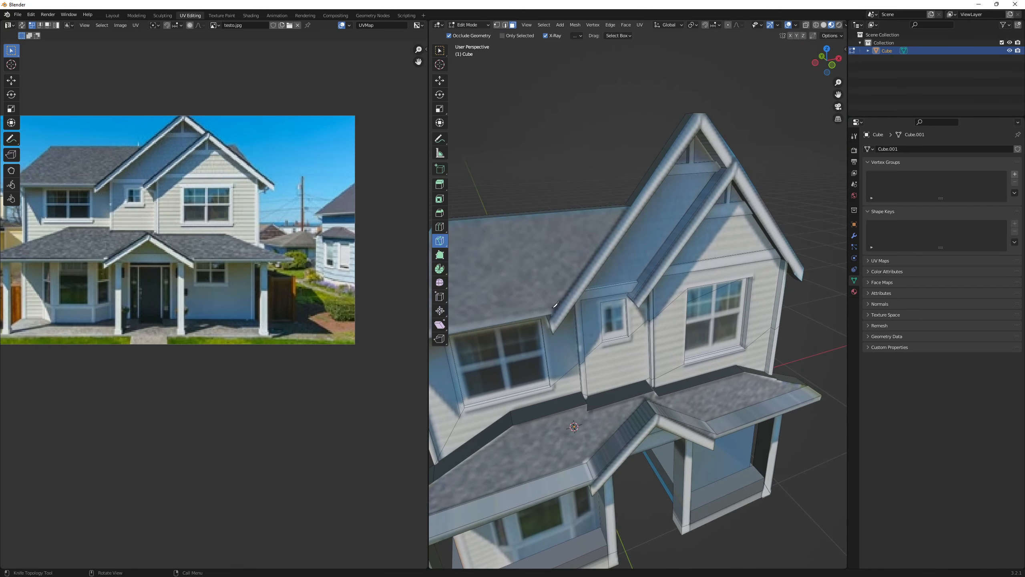
{"action": "left_click", "coordinate": [626, 209]}
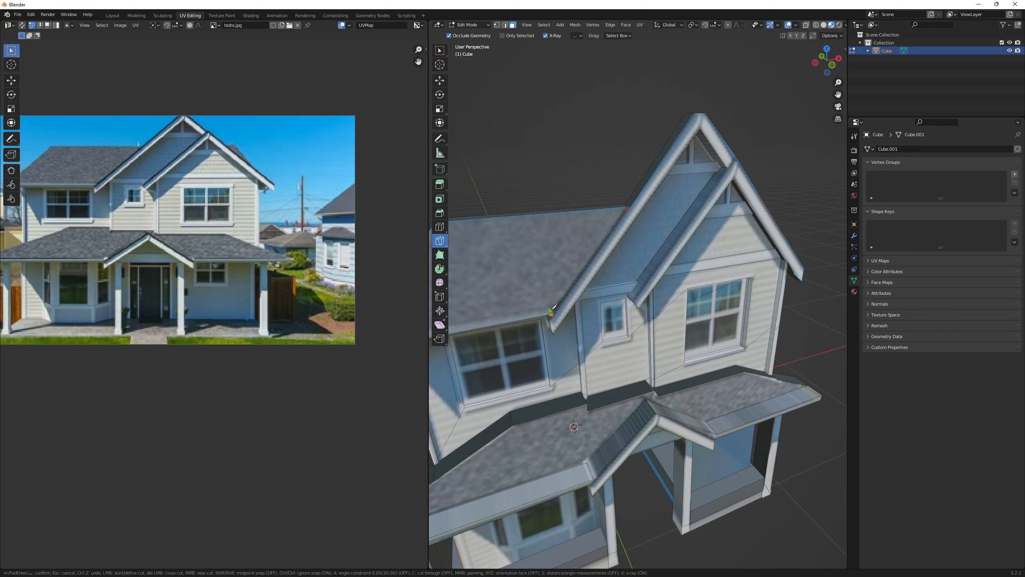
{"action": "middle_click_drag", "start_coordinate": [545, 310], "coordinate": [638, 300]}
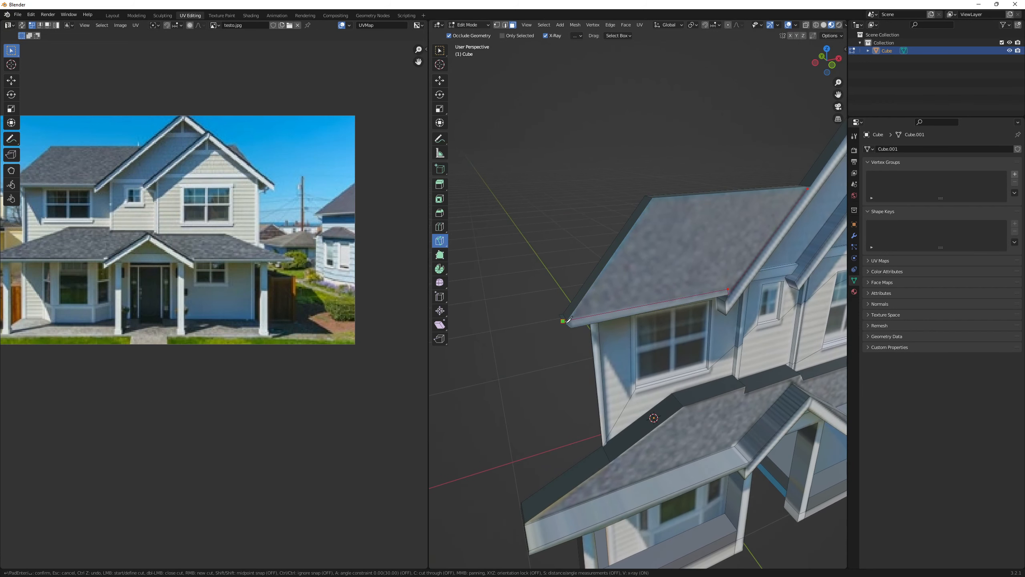
{"action": "key", "text": "Return"}
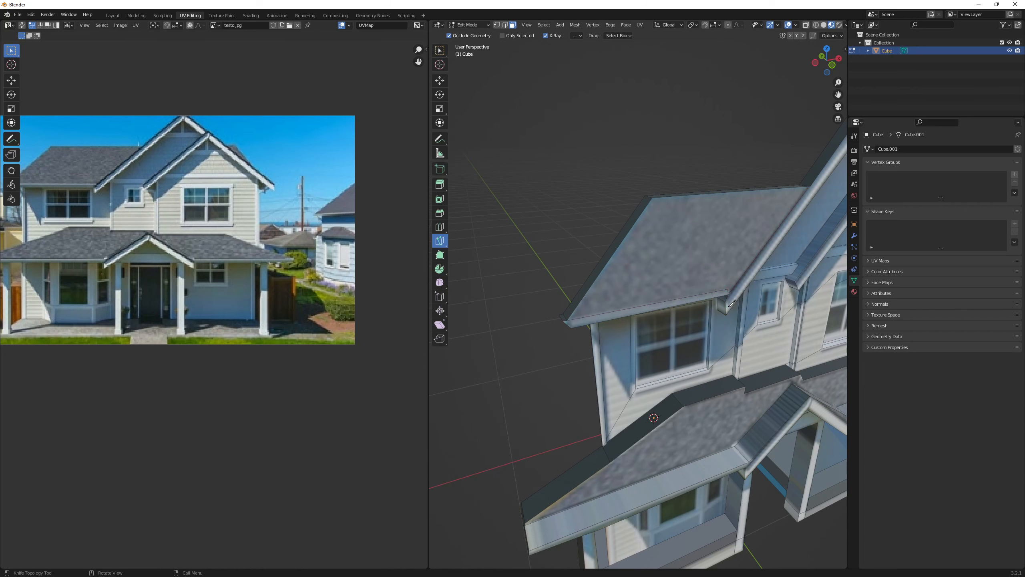
Try to extrude the shingled face of the upper left roof slope outward, and undo the attempt
{"action": "middle_click_drag", "start_coordinate": [731, 303], "coordinate": [620, 268]}
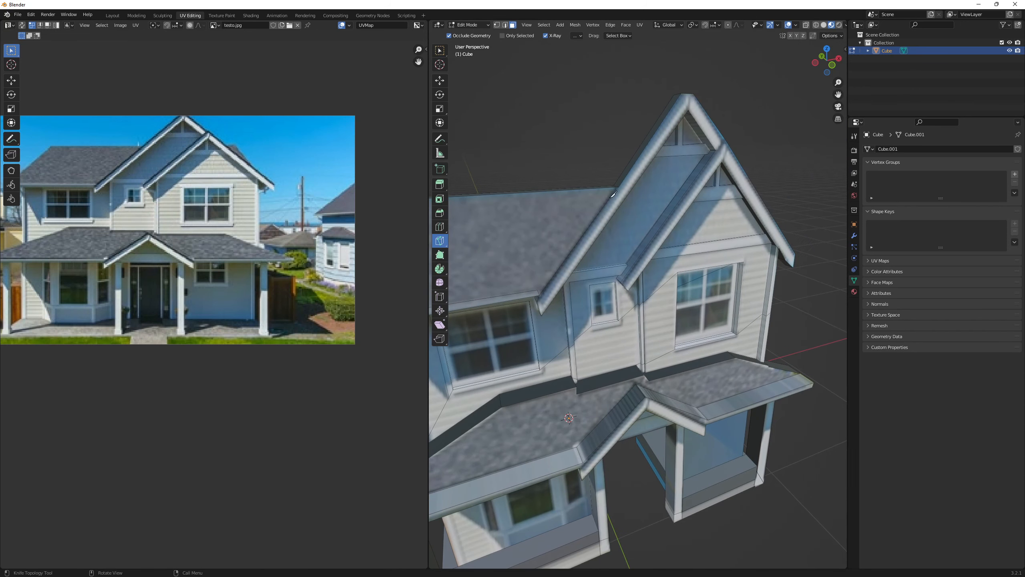
{"action": "scroll", "coordinate": [565, 223], "scroll_direction": "down", "scroll_amount": 4}
{"action": "middle_click_drag", "start_coordinate": [565, 222], "coordinate": [667, 264]}
{"action": "key", "text": "q"}
{"action": "left_click", "coordinate": [610, 162]}
{"action": "left_click", "coordinate": [640, 248]}
{"action": "key", "text": "e"}
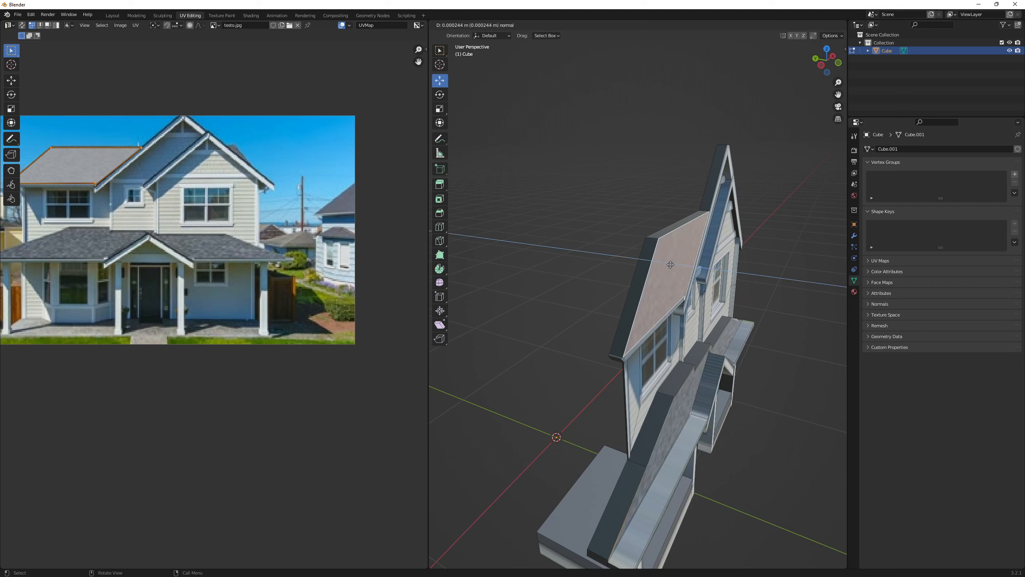
{"action": "left_click", "coordinate": [667, 265]}
{"action": "left_click_drag", "start_coordinate": [664, 264], "coordinate": [642, 264]}
{"action": "key", "text": "ctrl+z"}
Extrude the sloping front trim boards of the two upper gables slightly outward along their normal, and clear the selection
{"action": "middle_click_drag", "start_coordinate": [699, 275], "coordinate": [563, 271]}
{"action": "left_click", "coordinate": [645, 256]}
{"action": "left_click", "coordinate": [645, 255]}
{"action": "key", "text": "g"}
{"action": "key", "text": "z"}
{"action": "key", "text": "z"}
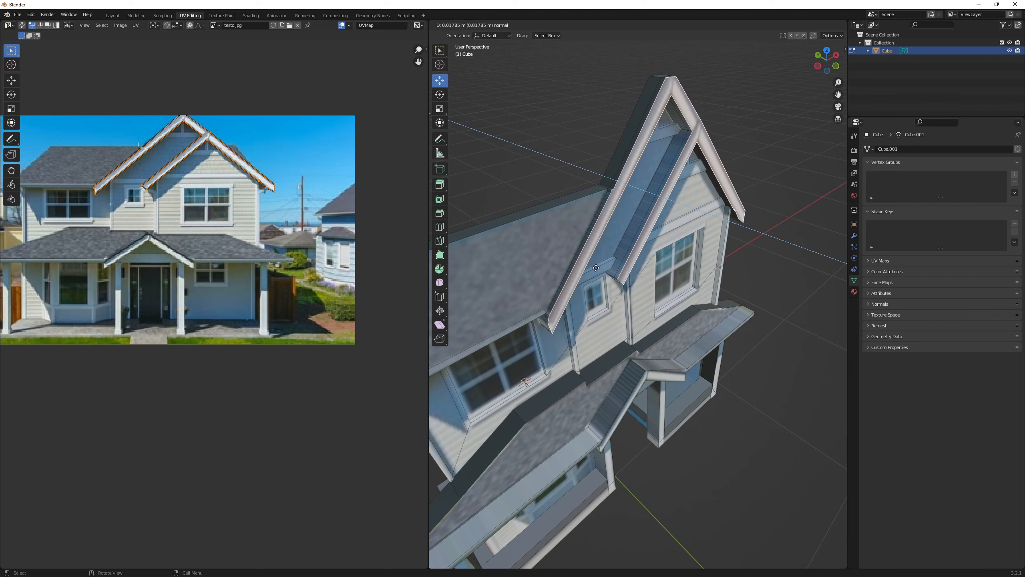
{"action": "right_click", "coordinate": [597, 268]}
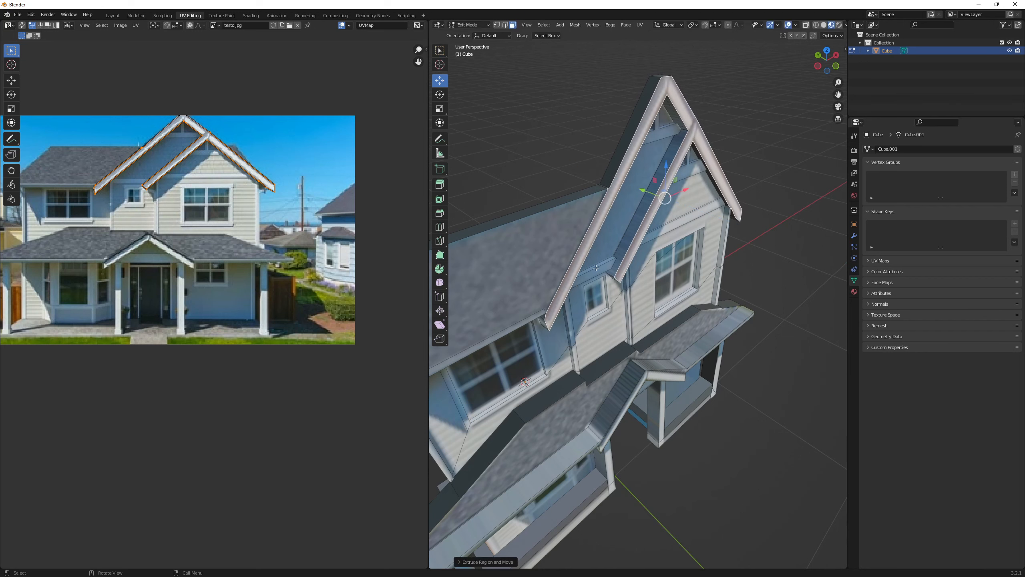
{"action": "left_click", "coordinate": [777, 239]}
Examine the gable trim, the upper roof and the whole house front from several angles
{"action": "scroll", "coordinate": [594, 220], "scroll_direction": "up", "scroll_amount": 4}
{"action": "middle_click_drag", "start_coordinate": [733, 187], "coordinate": [624, 223], "text": "shift"}
{"action": "scroll", "coordinate": [592, 211], "scroll_direction": "down", "scroll_amount": 6}
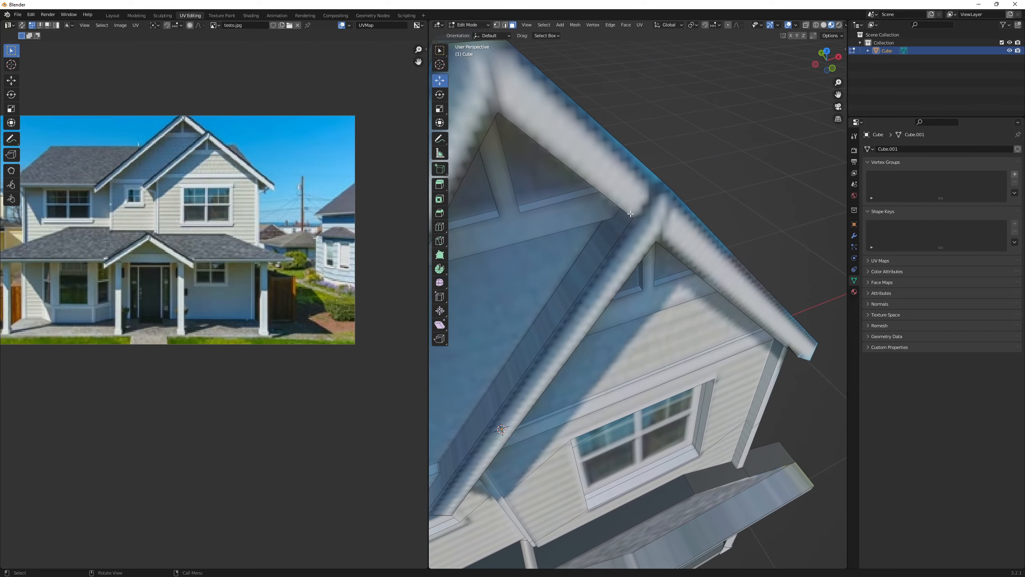
{"action": "middle_click_drag", "start_coordinate": [591, 212], "coordinate": [670, 202]}
{"action": "scroll", "coordinate": [629, 213], "scroll_direction": "down", "scroll_amount": 3}
{"action": "scroll", "coordinate": [628, 210], "scroll_direction": "up", "scroll_amount": 3}
{"action": "scroll", "coordinate": [694, 199], "scroll_direction": "up", "scroll_amount": 3}
{"action": "scroll", "coordinate": [668, 203], "scroll_direction": "down", "scroll_amount": 4}
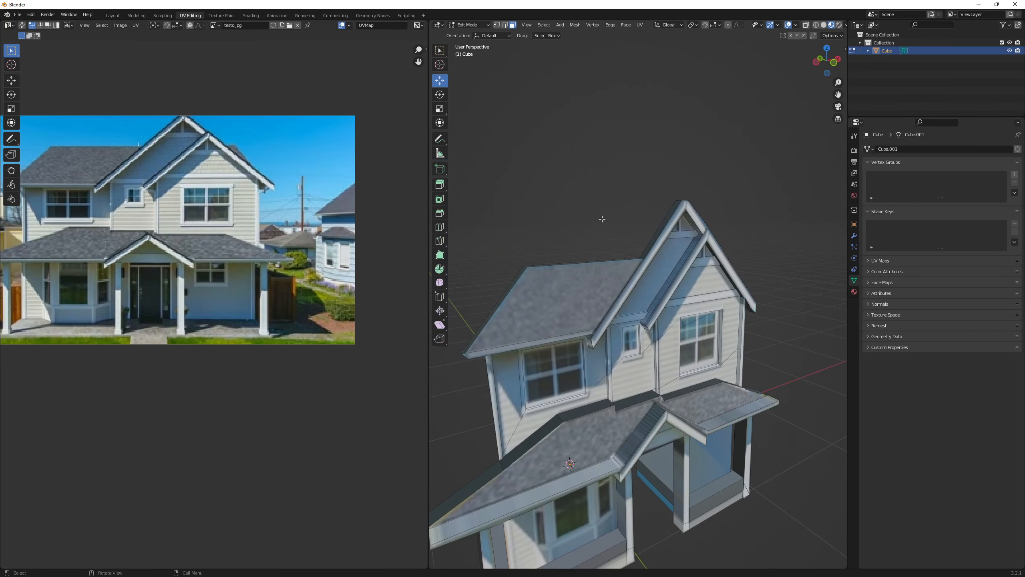
{"action": "middle_click_drag", "start_coordinate": [602, 219], "coordinate": [570, 248]}
{"action": "scroll", "coordinate": [644, 222], "scroll_direction": "up", "scroll_amount": 3}
{"action": "scroll", "coordinate": [566, 258], "scroll_direction": "down", "scroll_amount": 4}
{"action": "scroll", "coordinate": [573, 242], "scroll_direction": "up", "scroll_amount": 2}
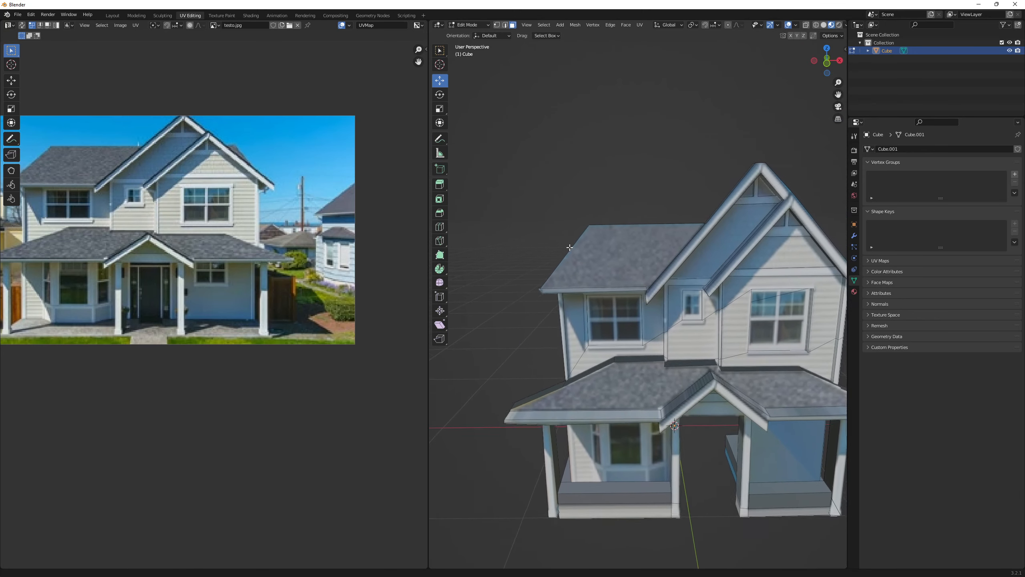
Try to outline the individual glass panes of the upper left window with the Knife
{"action": "scroll", "coordinate": [570, 248], "scroll_direction": "up", "scroll_amount": 8}
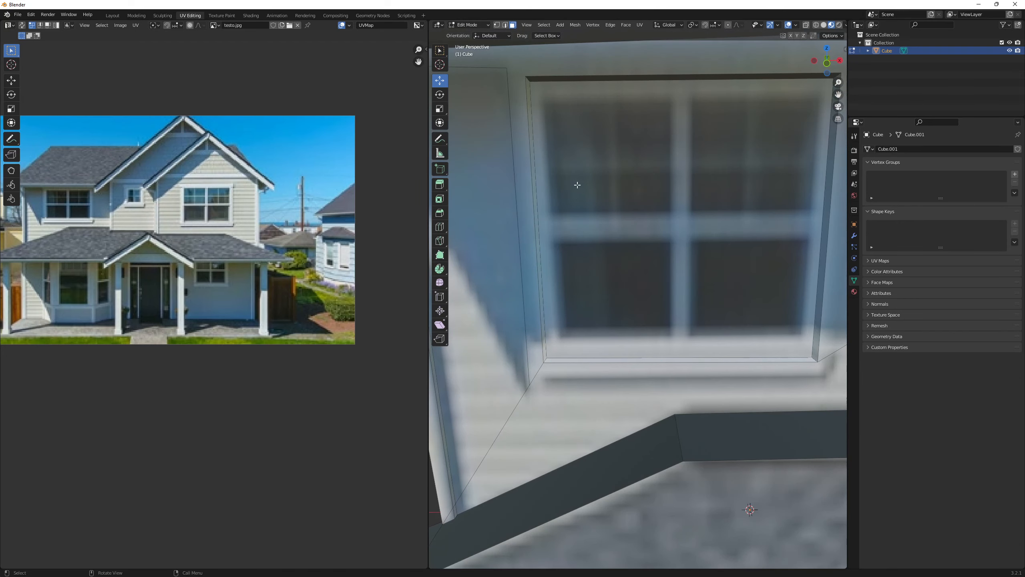
{"action": "key", "text": "shift+space"}
{"action": "left_click", "coordinate": [540, 188]}
{"action": "middle_click_drag", "start_coordinate": [559, 91], "coordinate": [559, 169], "text": "shift"}
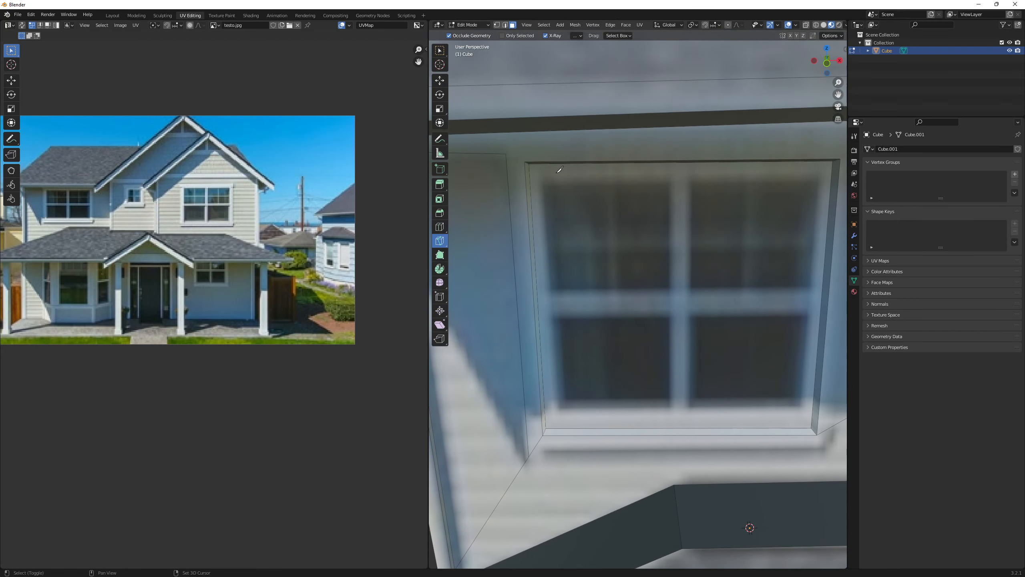
{"action": "left_click", "coordinate": [543, 181]}
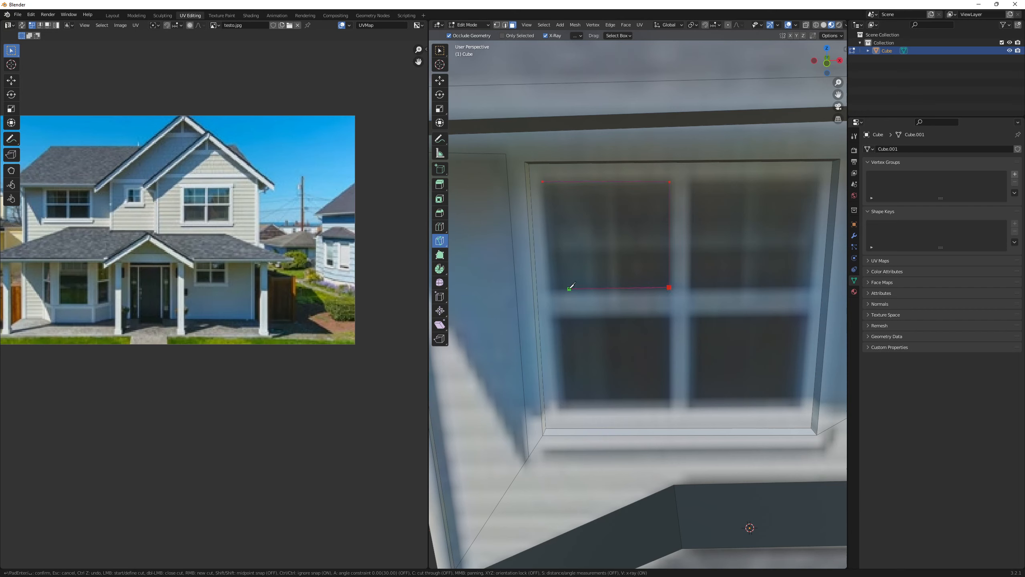
{"action": "middle_click_drag", "start_coordinate": [652, 221], "coordinate": [556, 198]}
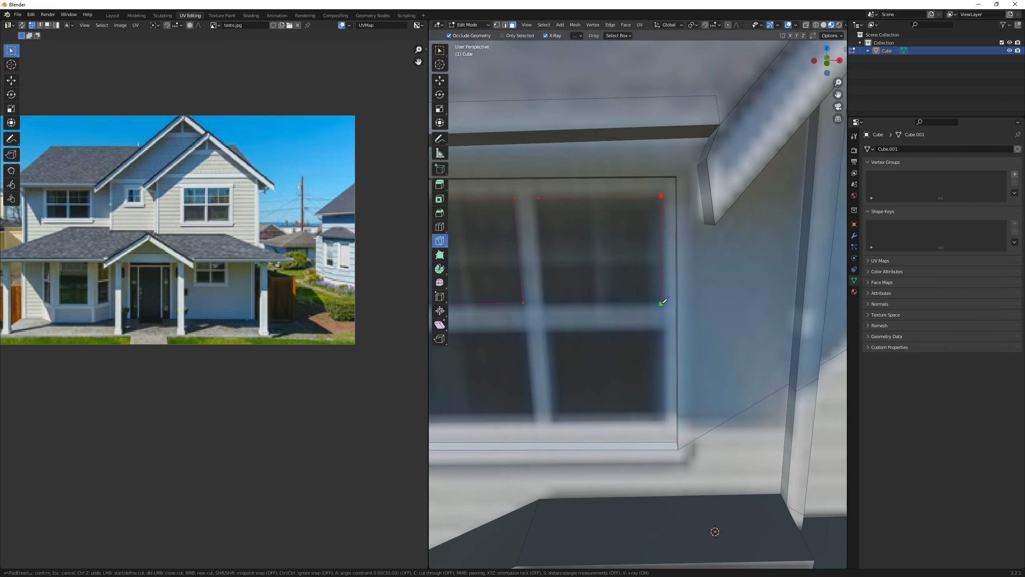
{"action": "left_click", "coordinate": [539, 198]}
{"action": "middle_click_drag", "start_coordinate": [540, 199], "coordinate": [588, 247]}
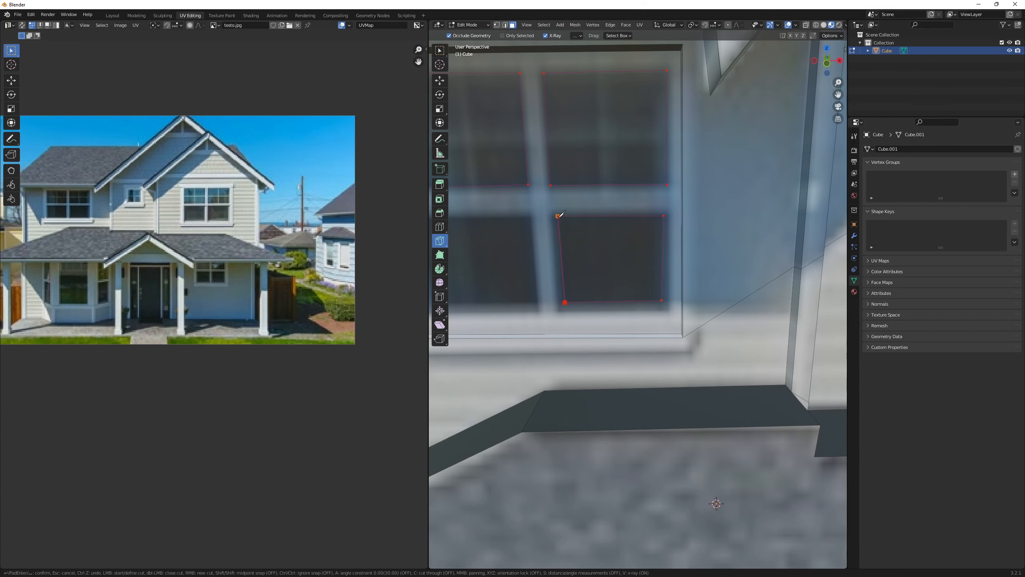
{"action": "middle_click_drag", "start_coordinate": [559, 213], "coordinate": [663, 225]}
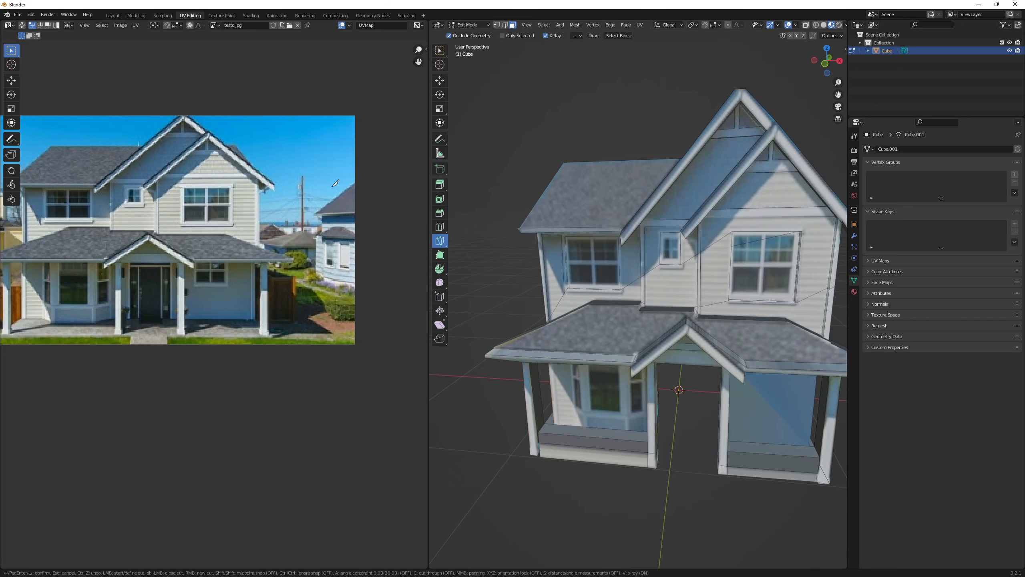
{"action": "scroll", "coordinate": [632, 204], "scroll_direction": "up", "scroll_amount": 2}
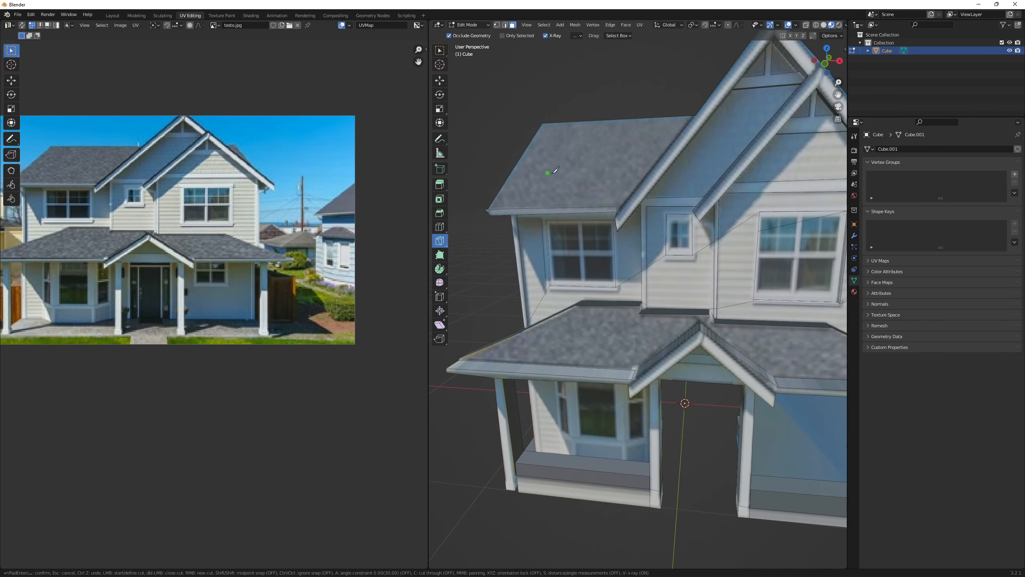
{"action": "scroll", "coordinate": [529, 188], "scroll_direction": "up", "scroll_amount": 2}
{"action": "scroll", "coordinate": [590, 188], "scroll_direction": "down", "scroll_amount": 3}
{"action": "key", "text": "Escape"}
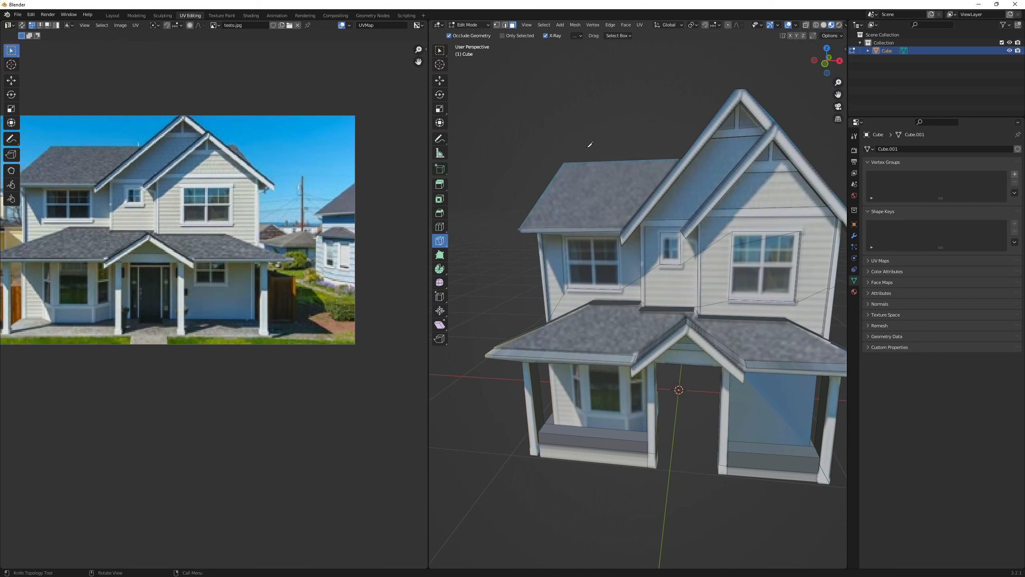
{"action": "right_click", "coordinate": [589, 148]}
Activate the Move tool and select the recessed faces of the three upper-floor windows
{"action": "key", "text": "q"}
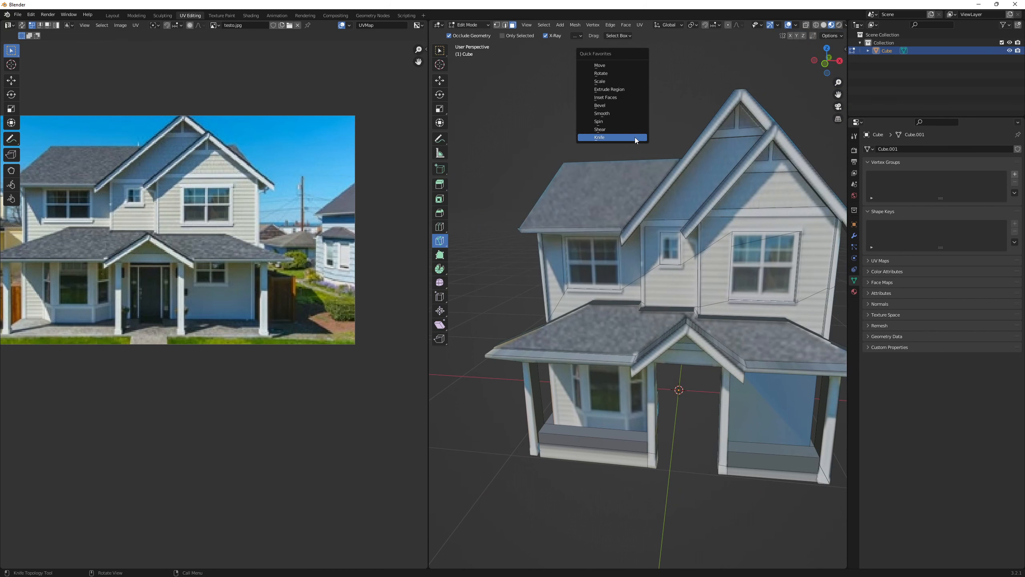
{"action": "left_click", "coordinate": [605, 65]}
{"action": "scroll", "coordinate": [638, 299], "scroll_direction": "up", "scroll_amount": 1}
{"action": "left_click", "coordinate": [581, 252]}
{"action": "left_click", "coordinate": [681, 231], "text": "shift"}
{"action": "left_click", "coordinate": [776, 244], "text": "shift"}
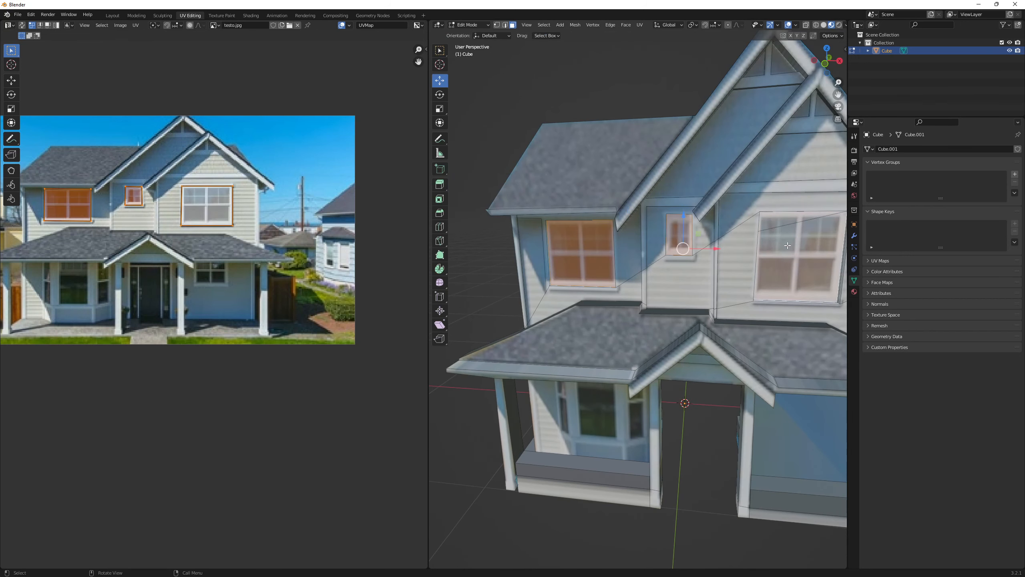
Delete the selected recessed faces of the three upper-floor windows, leaving open holes in the front wall
{"action": "key", "text": "x"}
{"action": "left_click", "coordinate": [773, 244]}
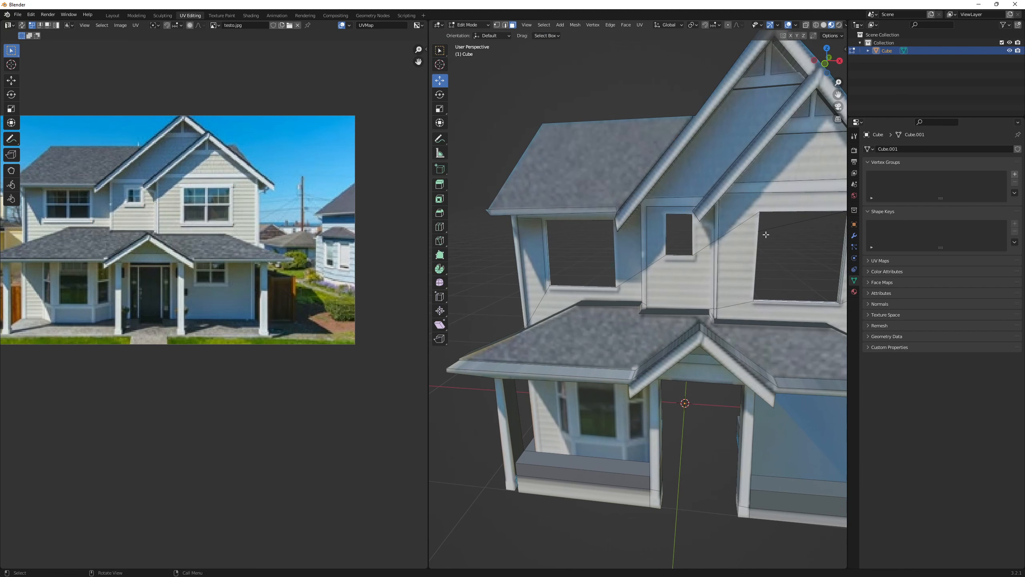
{"action": "scroll", "coordinate": [773, 229], "scroll_direction": "down", "scroll_amount": 2}
{"action": "middle_click_drag", "start_coordinate": [700, 243], "coordinate": [647, 221]}
{"action": "scroll", "coordinate": [648, 245], "scroll_direction": "up", "scroll_amount": 1}
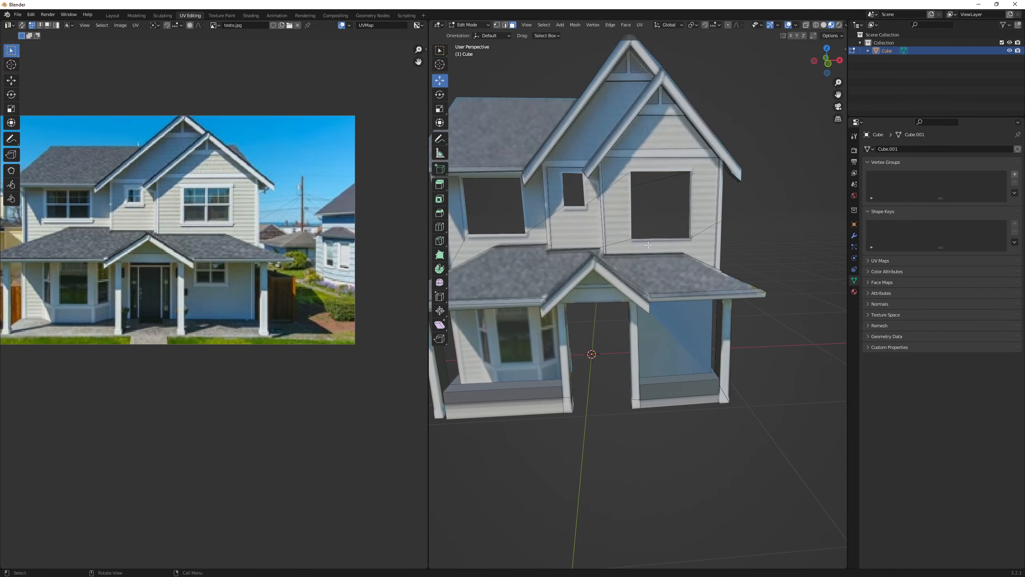
Activate the Move tool in the UV editor and pick corner points of the lower right wall face's UVs
{"action": "left_click", "coordinate": [529, 337]}
{"action": "middle_click_drag", "start_coordinate": [530, 337], "coordinate": [647, 290], "text": "shift"}
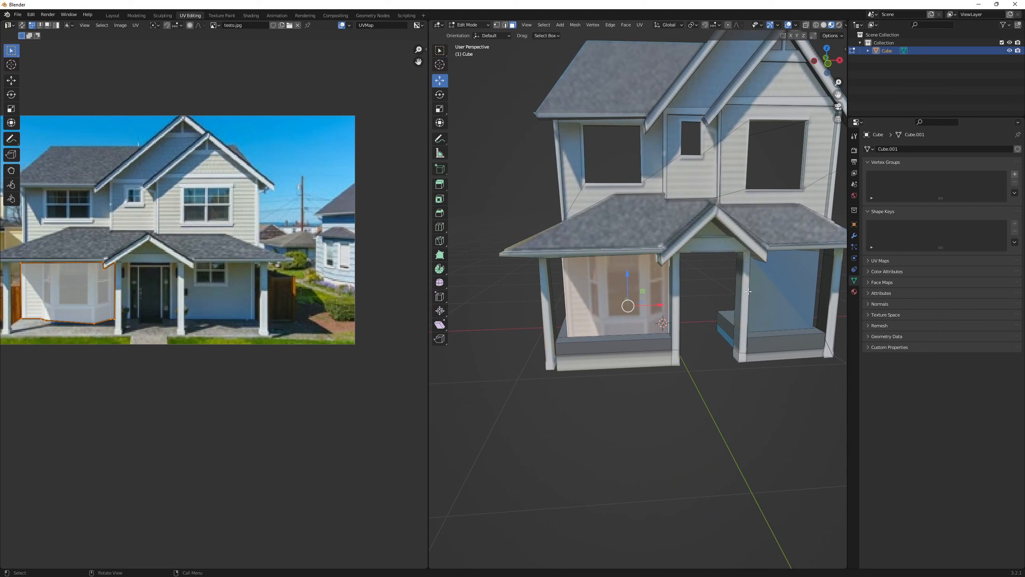
{"action": "left_click", "coordinate": [774, 286]}
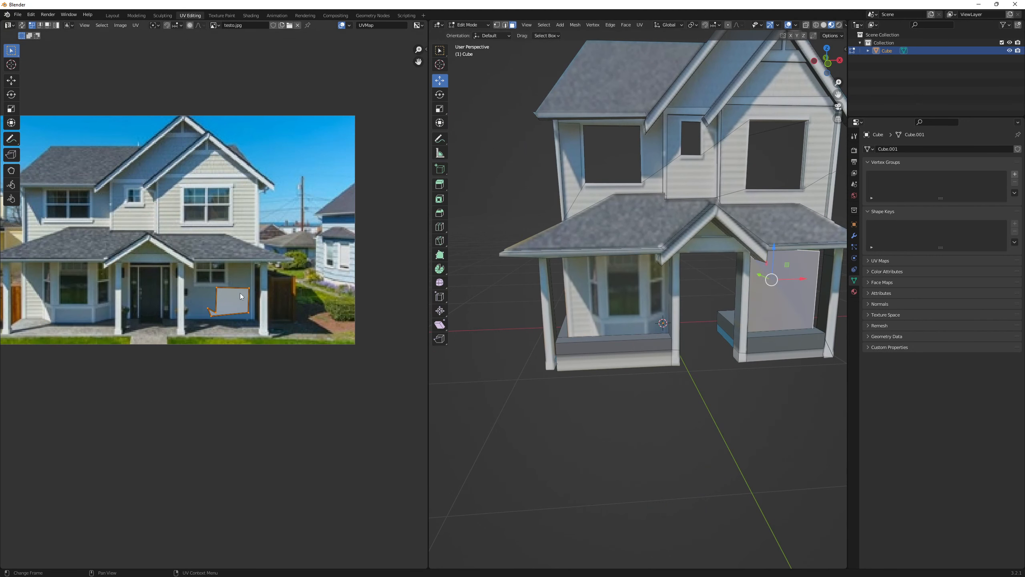
{"action": "scroll", "coordinate": [240, 293], "scroll_direction": "up", "scroll_amount": 2}
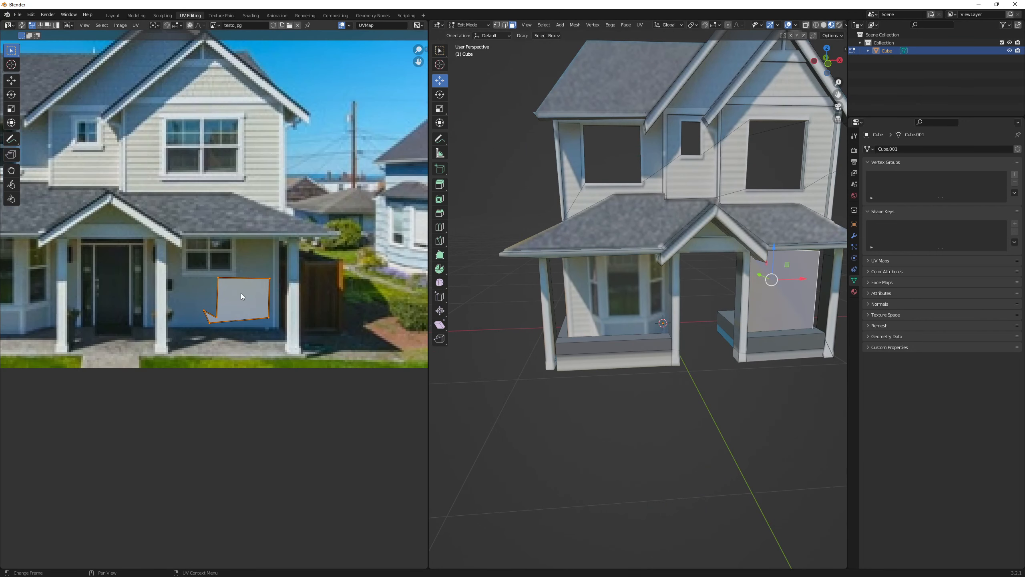
{"action": "left_click", "coordinate": [211, 313]}
{"action": "key", "text": "q"}
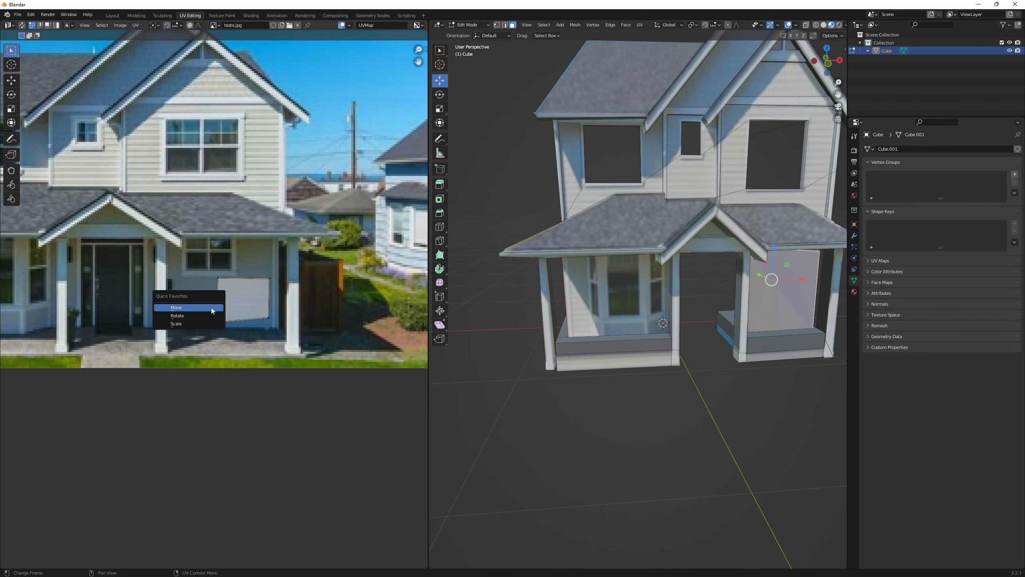
{"action": "left_click", "coordinate": [196, 308]}
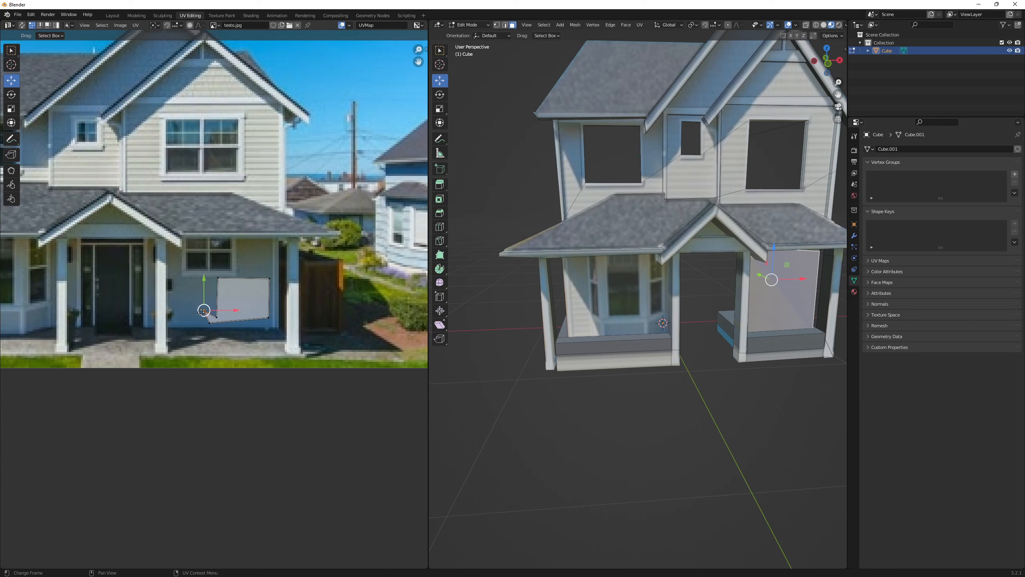
{"action": "left_click", "coordinate": [216, 314]}
{"action": "left_click", "coordinate": [269, 278]}
Scale the lower left wall's UVs to 0 and move them onto the photo's plain blue wall below the small ground-floor window
{"action": "left_click", "coordinate": [615, 314]}
{"action": "scroll", "coordinate": [216, 306], "scroll_direction": "down", "scroll_amount": 2}
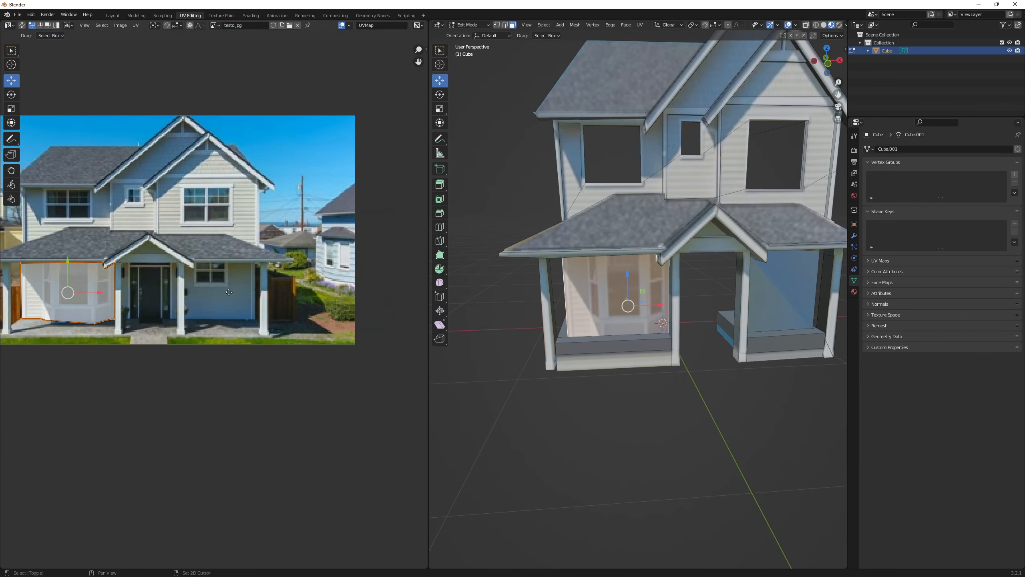
{"action": "middle_click_drag", "start_coordinate": [126, 303], "coordinate": [222, 298]}
{"action": "scroll", "coordinate": [226, 293], "scroll_direction": "up", "scroll_amount": 1}
{"action": "key", "text": "s"}
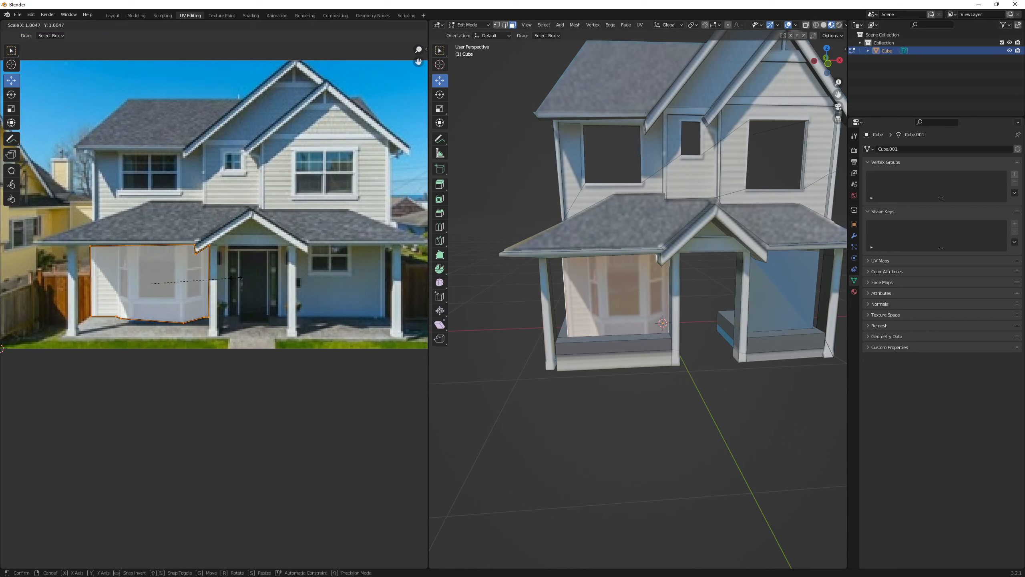
{"action": "key", "text": "0"}
{"action": "key", "text": "Return"}
{"action": "key", "text": "g"}
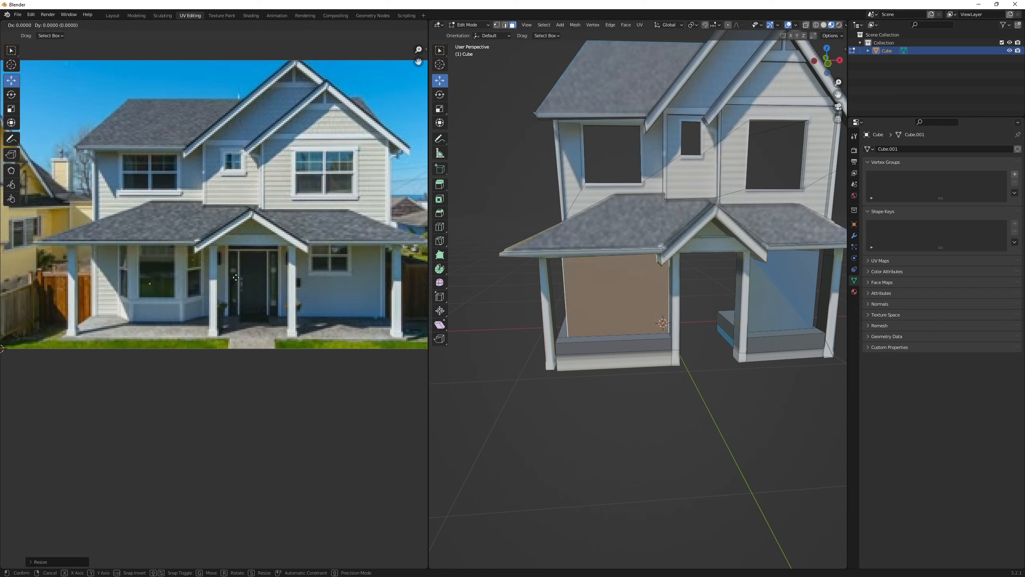
{"action": "left_click", "coordinate": [415, 294]}
Collapse the lower right wall's UVs with a scale of 0, place them on the plain blue wall area, and clear the selection
{"action": "left_click", "coordinate": [770, 279]}
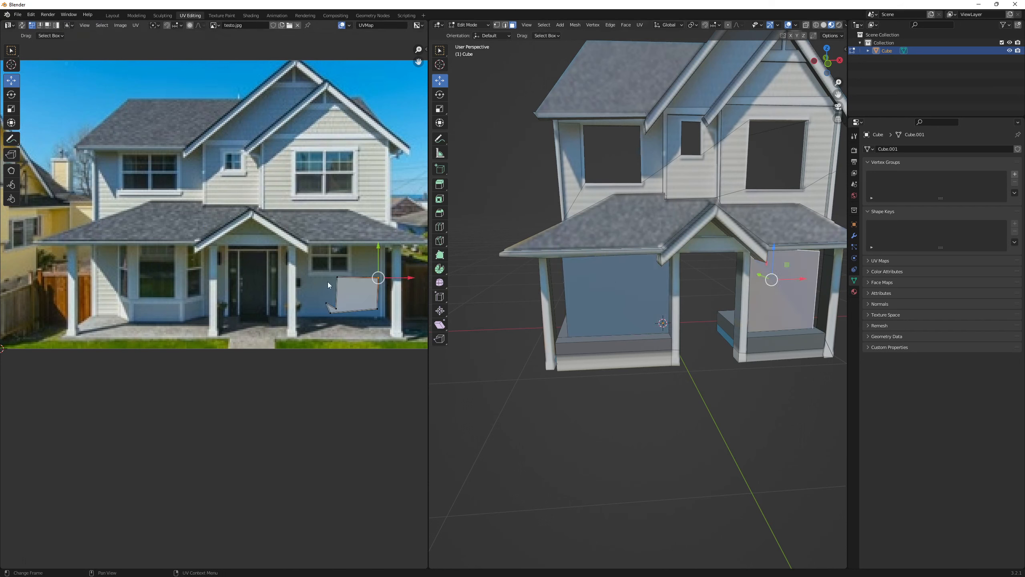
{"action": "key", "text": "s"}
{"action": "key", "text": "0"}
{"action": "key", "text": "Return"}
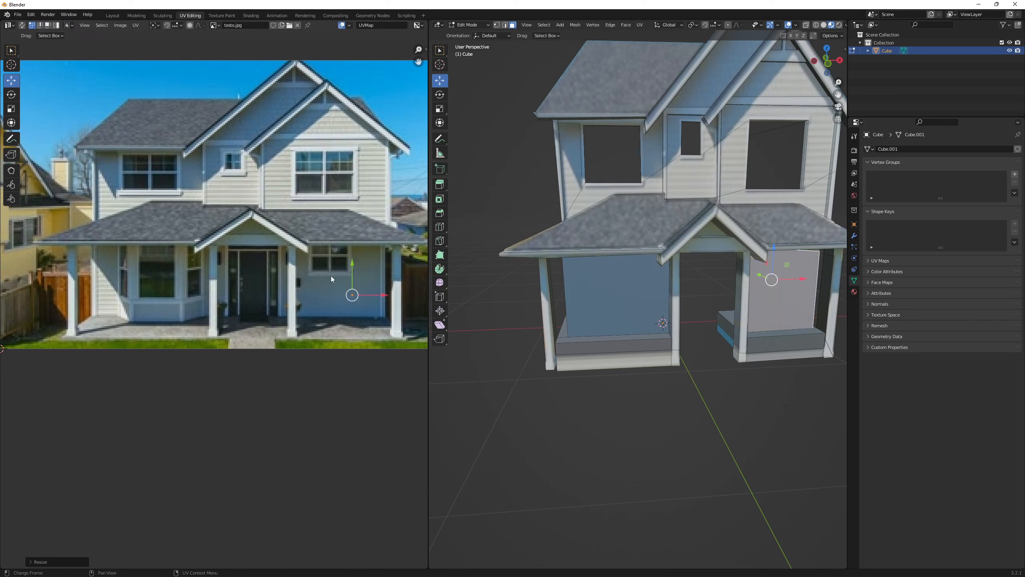
{"action": "key", "text": "g"}
{"action": "left_click", "coordinate": [327, 279]}
{"action": "left_click", "coordinate": [651, 309]}
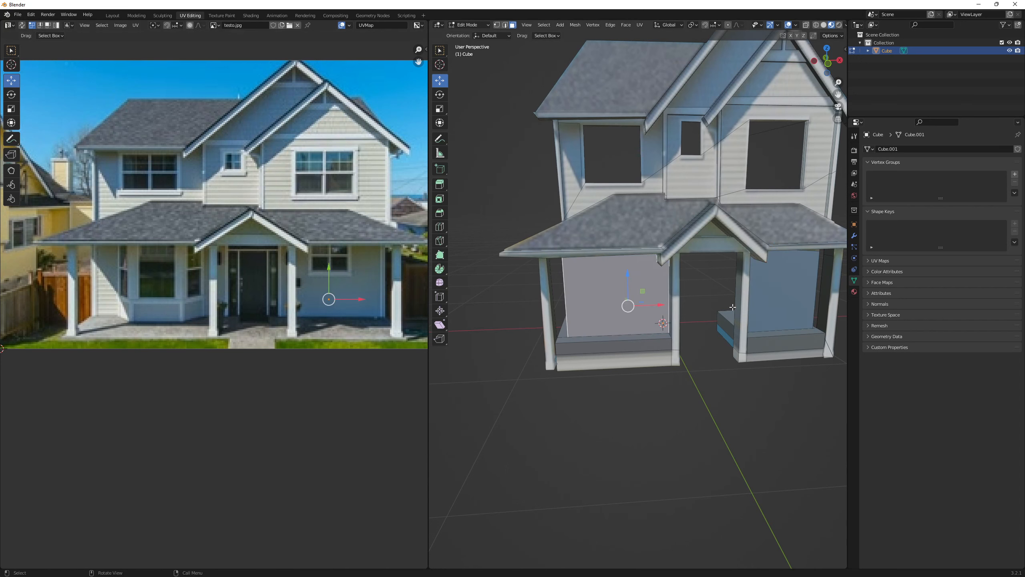
{"action": "left_click", "coordinate": [730, 307]}
Select the narrow strip face above the lower right wall and scale its UVs to 0
{"action": "middle_click_drag", "start_coordinate": [703, 296], "coordinate": [705, 245]}
{"action": "scroll", "coordinate": [786, 240], "scroll_direction": "up", "scroll_amount": 1}
{"action": "left_click", "coordinate": [721, 236]}
{"action": "middle_click_drag", "start_coordinate": [575, 274], "coordinate": [603, 274]}
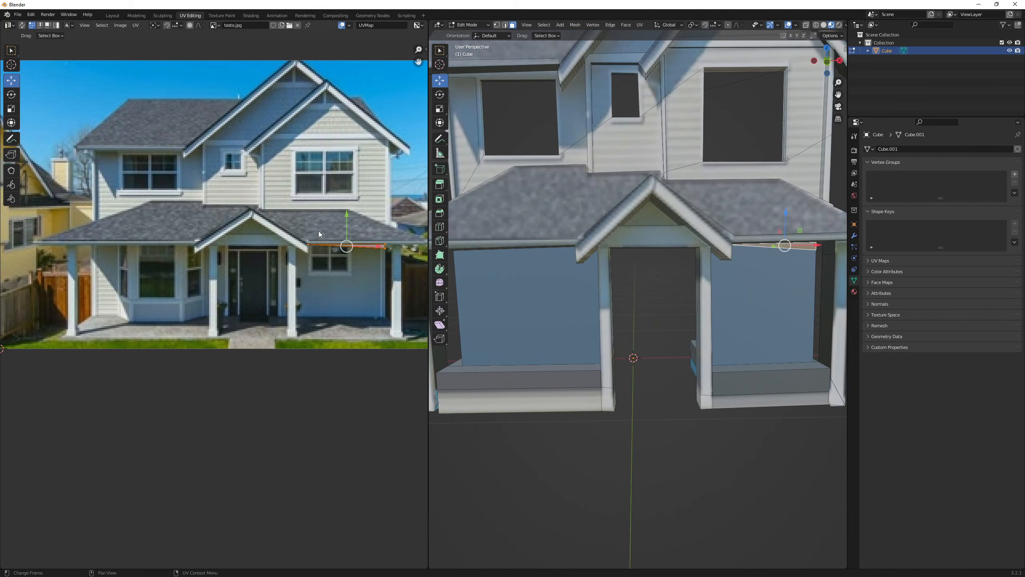
{"action": "scroll", "coordinate": [316, 232], "scroll_direction": "up", "scroll_amount": 3}
{"action": "middle_click_drag", "start_coordinate": [323, 209], "coordinate": [219, 228]}
{"action": "scroll", "coordinate": [255, 209], "scroll_direction": "down", "scroll_amount": 1}
{"action": "key", "text": "s"}
{"action": "key", "text": "0"}
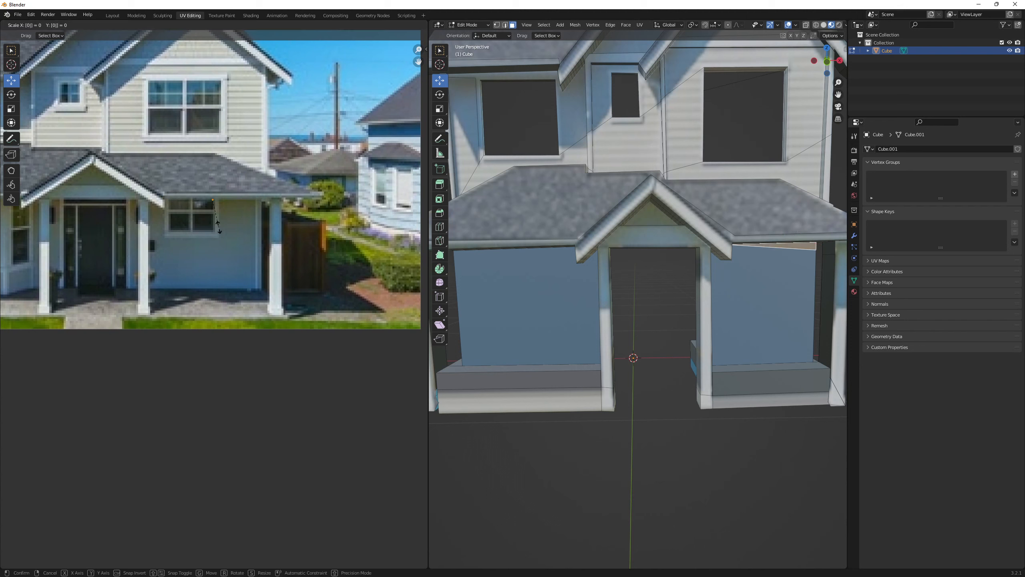
{"action": "key", "text": "Return"}
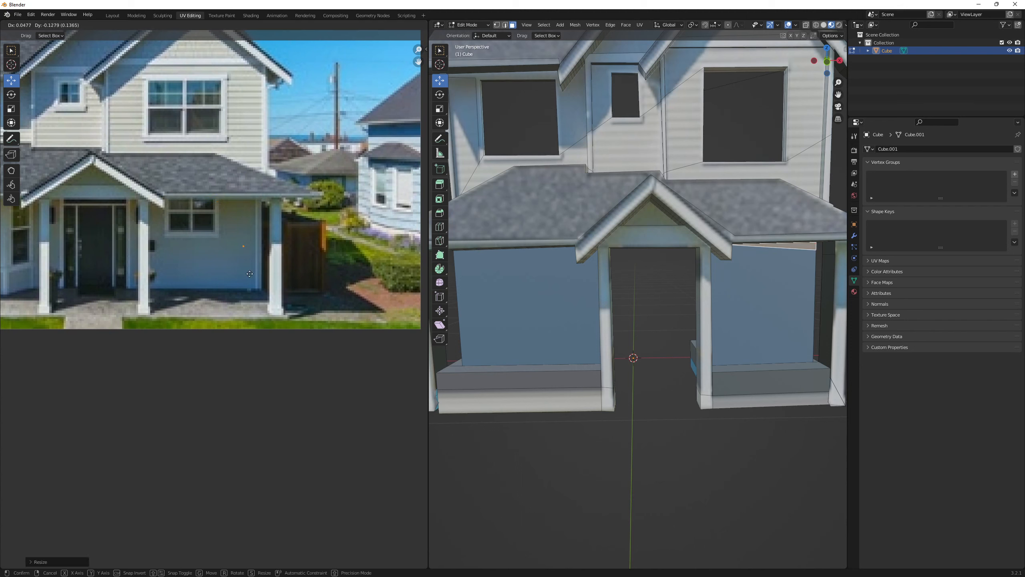
Move the narrow strip's collapsed UVs onto the photo's plain blue wall and clear the selection
{"action": "left_click", "coordinate": [613, 285]}
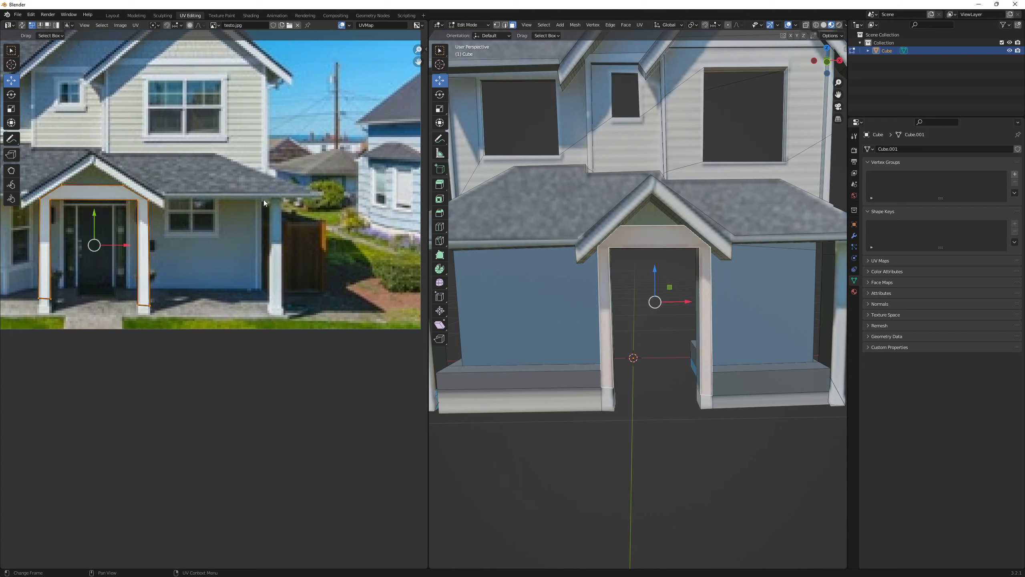
{"action": "left_click", "coordinate": [808, 250]}
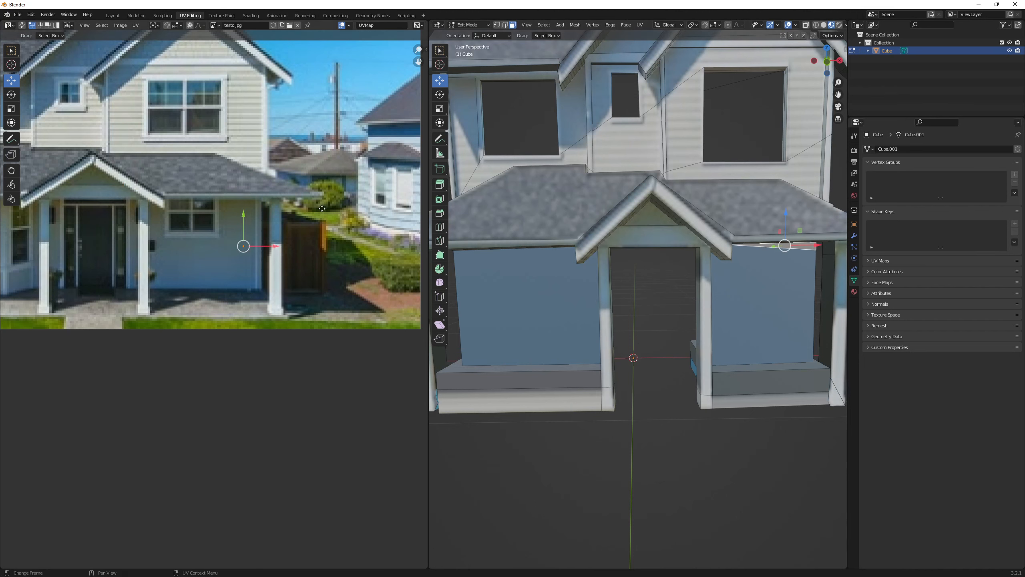
{"action": "key", "text": "g"}
{"action": "left_click", "coordinate": [283, 227]}
{"action": "left_click", "coordinate": [637, 288]}
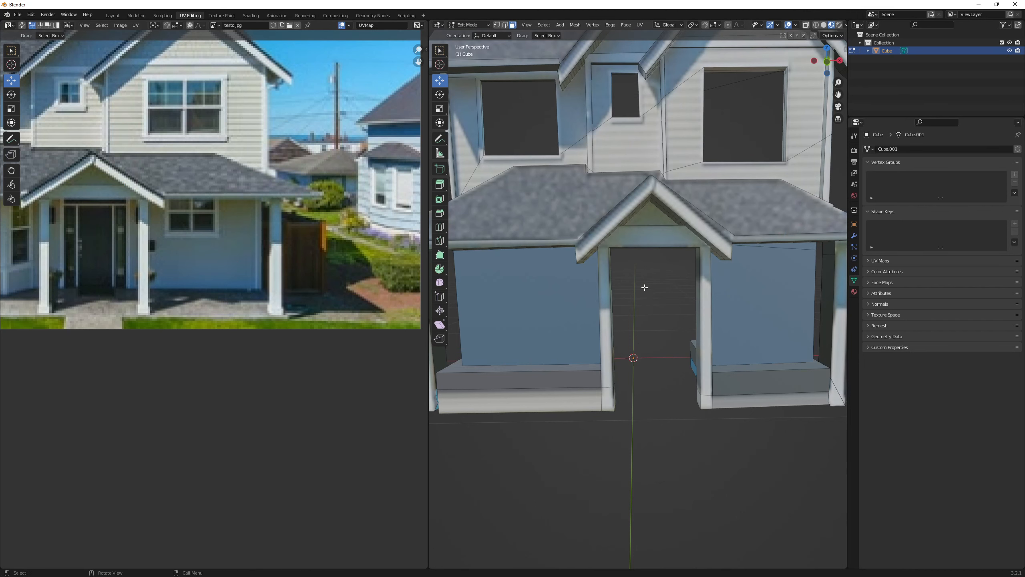
Examine the lower walls, porch posts and roof underside of the house from several angles
{"action": "scroll", "coordinate": [693, 279], "scroll_direction": "down", "scroll_amount": 5}
{"action": "middle_click_drag", "start_coordinate": [693, 279], "coordinate": [629, 260]}
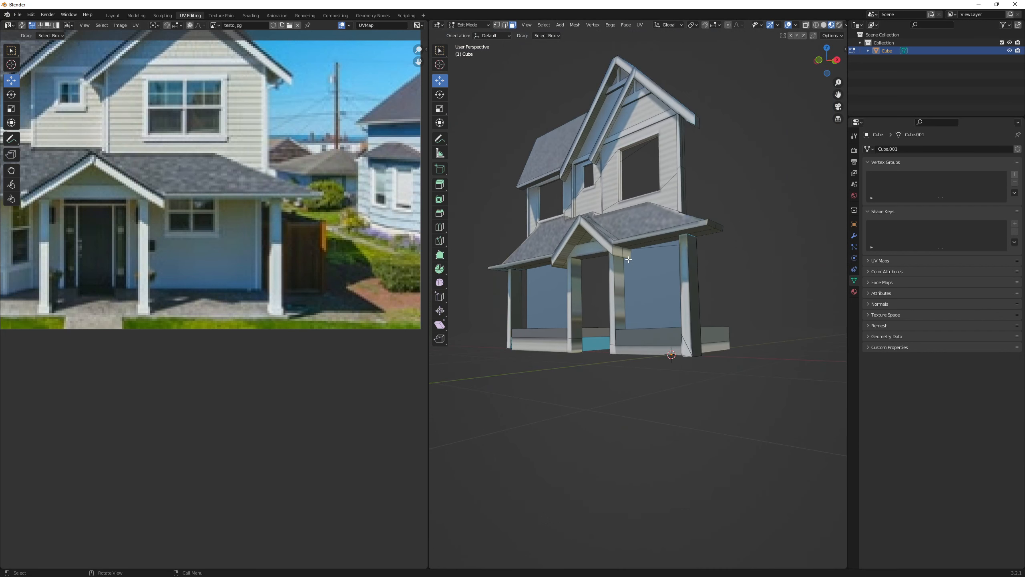
{"action": "middle_click_drag", "start_coordinate": [675, 267], "coordinate": [629, 347]}
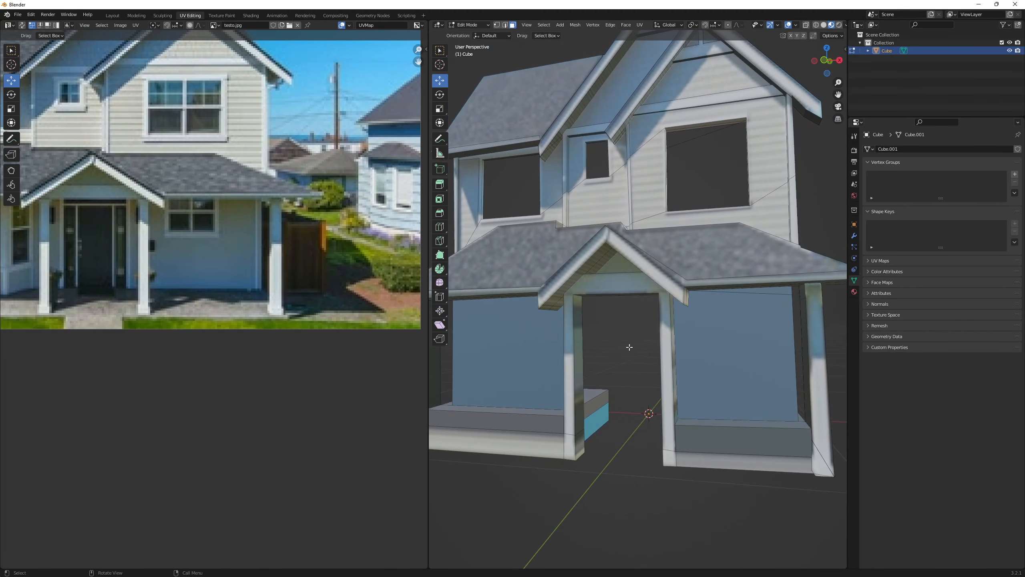
{"action": "scroll", "coordinate": [620, 294], "scroll_direction": "down", "scroll_amount": 2}
{"action": "scroll", "coordinate": [622, 293], "scroll_direction": "up", "scroll_amount": 3}
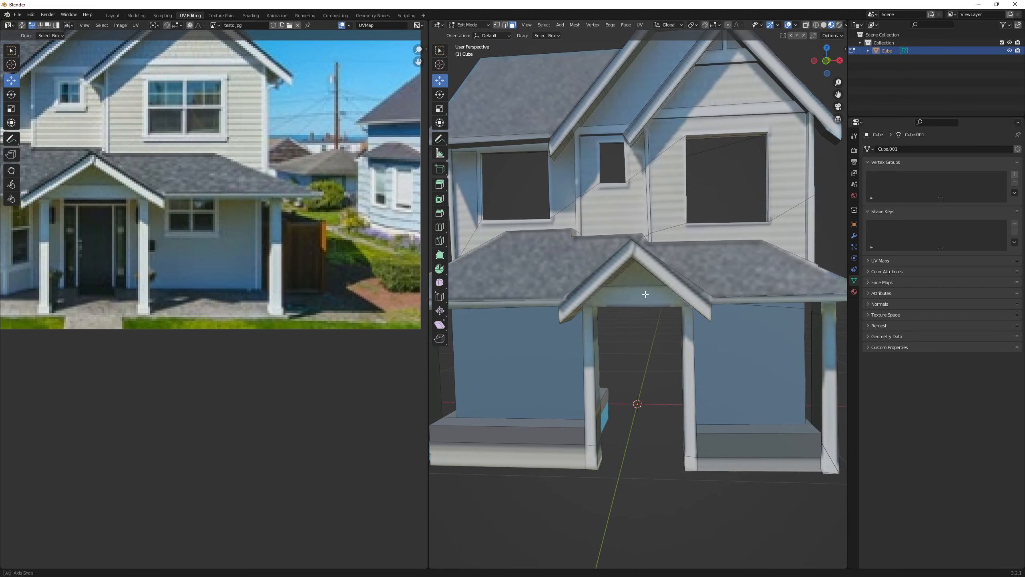
{"action": "middle_click_drag", "start_coordinate": [624, 294], "coordinate": [600, 287], "text": "shift"}
{"action": "scroll", "coordinate": [666, 303], "scroll_direction": "down", "scroll_amount": 1}
{"action": "middle_click_drag", "start_coordinate": [675, 304], "coordinate": [686, 284], "text": "shift"}
{"action": "scroll", "coordinate": [654, 291], "scroll_direction": "up", "scroll_amount": 1}
Select the front faces of the right porch post, the central entrance frame and the left porch post together
{"action": "left_click", "coordinate": [690, 283]}
{"action": "scroll", "coordinate": [646, 285], "scroll_direction": "down", "scroll_amount": 3}
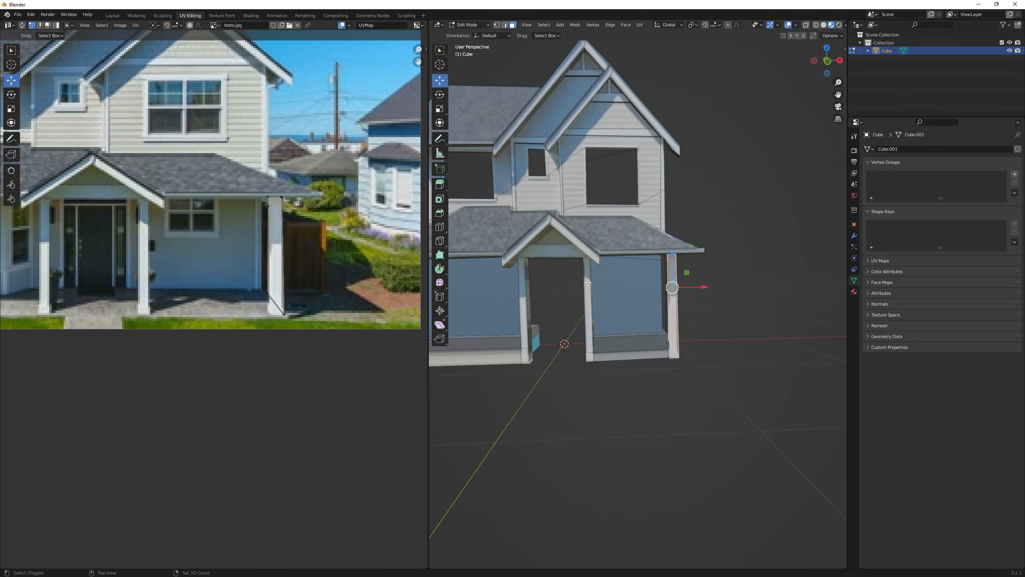
{"action": "left_click", "coordinate": [587, 281]}
{"action": "scroll", "coordinate": [581, 285], "scroll_direction": "up", "scroll_amount": 2}
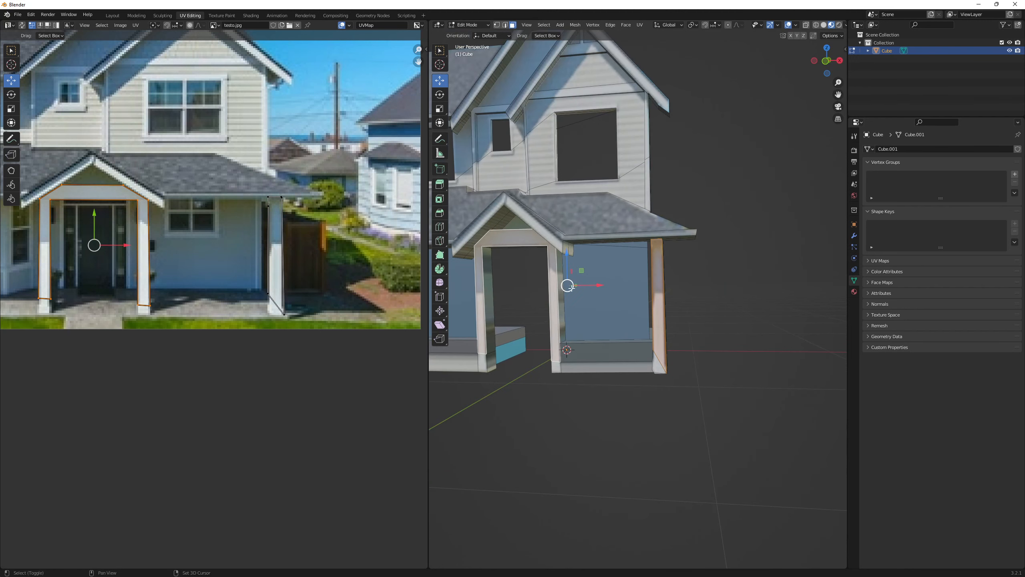
{"action": "middle_click_drag", "start_coordinate": [569, 288], "coordinate": [649, 289], "text": "shift"}
{"action": "scroll", "coordinate": [646, 286], "scroll_direction": "up", "scroll_amount": 3}
{"action": "scroll", "coordinate": [624, 274], "scroll_direction": "down", "scroll_amount": 2}
{"action": "scroll", "coordinate": [566, 272], "scroll_direction": "down", "scroll_amount": 1}
{"action": "middle_click_drag", "start_coordinate": [536, 268], "coordinate": [662, 280], "text": "shift"}
{"action": "left_click", "coordinate": [568, 284], "text": "shift"}
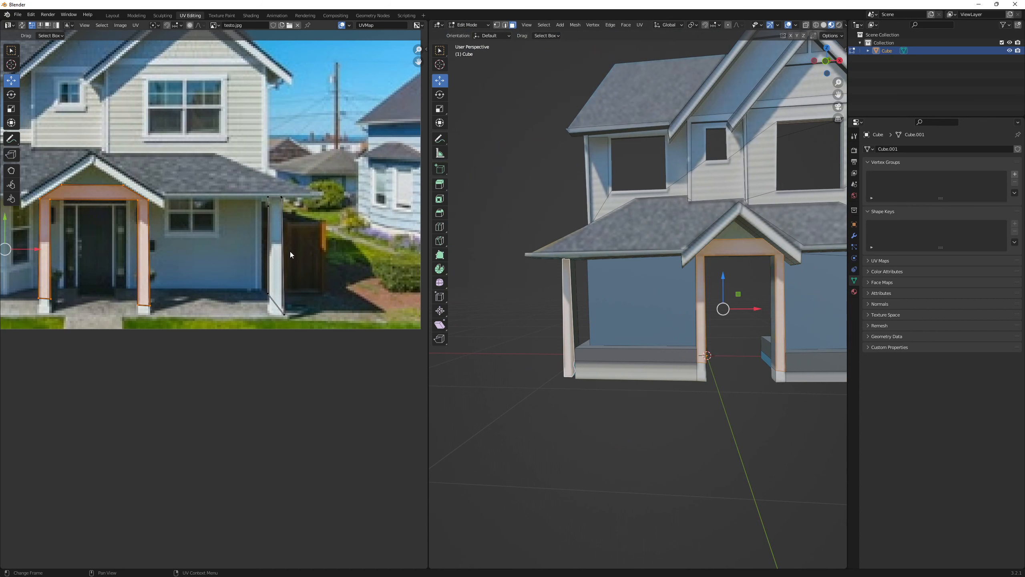
Scale all UVs of the selected post and entrance frame faces to 0, move them onto a white post in the photo, and deselect
{"action": "scroll", "coordinate": [182, 237], "scroll_direction": "down", "scroll_amount": 1}
{"action": "key", "text": "a"}
{"action": "middle_click_drag", "start_coordinate": [178, 230], "coordinate": [292, 238]}
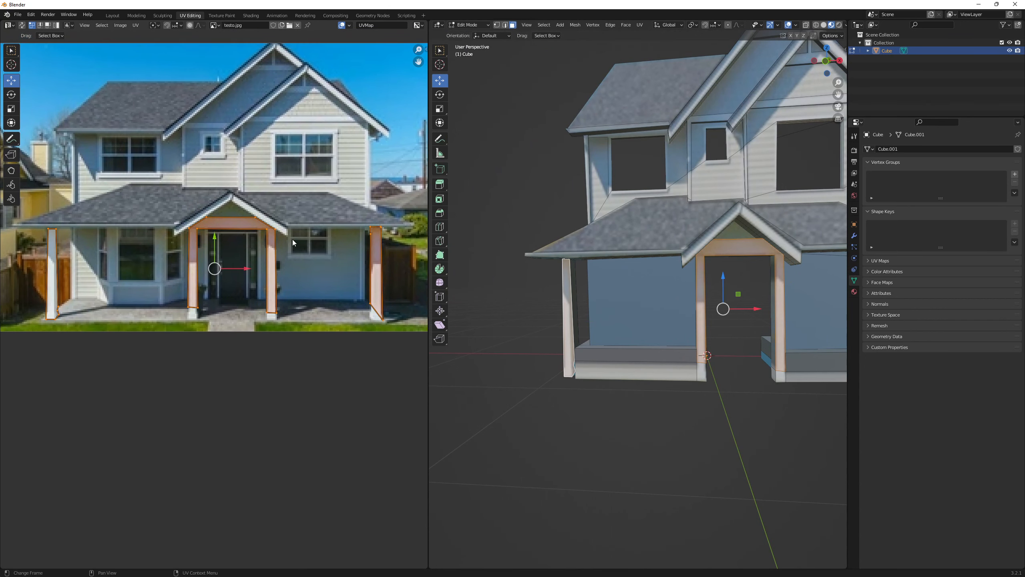
{"action": "scroll", "coordinate": [315, 235], "scroll_direction": "down", "scroll_amount": 2}
{"action": "key", "text": "s"}
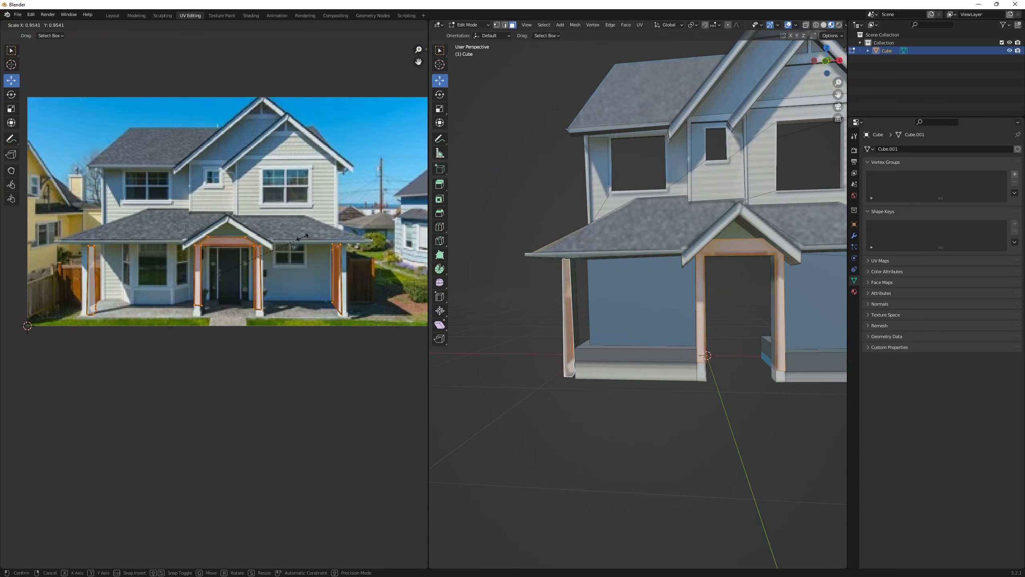
{"action": "left_click", "coordinate": [291, 244]}
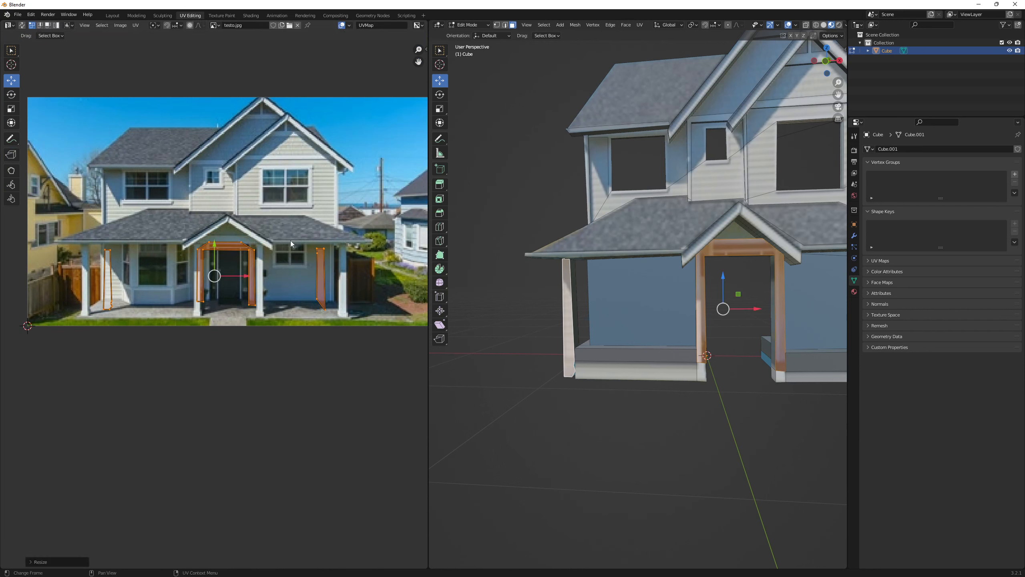
{"action": "type", "text": "s10"}
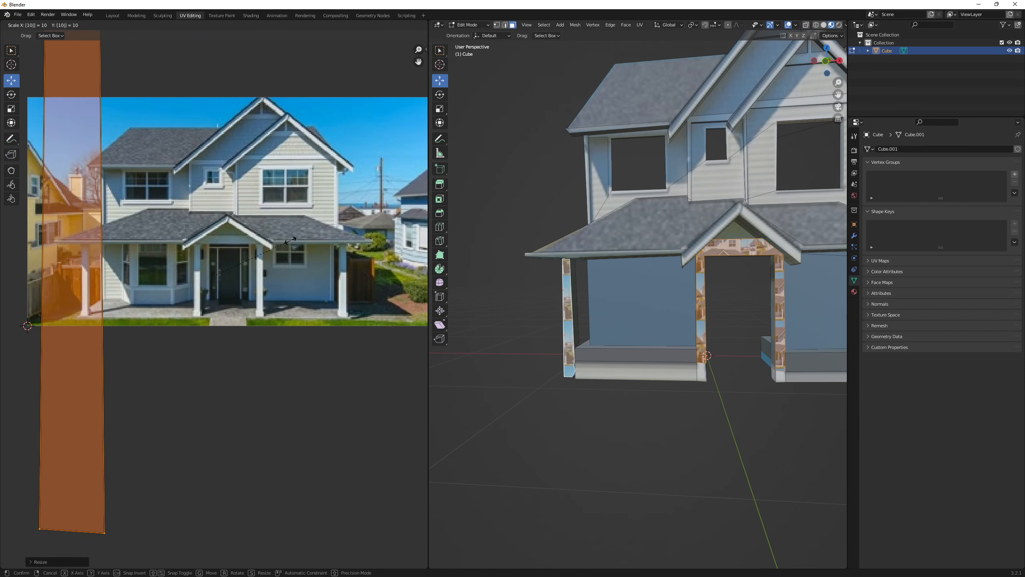
{"action": "key", "text": "BackSpace"}
{"action": "left_click", "coordinate": [290, 240]}
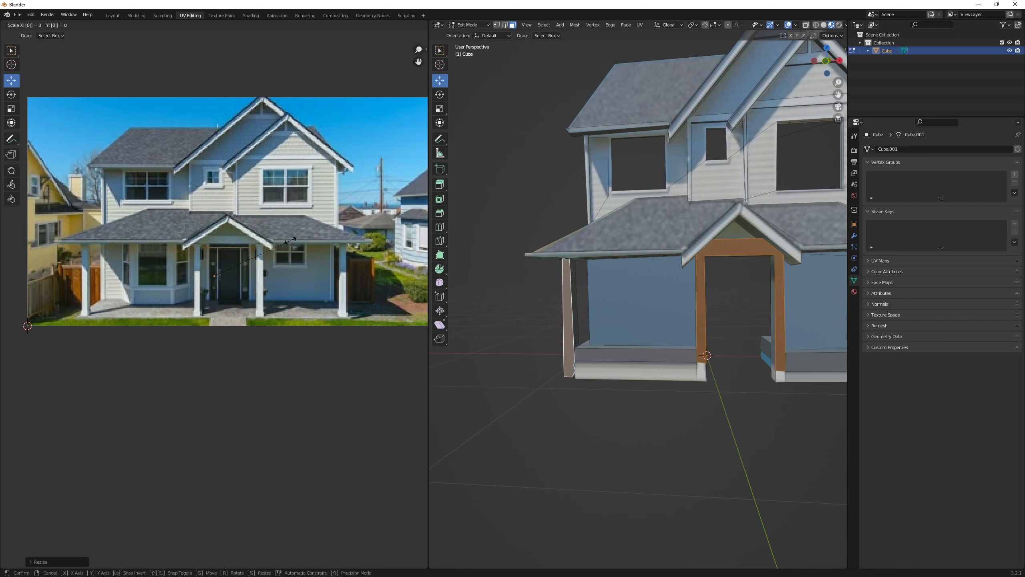
{"action": "key", "text": "g"}
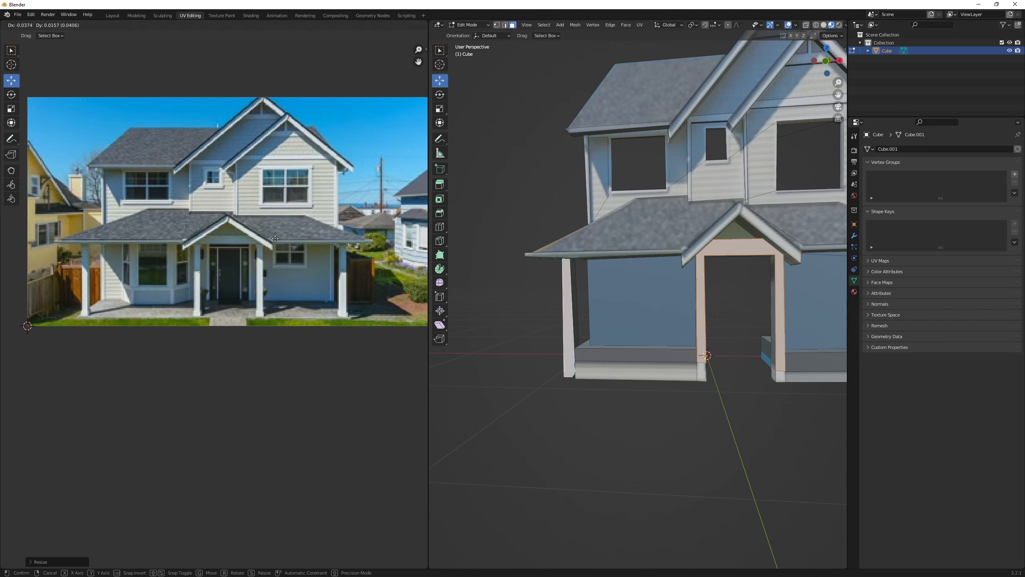
{"action": "left_click", "coordinate": [336, 249]}
{"action": "left_click", "coordinate": [496, 288]}
{"action": "middle_click_drag", "start_coordinate": [593, 358], "coordinate": [642, 368]}
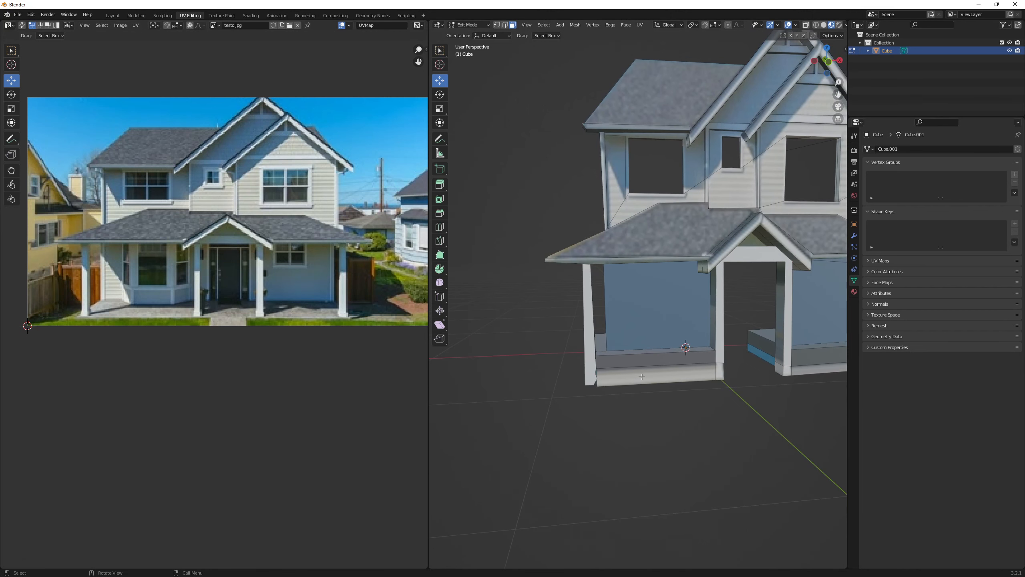
{"action": "left_click", "coordinate": [648, 370]}
{"action": "left_click", "coordinate": [734, 385]}
{"action": "scroll", "coordinate": [734, 386], "scroll_direction": "up", "scroll_amount": 1}
{"action": "middle_click_drag", "start_coordinate": [735, 386], "coordinate": [555, 347], "text": "shift"}
{"action": "middle_click_drag", "start_coordinate": [555, 347], "coordinate": [598, 309]}
{"action": "left_click", "coordinate": [531, 351]}
{"action": "left_click", "coordinate": [528, 318], "text": "shift"}
{"action": "left_click", "coordinate": [684, 263], "text": "shift"}
{"action": "left_click", "coordinate": [682, 265]}
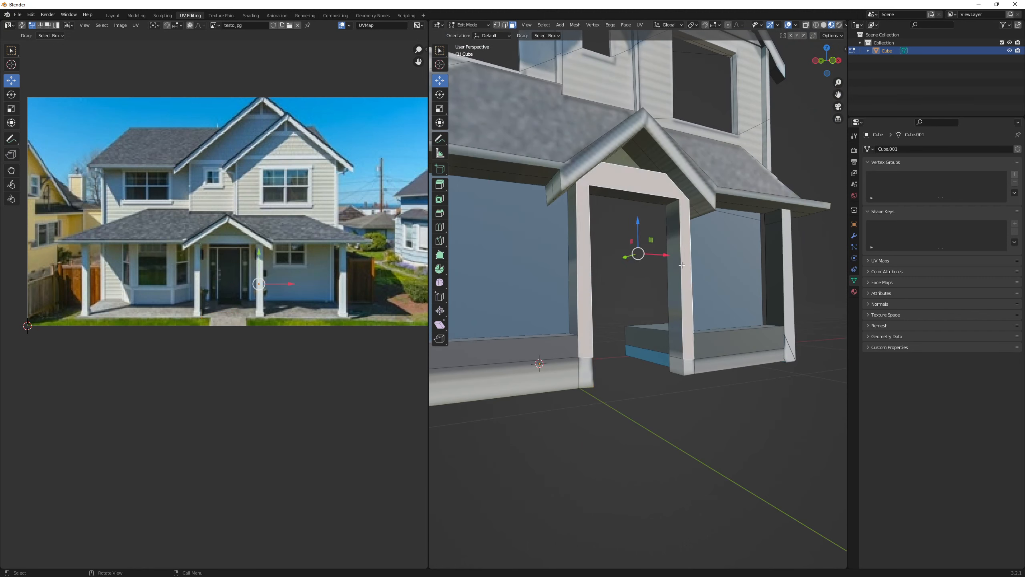
Select the inner side and top faces of the entrance frame together with both undersides of the entrance gable roof
{"action": "left_click", "coordinate": [675, 268]}
{"action": "left_click", "coordinate": [688, 282]}
{"action": "left_click", "coordinate": [670, 289]}
{"action": "middle_click_drag", "start_coordinate": [669, 291], "coordinate": [559, 314]}
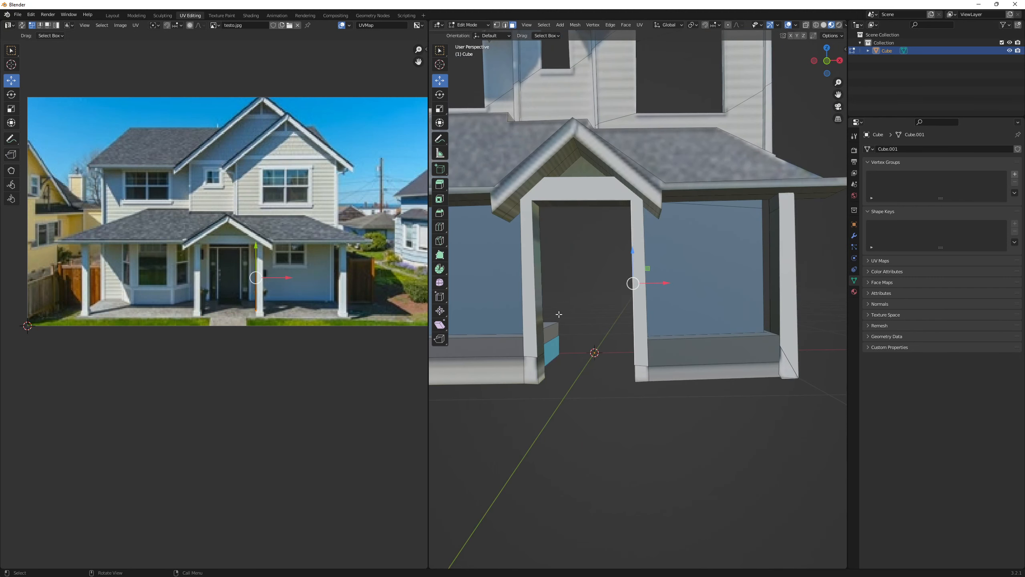
{"action": "left_click", "coordinate": [539, 319], "text": "shift"}
{"action": "left_click", "coordinate": [541, 367], "text": "shift"}
{"action": "middle_click_drag", "start_coordinate": [587, 355], "coordinate": [503, 340]}
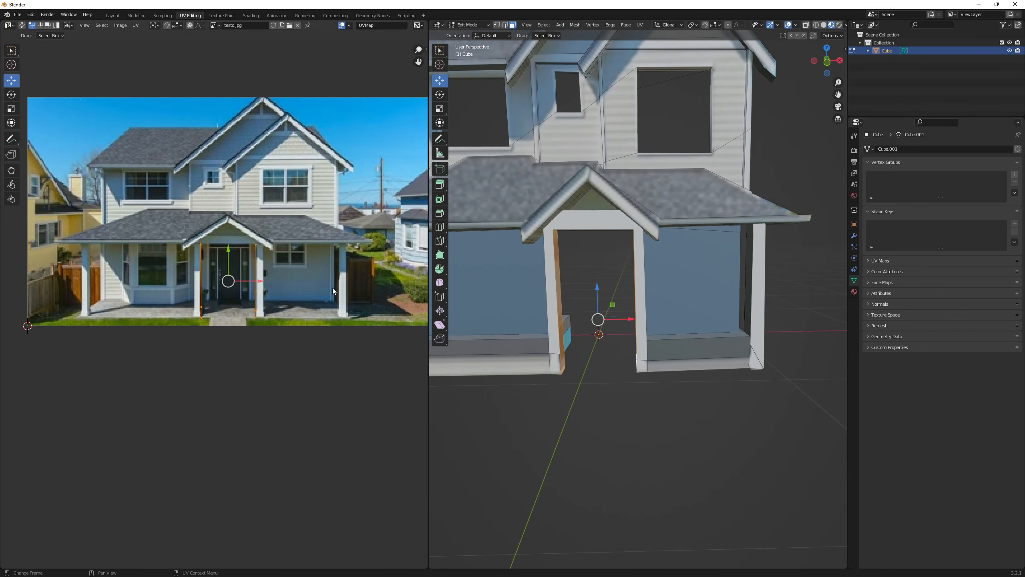
{"action": "middle_click_drag", "start_coordinate": [474, 270], "coordinate": [554, 270]}
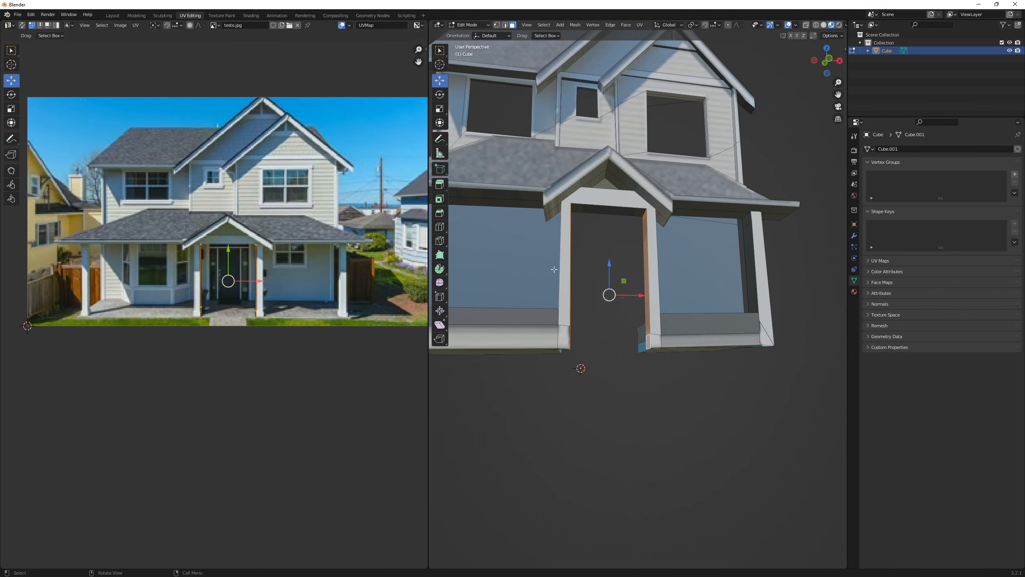
{"action": "left_click", "coordinate": [609, 209], "text": "shift"}
{"action": "left_click", "coordinate": [581, 189], "text": "shift"}
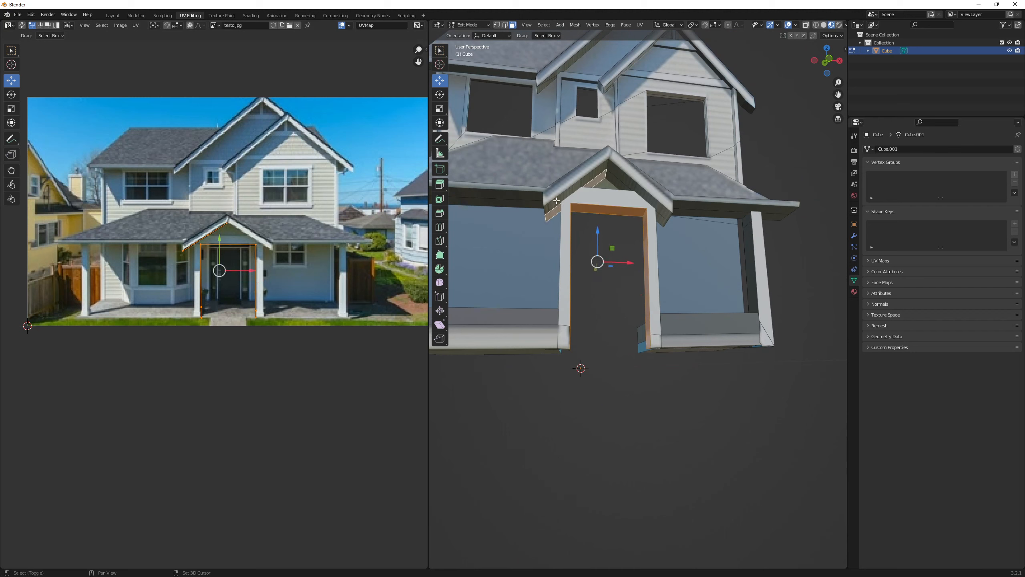
{"action": "left_click", "coordinate": [624, 185], "text": "shift"}
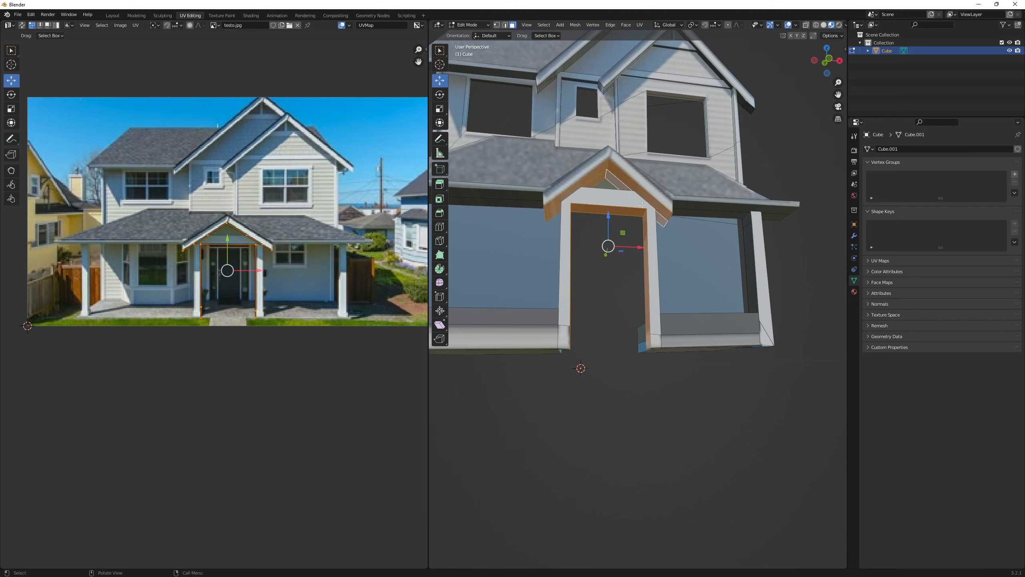
Add the underside faces of the porch roof on both sides of the entrance to the selection
{"action": "middle_click_drag", "start_coordinate": [624, 185], "coordinate": [558, 229]}
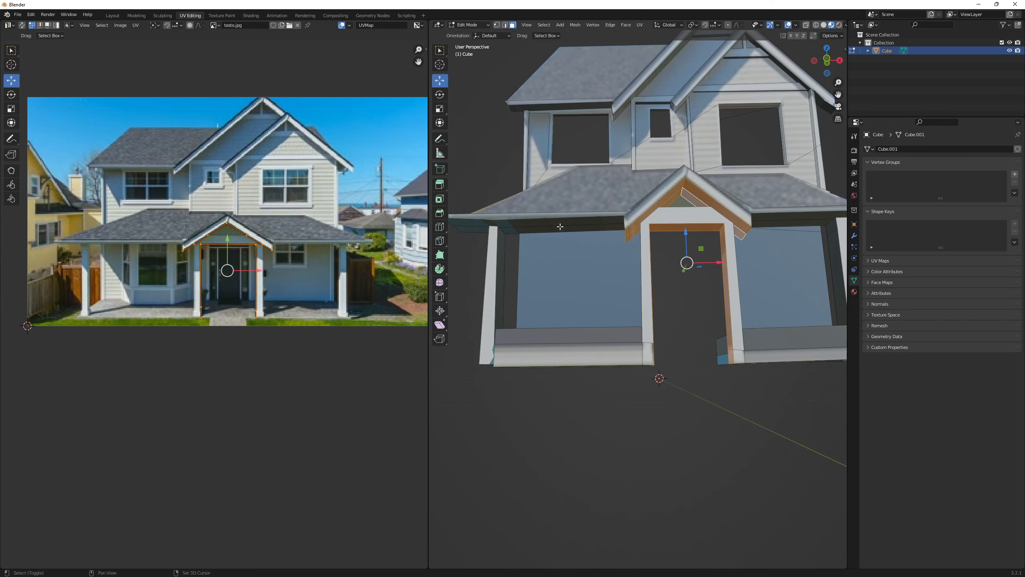
{"action": "left_click", "coordinate": [560, 227], "text": "shift"}
{"action": "left_click", "coordinate": [533, 221], "text": "shift"}
{"action": "left_click", "coordinate": [493, 224], "text": "shift"}
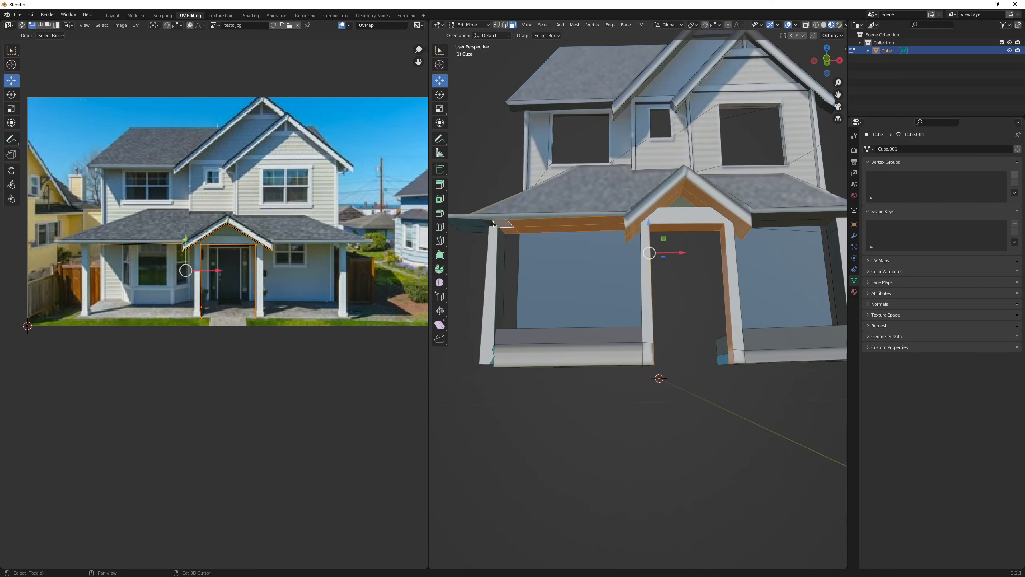
{"action": "middle_click_drag", "start_coordinate": [493, 225], "coordinate": [550, 221]}
{"action": "left_click", "coordinate": [530, 221], "text": "shift"}
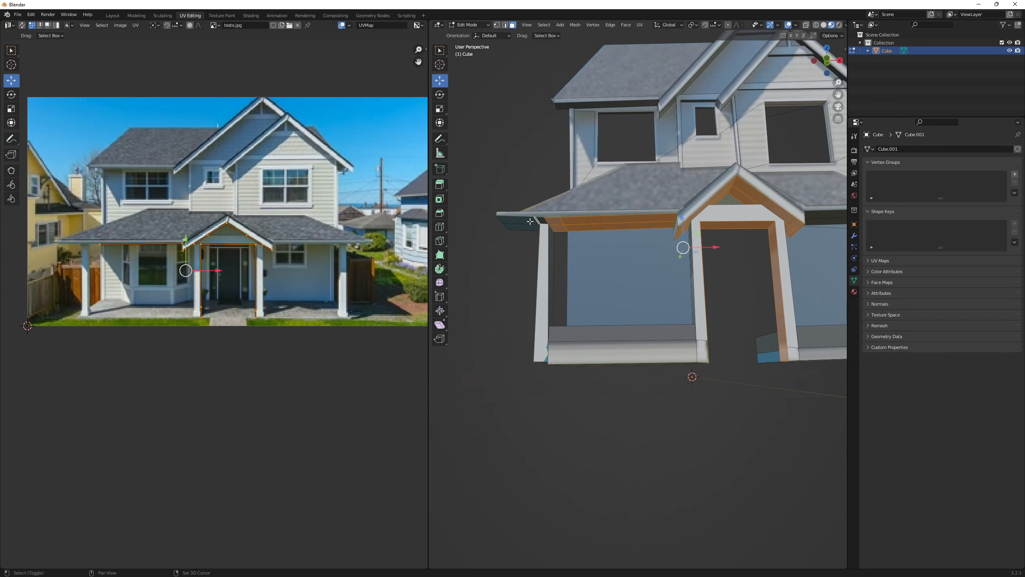
{"action": "left_click", "coordinate": [548, 221], "text": "shift"}
{"action": "left_click", "coordinate": [549, 221], "text": "shift"}
{"action": "left_click", "coordinate": [543, 221], "text": "shift"}
{"action": "left_click", "coordinate": [526, 221], "text": "shift"}
{"action": "left_click", "coordinate": [524, 228], "text": "shift"}
{"action": "middle_click_drag", "start_coordinate": [538, 225], "coordinate": [682, 263]}
{"action": "left_click", "coordinate": [697, 222], "text": "shift"}
{"action": "middle_click_drag", "start_coordinate": [617, 288], "coordinate": [708, 272], "text": "shift"}
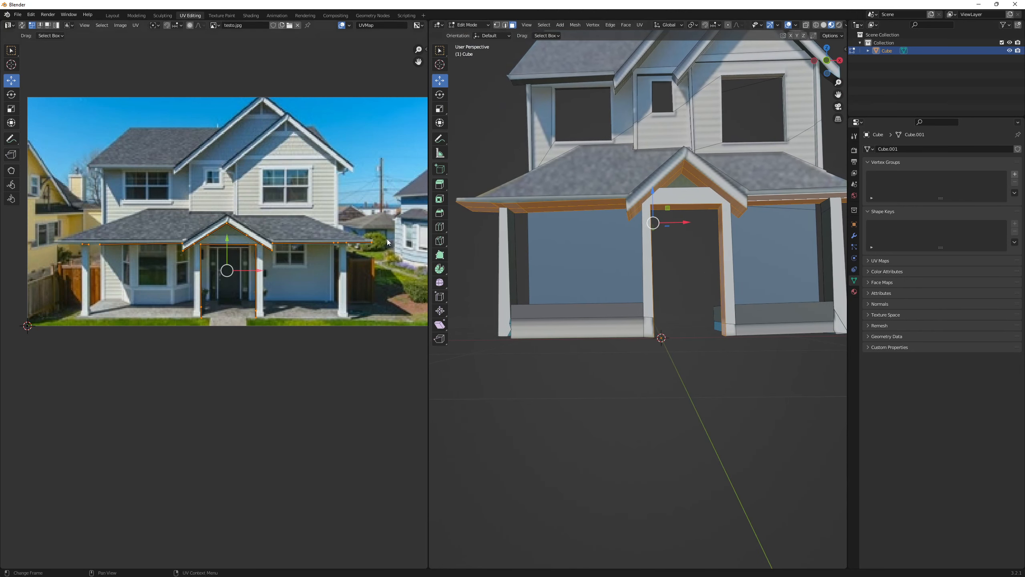
Scale the UVs of the selected inner and underside faces to 0 and move them onto a white post in the photo
{"action": "key", "text": "s"}
{"action": "key", "text": "0"}
{"action": "key", "text": "Return"}
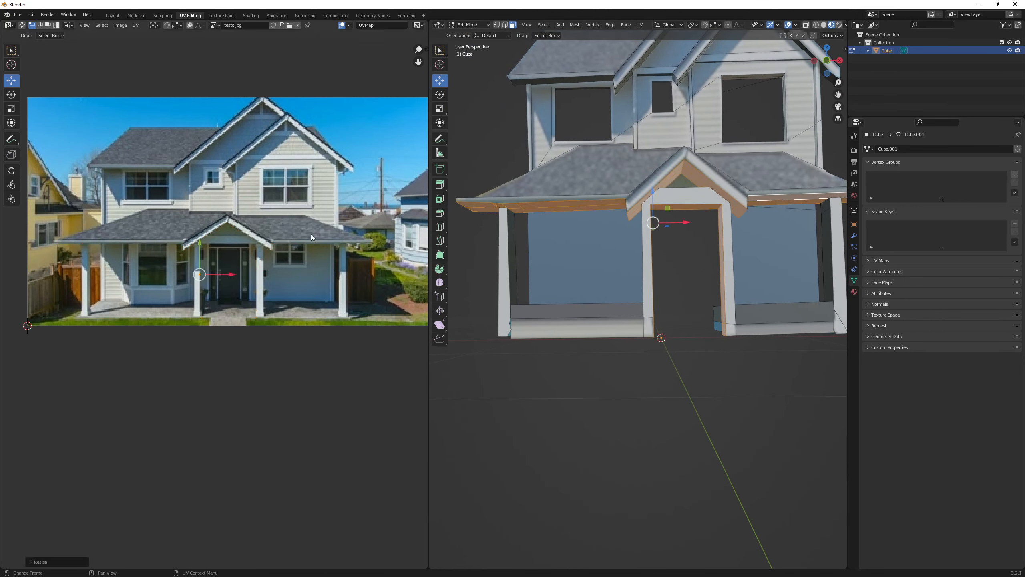
{"action": "key", "text": "g"}
{"action": "left_click", "coordinate": [371, 233]}
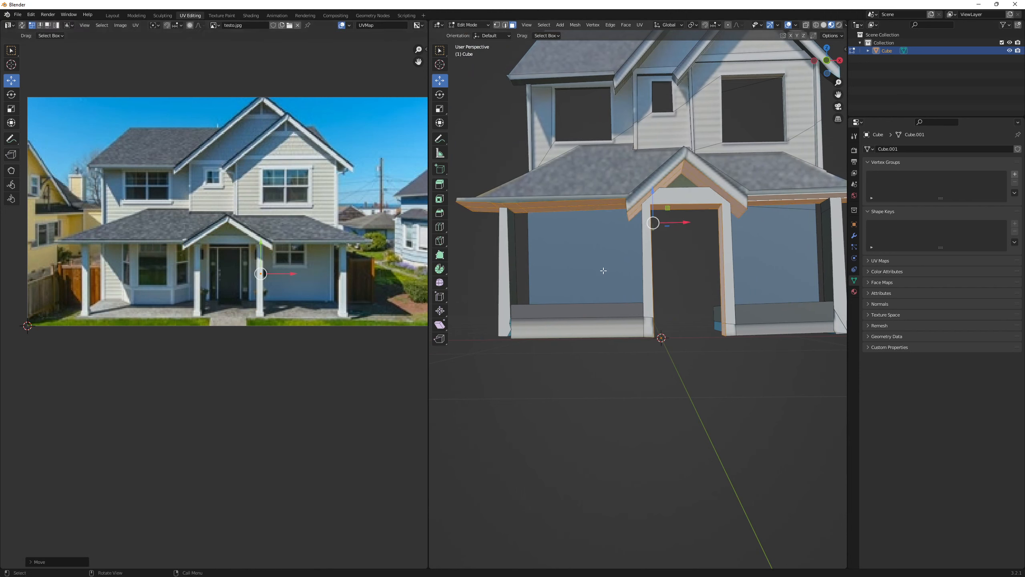
{"action": "left_click", "coordinate": [649, 276]}
Examine the porch roof underside, the lower walls and the posts from several angles
{"action": "scroll", "coordinate": [663, 278], "scroll_direction": "up", "scroll_amount": 1}
{"action": "middle_click_drag", "start_coordinate": [663, 278], "coordinate": [665, 265]}
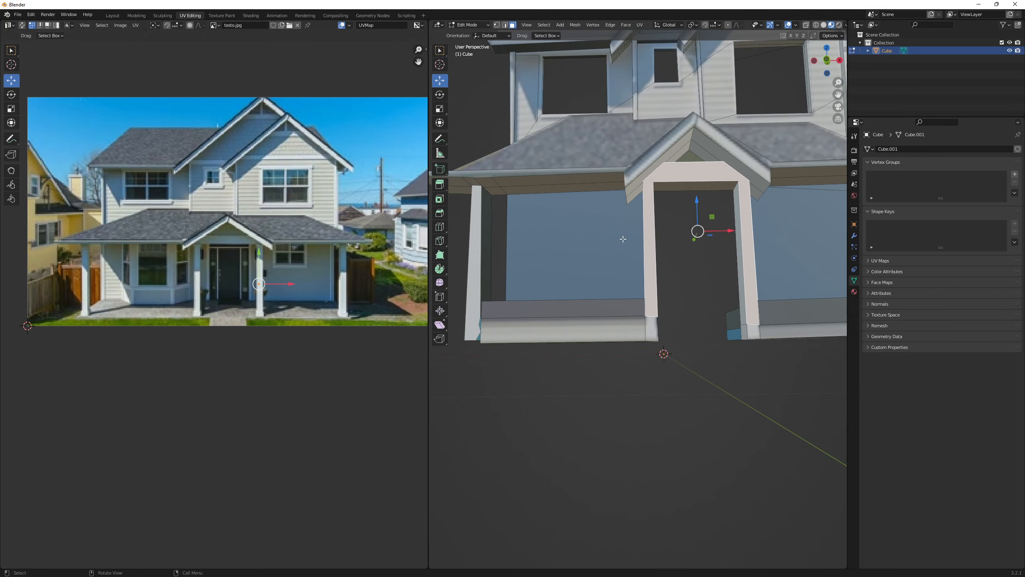
{"action": "left_click", "coordinate": [609, 196]}
{"action": "middle_click_drag", "start_coordinate": [609, 196], "coordinate": [594, 243]}
{"action": "scroll", "coordinate": [599, 242], "scroll_direction": "down", "scroll_amount": 3}
{"action": "middle_click_drag", "start_coordinate": [695, 208], "coordinate": [678, 298]}
{"action": "scroll", "coordinate": [673, 268], "scroll_direction": "up", "scroll_amount": 3}
{"action": "left_click", "coordinate": [664, 277]}
{"action": "left_click", "coordinate": [528, 278]}
{"action": "left_click", "coordinate": [524, 263]}
Move the outer vertical edge of the left lower wall outward to the left porch post, using edge selection
{"action": "scroll", "coordinate": [533, 258], "scroll_direction": "down", "scroll_amount": 1}
{"action": "scroll", "coordinate": [556, 277], "scroll_direction": "up", "scroll_amount": 2}
{"action": "scroll", "coordinate": [615, 272], "scroll_direction": "up", "scroll_amount": 1}
{"action": "left_click", "coordinate": [614, 272]}
{"action": "key", "text": "2"}
{"action": "left_click", "coordinate": [613, 272]}
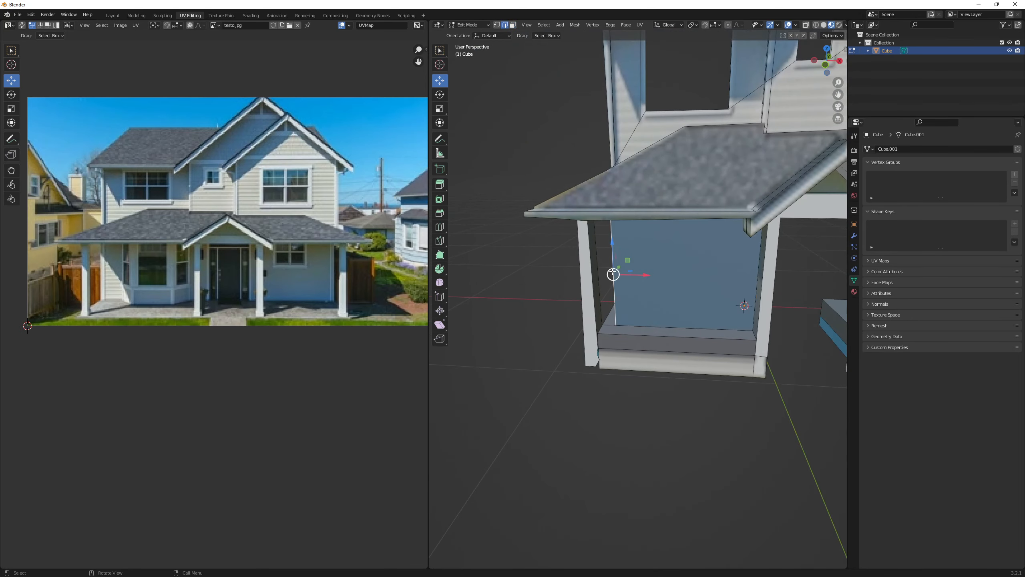
{"action": "key", "text": "g"}
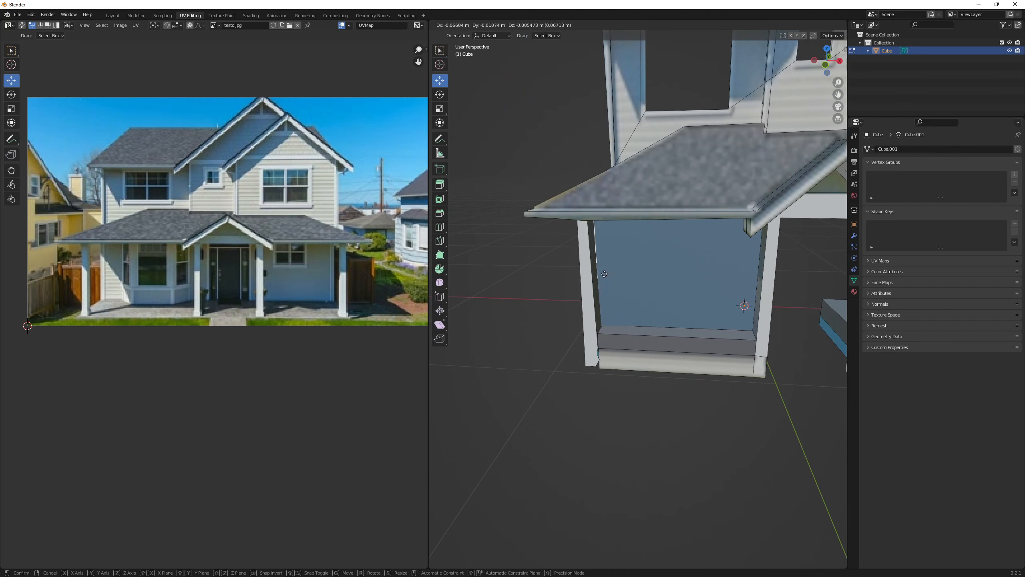
{"action": "left_click", "coordinate": [601, 274]}
Examine the open back of the house, including the wall, roof and base block edges, from several angles
{"action": "left_click", "coordinate": [550, 212]}
{"action": "middle_click_drag", "start_coordinate": [550, 212], "coordinate": [738, 282]}
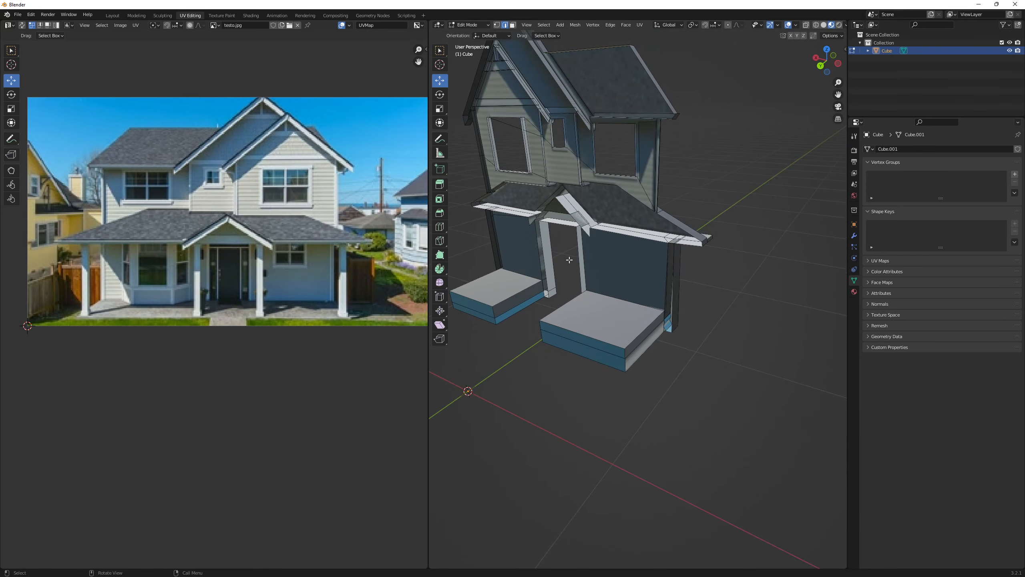
{"action": "middle_click_drag", "start_coordinate": [585, 259], "coordinate": [630, 207]}
{"action": "scroll", "coordinate": [598, 263], "scroll_direction": "up", "scroll_amount": 1}
{"action": "scroll", "coordinate": [654, 266], "scroll_direction": "up", "scroll_amount": 2}
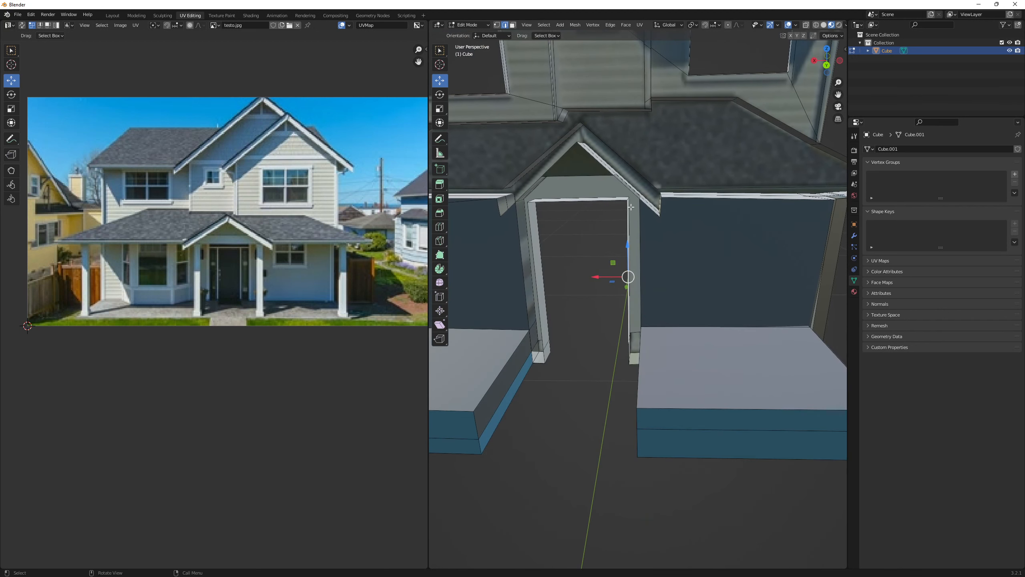
{"action": "scroll", "coordinate": [625, 215], "scroll_direction": "up", "scroll_amount": 1}
{"action": "scroll", "coordinate": [630, 250], "scroll_direction": "down", "scroll_amount": 4}
{"action": "left_click", "coordinate": [631, 253]}
{"action": "middle_click_drag", "start_coordinate": [751, 305], "coordinate": [786, 277]}
{"action": "middle_click_drag", "start_coordinate": [716, 279], "coordinate": [567, 243]}
{"action": "scroll", "coordinate": [729, 267], "scroll_direction": "up", "scroll_amount": 1}
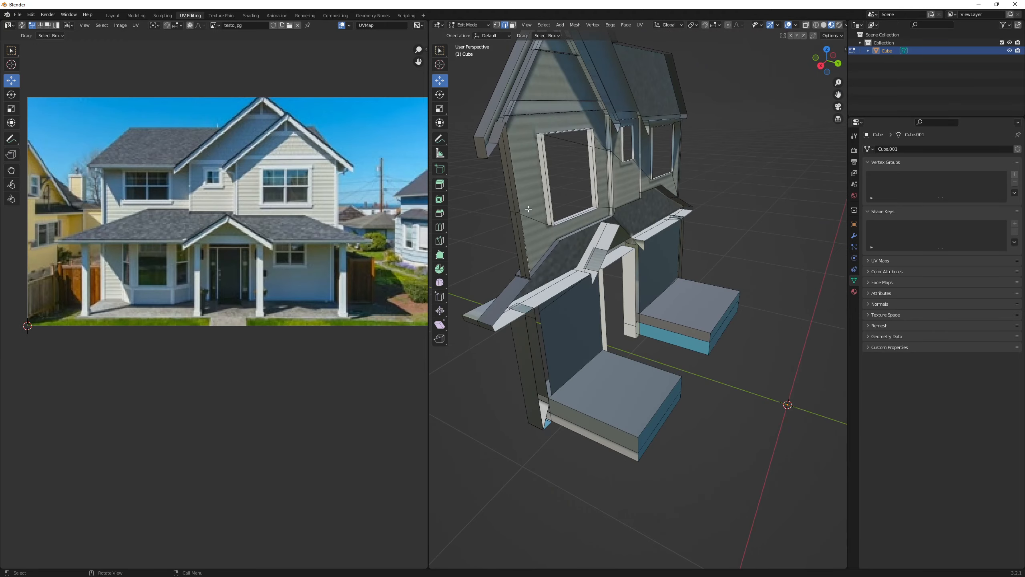
{"action": "middle_click_drag", "start_coordinate": [528, 209], "coordinate": [509, 212]}
{"action": "middle_click_drag", "start_coordinate": [538, 169], "coordinate": [558, 204]}
{"action": "scroll", "coordinate": [587, 195], "scroll_direction": "up", "scroll_amount": 1}
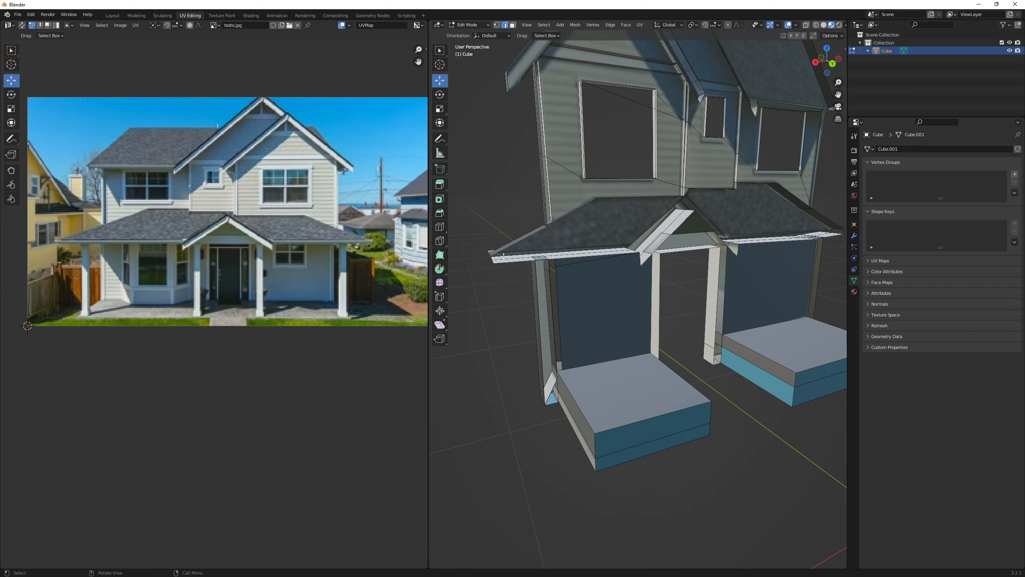
{"action": "middle_click_drag", "start_coordinate": [526, 236], "coordinate": [587, 276]}
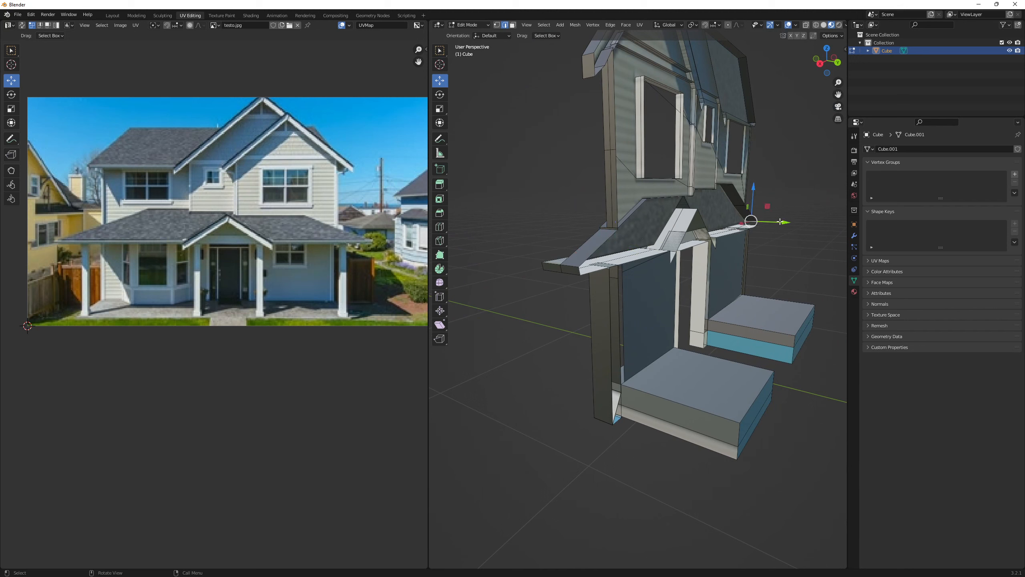
{"action": "scroll", "coordinate": [778, 223], "scroll_direction": "down", "scroll_amount": 3}
{"action": "left_click", "coordinate": [731, 235]}
{"action": "middle_click_drag", "start_coordinate": [734, 233], "coordinate": [697, 230]}
{"action": "scroll", "coordinate": [702, 228], "scroll_direction": "down", "scroll_amount": 1}
{"action": "middle_click_drag", "start_coordinate": [752, 208], "coordinate": [785, 213]}
Try to duplicate the whole house mesh and move the copy along the Y axis
{"action": "key", "text": "a"}
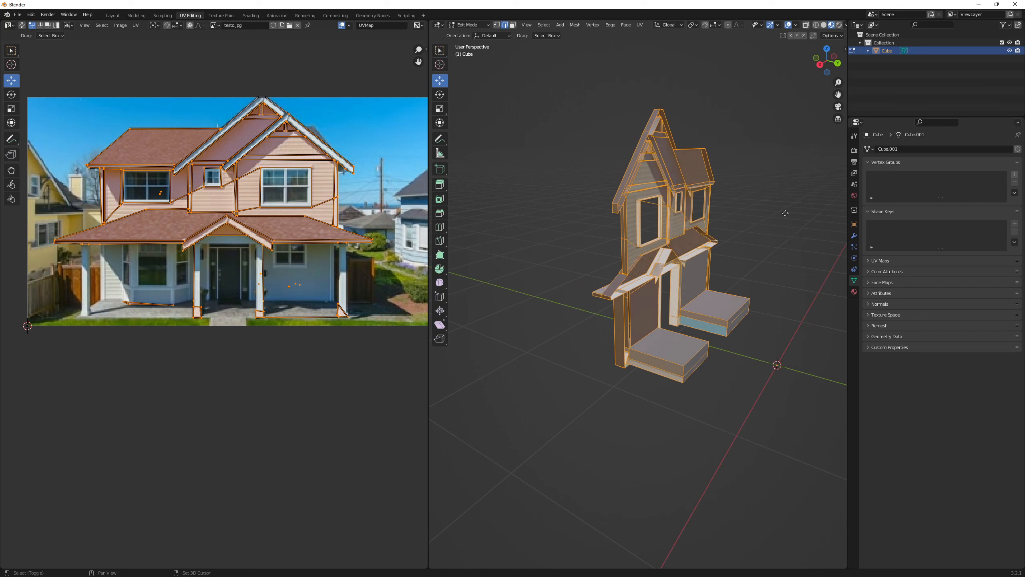
{"action": "key", "text": "shift+d"}
{"action": "right_click", "coordinate": [785, 213]}
{"action": "scroll", "coordinate": [722, 230], "scroll_direction": "up", "scroll_amount": 2}
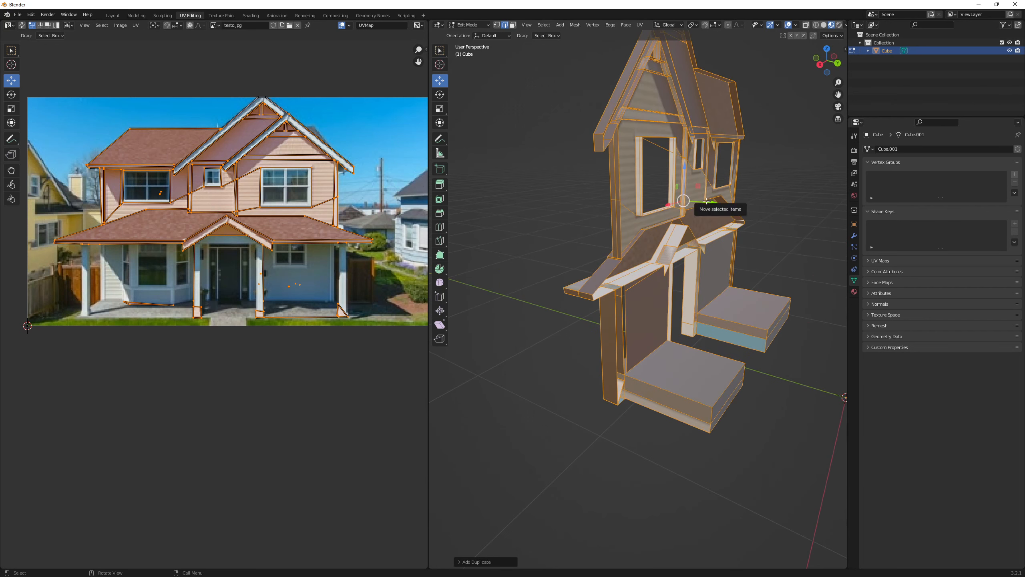
{"action": "left_click_drag", "start_coordinate": [706, 201], "coordinate": [719, 202]}
{"action": "middle_click_drag", "start_coordinate": [719, 201], "coordinate": [581, 230]}
{"action": "key", "text": "ctrl+z"}
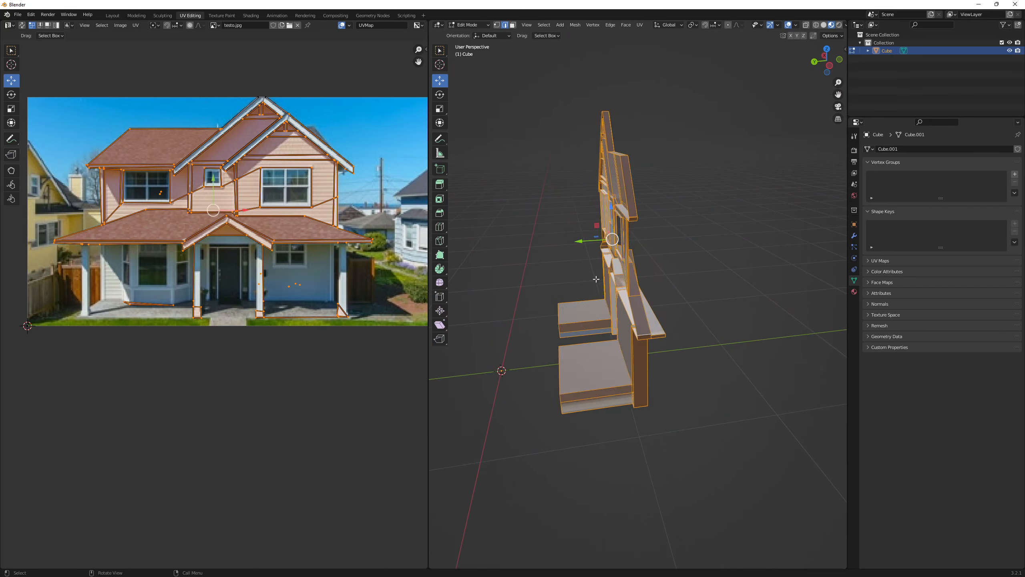
{"action": "key", "text": "ctrl+z"}
Select the entire house facade but exclude the two base blocks behind the lower walls
{"action": "middle_click_drag", "start_coordinate": [657, 273], "coordinate": [612, 314]}
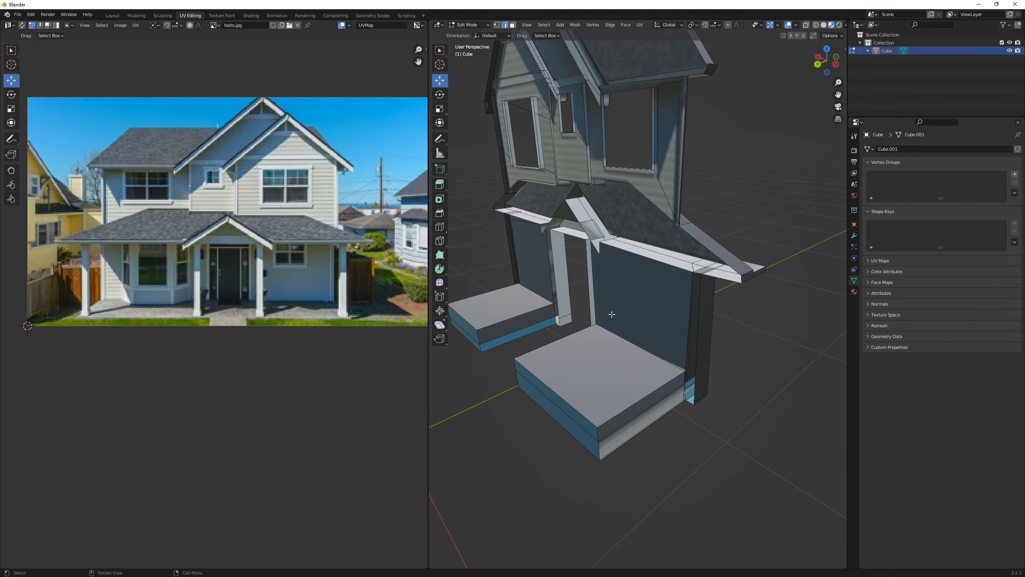
{"action": "scroll", "coordinate": [624, 321], "scroll_direction": "down", "scroll_amount": 4}
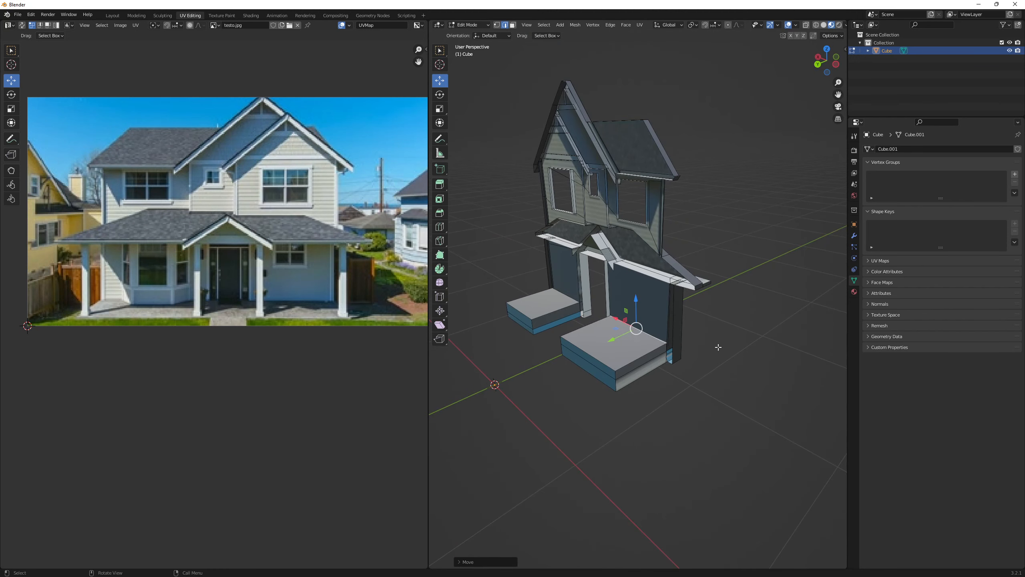
{"action": "middle_click_drag", "start_coordinate": [716, 348], "coordinate": [686, 339]}
{"action": "key", "text": "a"}
{"action": "middle_click_drag", "start_coordinate": [619, 341], "coordinate": [584, 258]}
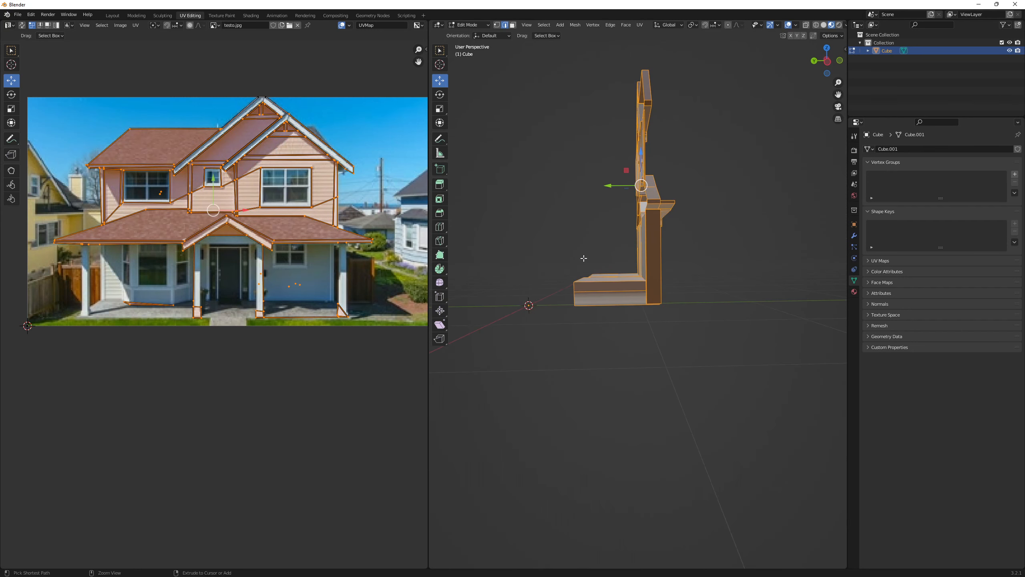
{"action": "left_click_drag", "start_coordinate": [582, 257], "coordinate": [632, 323]}
{"action": "left_click_drag", "start_coordinate": [576, 259], "coordinate": [626, 324]}
{"action": "left_click_drag", "start_coordinate": [586, 280], "coordinate": [617, 328], "text": "ctrl"}
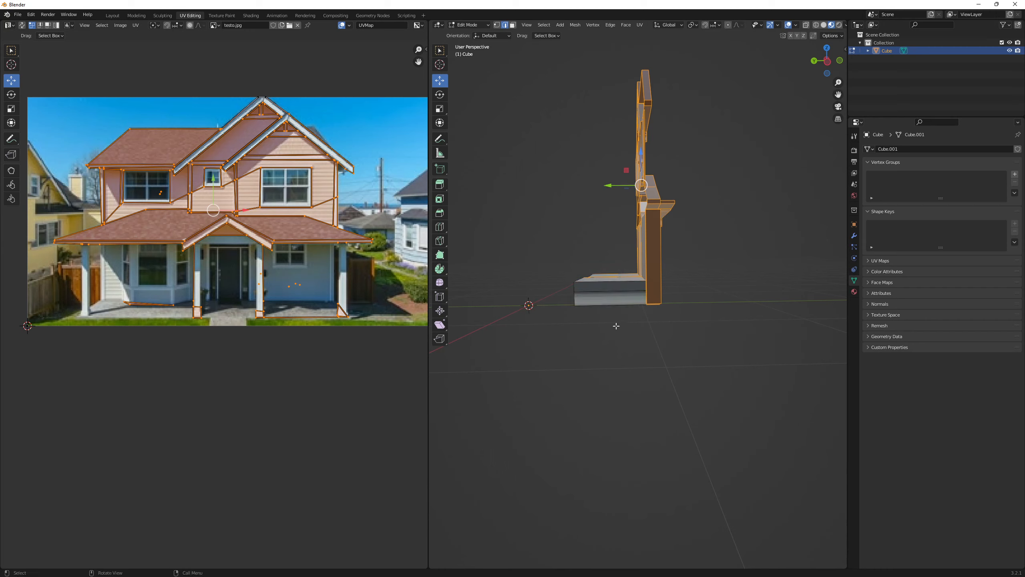
{"action": "middle_click_drag", "start_coordinate": [613, 327], "coordinate": [703, 267]}
{"action": "left_click_drag", "start_coordinate": [704, 257], "coordinate": [702, 263]}
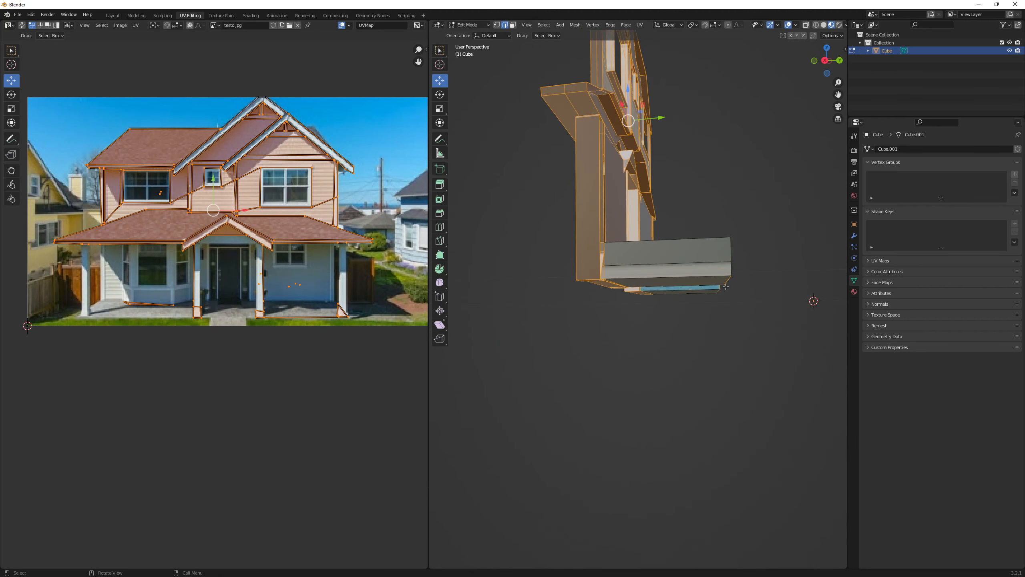
{"action": "middle_click_drag", "start_coordinate": [725, 286], "coordinate": [705, 293]}
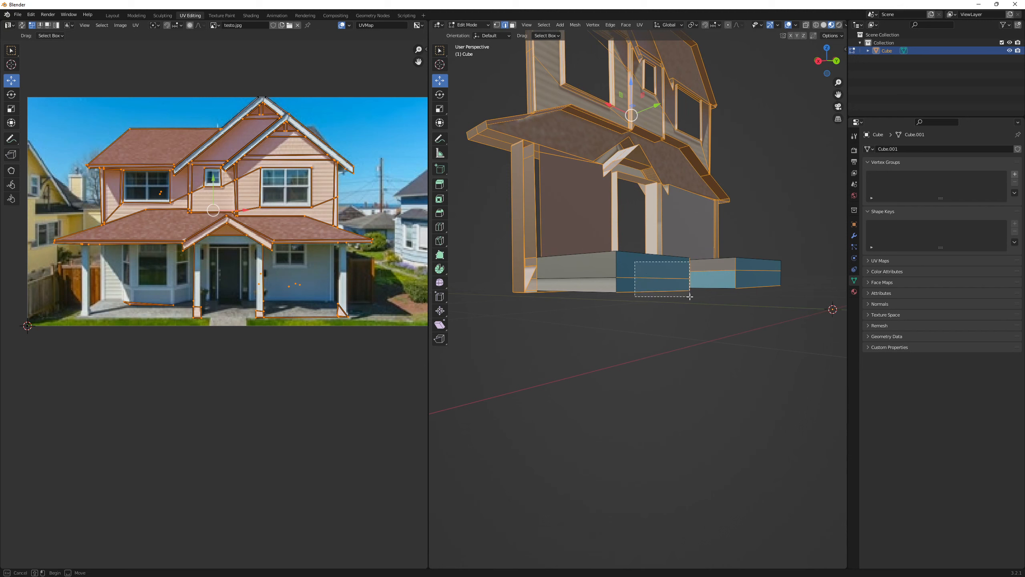
{"action": "middle_click_drag", "start_coordinate": [675, 311], "coordinate": [737, 290]}
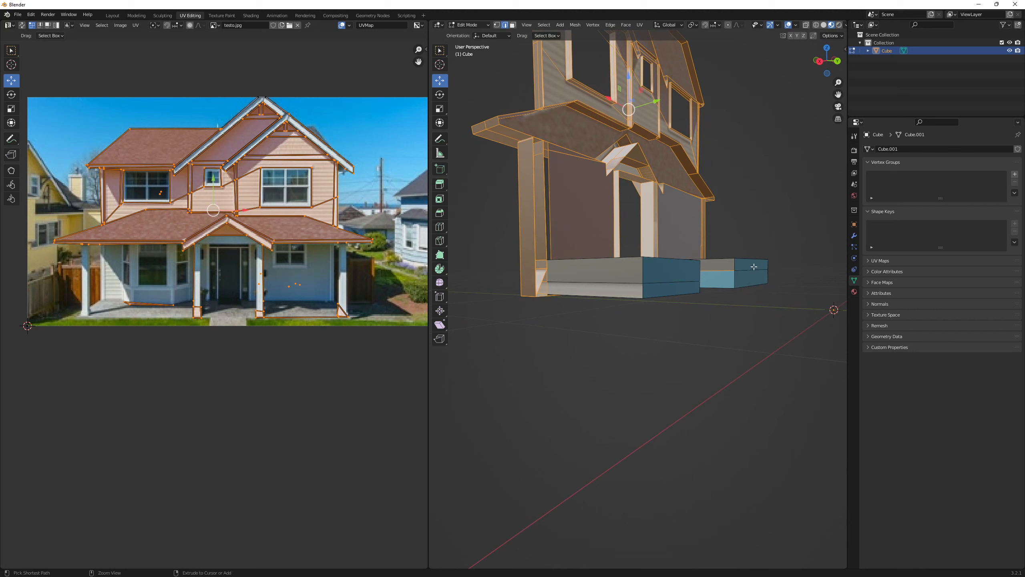
{"action": "middle_click_drag", "start_coordinate": [755, 284], "coordinate": [611, 299]}
{"action": "scroll", "coordinate": [618, 283], "scroll_direction": "up", "scroll_amount": 6}
{"action": "scroll", "coordinate": [617, 284], "scroll_direction": "down", "scroll_amount": 7}
{"action": "scroll", "coordinate": [610, 299], "scroll_direction": "down", "scroll_amount": 3}
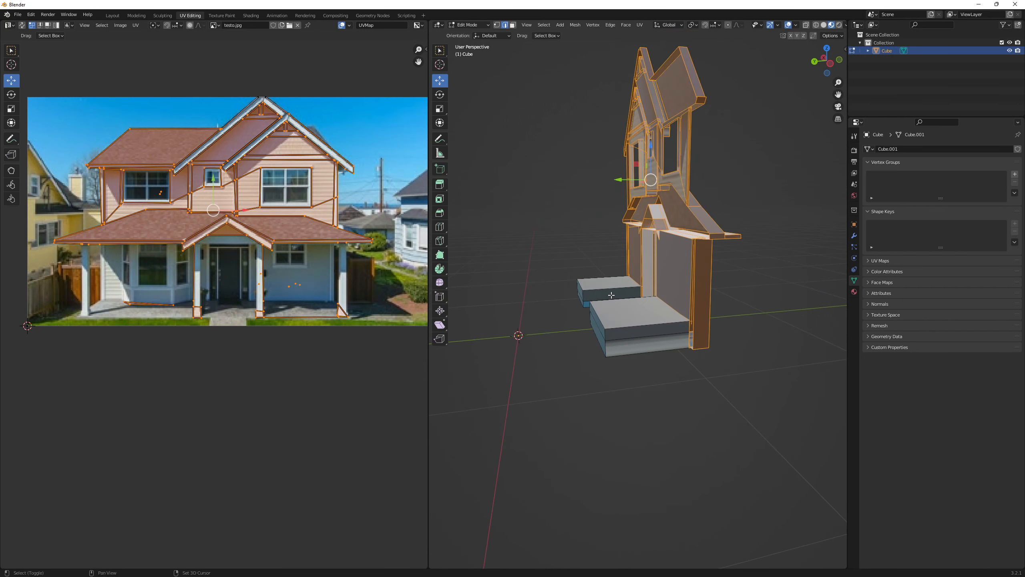
Duplicate the selected facade and move the copy along the Y axis beyond the base blocks
{"action": "key", "text": "shift+d"}
{"action": "right_click", "coordinate": [631, 227]}
{"action": "left_click_drag", "start_coordinate": [625, 183], "coordinate": [512, 183]}
{"action": "mouse_move", "coordinate": [543, 216]}
{"action": "middle_mouse_down"}
{"action": "mouse_move", "coordinate": [566, 226]}
{"action": "mouse_move", "coordinate": [548, 220]}
{"action": "mouse_move", "coordinate": [553, 208]}
{"action": "middle_mouse_up"}
{"action": "scroll", "coordinate": [566, 225], "scroll_direction": "down", "scroll_amount": 1}
Rotate the copied facade about its vertical axis to face the opposite direction
{"action": "key", "text": "q"}
{"action": "left_click", "coordinate": [541, 234]}
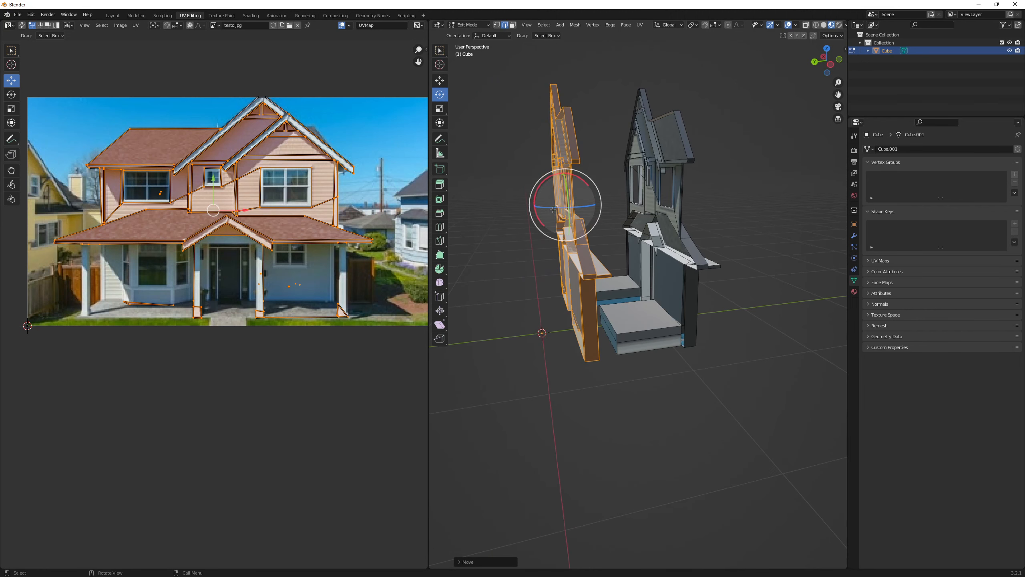
{"action": "left_click_drag", "start_coordinate": [553, 208], "coordinate": [599, 205]}
{"action": "mouse_move", "coordinate": [600, 204]}
{"action": "middle_mouse_down"}
{"action": "mouse_move", "coordinate": [581, 210]}
{"action": "mouse_move", "coordinate": [600, 224]}
{"action": "middle_mouse_up"}
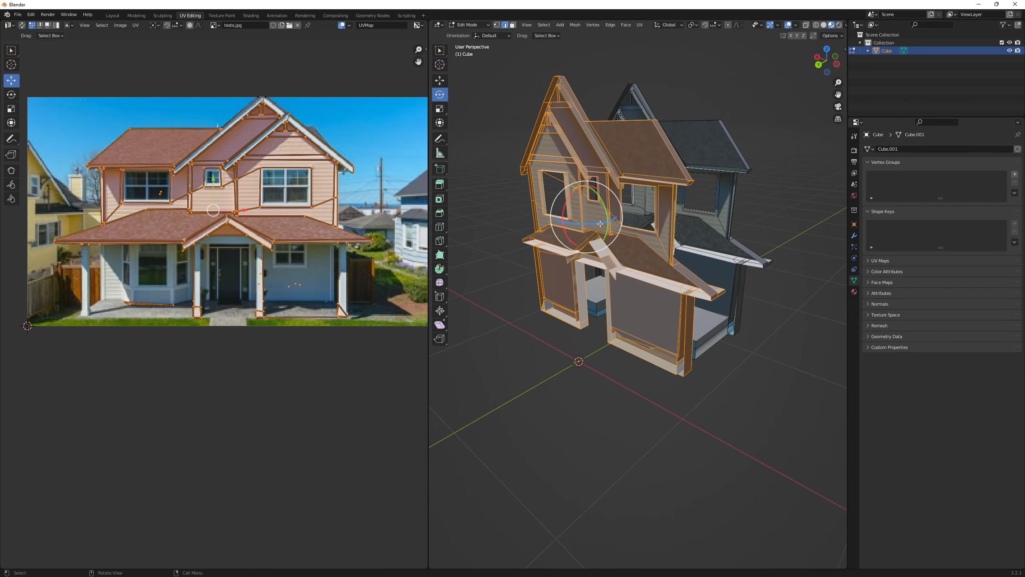
{"action": "left_click_drag", "start_coordinate": [598, 222], "coordinate": [546, 192]}
Move the rotated facade copy toward the original facade to form the back of the house
{"action": "middle_click_drag", "start_coordinate": [545, 193], "coordinate": [525, 213]}
{"action": "key", "text": "shift+g"}
{"action": "key", "text": "shift+space"}
{"action": "key", "text": "g"}
{"action": "left_click_drag", "start_coordinate": [544, 213], "coordinate": [616, 212]}
{"action": "middle_click_drag", "start_coordinate": [615, 213], "coordinate": [644, 223]}
{"action": "left_click_drag", "start_coordinate": [637, 219], "coordinate": [621, 227]}
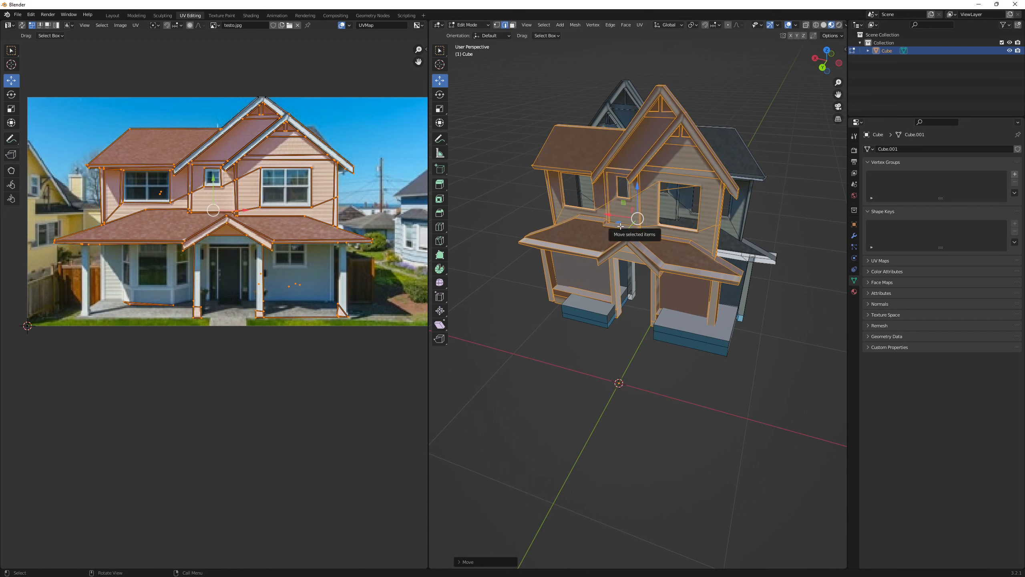
Undo the duplication, rotation and moves of the facade copy and clear the selection
{"action": "key", "text": "ctrl+z"}
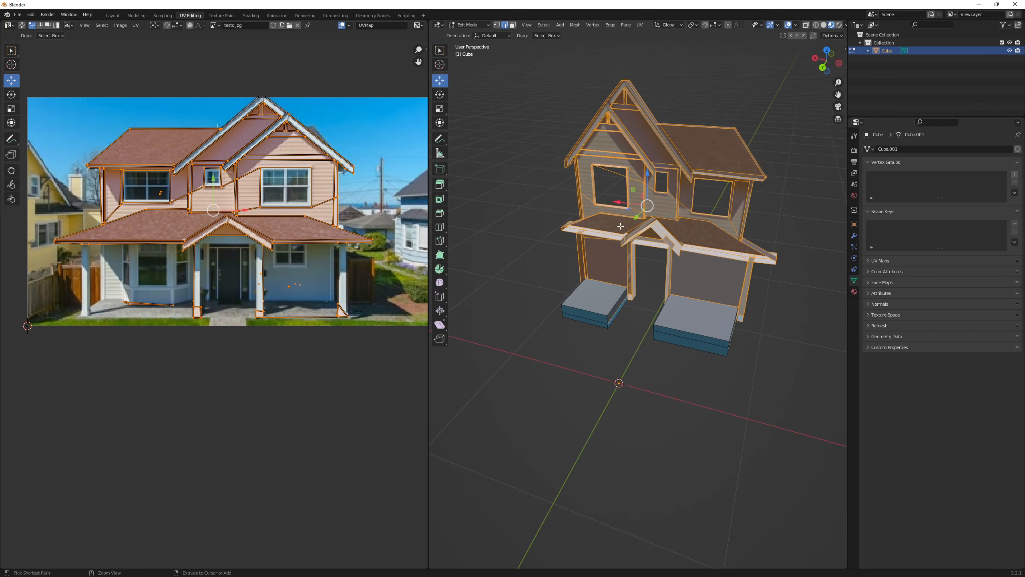
{"action": "key", "text": "alt+a"}
{"action": "middle_click_drag", "start_coordinate": [632, 257], "coordinate": [656, 195]}
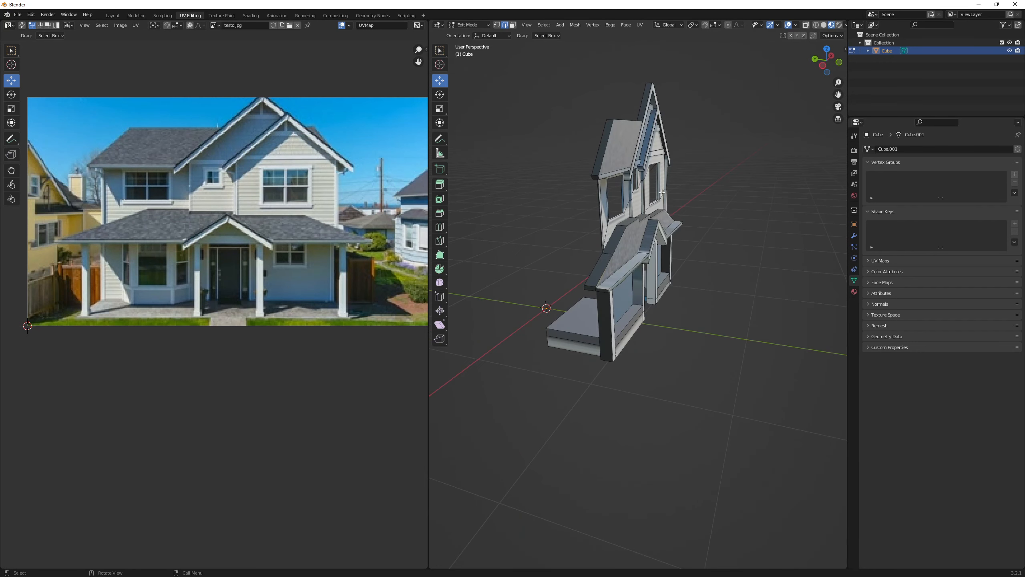
Extrude the top face of the larger base block upward to the height of the facade's upper storey
{"action": "middle_click_drag", "start_coordinate": [589, 246], "coordinate": [675, 274]}
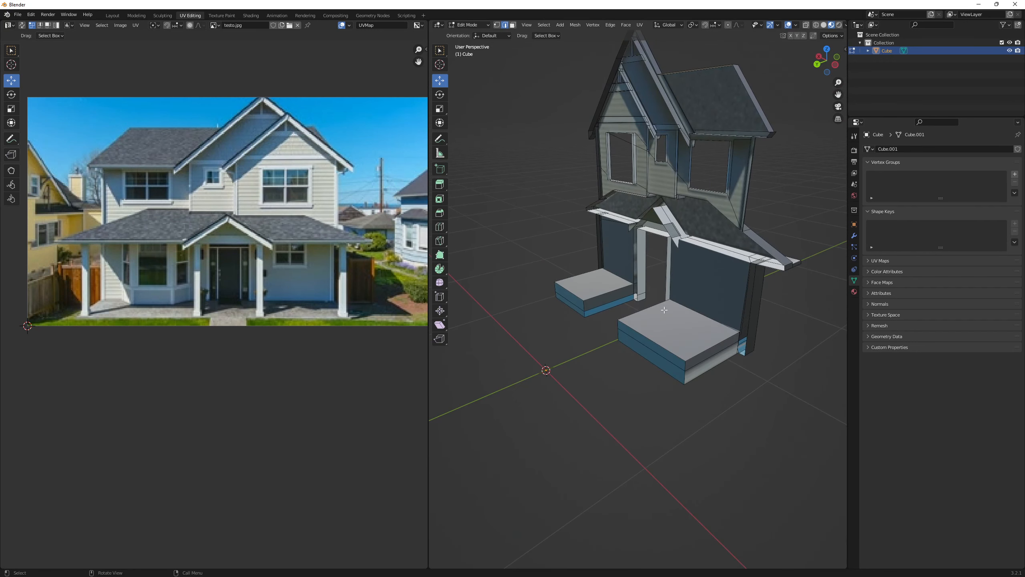
{"action": "left_click", "coordinate": [673, 323]}
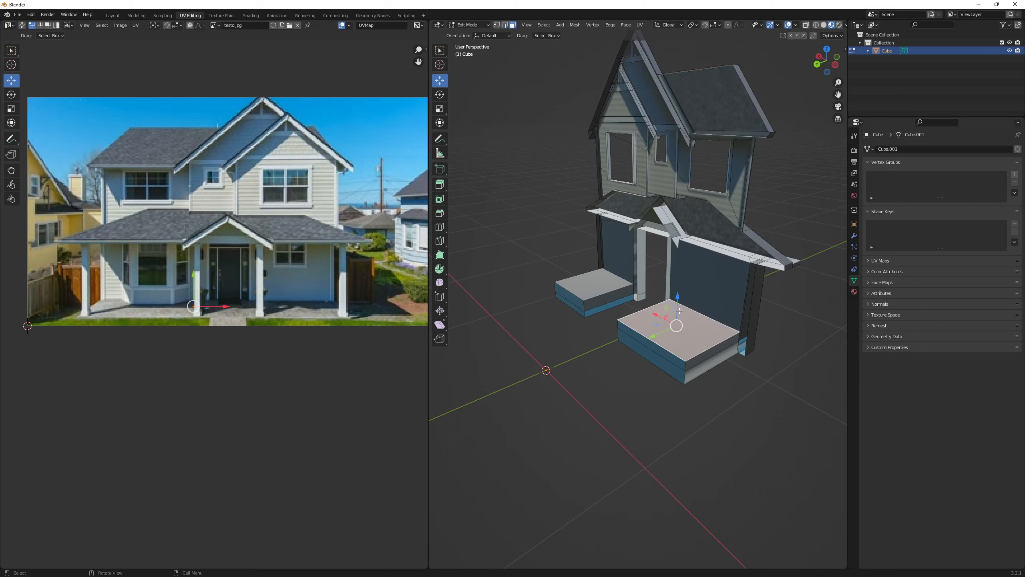
{"action": "left_click_drag", "start_coordinate": [678, 308], "coordinate": [642, 154]}
{"action": "key", "text": "ctrl+z"}
{"action": "key", "text": "e"}
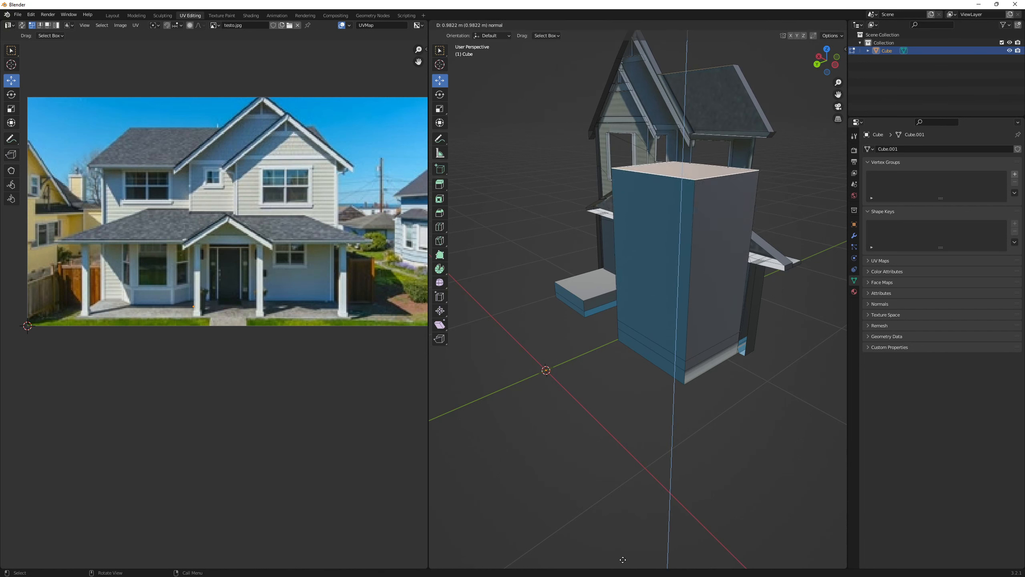
{"action": "left_click", "coordinate": [634, 516]}
Extrude the smaller base block's top face upward to about the same height as the larger block
{"action": "middle_click_drag", "start_coordinate": [635, 517], "coordinate": [686, 479]}
{"action": "left_click", "coordinate": [606, 344]}
{"action": "key", "text": "e"}
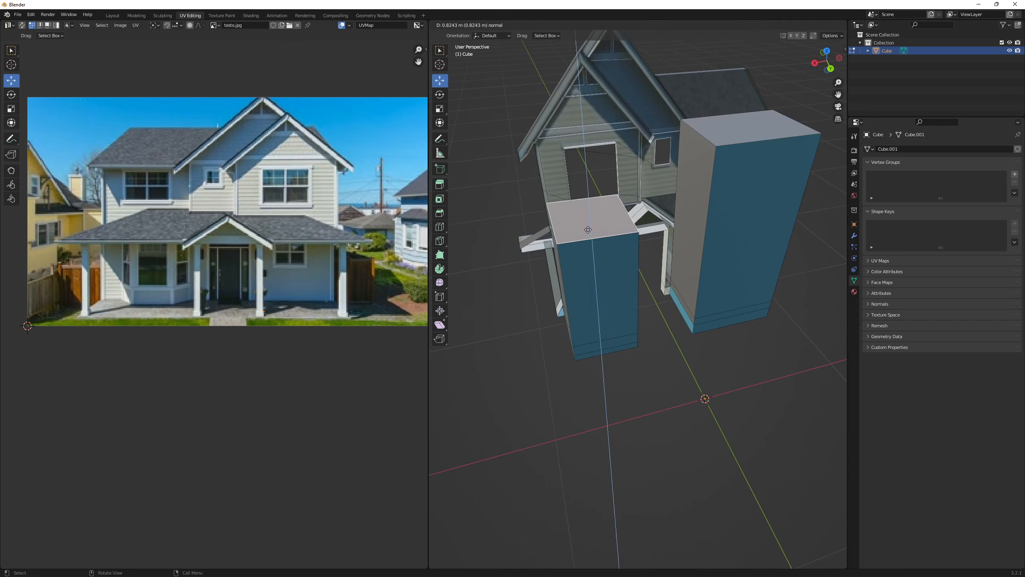
{"action": "left_click", "coordinate": [600, 168]}
Fill the gap between the top edges of the two tall blocks with a bridging face
{"action": "middle_click_drag", "start_coordinate": [600, 168], "coordinate": [676, 159]}
{"action": "left_click", "coordinate": [619, 162]}
{"action": "left_click", "coordinate": [619, 162]}
{"action": "left_click", "coordinate": [676, 159]}
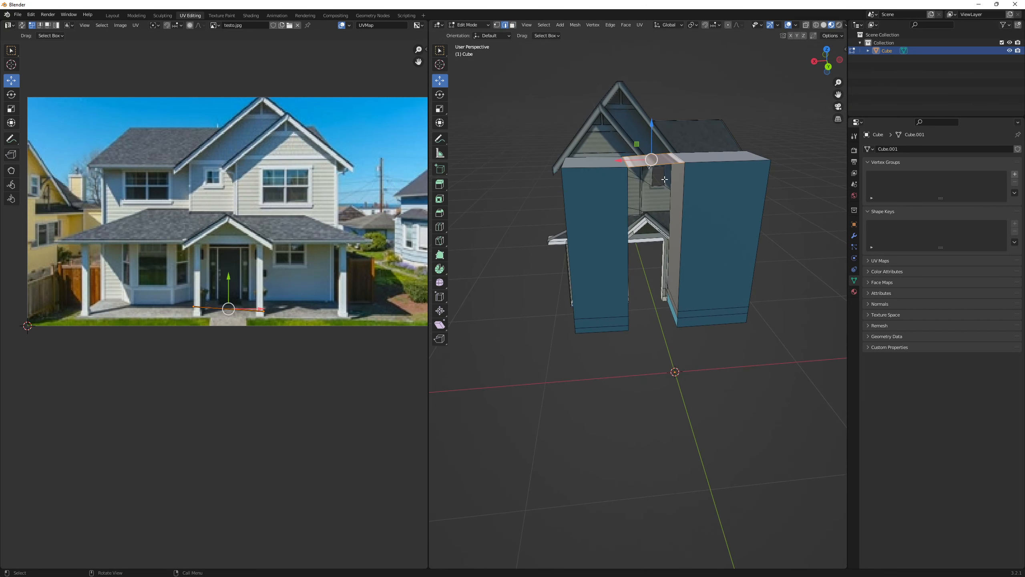
{"action": "scroll", "coordinate": [686, 159], "scroll_direction": "up", "scroll_amount": 4}
Try to fill the vertical opening between the two blocks with a face and undo it
{"action": "left_click", "coordinate": [687, 145]}
{"action": "middle_click_drag", "start_coordinate": [687, 145], "coordinate": [620, 139]}
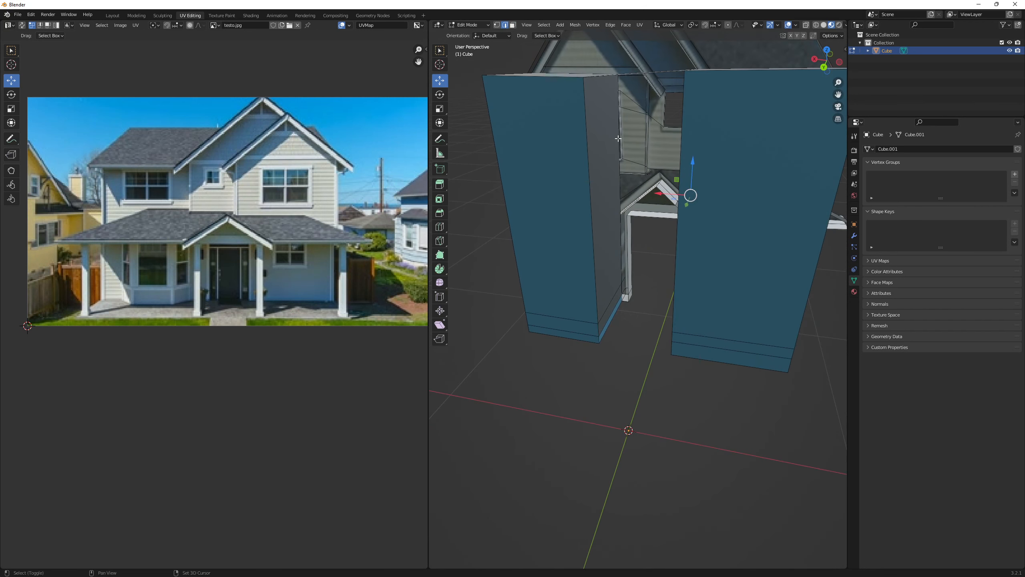
{"action": "key", "text": "f"}
{"action": "key", "text": "ctrl+z"}
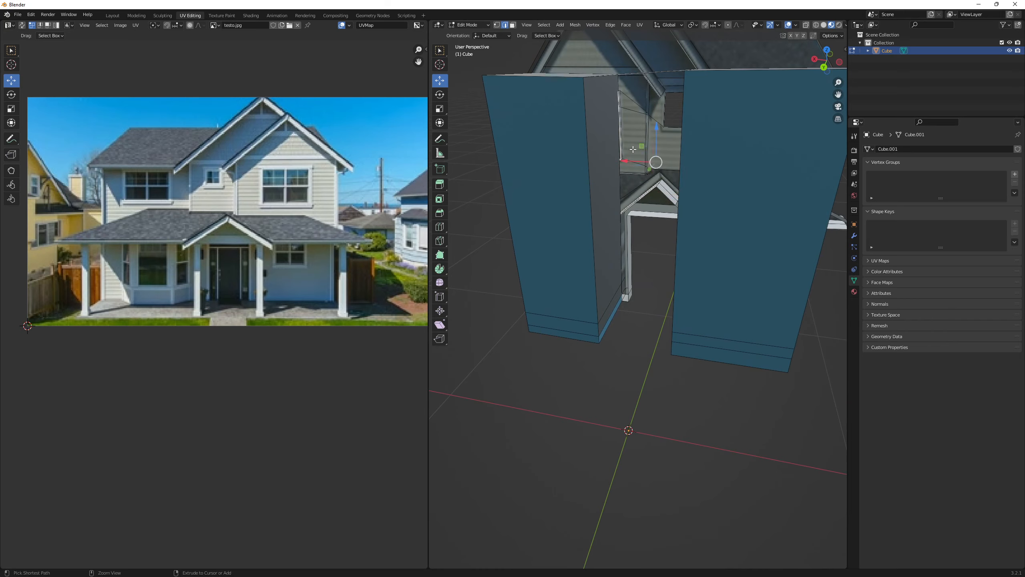
{"action": "middle_click_drag", "start_coordinate": [620, 137], "coordinate": [712, 176]}
{"action": "scroll", "coordinate": [631, 179], "scroll_direction": "down", "scroll_amount": 1}
Delete the face that bridges the tops of the two tall blocks
{"action": "key", "text": "x"}
{"action": "left_click", "coordinate": [655, 163]}
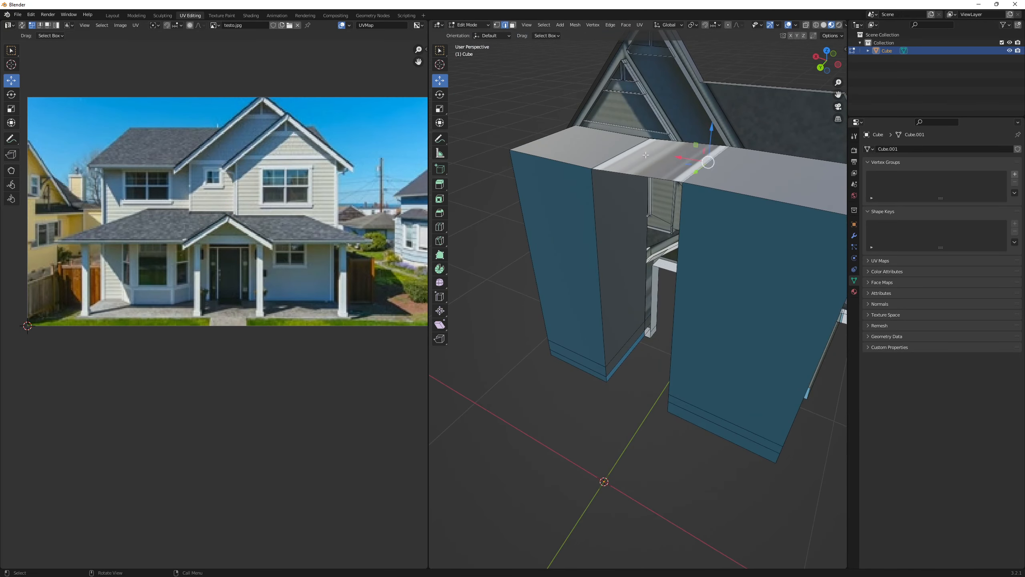
{"action": "left_click", "coordinate": [647, 156]}
{"action": "key", "text": "3"}
{"action": "left_click", "coordinate": [646, 155]}
{"action": "key", "text": "x"}
{"action": "left_click", "coordinate": [645, 154]}
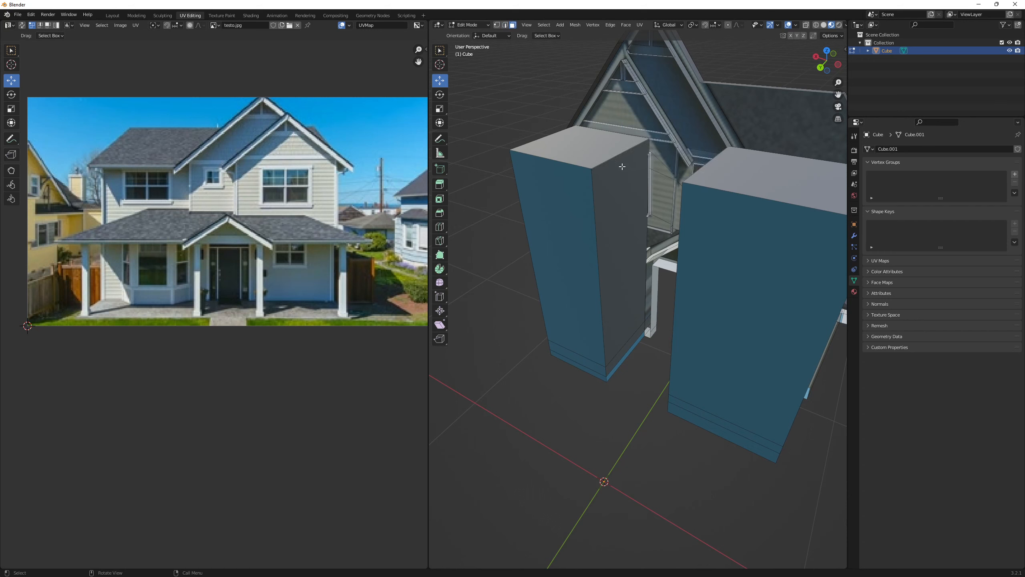
Cut horizontally across the inner side face of the smaller block with the Knife, dividing it into an upper and a lower part
{"action": "left_click", "coordinate": [633, 169]}
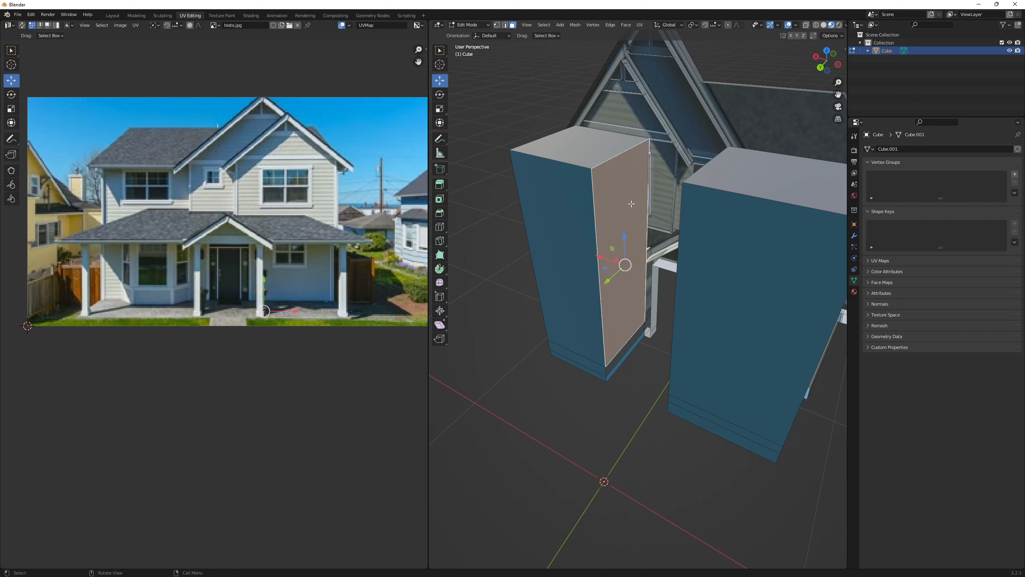
{"action": "left_click", "coordinate": [596, 161]}
{"action": "left_click", "coordinate": [612, 177]}
{"action": "middle_click_drag", "start_coordinate": [612, 177], "coordinate": [621, 167]}
{"action": "scroll", "coordinate": [620, 167], "scroll_direction": "up", "scroll_amount": 1}
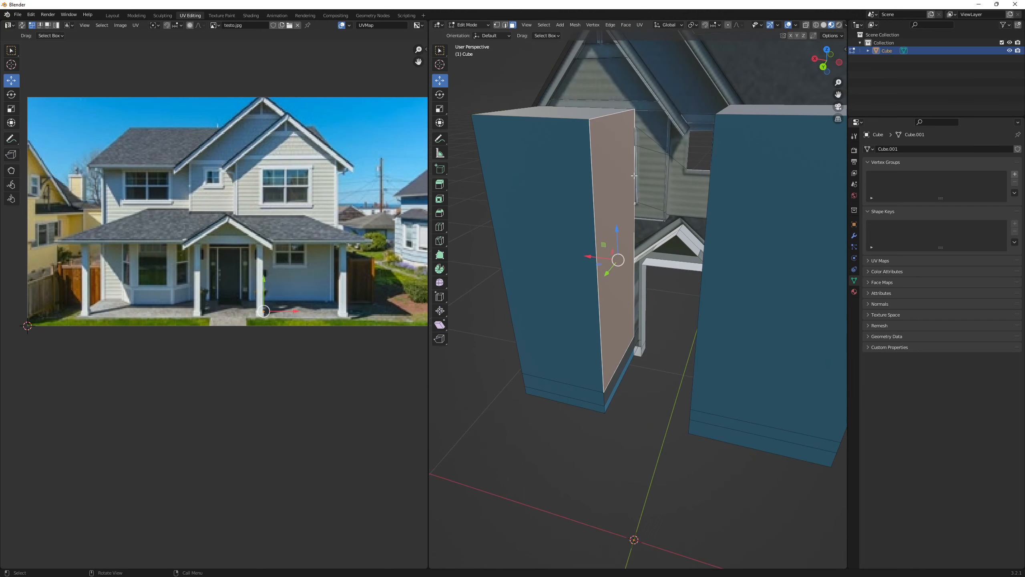
{"action": "key", "text": "q"}
{"action": "left_click", "coordinate": [599, 241]}
{"action": "middle_click_drag", "start_coordinate": [598, 241], "coordinate": [642, 174]}
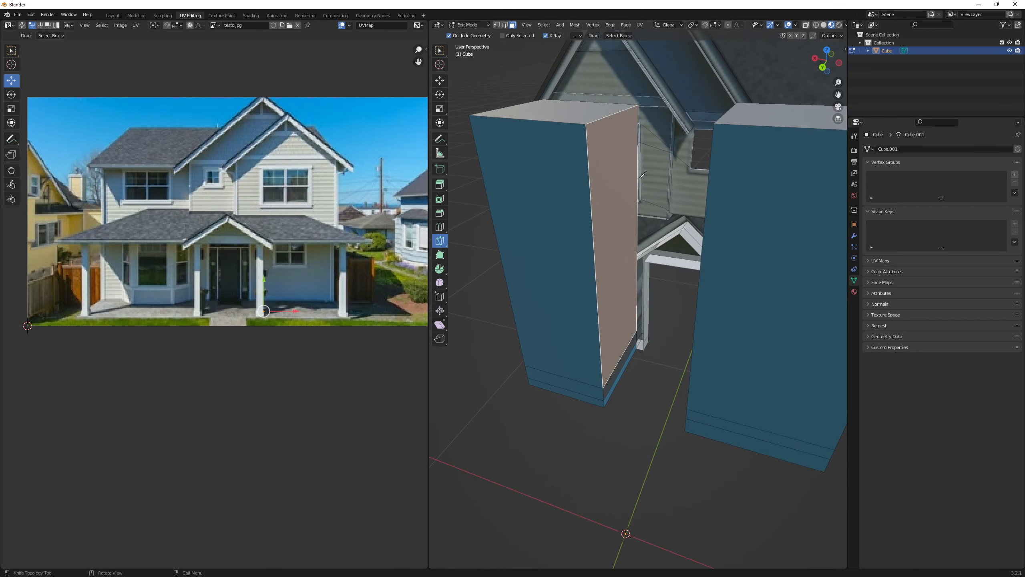
{"action": "left_click", "coordinate": [590, 200]}
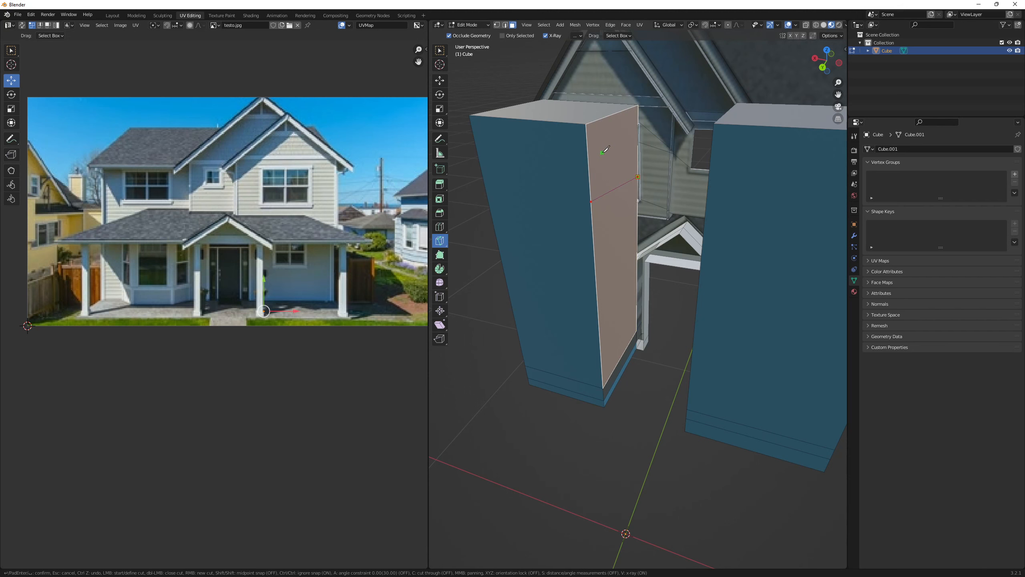
{"action": "key", "text": "Return"}
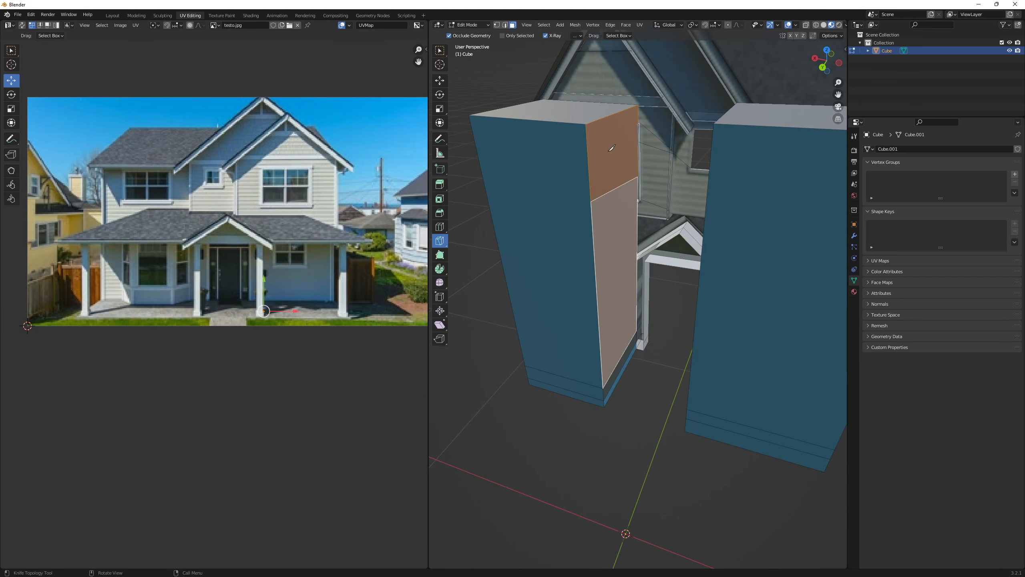
Extrude the upper part of the inner side face about 0.41 m across the opening to the larger block
{"action": "key", "text": "q"}
{"action": "left_click", "coordinate": [578, 80]}
{"action": "left_click", "coordinate": [607, 137]}
{"action": "middle_click_drag", "start_coordinate": [614, 149], "coordinate": [609, 155]}
{"action": "key", "text": "e"}
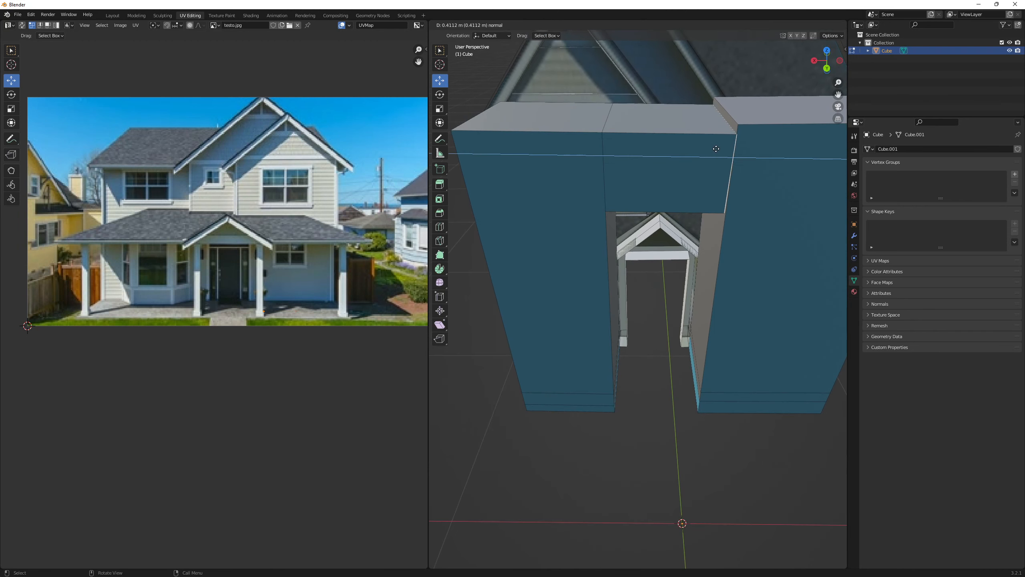
{"action": "left_click", "coordinate": [715, 150]}
Extrude the underside of the connecting section down toward the base to close the opening between the blocks
{"action": "middle_click_drag", "start_coordinate": [676, 270], "coordinate": [672, 184]}
{"action": "left_click", "coordinate": [671, 182]}
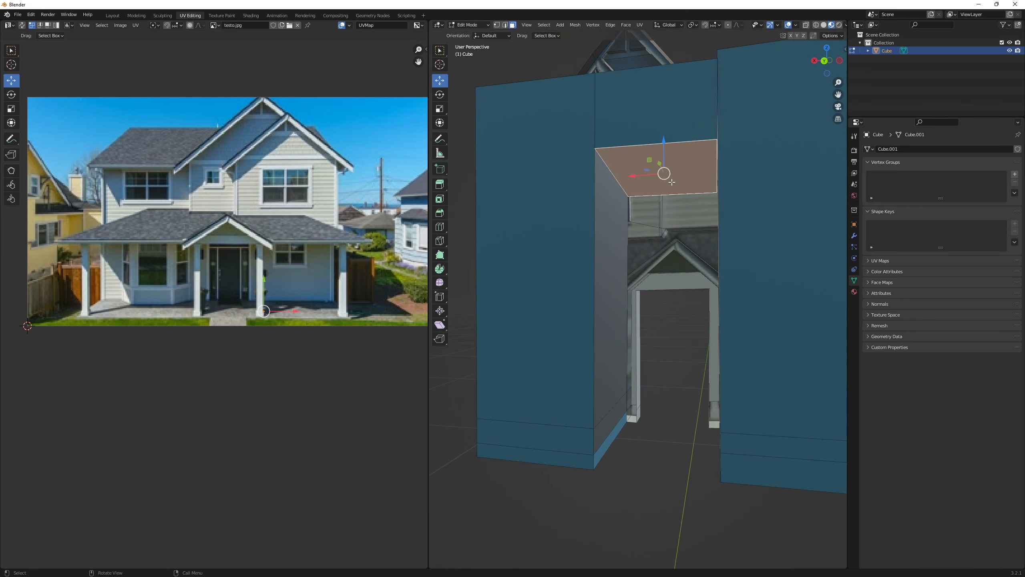
{"action": "key", "text": "e"}
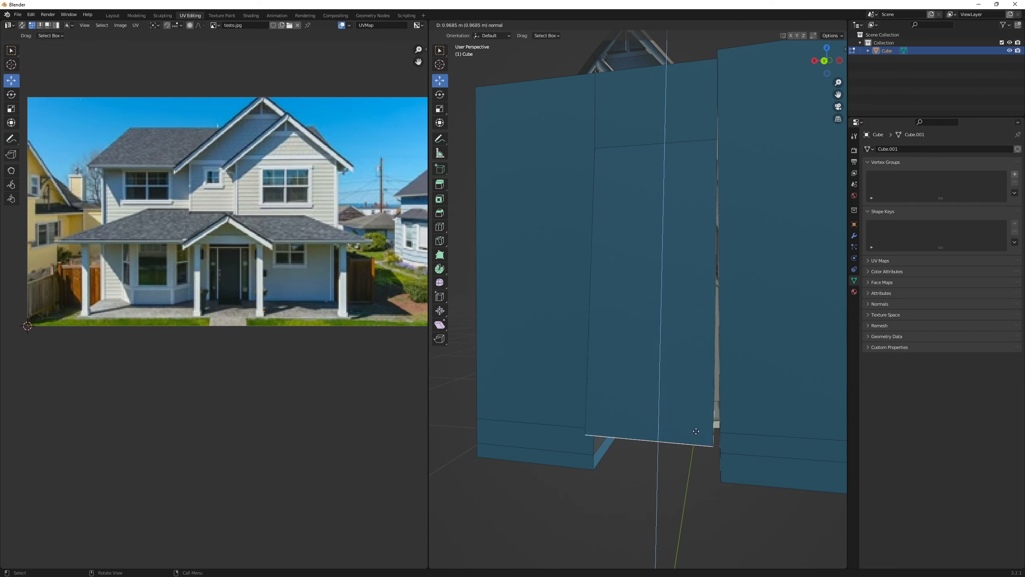
{"action": "left_click", "coordinate": [698, 462]}
Extrude the infill's narrow side face about 0.05 m toward the larger block to close the remaining slit
{"action": "middle_click_drag", "start_coordinate": [716, 458], "coordinate": [709, 463]}
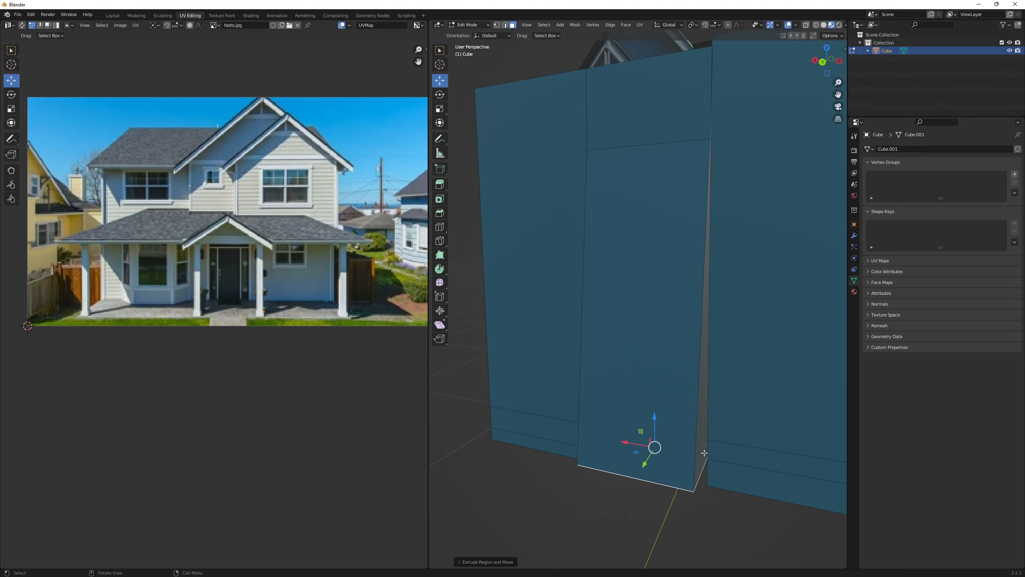
{"action": "left_click", "coordinate": [699, 453]}
{"action": "key", "text": "e"}
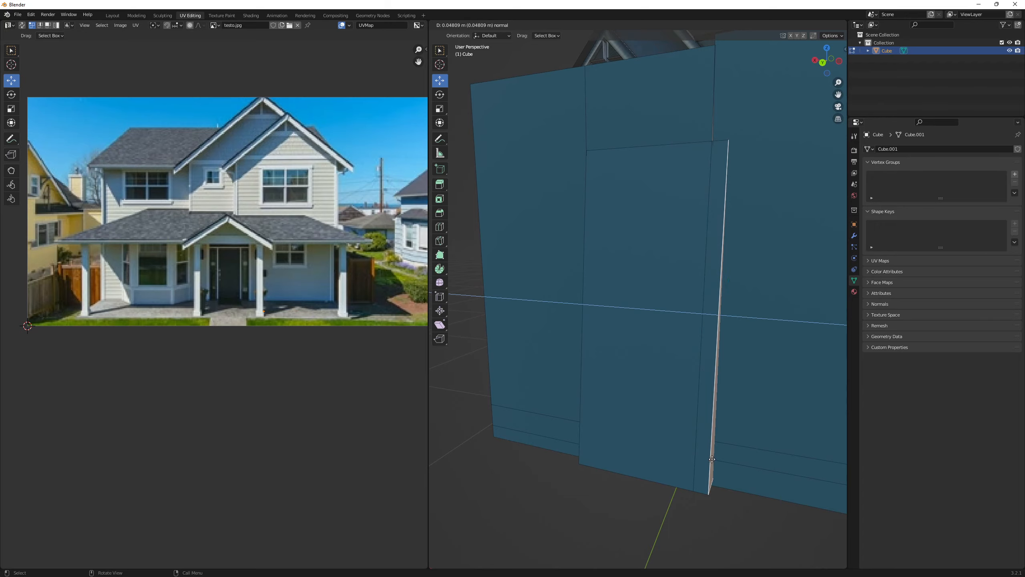
{"action": "key", "text": "Escape"}
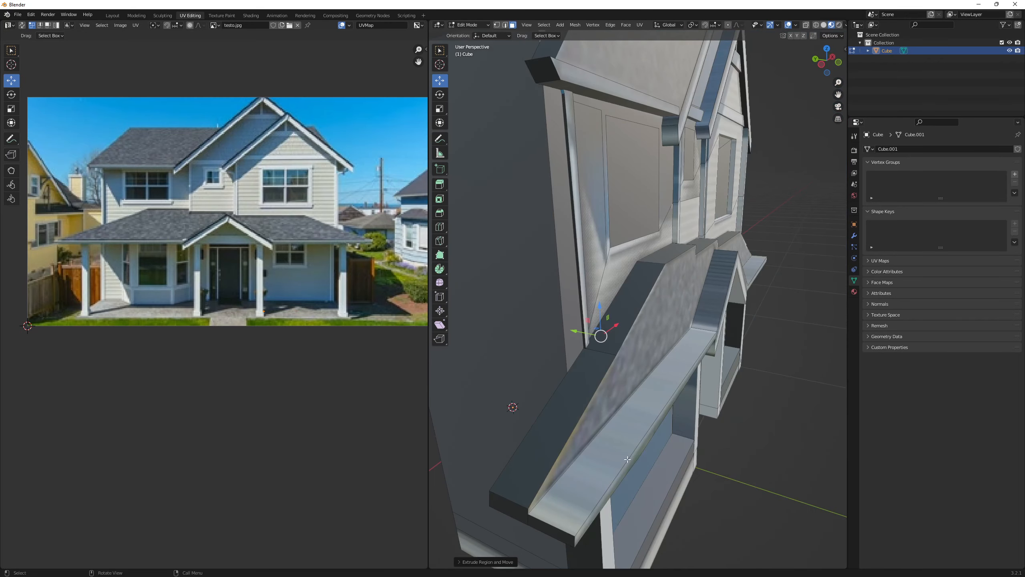
Select the block face behind the facade's leftmost upper window and nudge it slightly
{"action": "middle_click_drag", "start_coordinate": [628, 459], "coordinate": [581, 468]}
{"action": "scroll", "coordinate": [680, 387], "scroll_direction": "down", "scroll_amount": 3}
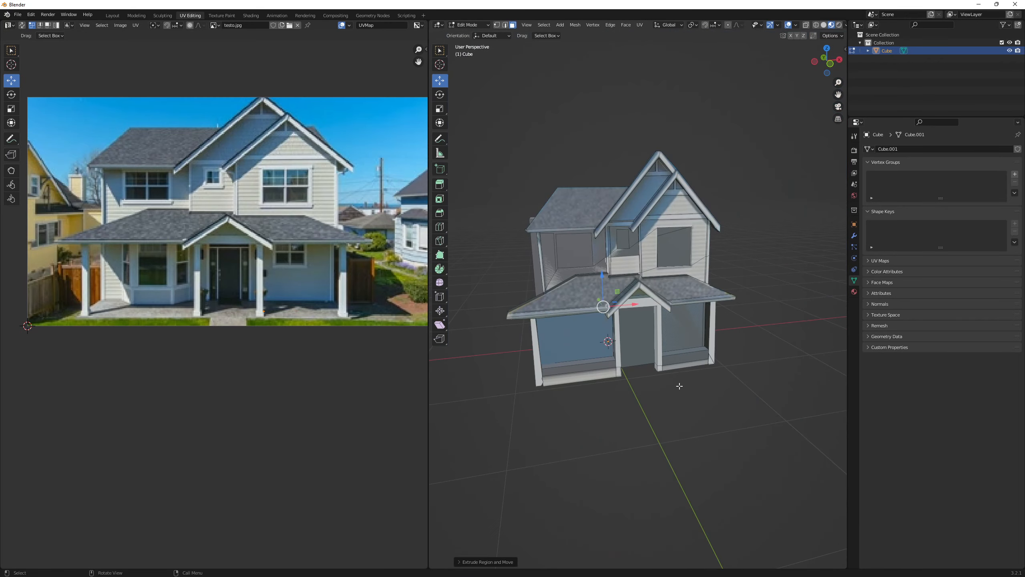
{"action": "middle_click_drag", "start_coordinate": [680, 386], "coordinate": [638, 351]}
{"action": "scroll", "coordinate": [569, 287], "scroll_direction": "up", "scroll_amount": 2}
{"action": "middle_click_drag", "start_coordinate": [569, 287], "coordinate": [605, 376], "text": "shift"}
{"action": "scroll", "coordinate": [600, 365], "scroll_direction": "up", "scroll_amount": 1}
{"action": "left_click", "coordinate": [579, 335]}
{"action": "middle_click_drag", "start_coordinate": [580, 334], "coordinate": [558, 361]}
{"action": "scroll", "coordinate": [558, 361], "scroll_direction": "up", "scroll_amount": 2}
{"action": "left_click_drag", "start_coordinate": [557, 397], "coordinate": [561, 396]}
{"action": "middle_click_drag", "start_coordinate": [561, 397], "coordinate": [581, 390]}
Nudge the block face behind the small upper window slightly back from the facade wall
{"action": "left_click", "coordinate": [654, 329]}
{"action": "left_click", "coordinate": [649, 313]}
{"action": "middle_click_drag", "start_coordinate": [651, 314], "coordinate": [643, 322]}
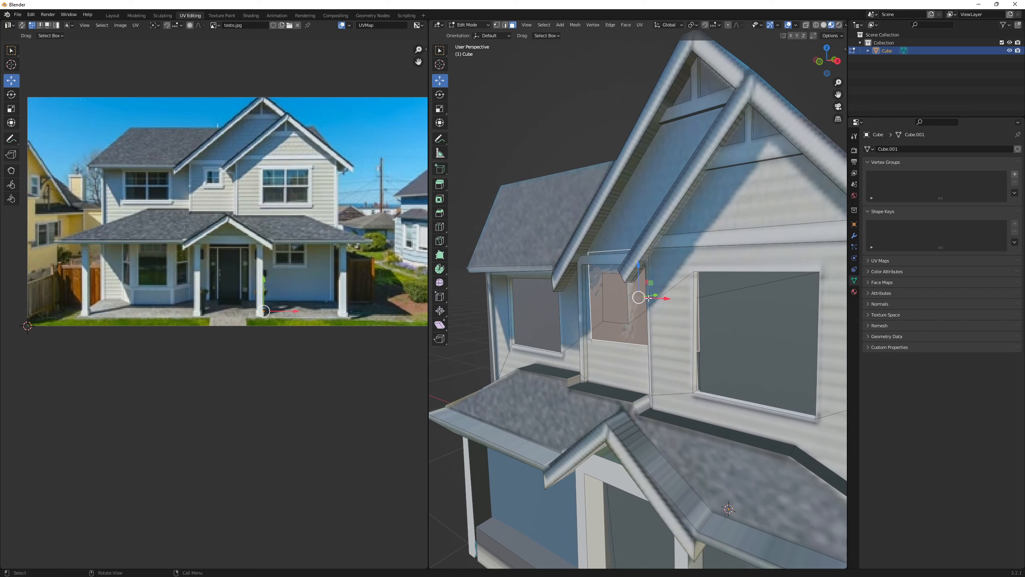
{"action": "left_click_drag", "start_coordinate": [652, 296], "coordinate": [654, 295]}
Nudge the block face behind the large gable window slightly along the X axis
{"action": "left_click", "coordinate": [734, 334]}
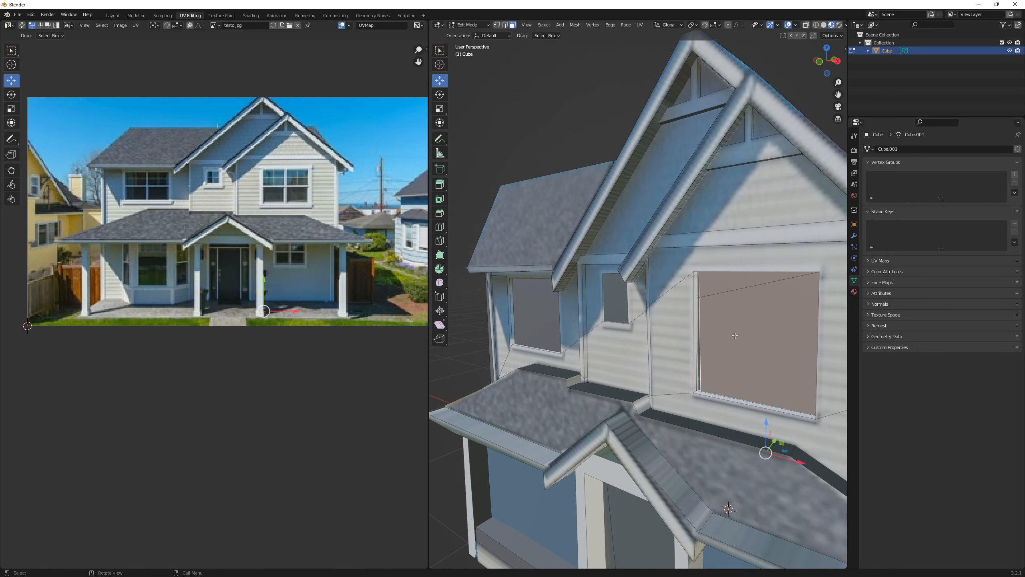
{"action": "middle_click_drag", "start_coordinate": [734, 334], "coordinate": [767, 413]}
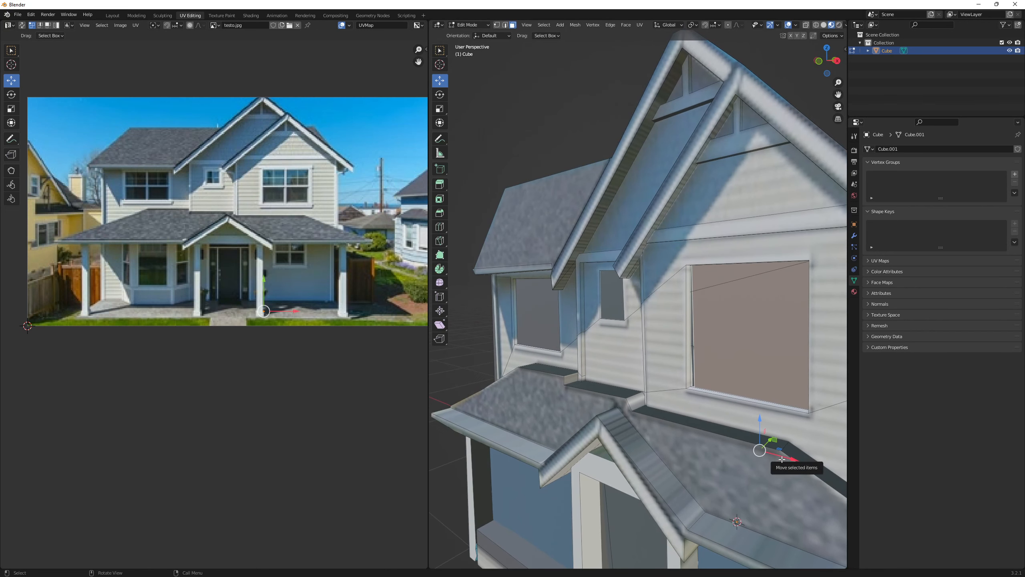
{"action": "left_click_drag", "start_coordinate": [782, 459], "coordinate": [774, 459]}
{"action": "middle_click_drag", "start_coordinate": [774, 459], "coordinate": [753, 450]}
Examine the whole house from the front and side to check how the facade and rear block fit together
{"action": "scroll", "coordinate": [780, 419], "scroll_direction": "down", "scroll_amount": 5}
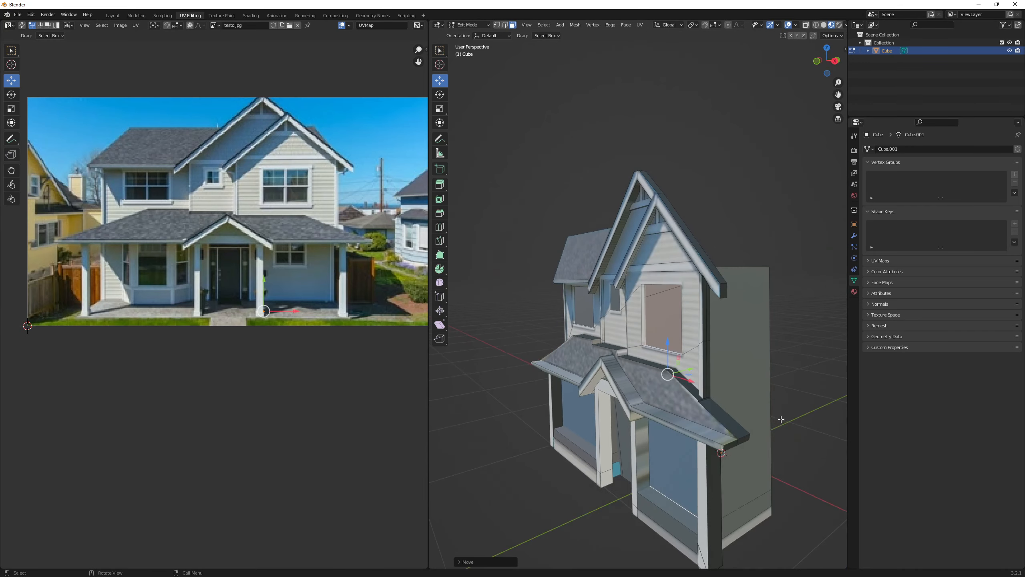
{"action": "middle_click_drag", "start_coordinate": [780, 419], "coordinate": [810, 398]}
{"action": "scroll", "coordinate": [809, 399], "scroll_direction": "down", "scroll_amount": 1}
{"action": "scroll", "coordinate": [712, 429], "scroll_direction": "down", "scroll_amount": 1}
{"action": "middle_click_drag", "start_coordinate": [713, 429], "coordinate": [756, 437]}
{"action": "left_click", "coordinate": [747, 404]}
{"action": "scroll", "coordinate": [751, 401], "scroll_direction": "up", "scroll_amount": 1}
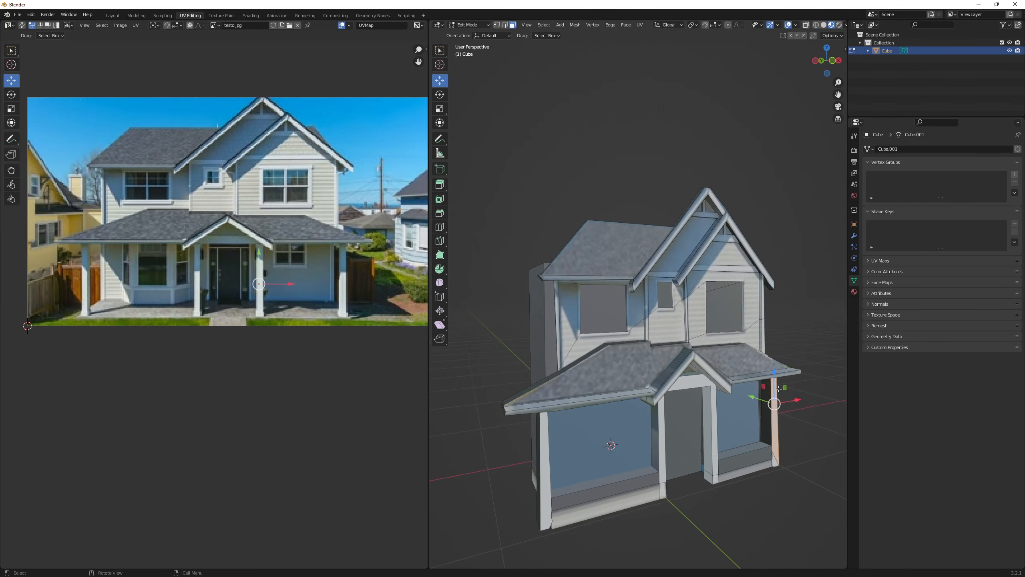
{"action": "scroll", "coordinate": [762, 376], "scroll_direction": "down", "scroll_amount": 2}
{"action": "left_click", "coordinate": [762, 360]}
{"action": "scroll", "coordinate": [762, 361], "scroll_direction": "down", "scroll_amount": 1}
{"action": "middle_click_drag", "start_coordinate": [762, 361], "coordinate": [789, 350]}
{"action": "scroll", "coordinate": [717, 364], "scroll_direction": "down", "scroll_amount": 1}
{"action": "middle_click_drag", "start_coordinate": [716, 364], "coordinate": [734, 357]}
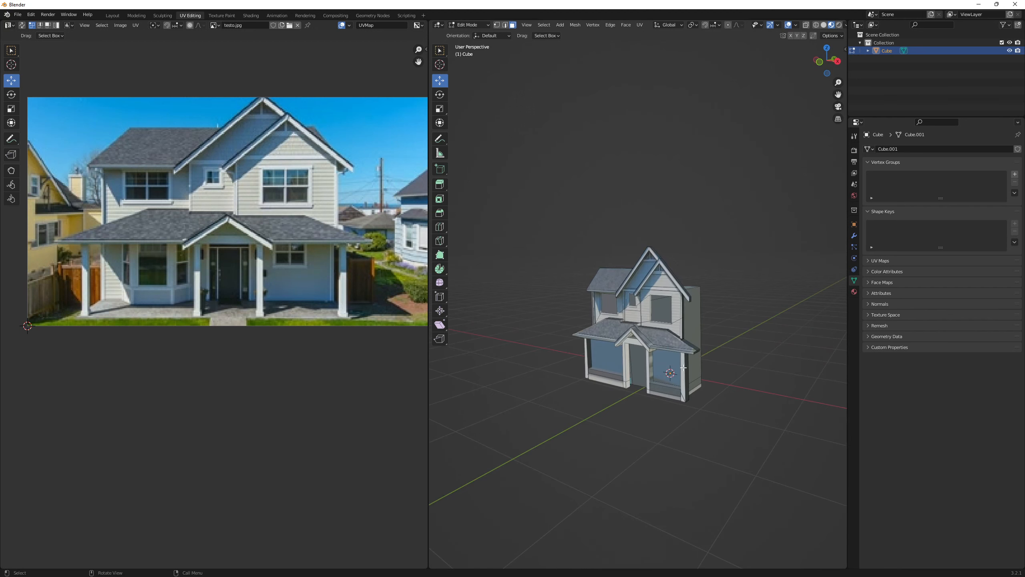
{"action": "scroll", "coordinate": [734, 357], "scroll_direction": "up", "scroll_amount": 3}
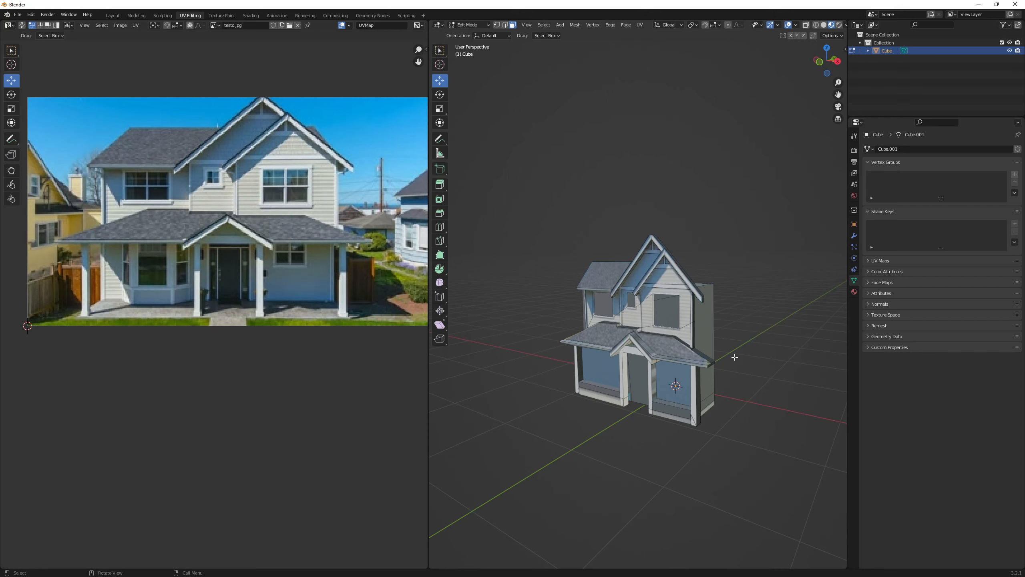
{"action": "scroll", "coordinate": [737, 340], "scroll_direction": "up", "scroll_amount": 2}
{"action": "middle_click_drag", "start_coordinate": [718, 358], "coordinate": [646, 336]}
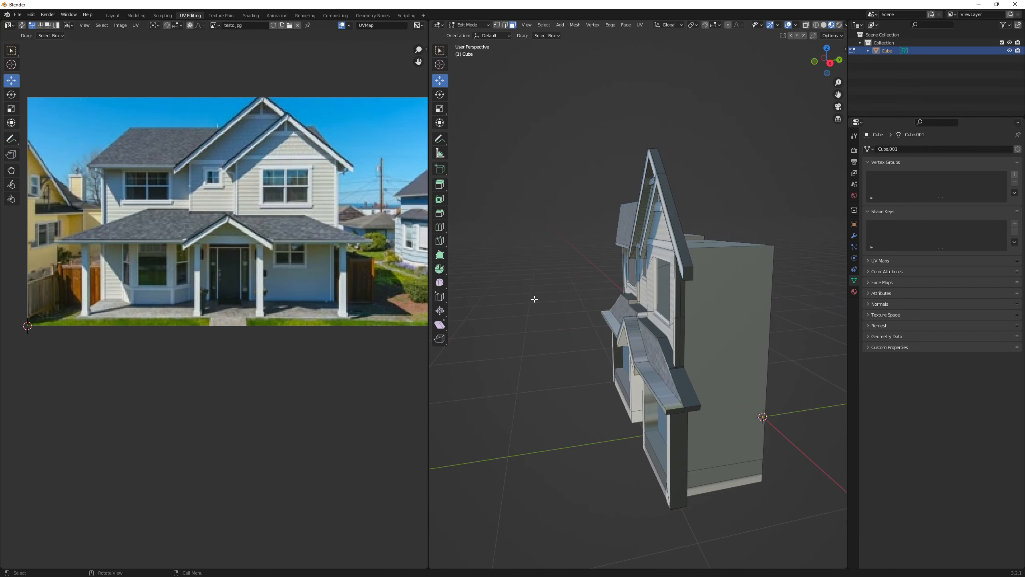
{"action": "middle_click_drag", "start_coordinate": [579, 308], "coordinate": [569, 304]}
{"action": "middle_click_drag", "start_coordinate": [653, 316], "coordinate": [598, 274], "text": "shift"}
{"action": "scroll", "coordinate": [710, 317], "scroll_direction": "up", "scroll_amount": 2}
{"action": "scroll", "coordinate": [599, 274], "scroll_direction": "down", "scroll_amount": 3}
{"action": "middle_click_drag", "start_coordinate": [738, 252], "coordinate": [671, 255]}
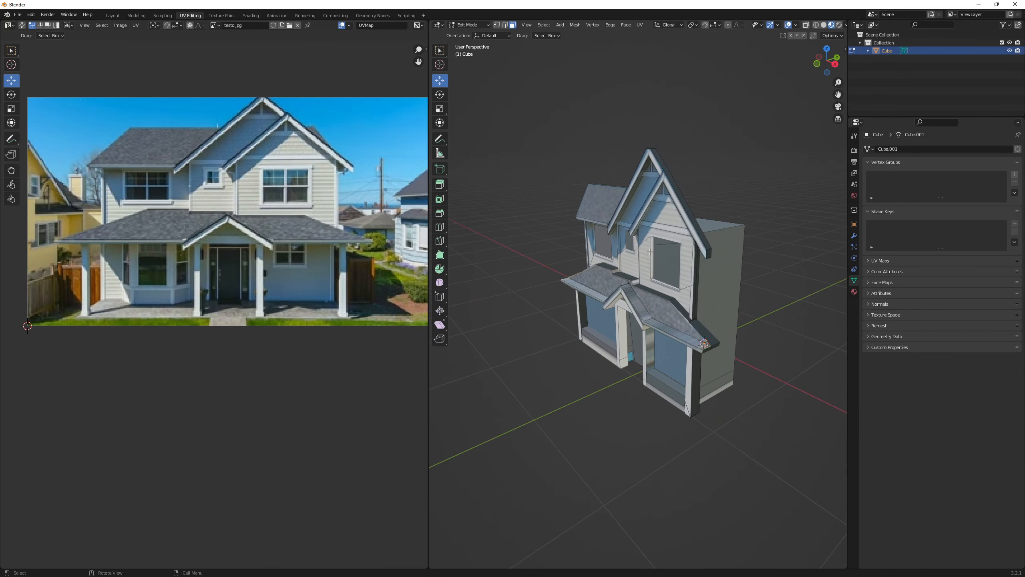
{"action": "scroll", "coordinate": [273, 159], "scroll_direction": "down", "scroll_amount": 1}
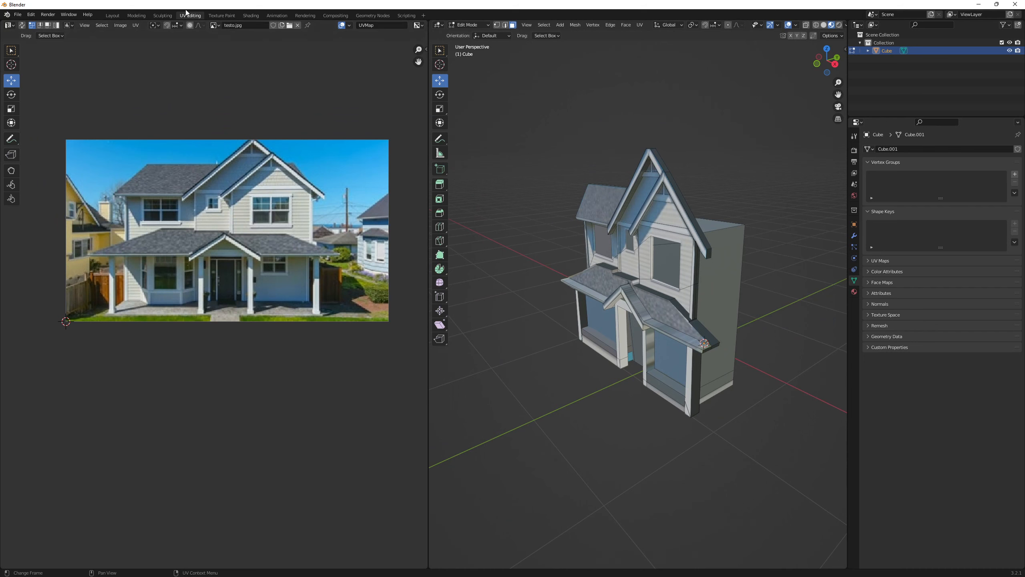
Pack the house photo texture into the project file
{"action": "left_click", "coordinate": [119, 25]}
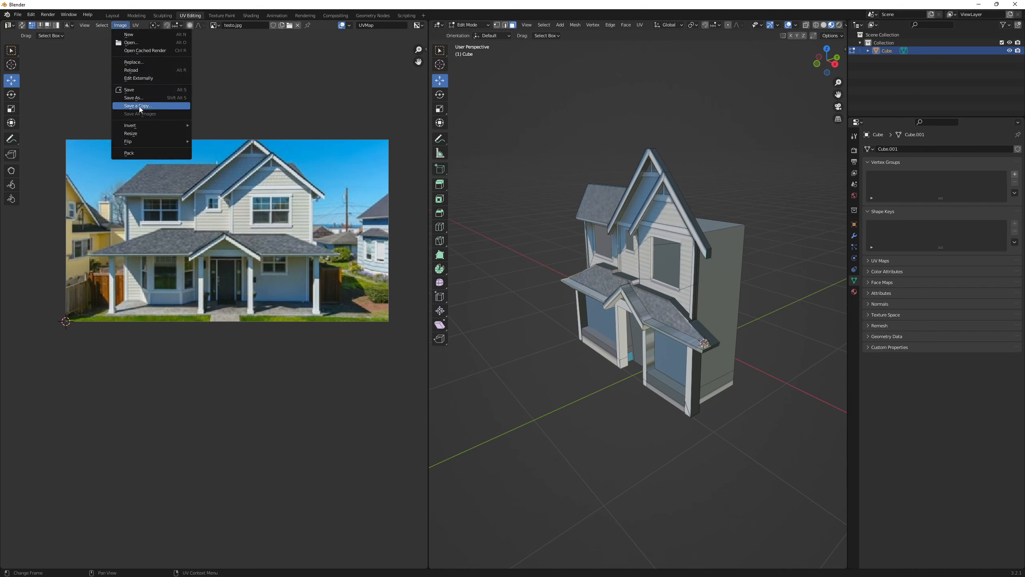
{"action": "left_click", "coordinate": [138, 155]}
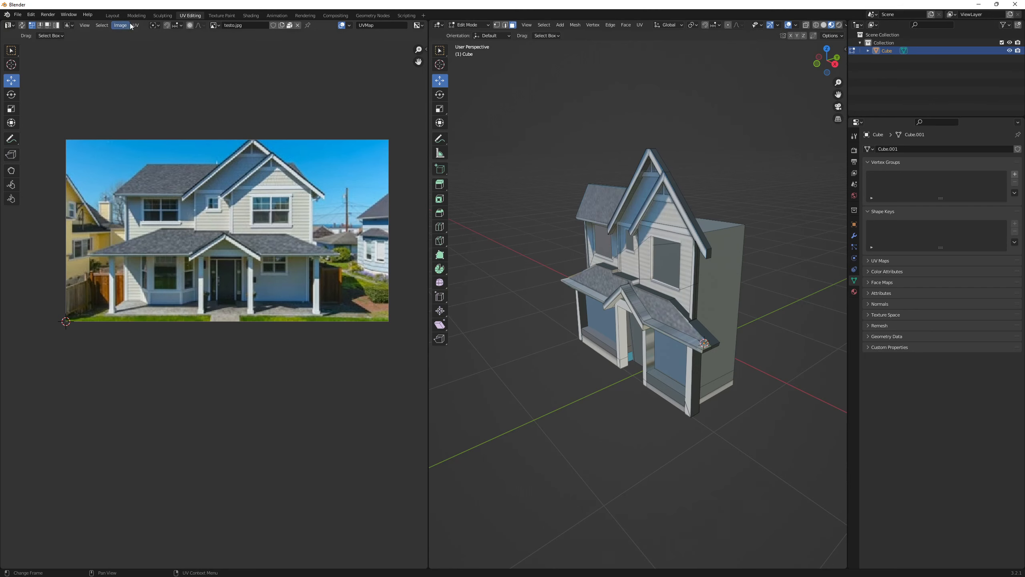
Export the house model in FBX format to the Desktop as untitled.fbx
{"action": "left_click", "coordinate": [111, 18]}
{"action": "left_click", "coordinate": [346, 128]}
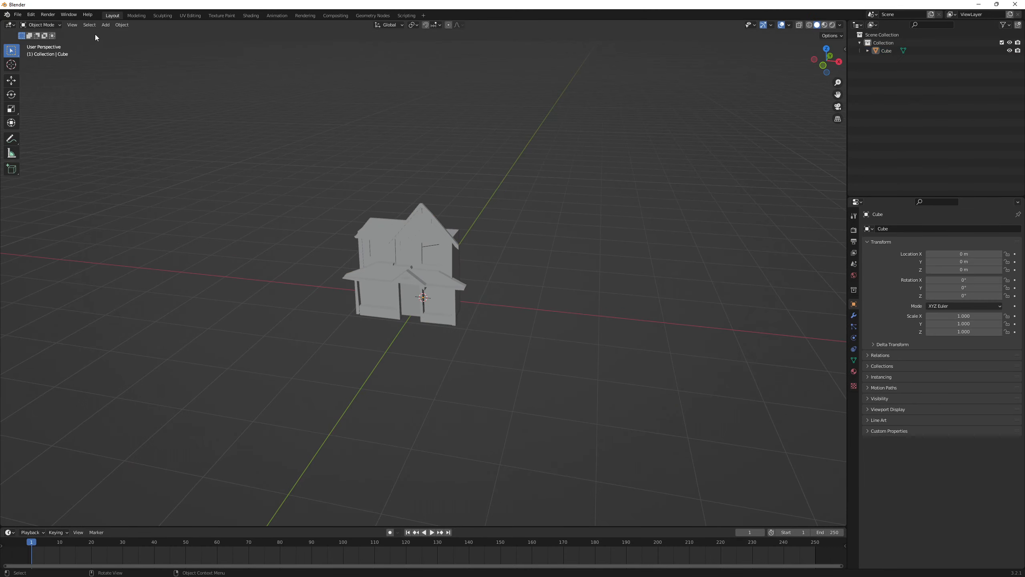
{"action": "left_click", "coordinate": [39, 15]}
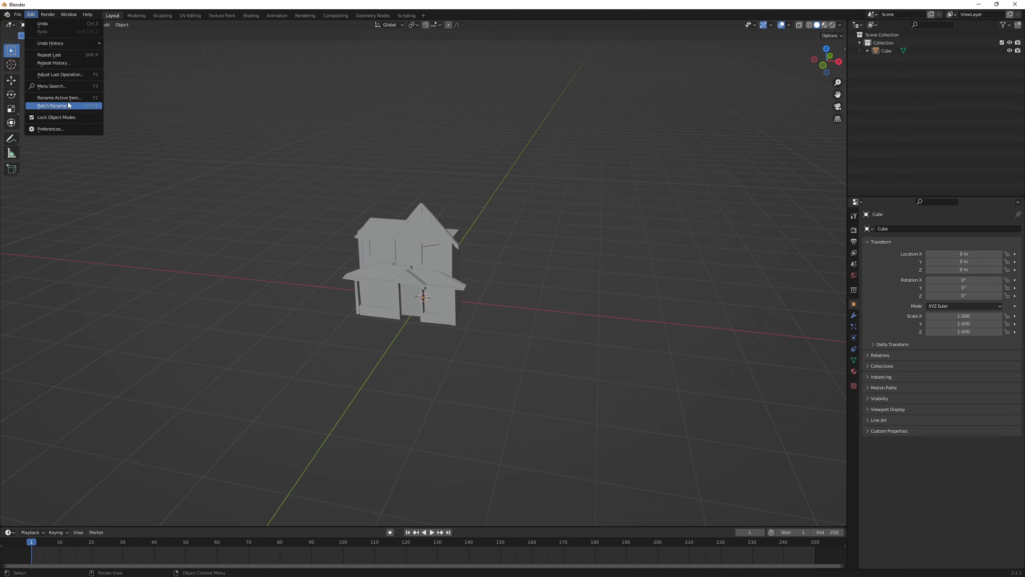
{"action": "left_click", "coordinate": [18, 15]}
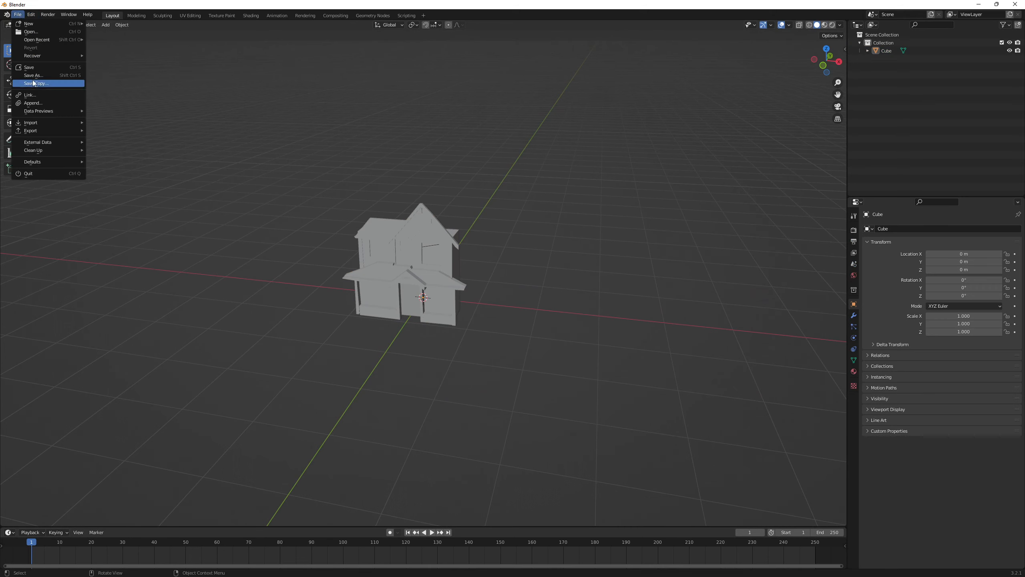
{"action": "mouse_move", "coordinate": [48, 130]}
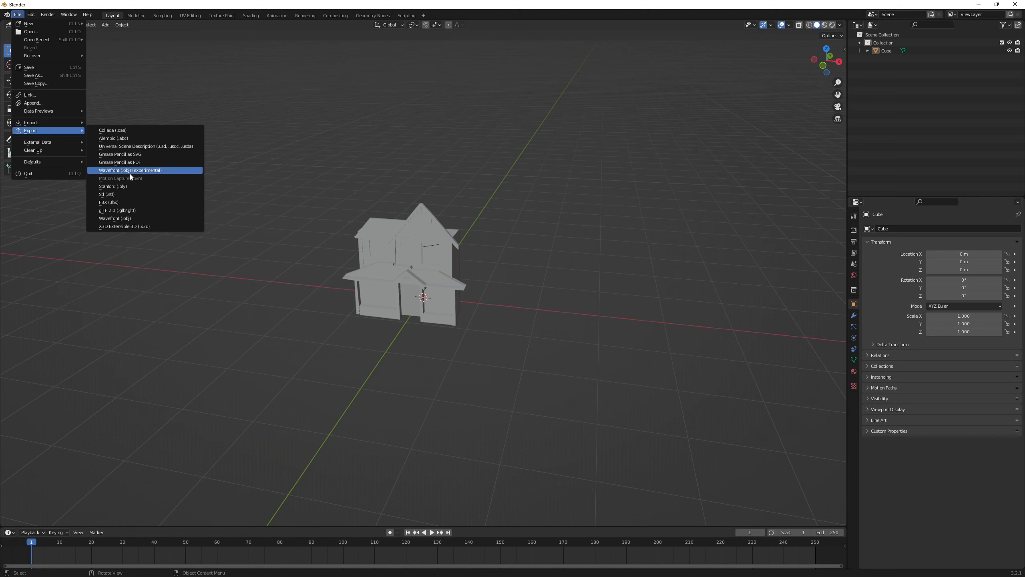
{"action": "left_click", "coordinate": [131, 202]}
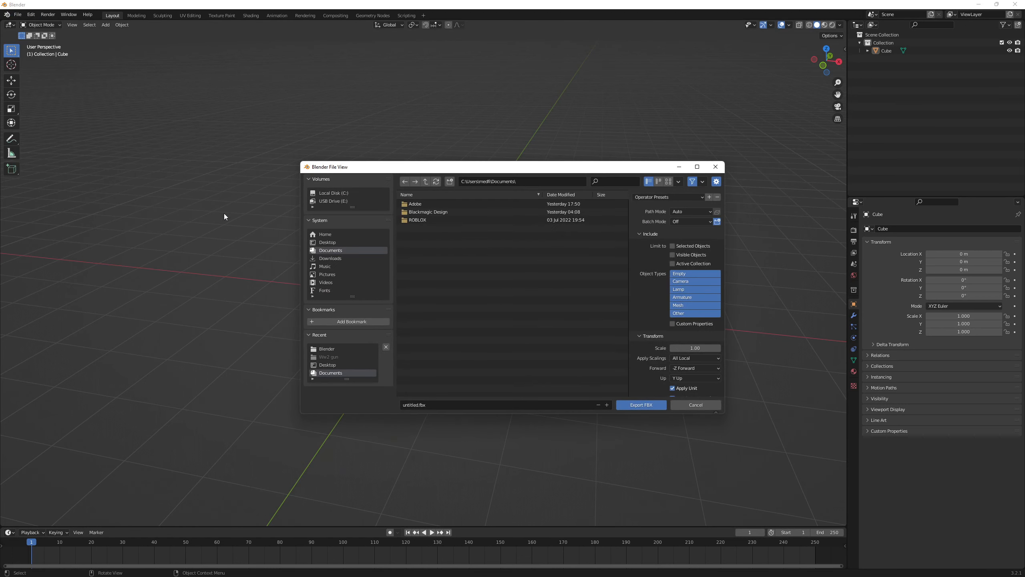
{"action": "left_click", "coordinate": [327, 242]}
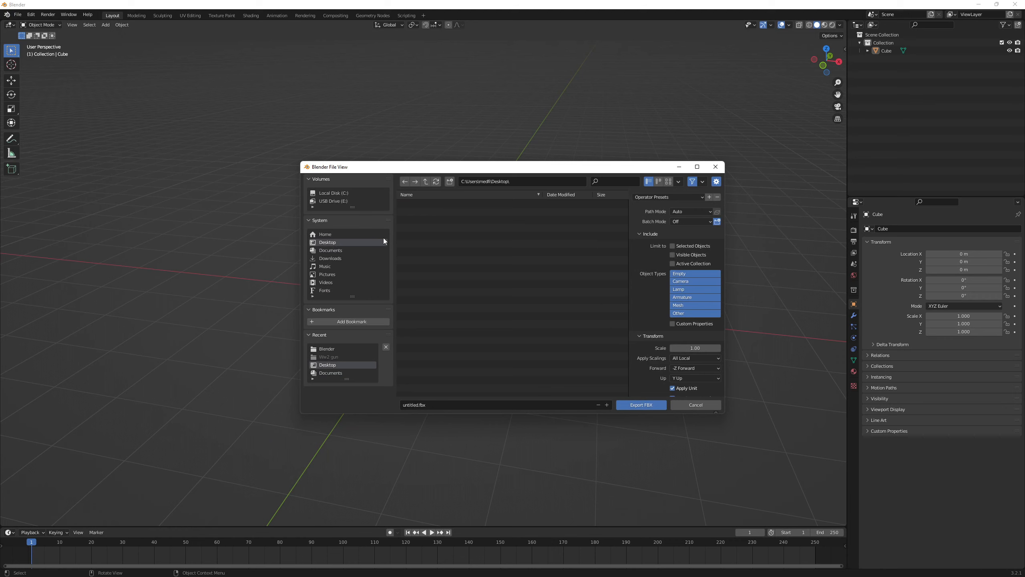
{"action": "left_click", "coordinate": [632, 404]}
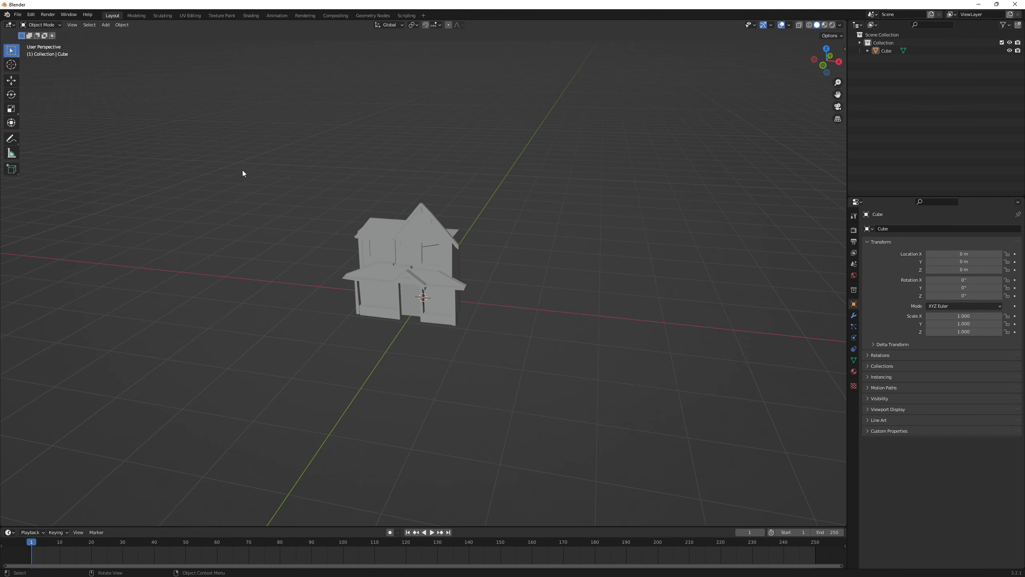
Switch to Roblox Studio and open the recent game MyGameIn24H
{"action": "key", "text": "super"}
{"action": "mouse_move", "coordinate": [508, 564]}
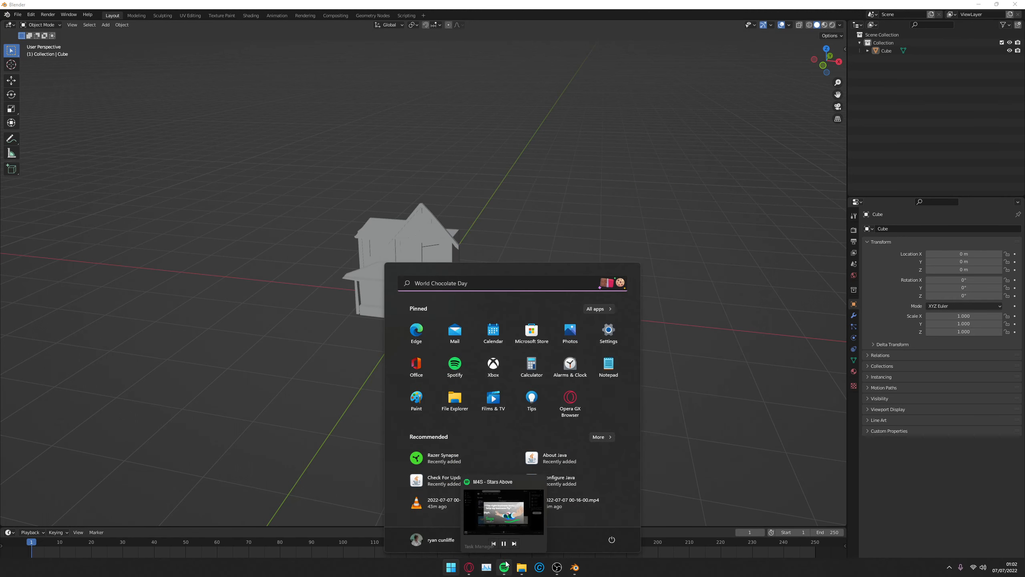
{"action": "type", "text": "rob"}
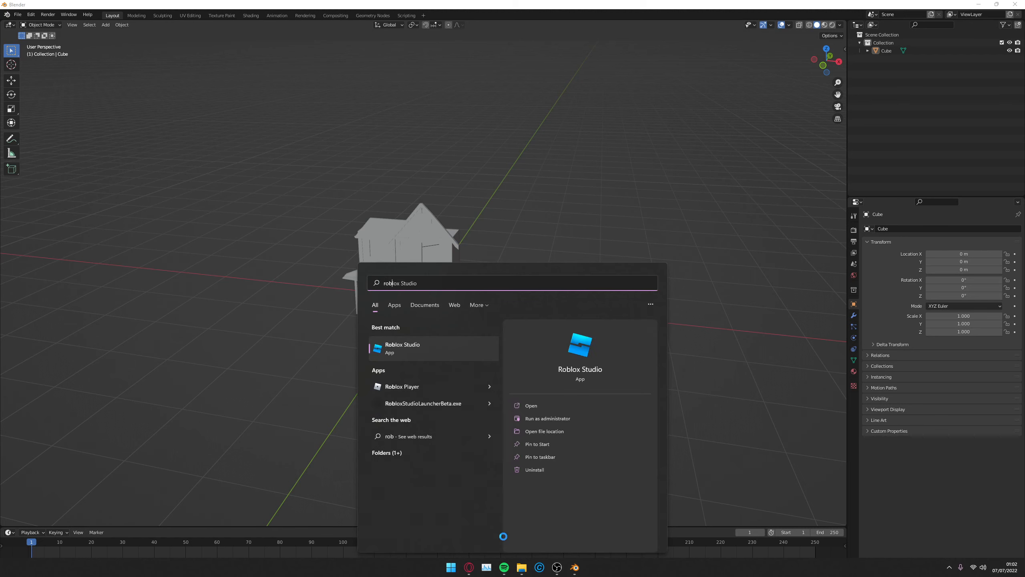
{"action": "key", "text": "Return"}
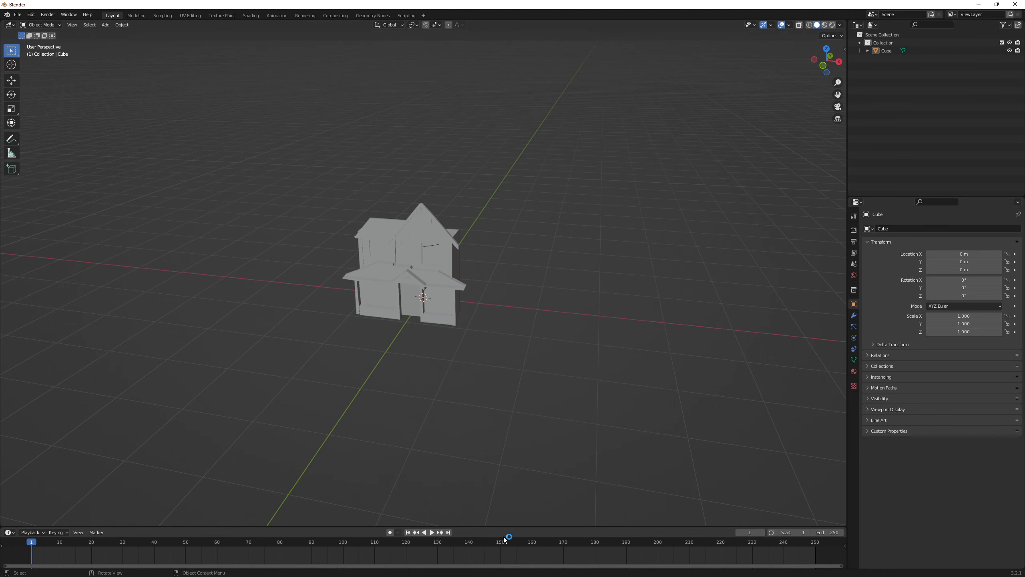
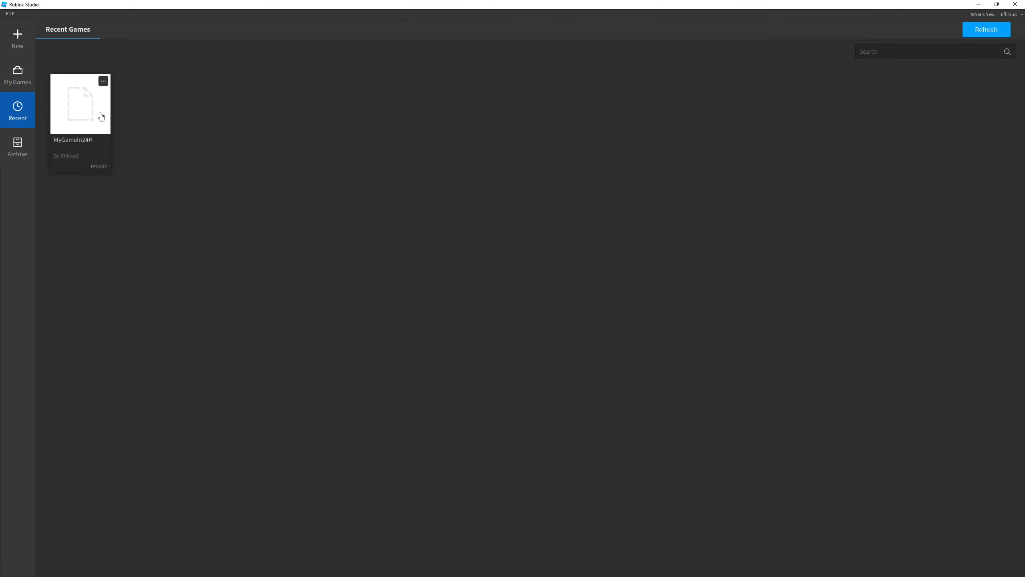
{"action": "left_click", "coordinate": [87, 118]}
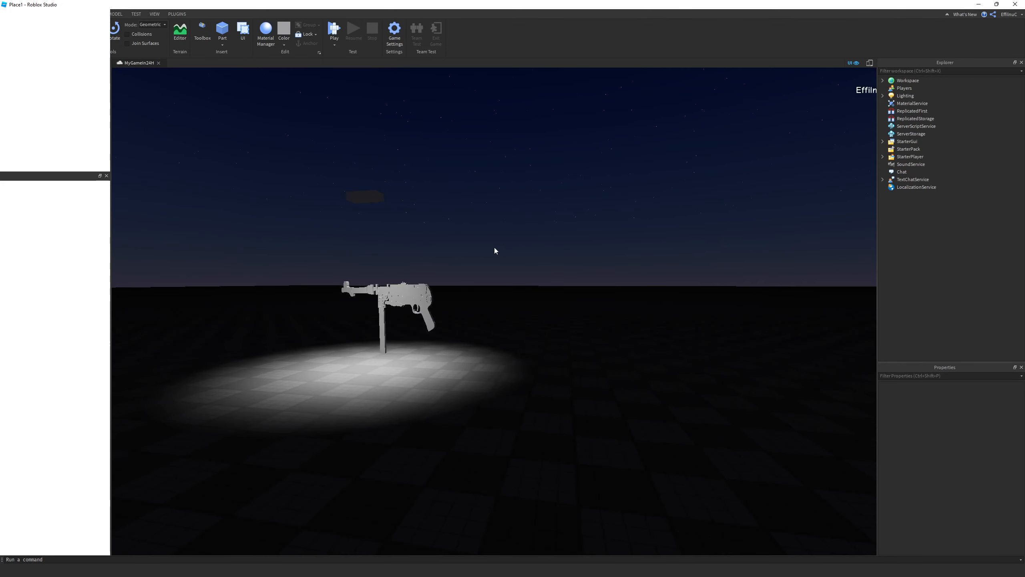
Import untitled.fbx from the Desktop into the game's mesh assets, applying the default mesh import options
{"action": "right_click_drag", "start_coordinate": [721, 159], "coordinate": [703, 163]}
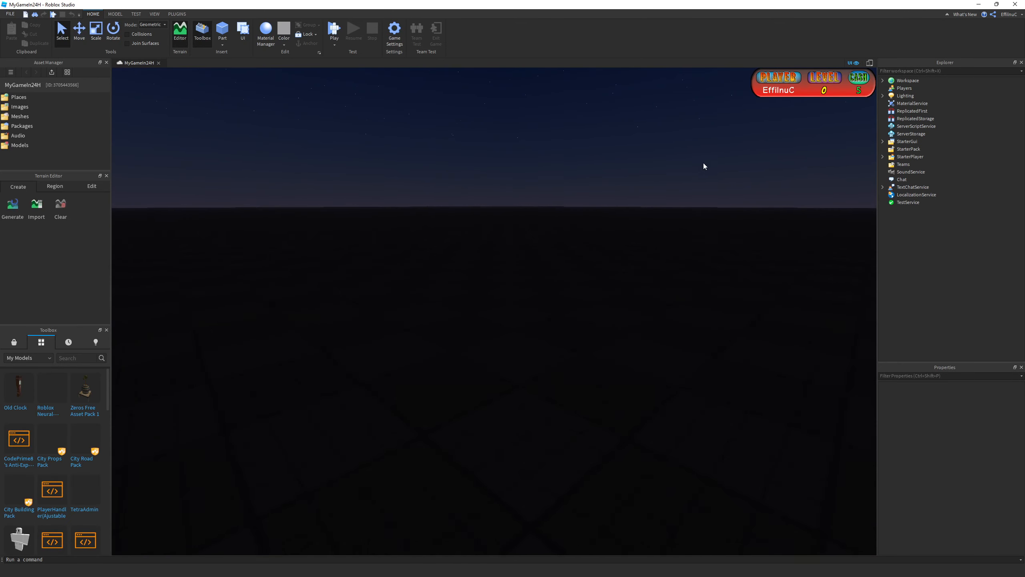
{"action": "double_click", "coordinate": [58, 117]}
{"action": "left_click", "coordinate": [51, 73]}
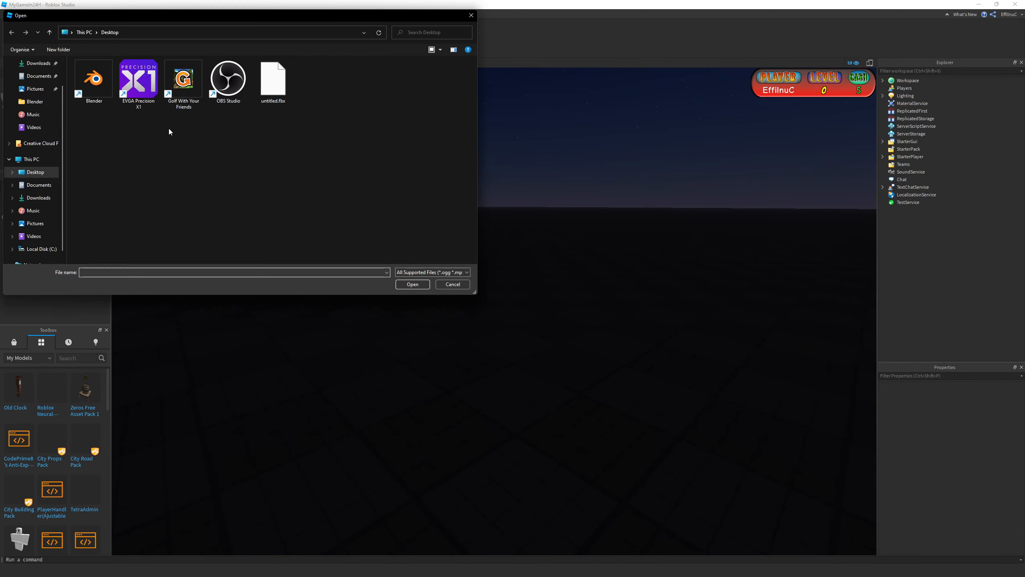
{"action": "double_click", "coordinate": [263, 96]}
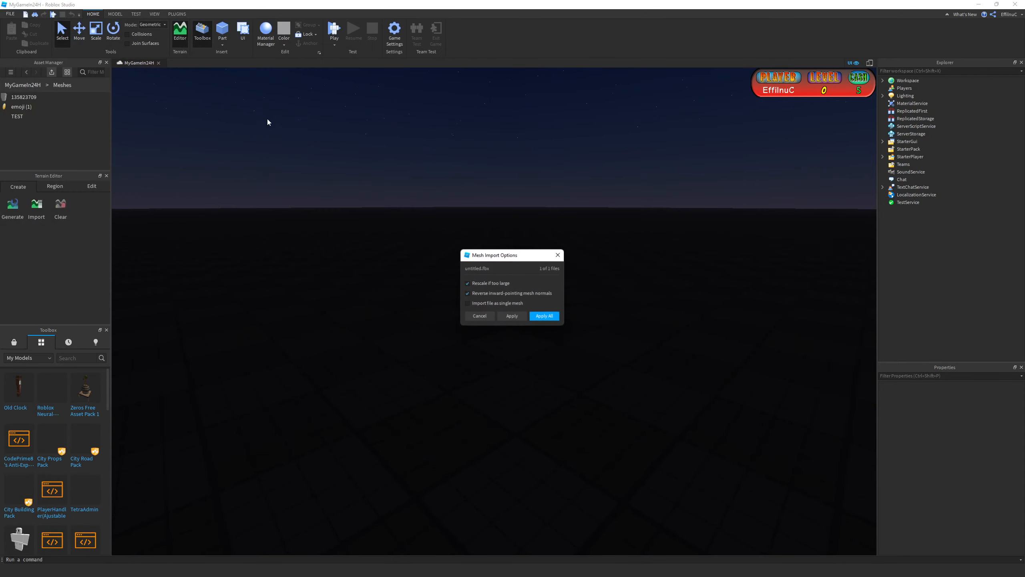
{"action": "left_click", "coordinate": [533, 316]}
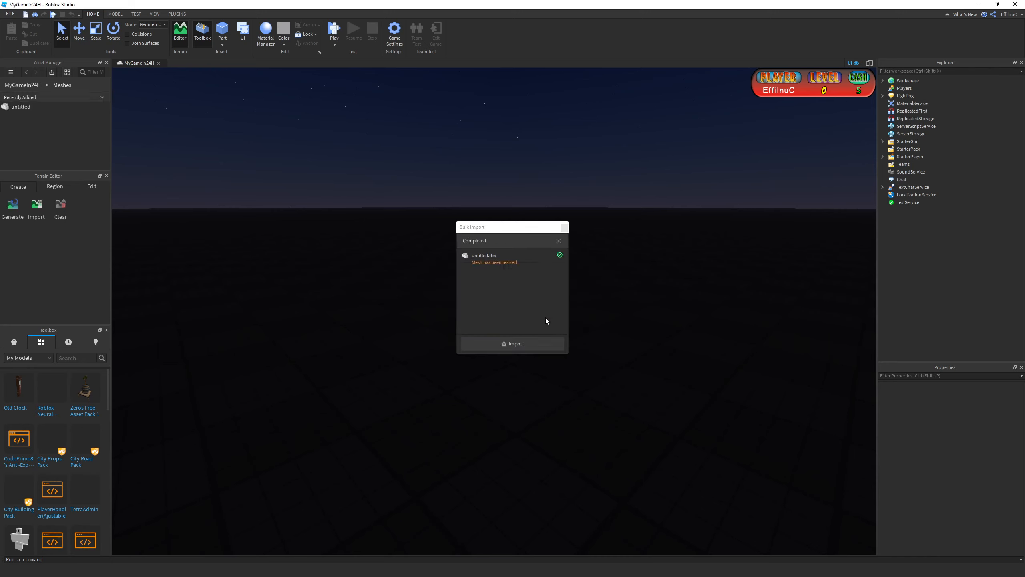
Insert the imported untitled house mesh into the game's workspace
{"action": "right_click", "coordinate": [79, 109]}
{"action": "left_click", "coordinate": [111, 125]}
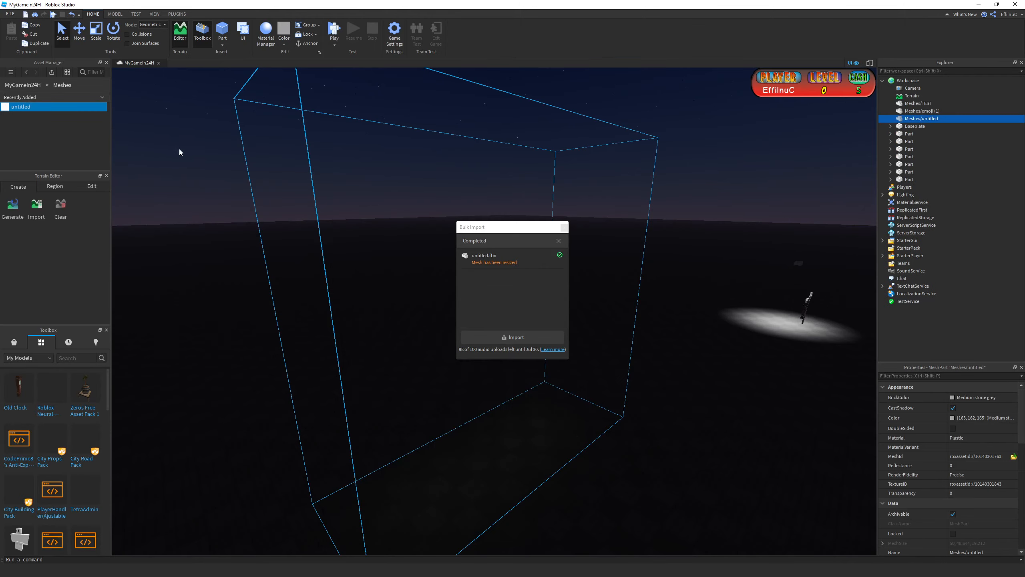
{"action": "key", "text": "s"}
{"action": "mouse_move", "coordinate": [283, 177]}
{"action": "right_mouse_down"}
{"action": "mouse_move", "coordinate": [266, 172]}
{"action": "mouse_move", "coordinate": [275, 181]}
{"action": "right_mouse_up"}
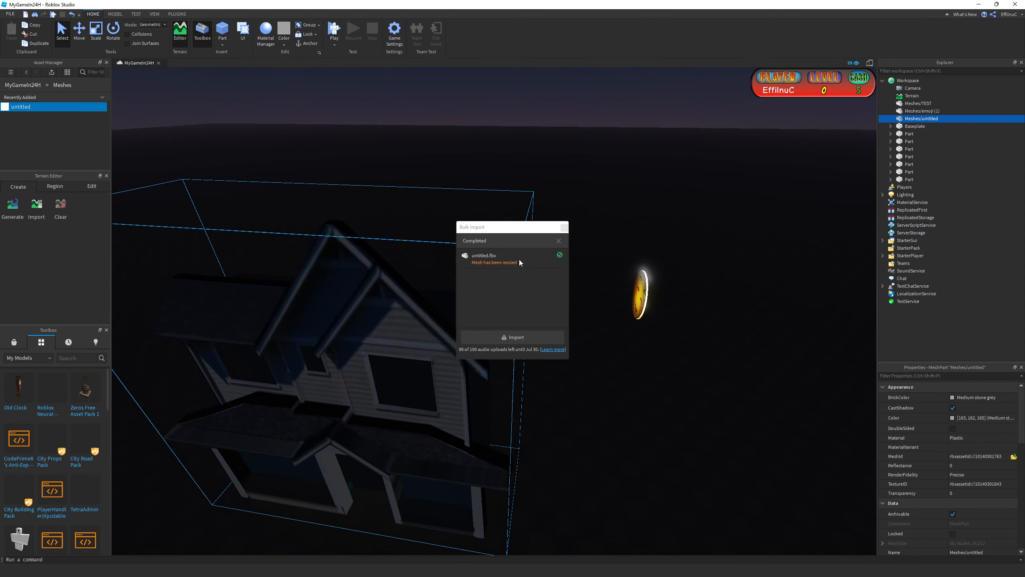
Enable DoubleSided for the inserted house mesh
{"action": "left_click", "coordinate": [957, 428]}
{"action": "scroll", "coordinate": [801, 375], "scroll_direction": "up", "scroll_amount": 10}
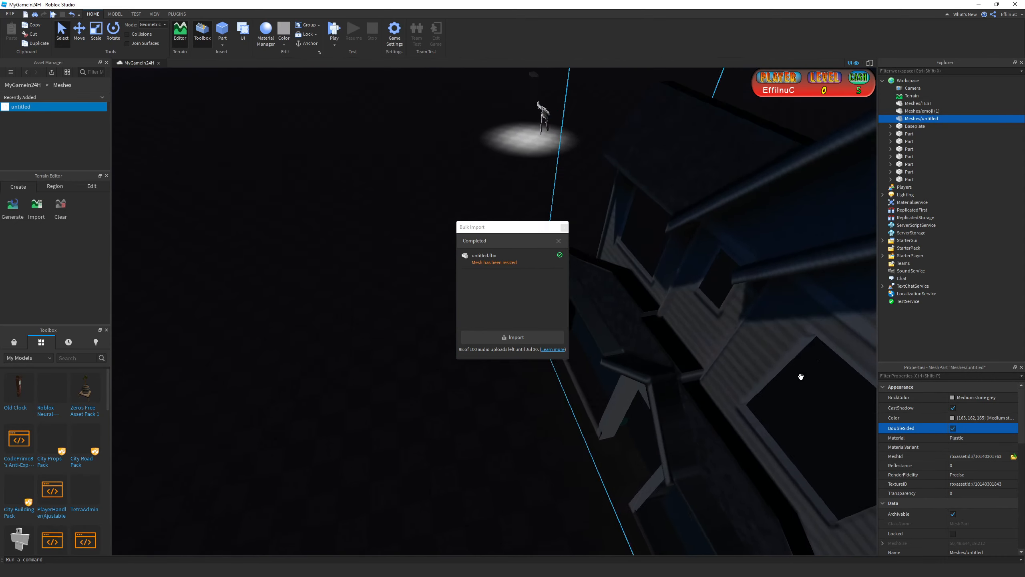
{"action": "scroll", "coordinate": [801, 377], "scroll_direction": "down", "scroll_amount": 10}
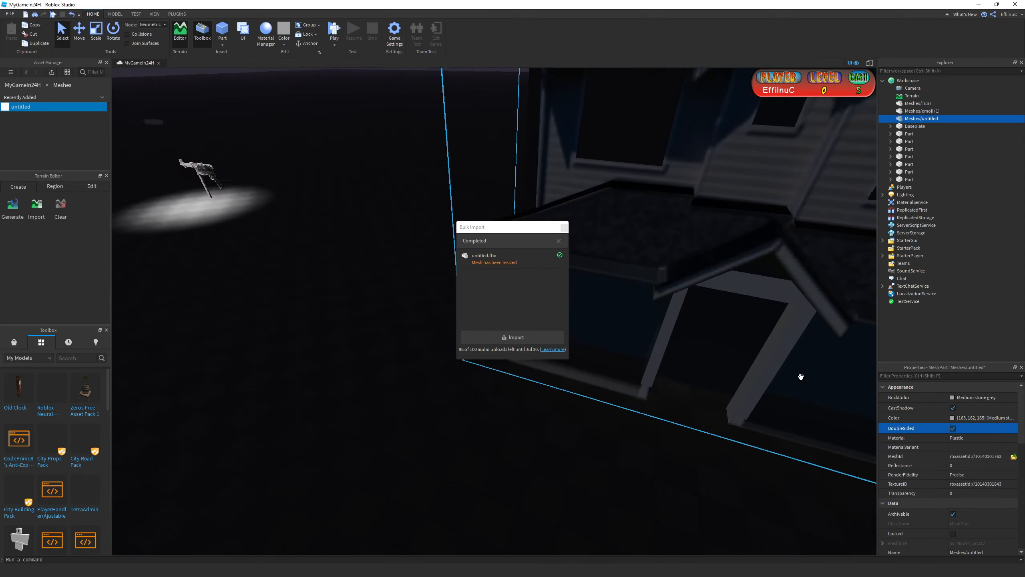
{"action": "key", "text": "a"}
{"action": "right_click_drag", "start_coordinate": [738, 327], "coordinate": [619, 290]}
{"action": "key", "text": "d"}
{"action": "key", "text": "a"}
{"action": "key", "text": "d"}
Dismiss the finished bulk import window and duplicate the spotlight part floating above the gun
{"action": "left_click", "coordinate": [762, 369]}
{"action": "scroll", "coordinate": [762, 370], "scroll_direction": "down", "scroll_amount": 4}
{"action": "left_click", "coordinate": [575, 219]}
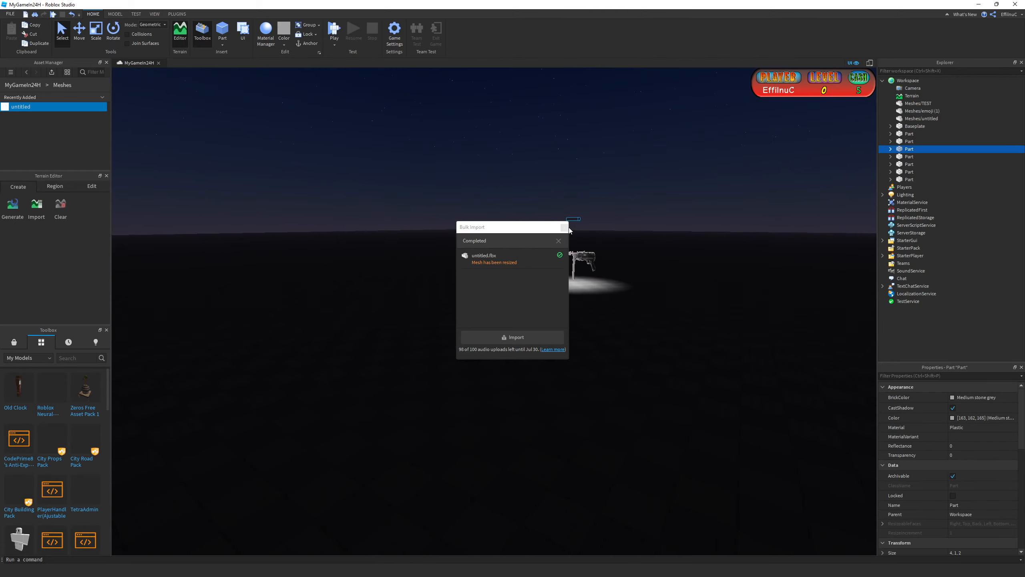
{"action": "left_click", "coordinate": [565, 228]}
{"action": "key", "text": "d"}
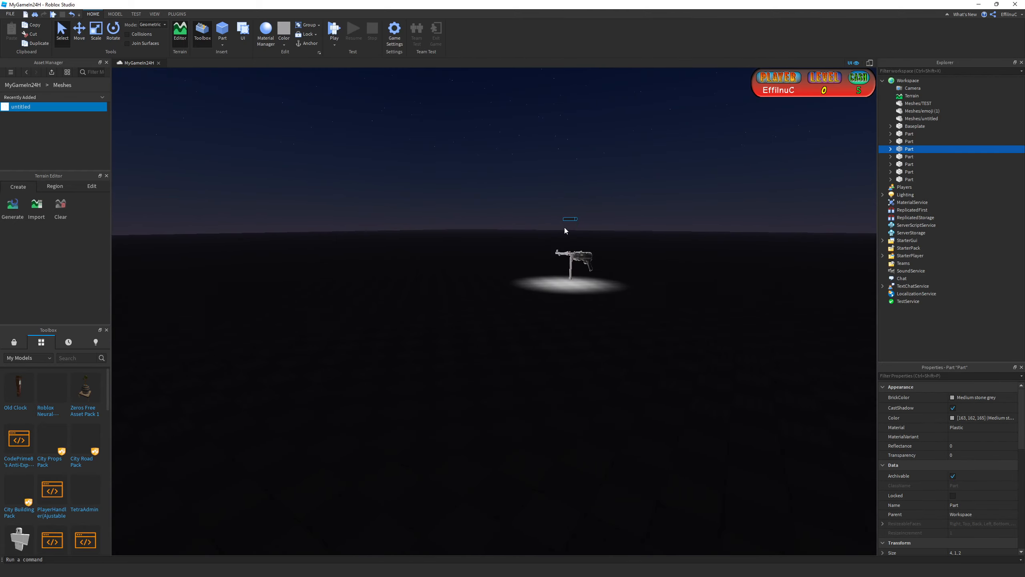
{"action": "key", "text": "w"}
{"action": "key", "text": "ctrl+d"}
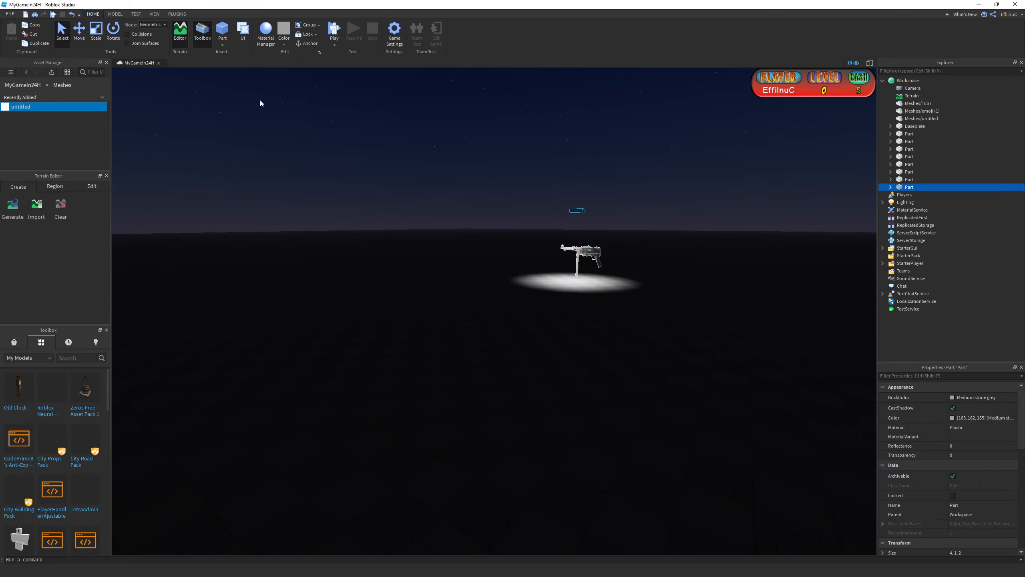
Move one of the two overlapping spotlight parts from above the gun to just above the front of the house roof
{"action": "left_click", "coordinate": [81, 34]}
{"action": "mouse_move", "coordinate": [343, 132]}
{"action": "right_mouse_down"}
{"action": "mouse_move", "coordinate": [352, 141]}
{"action": "mouse_move", "coordinate": [345, 133]}
{"action": "right_mouse_up"}
{"action": "key", "text": "d"}
{"action": "key", "text": "s"}
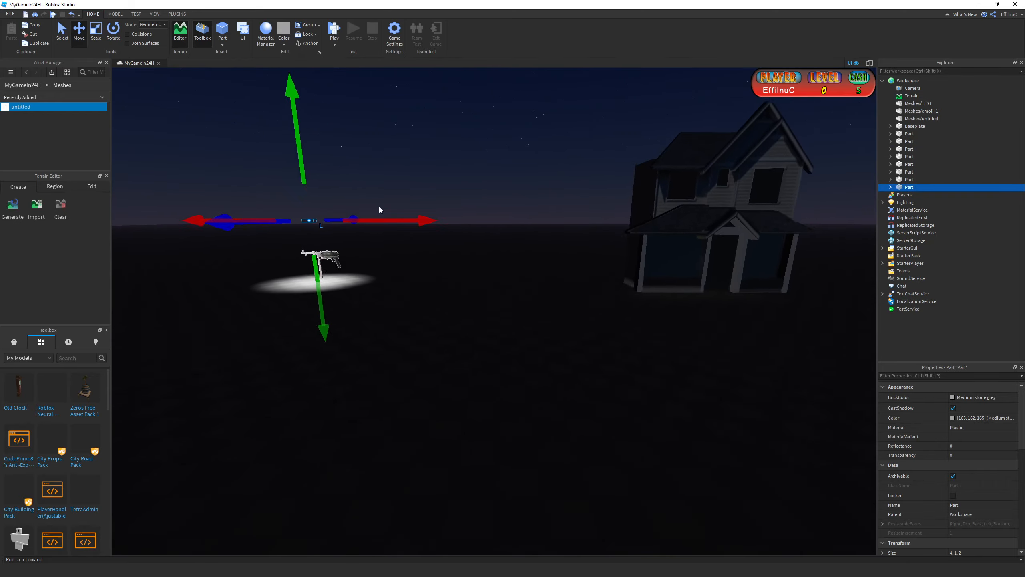
{"action": "left_click", "coordinate": [355, 219]}
{"action": "key", "text": "w"}
{"action": "left_click", "coordinate": [274, 229]}
{"action": "left_click_drag", "start_coordinate": [322, 227], "coordinate": [676, 114]}
{"action": "right_click_drag", "start_coordinate": [676, 114], "coordinate": [671, 133]}
{"action": "left_click_drag", "start_coordinate": [676, 114], "coordinate": [671, 230]}
{"action": "scroll", "coordinate": [671, 230], "scroll_direction": "up", "scroll_amount": 4}
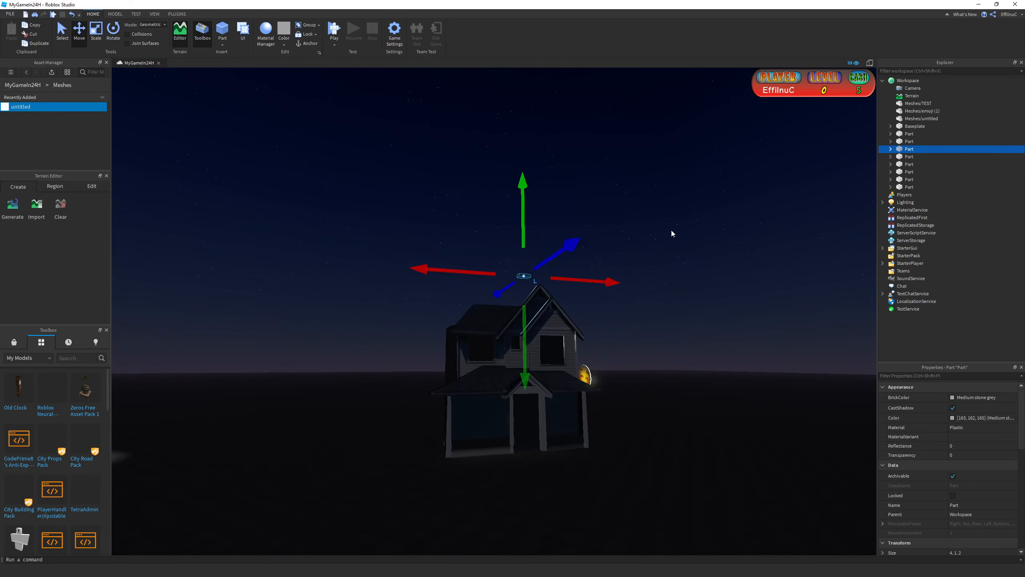
{"action": "right_click_drag", "start_coordinate": [671, 231], "coordinate": [666, 230]}
{"action": "key", "text": "d"}
{"action": "left_click_drag", "start_coordinate": [655, 252], "coordinate": [637, 253]}
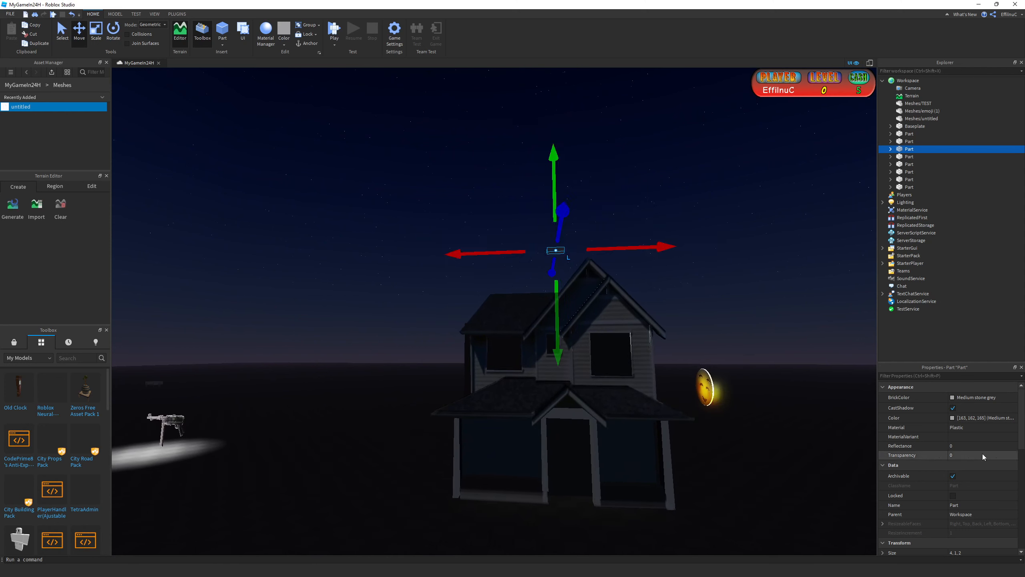
Set the range of the SpotLight above the house to 60 and its brightness to about 14.2
{"action": "left_click", "coordinate": [890, 148]}
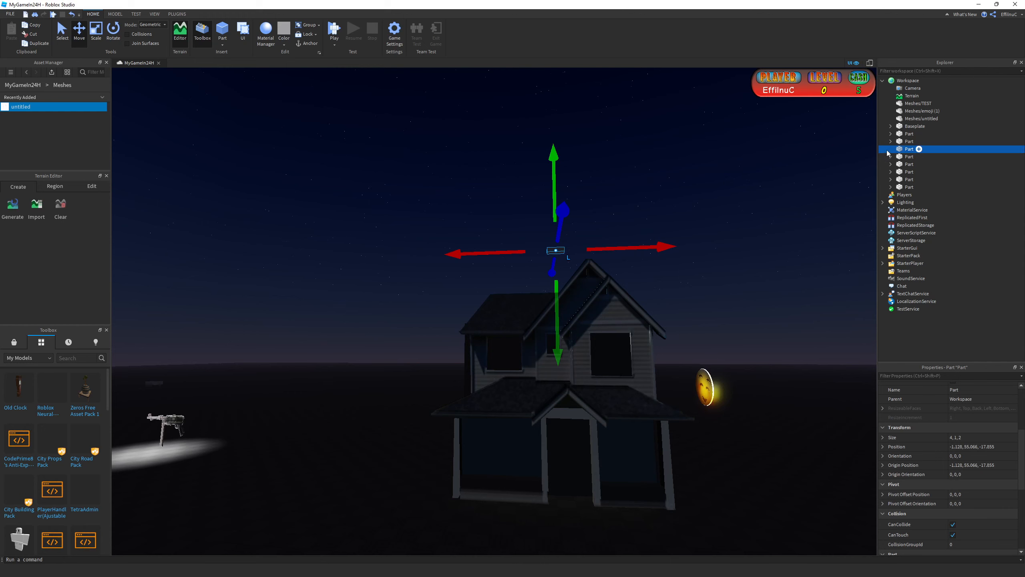
{"action": "left_click", "coordinate": [923, 158]}
{"action": "left_click", "coordinate": [971, 446]}
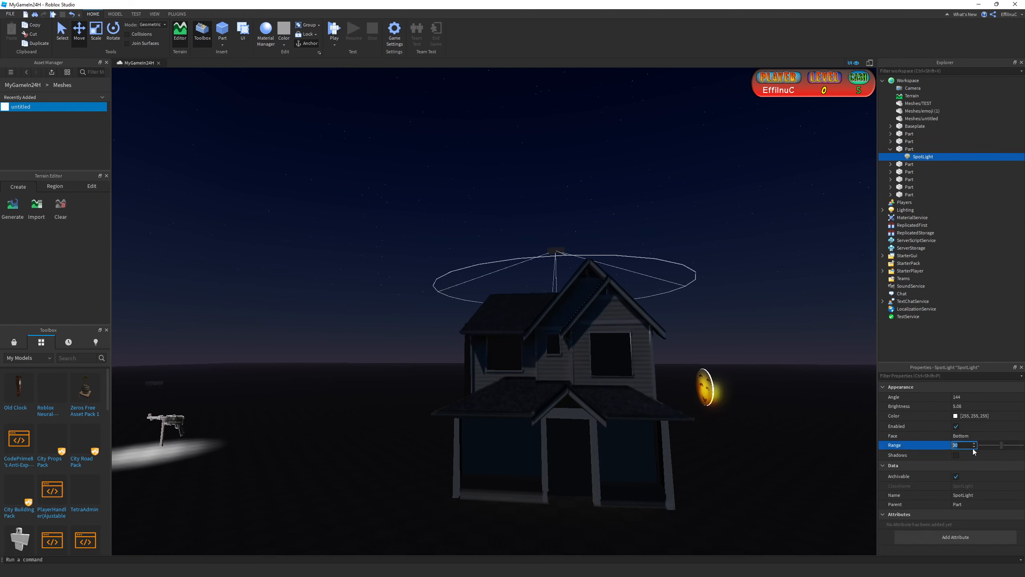
{"action": "left_click_drag", "start_coordinate": [1000, 446], "coordinate": [1022, 446]}
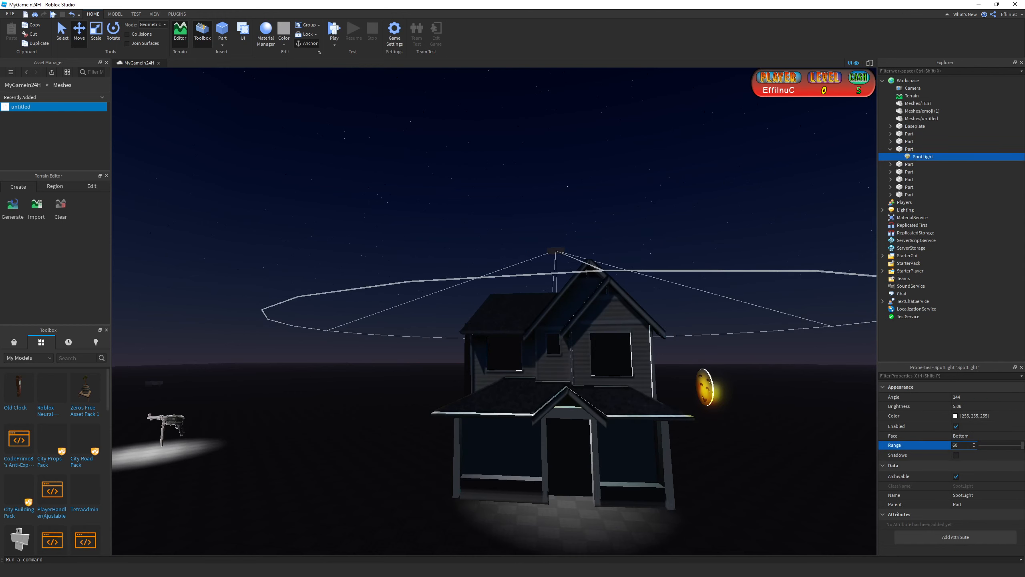
{"action": "left_click", "coordinate": [979, 406]}
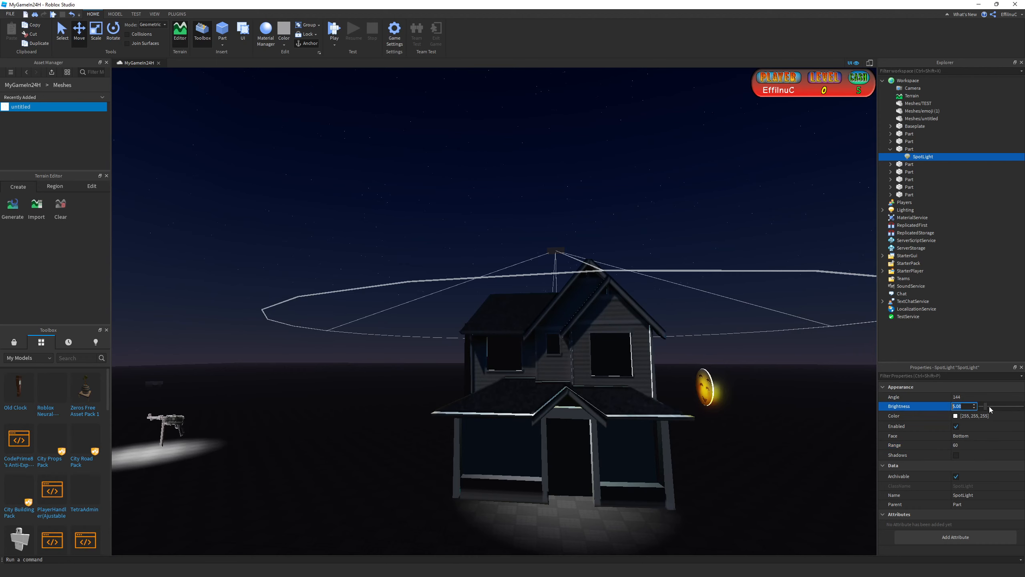
{"action": "left_click_drag", "start_coordinate": [985, 406], "coordinate": [995, 406]}
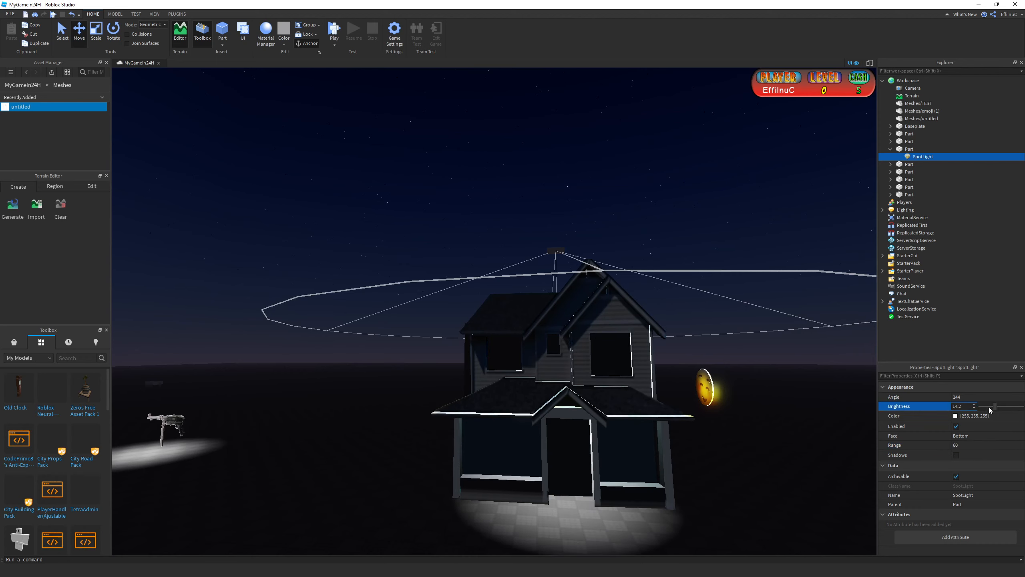
{"action": "left_click", "coordinate": [759, 376]}
Examine the spotlit house from the front, side and a distance to check its textures and geometry
{"action": "scroll", "coordinate": [760, 376], "scroll_direction": "up", "scroll_amount": 3}
{"action": "right_click_drag", "start_coordinate": [759, 376], "coordinate": [760, 376]}
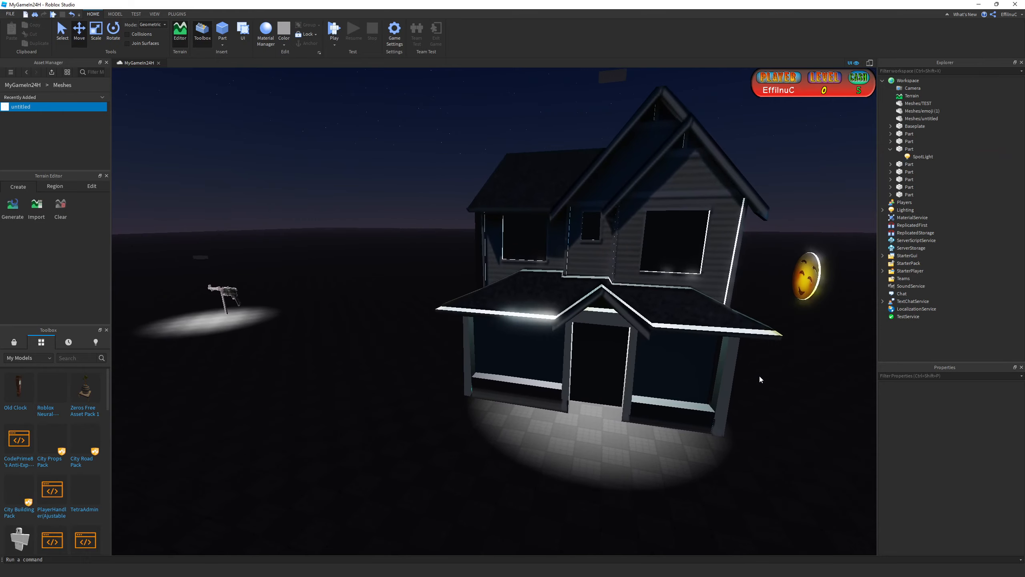
{"action": "scroll", "coordinate": [760, 374], "scroll_direction": "down", "scroll_amount": 5}
{"action": "left_click", "coordinate": [476, 165]}
{"action": "left_click_drag", "start_coordinate": [524, 166], "coordinate": [519, 165]}
{"action": "key", "text": "a"}
{"action": "left_click_drag", "start_coordinate": [581, 229], "coordinate": [589, 233]}
{"action": "key", "text": "a"}
{"action": "right_click_drag", "start_coordinate": [620, 241], "coordinate": [620, 241]}
{"action": "right_click_drag", "start_coordinate": [661, 286], "coordinate": [664, 286]}
{"action": "key", "text": "d"}
{"action": "key", "text": "s"}
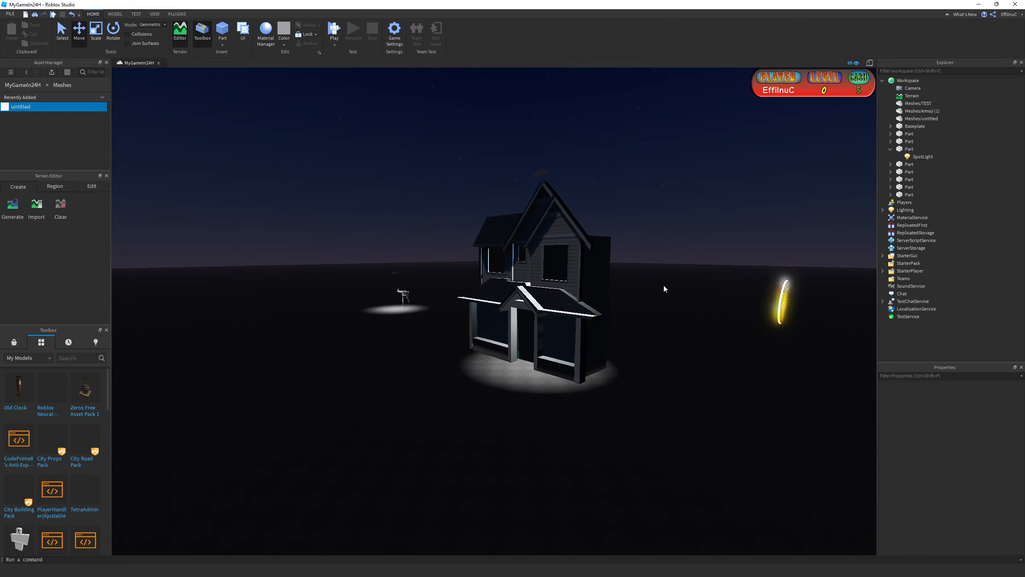
{"action": "key", "text": "w"}
{"action": "key", "text": "d"}
{"action": "key", "text": "a"}
{"action": "key", "text": "d"}
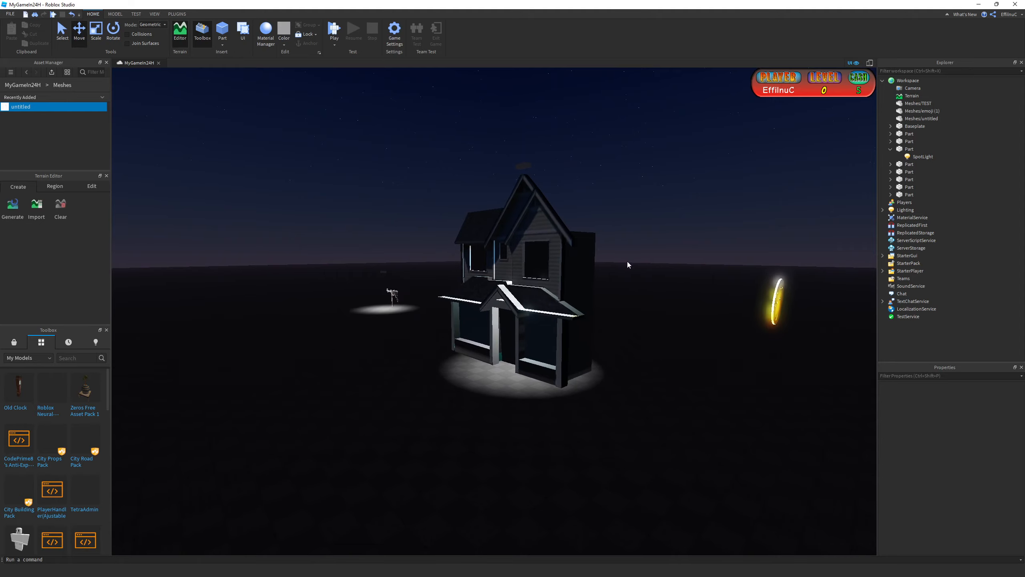
{"action": "key", "text": "a"}
{"action": "key", "text": "d"}
{"action": "key", "text": "w"}
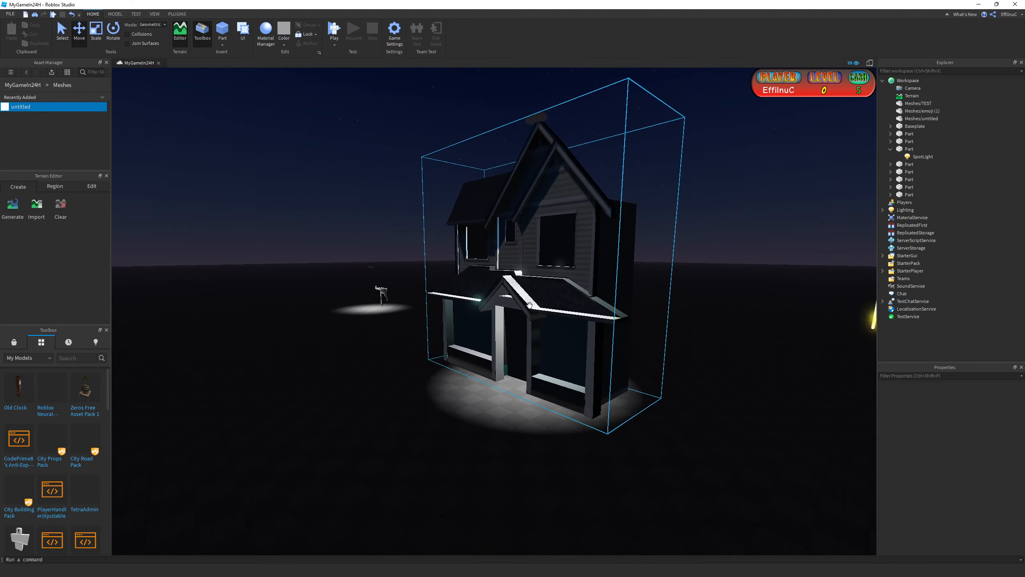
{"action": "key", "text": "w"}
{"action": "right_click_drag", "start_coordinate": [531, 195], "coordinate": [531, 195]}
{"action": "key", "text": "s"}
{"action": "key", "text": "w"}
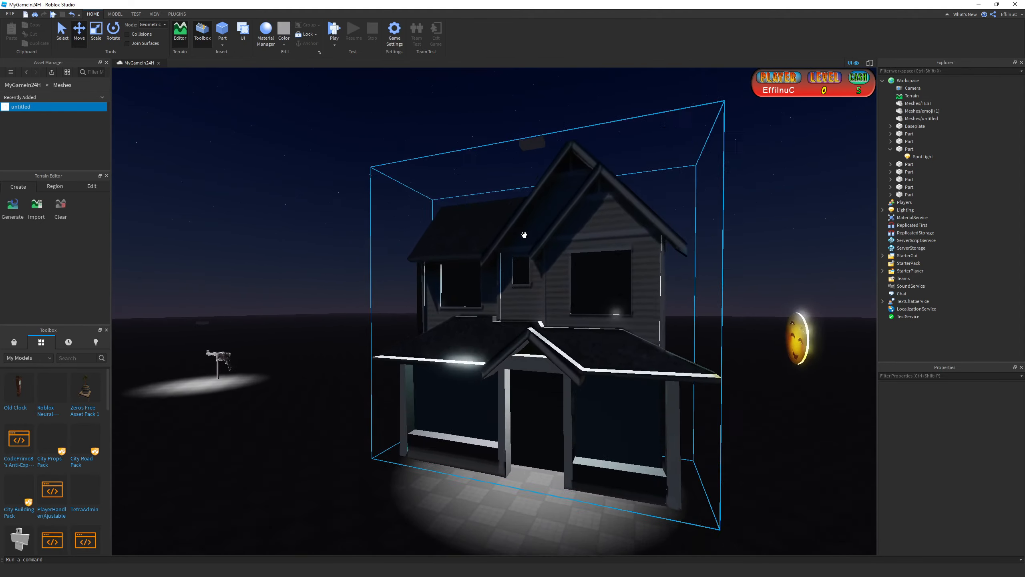
{"action": "key", "text": "a"}
{"action": "right_click_drag", "start_coordinate": [530, 243], "coordinate": [530, 243]}
{"action": "key", "text": "d"}
{"action": "right_click_drag", "start_coordinate": [633, 281], "coordinate": [633, 282]}
{"action": "key", "text": "s"}
{"action": "key", "text": "d"}
{"action": "key", "text": "w"}
{"action": "key", "text": "d"}
{"action": "right_click_drag", "start_coordinate": [538, 275], "coordinate": [537, 275]}
{"action": "key", "text": "d"}
{"action": "key", "text": "d"}
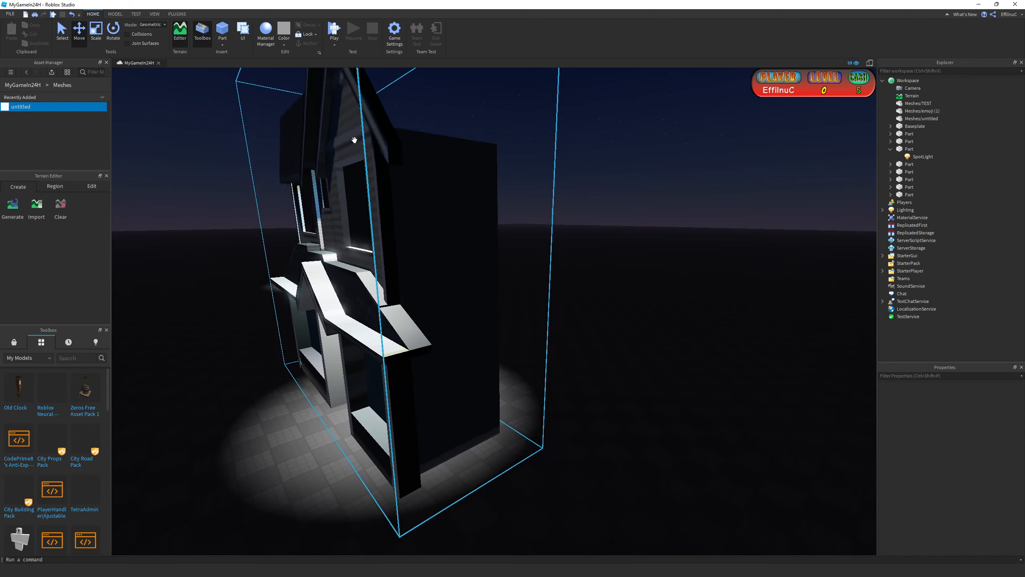
{"action": "key", "text": "s"}
{"action": "key", "text": "a"}
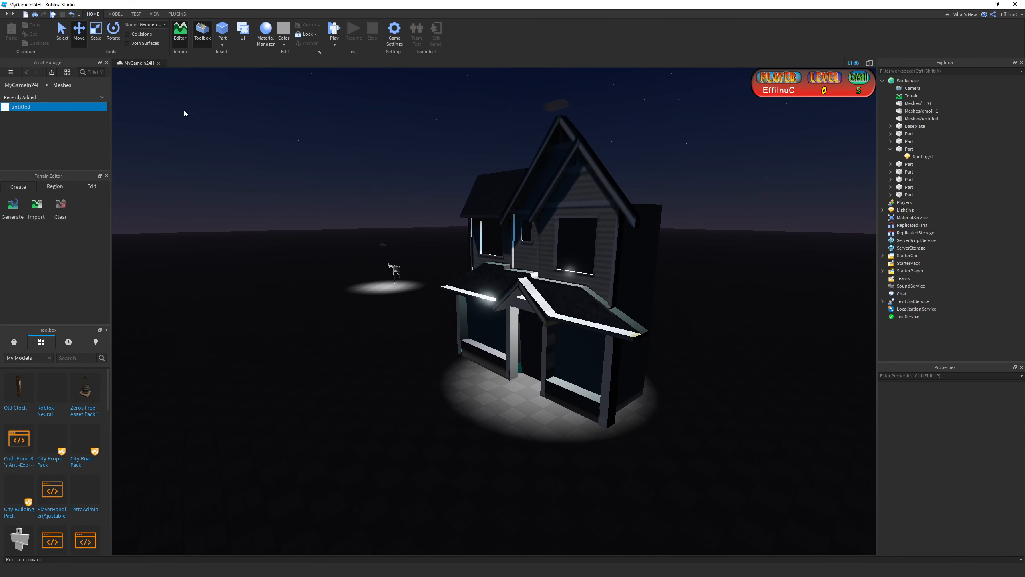